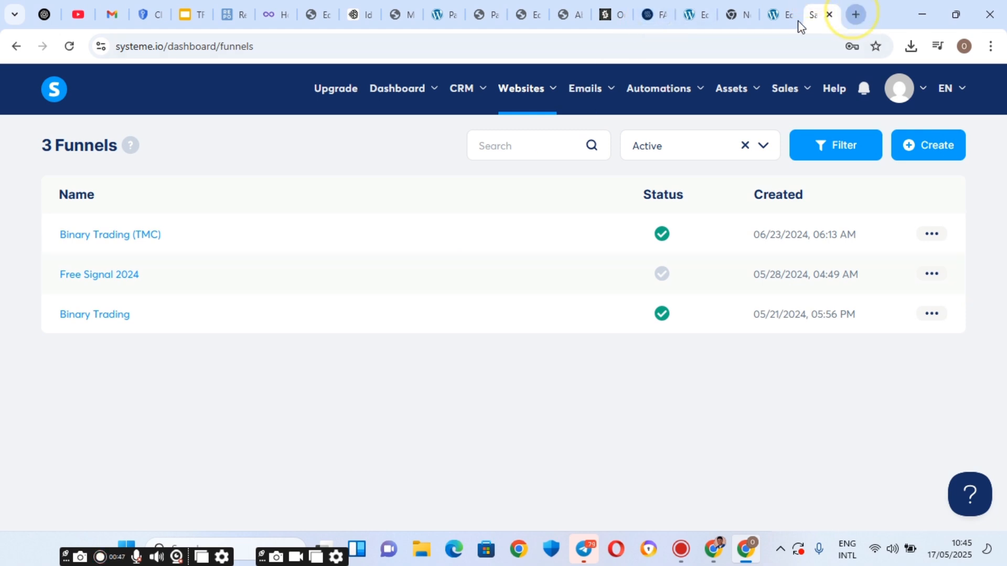
Open sff.speakfrenchfastacademy.com in a new tab for reference, then return to the Systeme.io funnels tab.
click(856, 14)
click(182, 47)
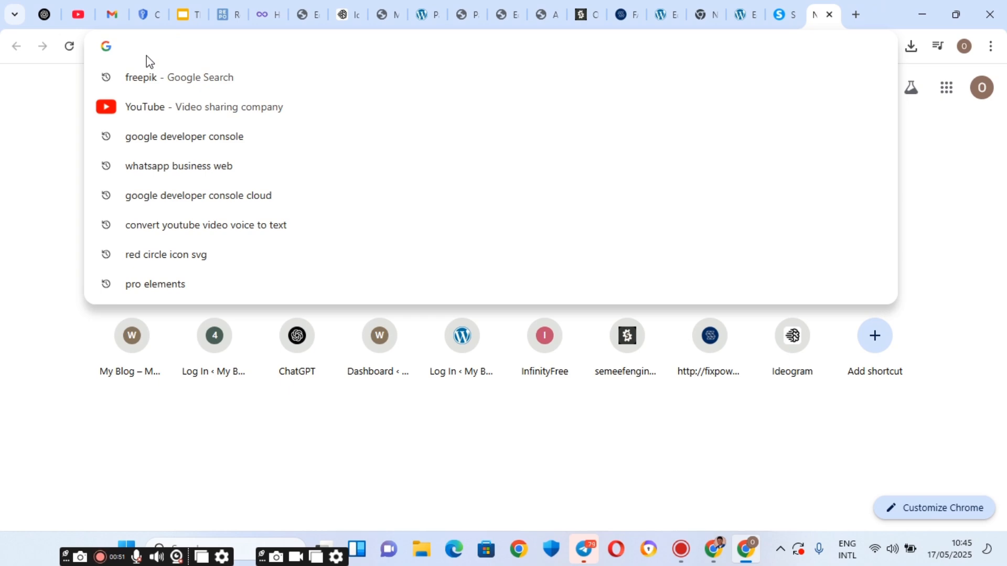
text(sff)
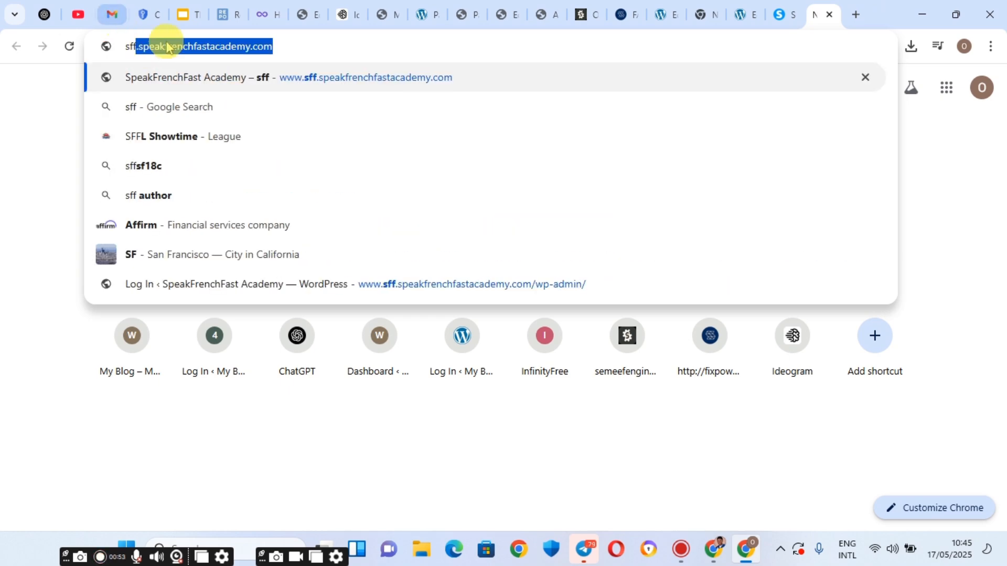
click(316, 84)
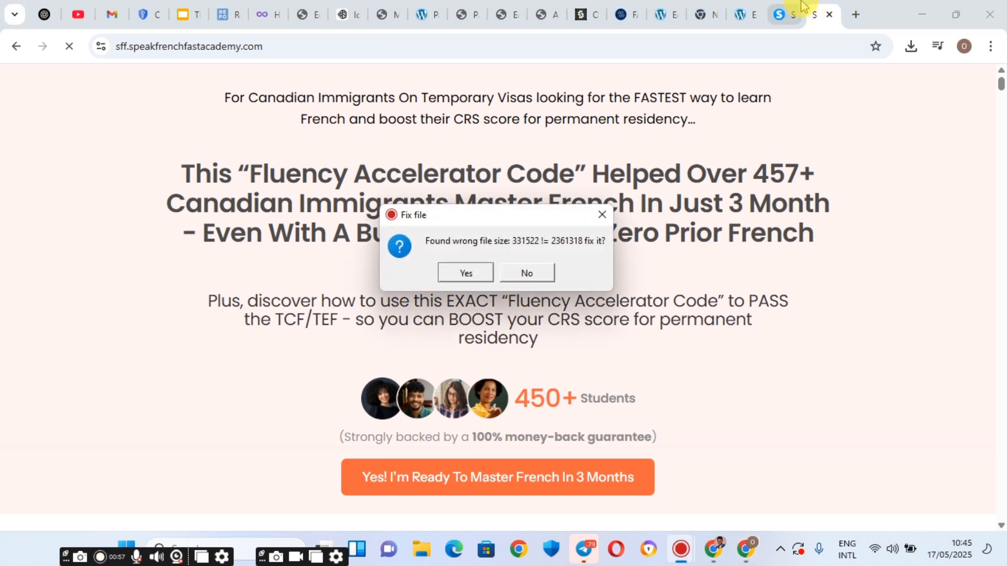
click(518, 268)
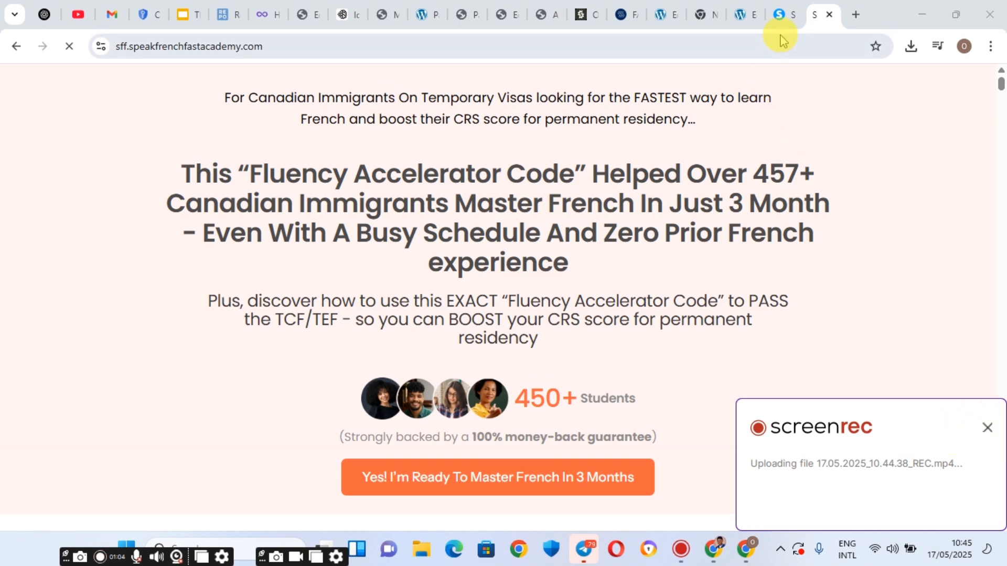
click(783, 16)
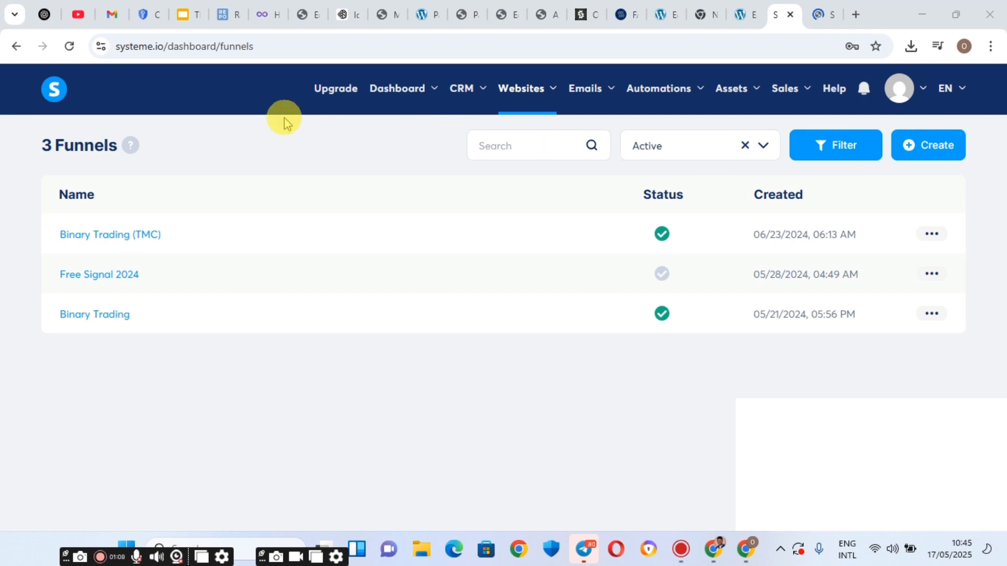
Create and save a new funnel named 'sff' with the Custom goal.
click(911, 145)
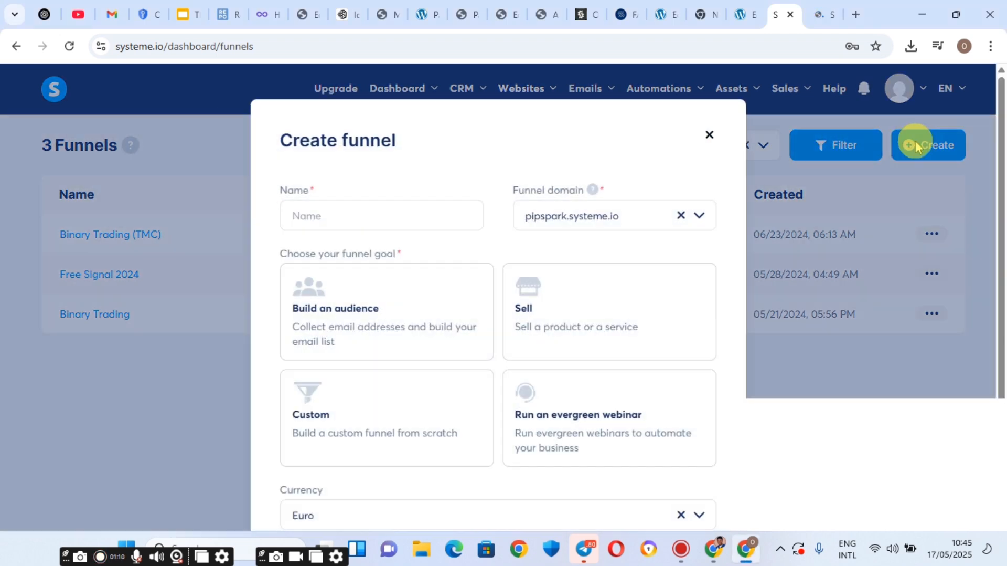
click(326, 219)
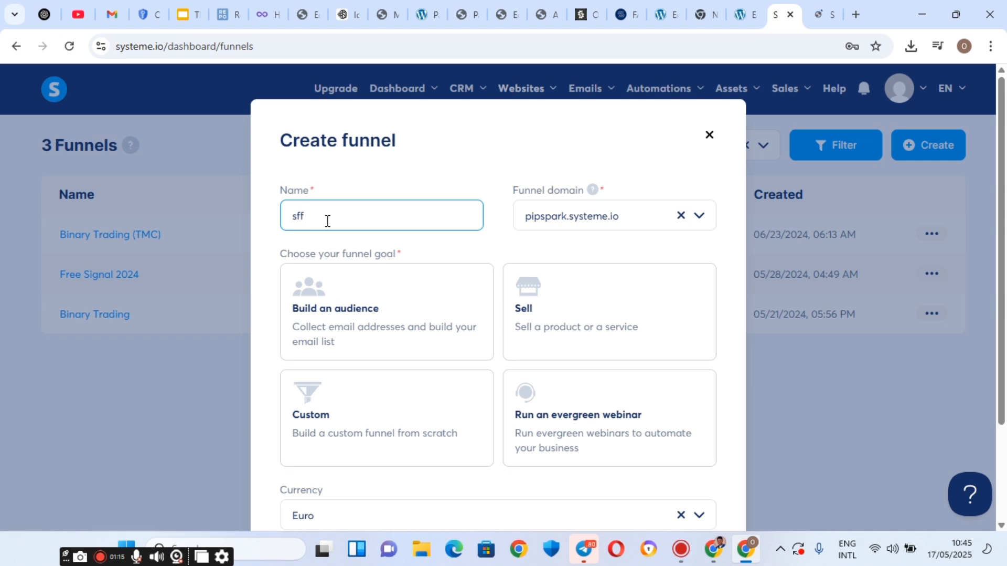
scroll(320, 262, down, 3)
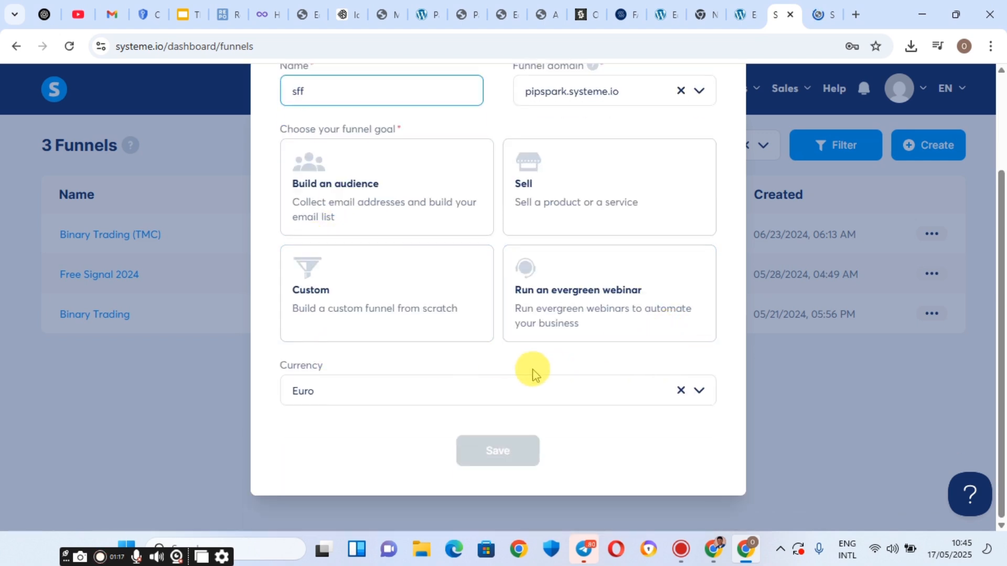
scroll(416, 355, up, 3)
scroll(424, 314, down, 2)
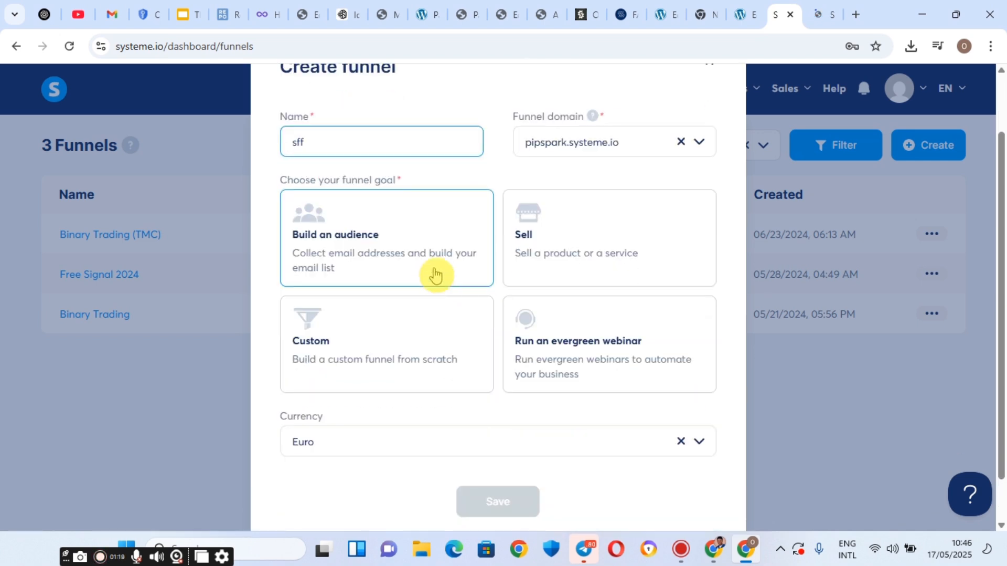
click(384, 232)
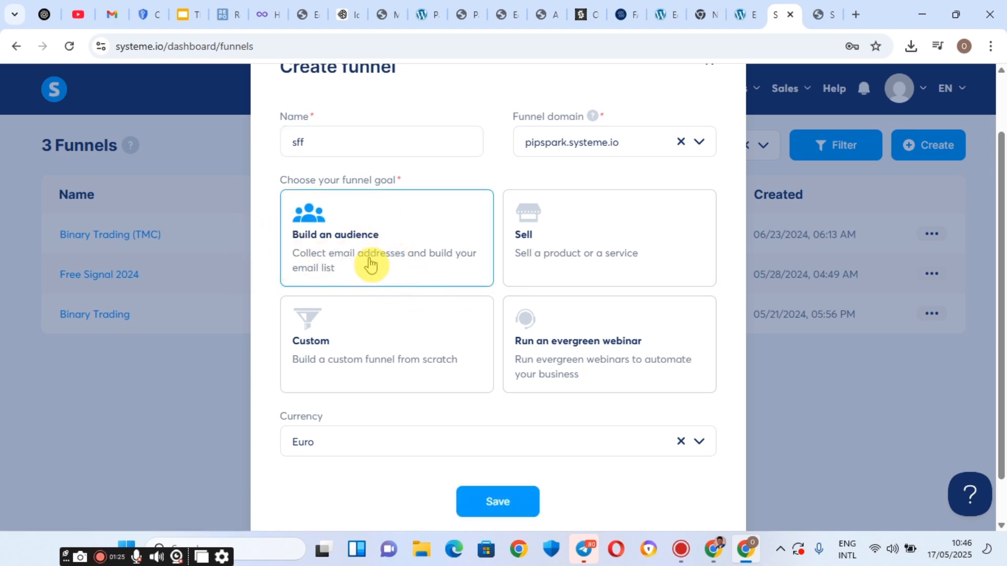
click(636, 242)
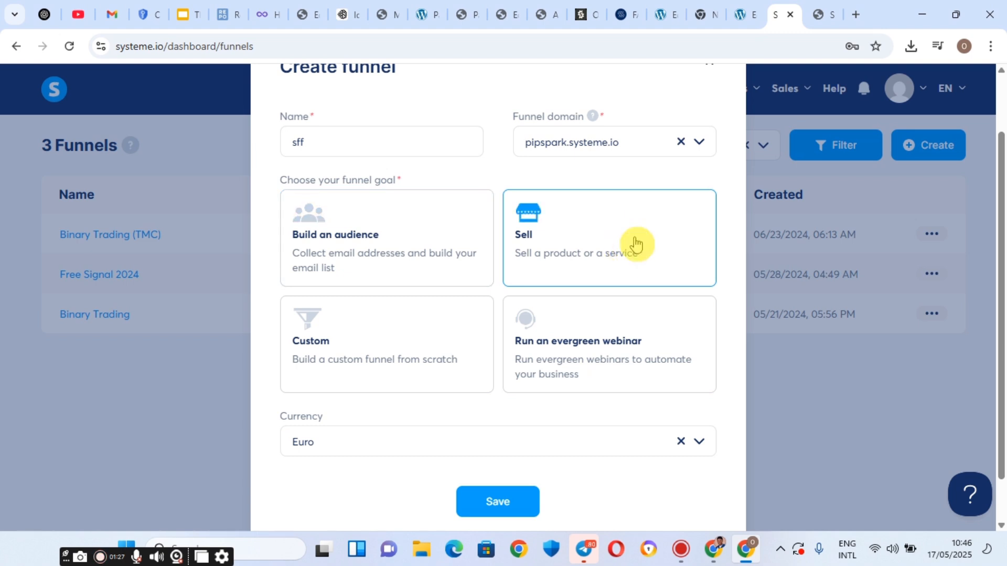
click(386, 348)
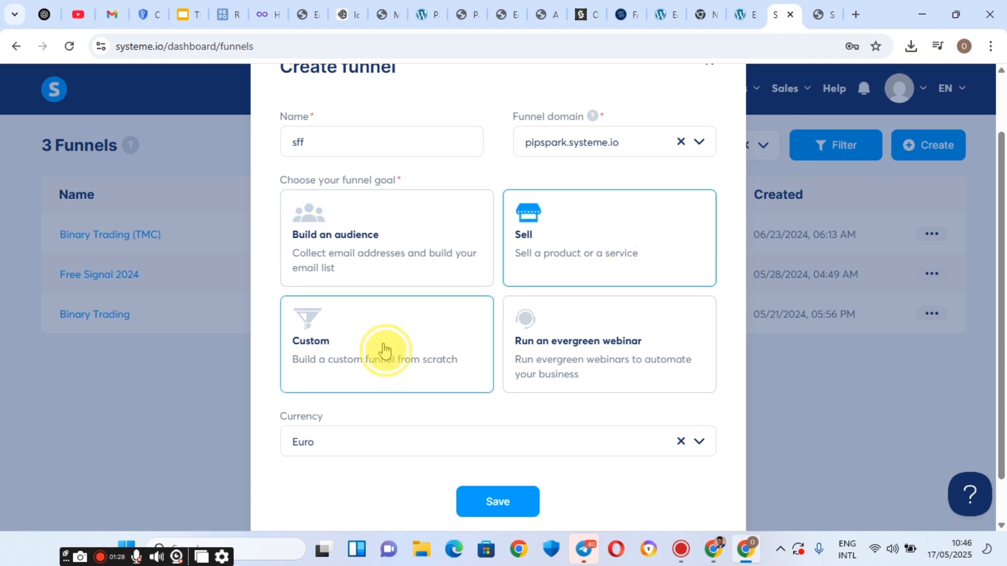
click(498, 501)
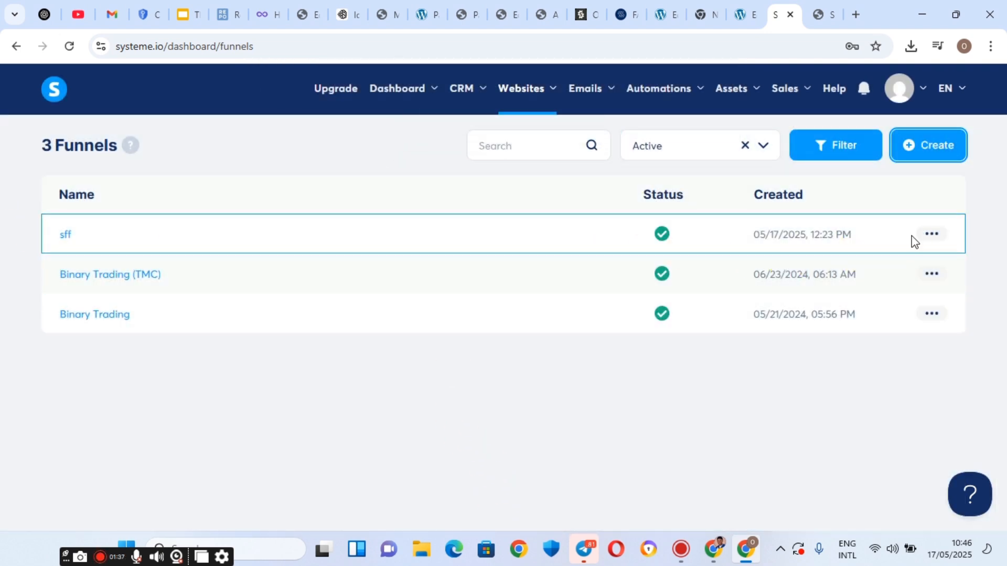
Open the sff funnel, preview it briefly, then open its Inactive Page in the editor.
click(932, 234)
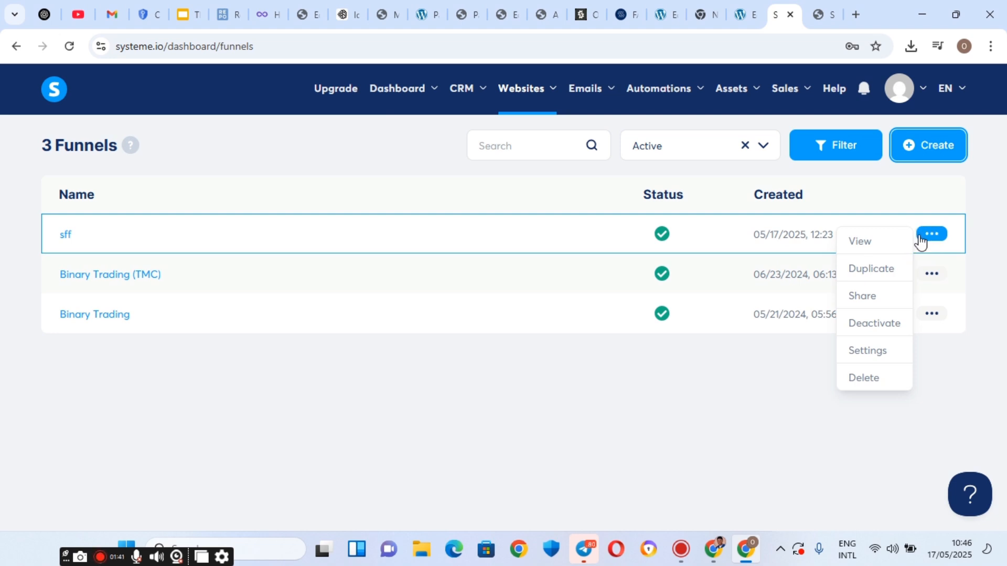
click(69, 237)
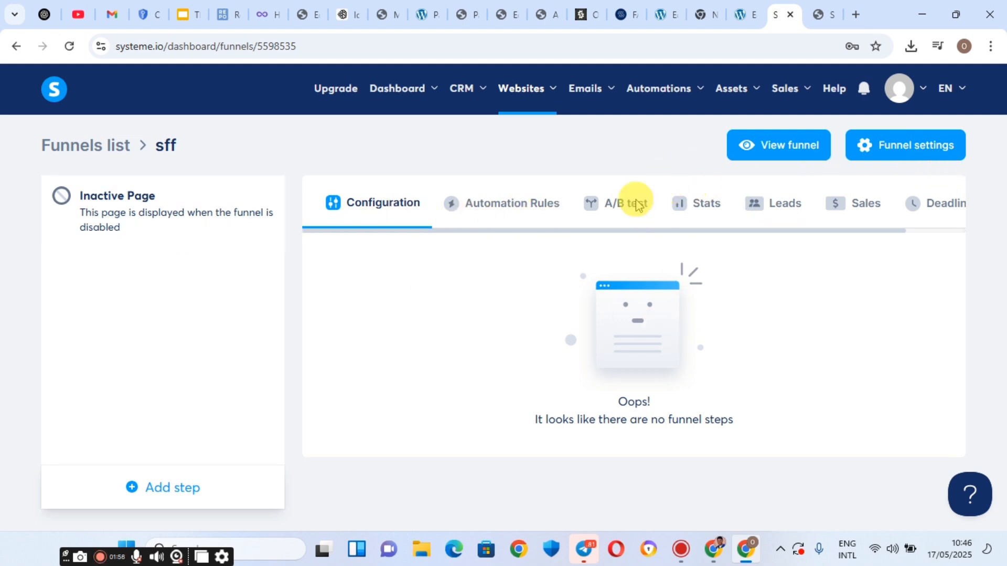
mouse_move(552, 90)
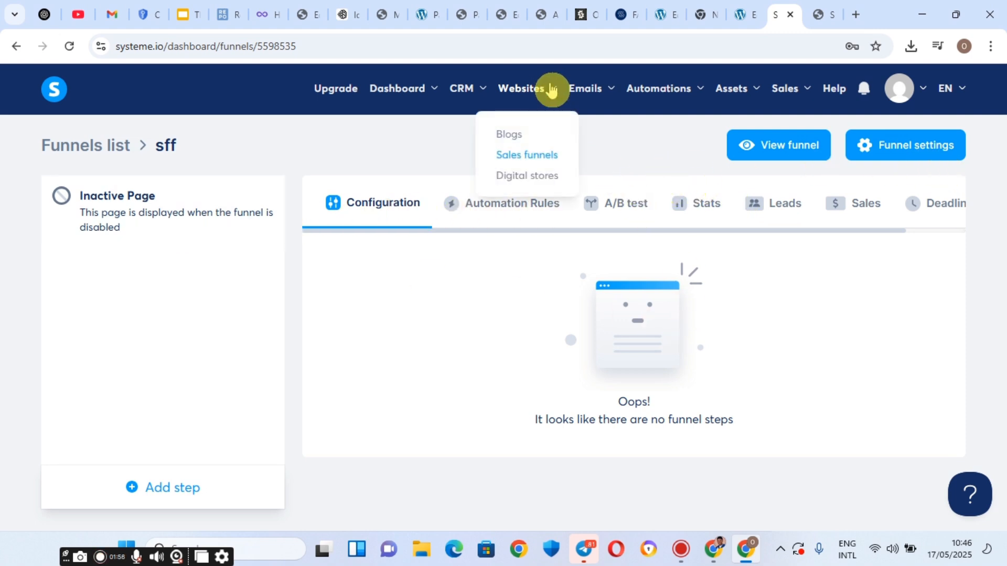
click(778, 148)
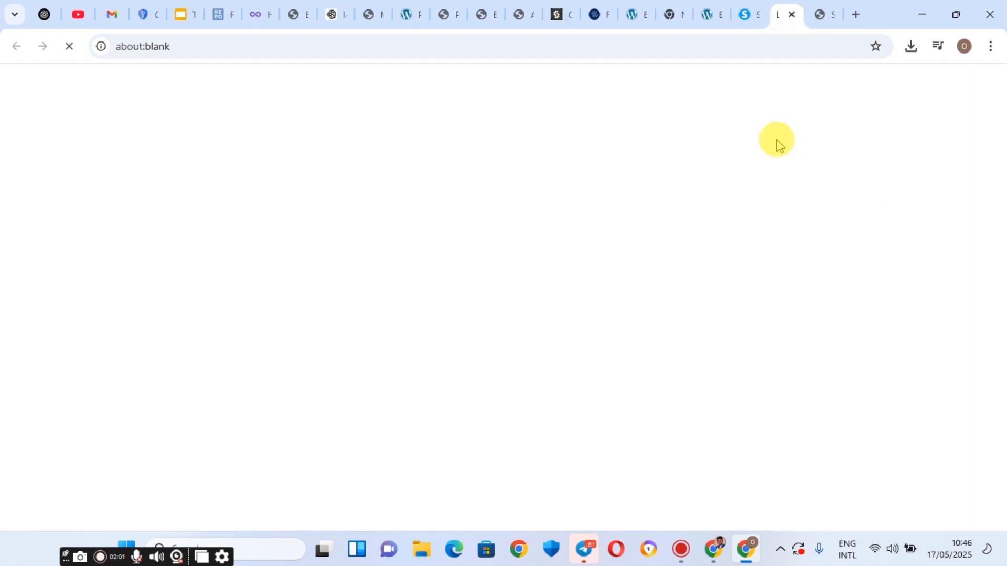
click(789, 15)
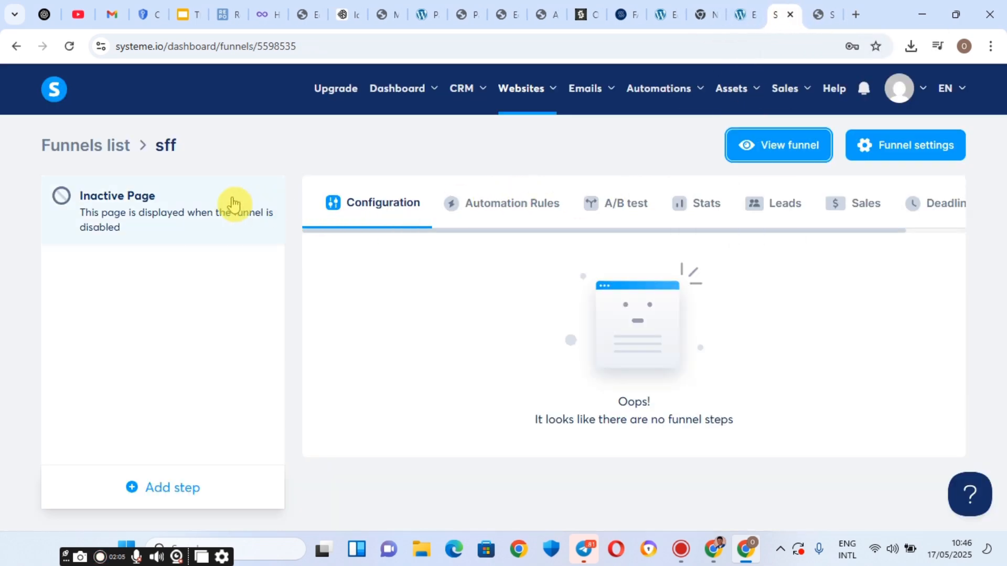
click(140, 198)
click(159, 486)
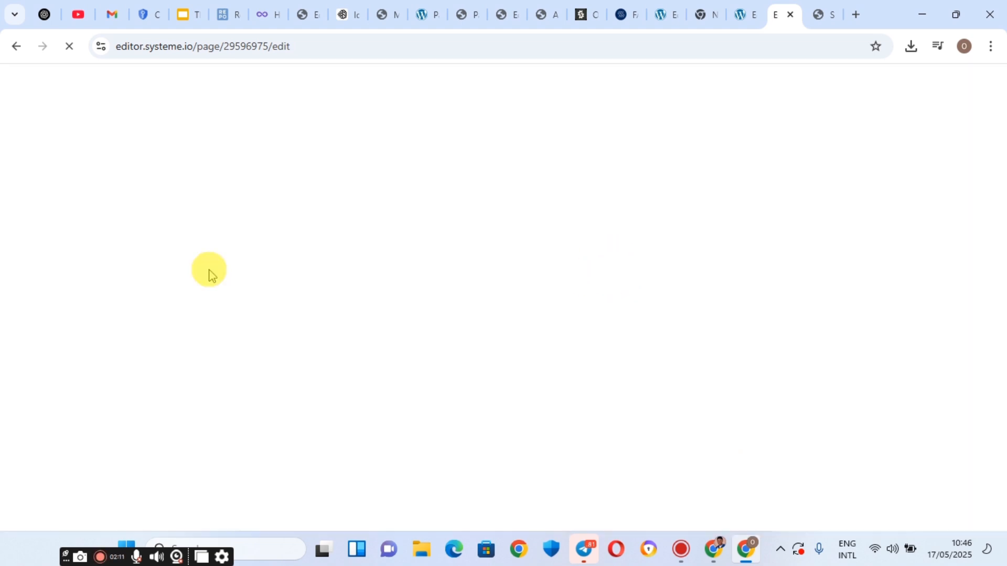
Go back from the page editor to the sff funnel and begin adding a new step.
click(744, 6)
click(776, 12)
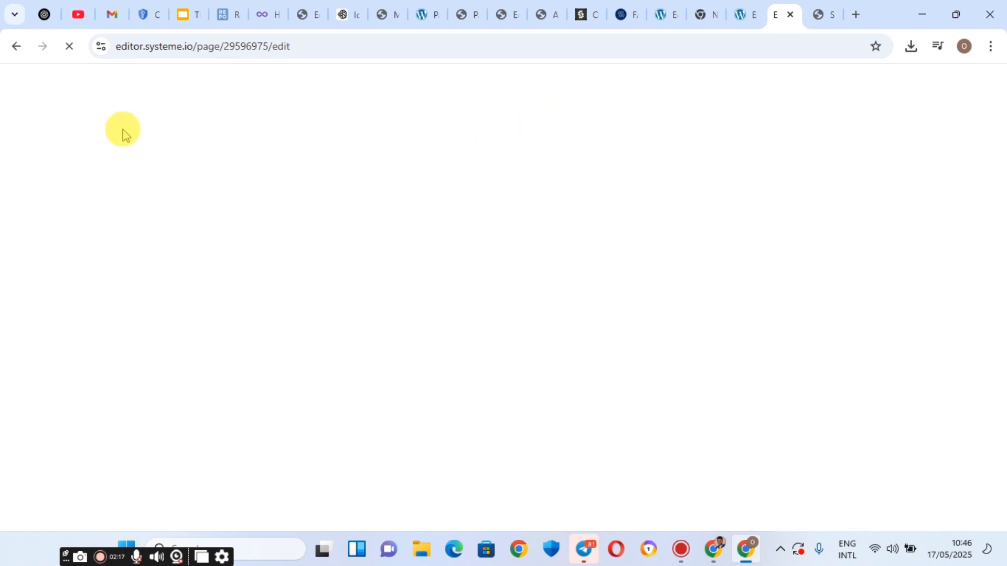
drag(318, 149, 387, 150)
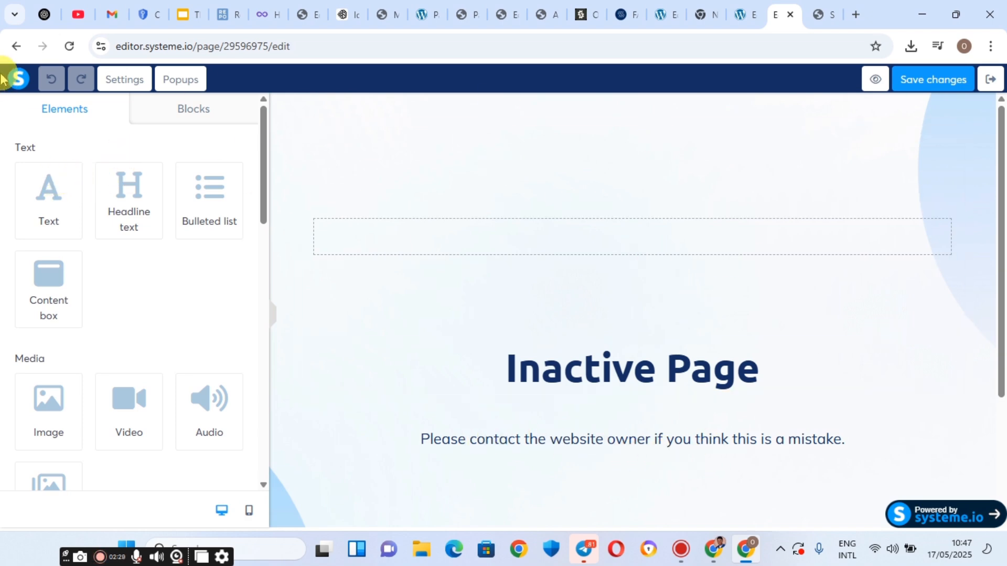
click(13, 47)
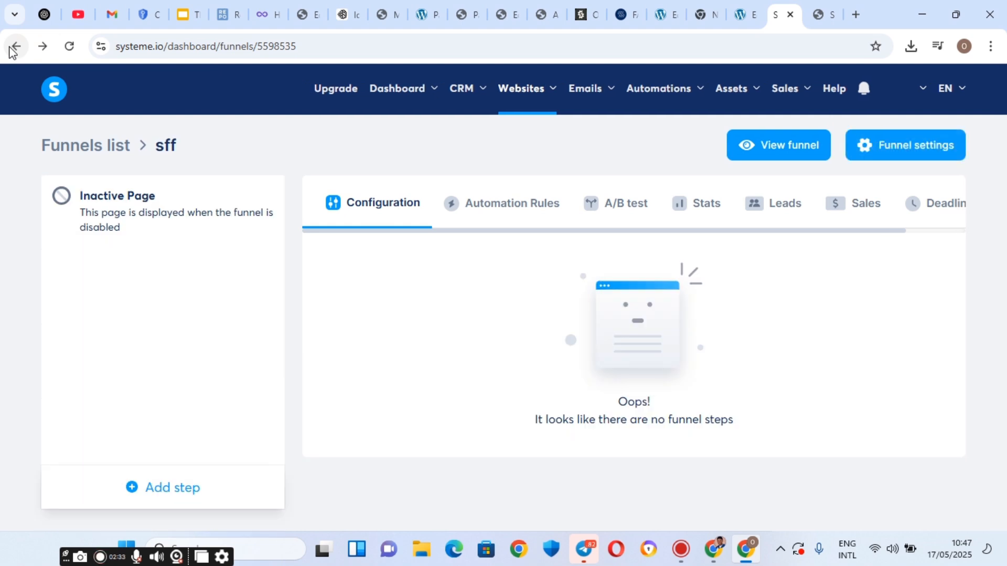
click(139, 491)
Add a from-scratch Sales page step named 'Landing page' and open it in the editor.
click(313, 258)
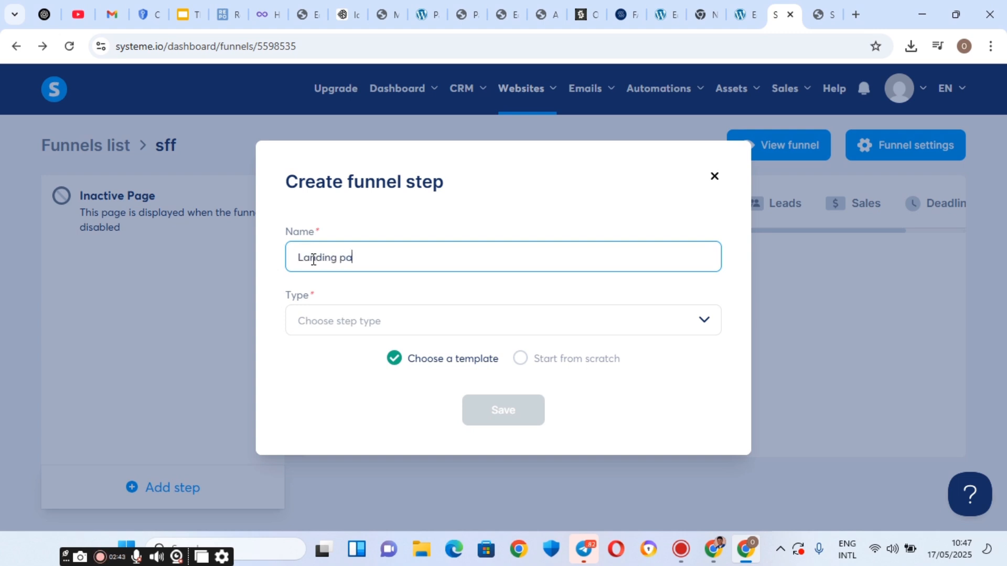
click(345, 328)
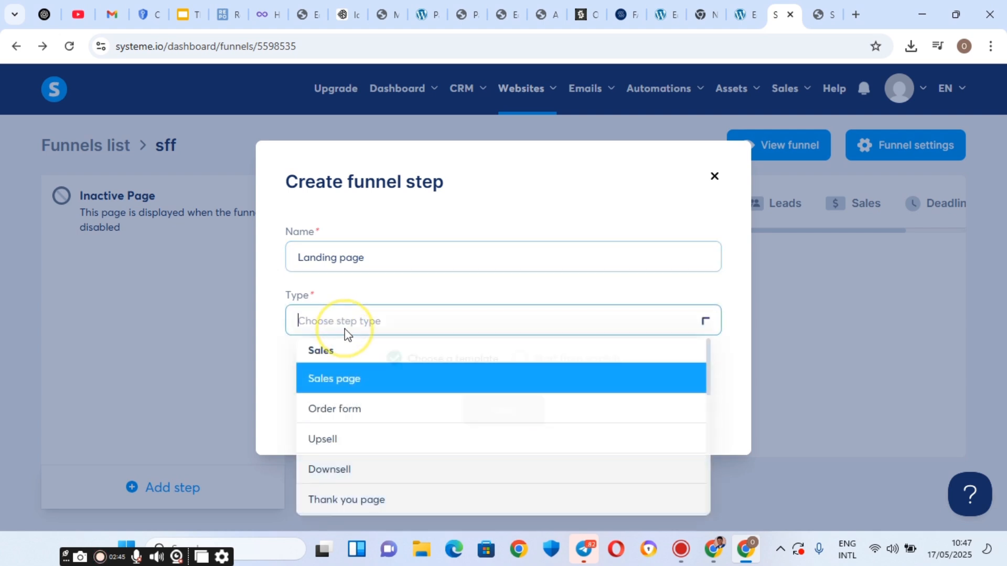
click(350, 377)
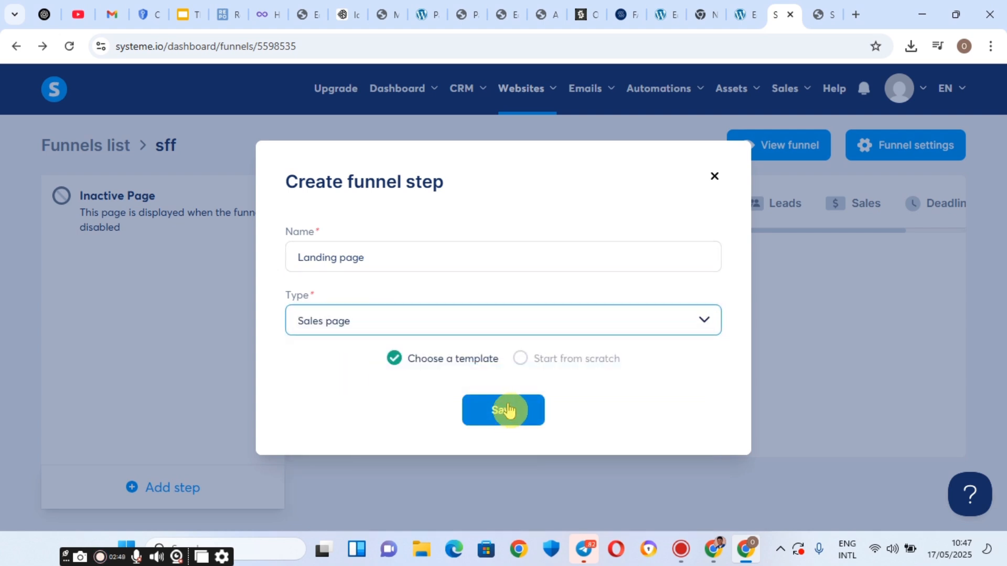
click(521, 361)
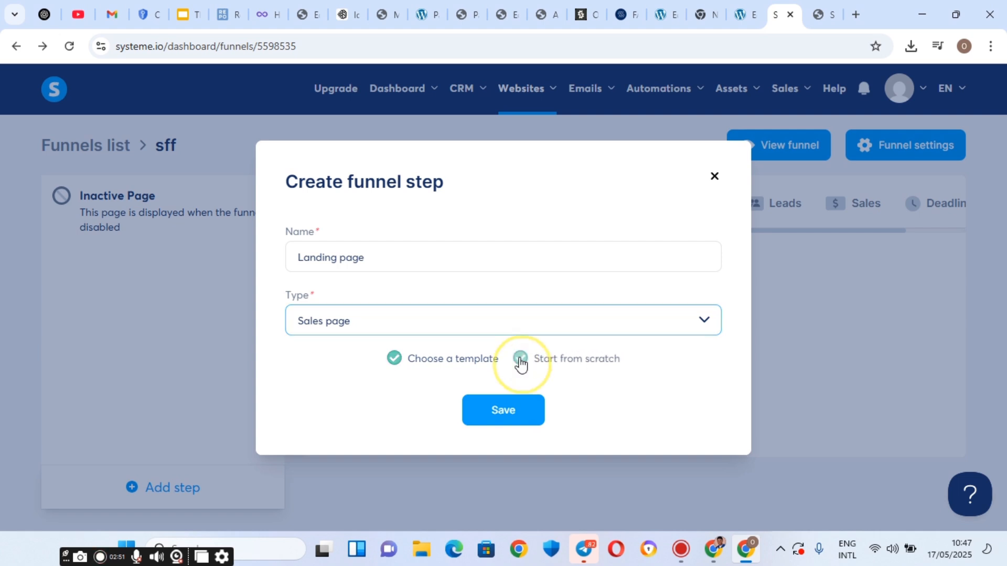
click(512, 412)
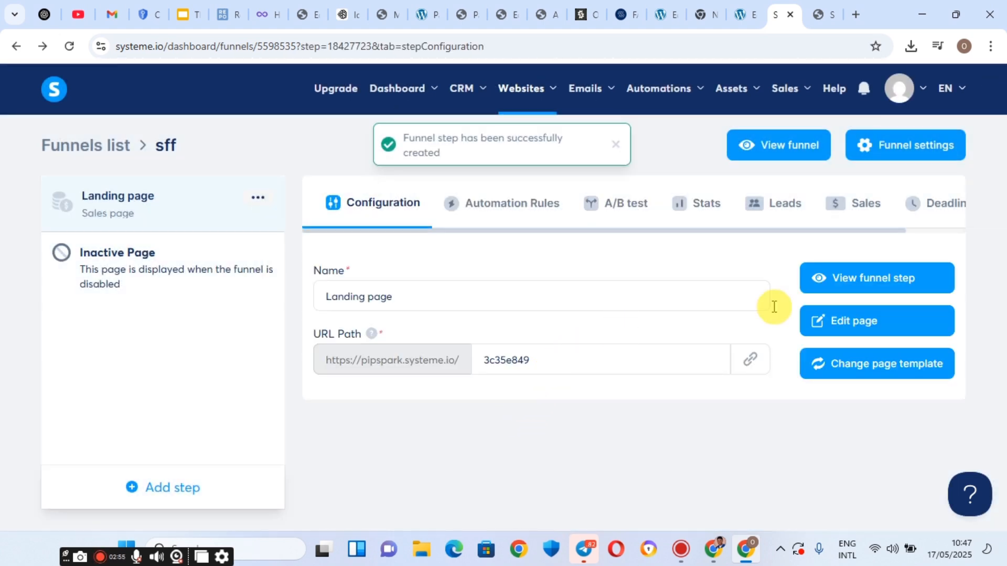
click(858, 324)
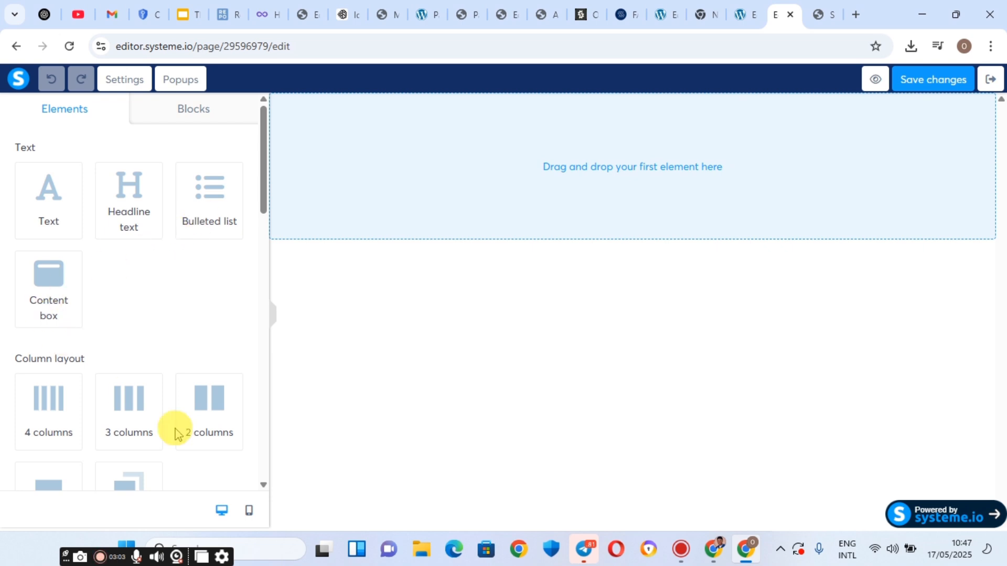
Drop a Row element into the blank Landing page's drop zone and check its section settings.
click(837, 7)
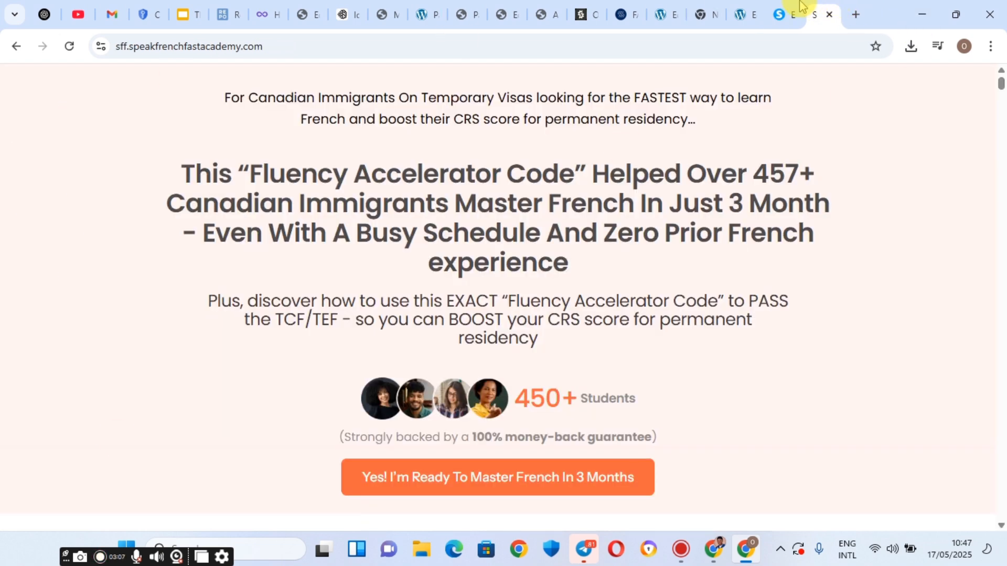
click(785, 11)
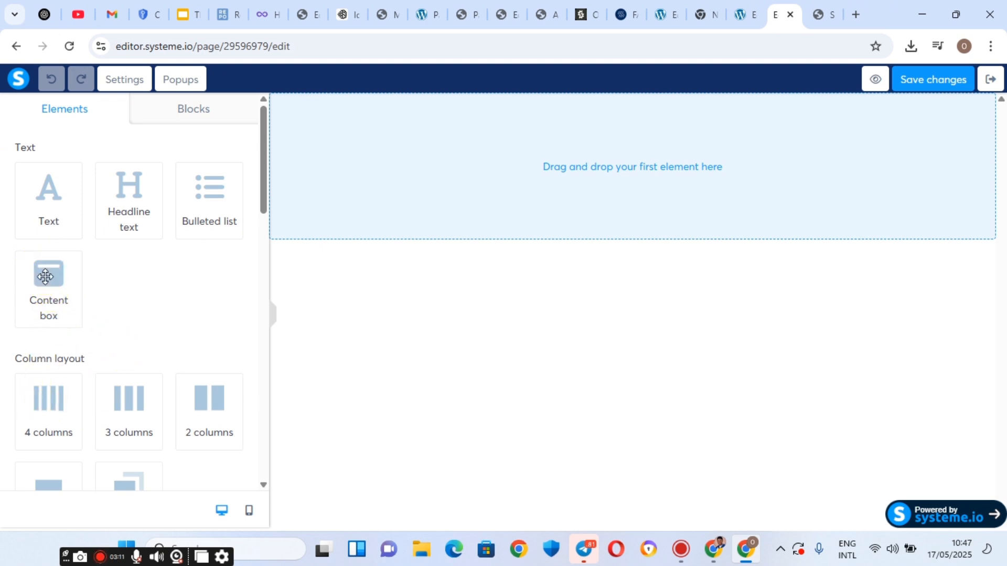
scroll(21, 328, down, 2)
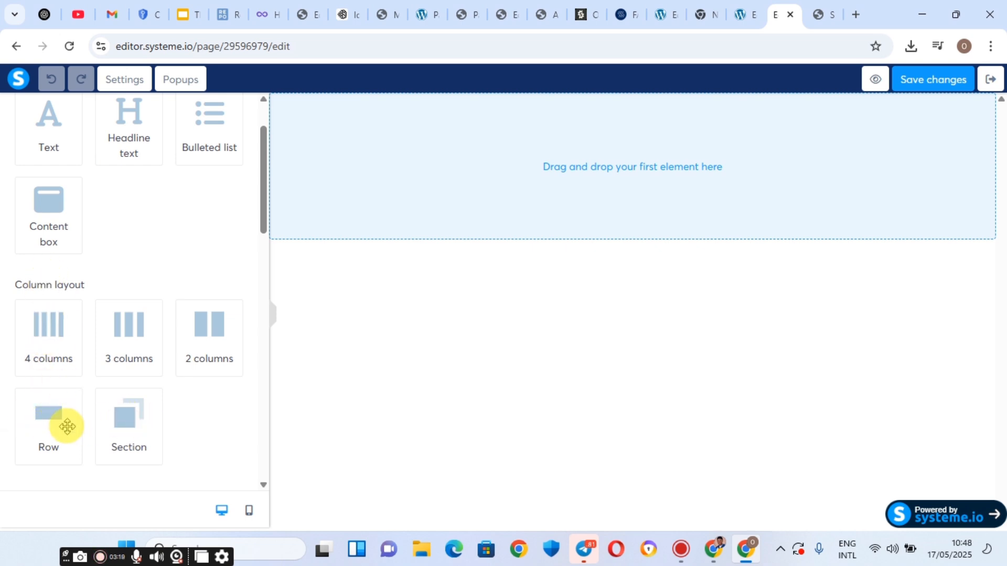
drag(56, 417, 636, 151)
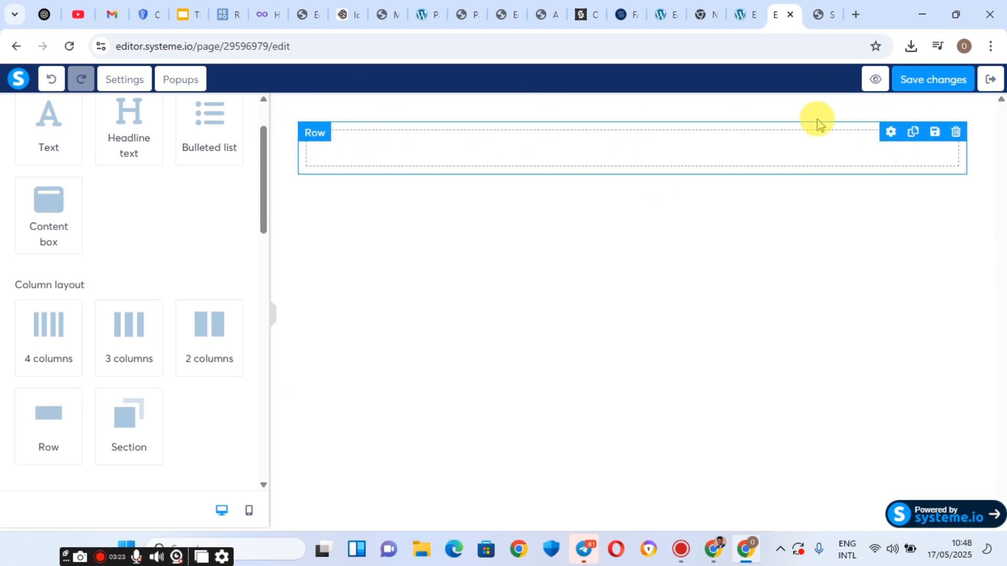
click(294, 106)
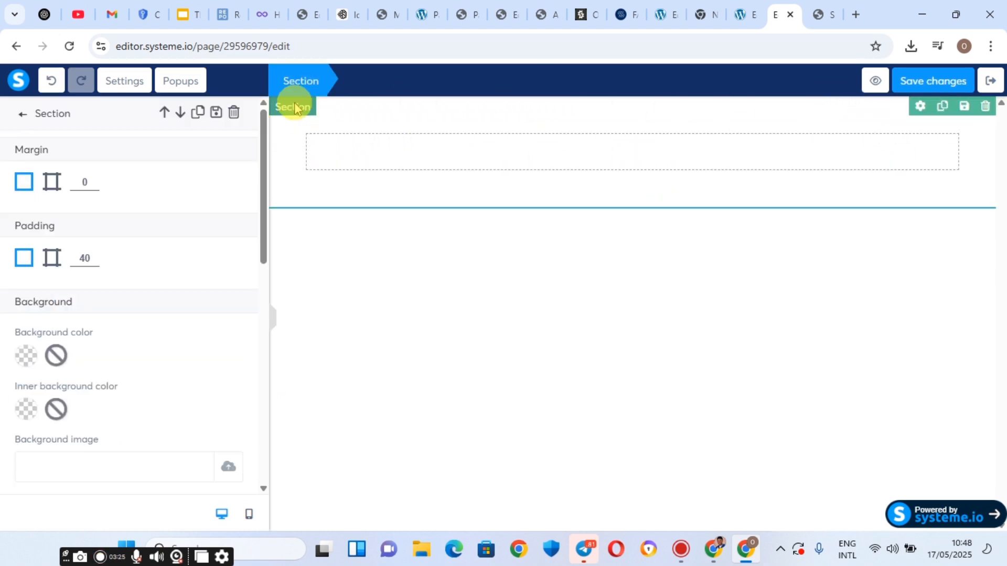
click(353, 152)
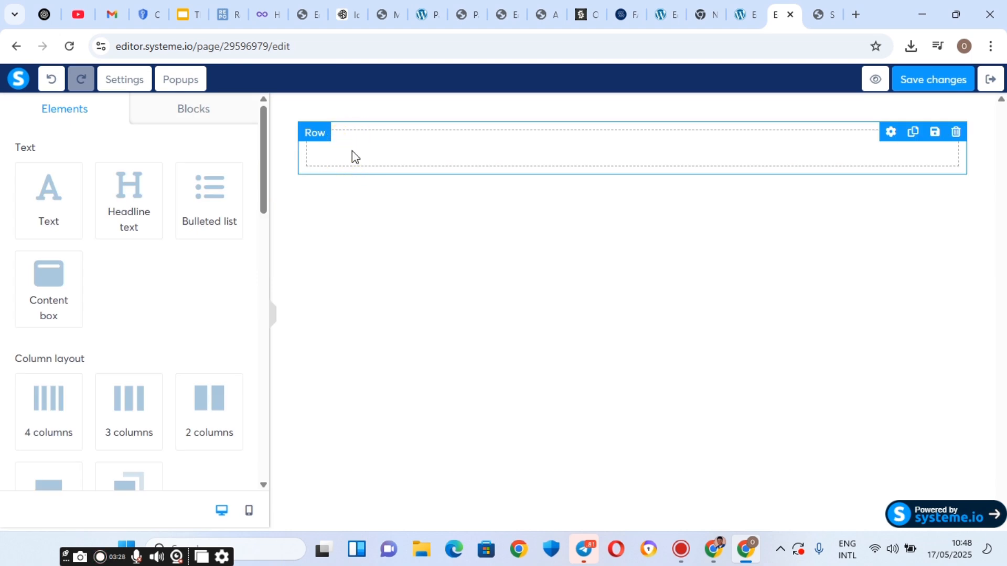
click(300, 103)
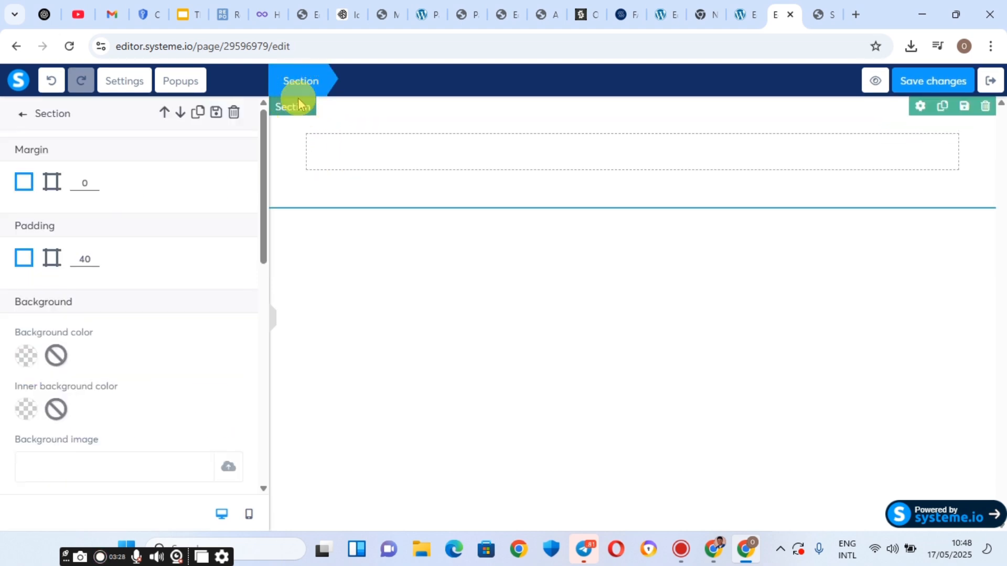
click(425, 154)
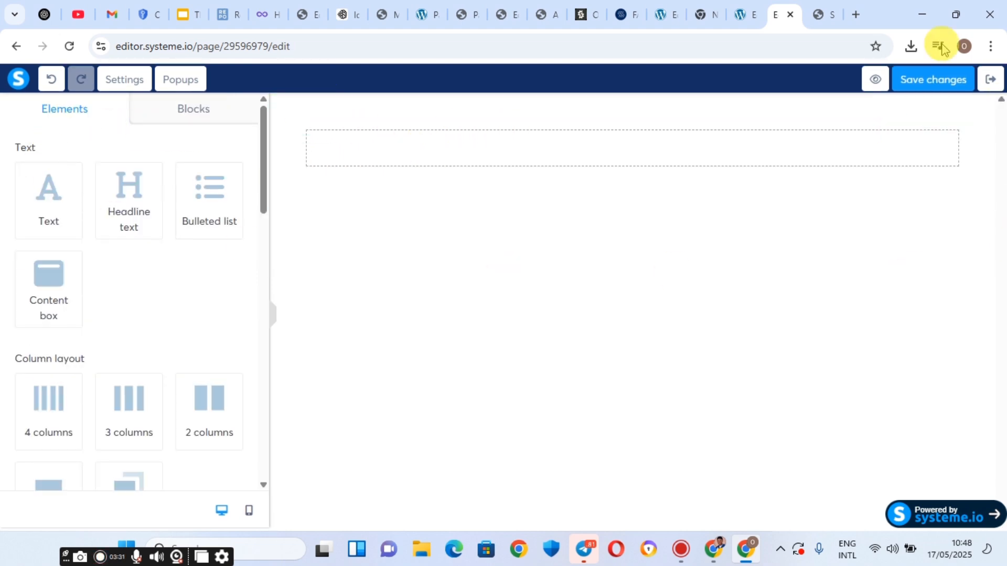
click(821, 14)
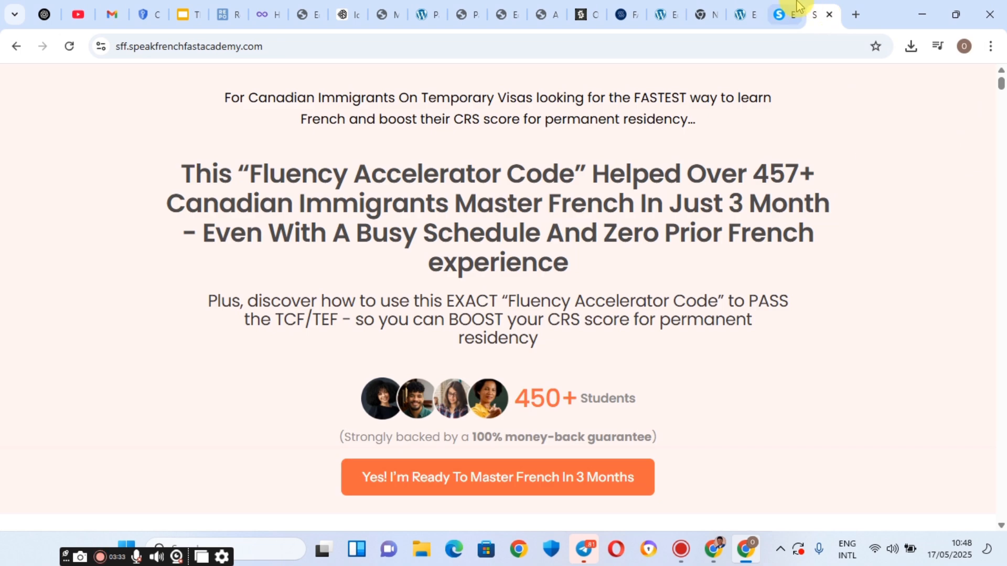
click(782, 14)
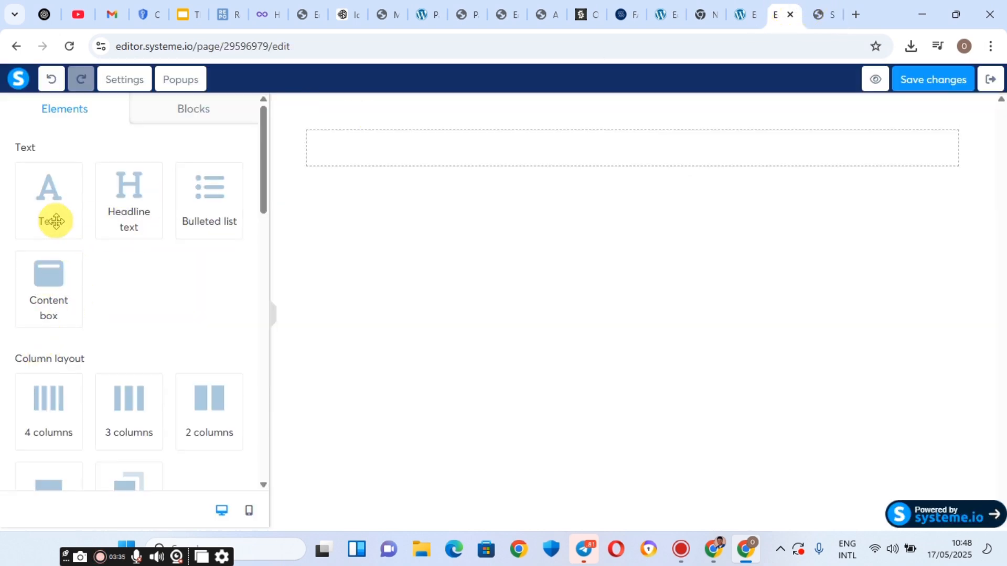
Add a text block, a headline, and a second text block to the row, matching the reference.
drag(46, 199, 443, 158)
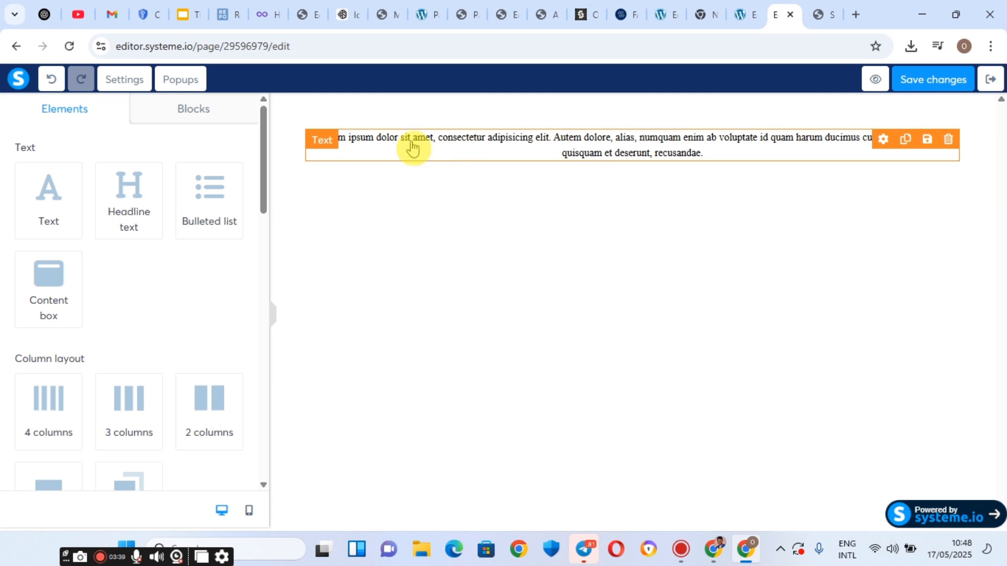
click(822, 6)
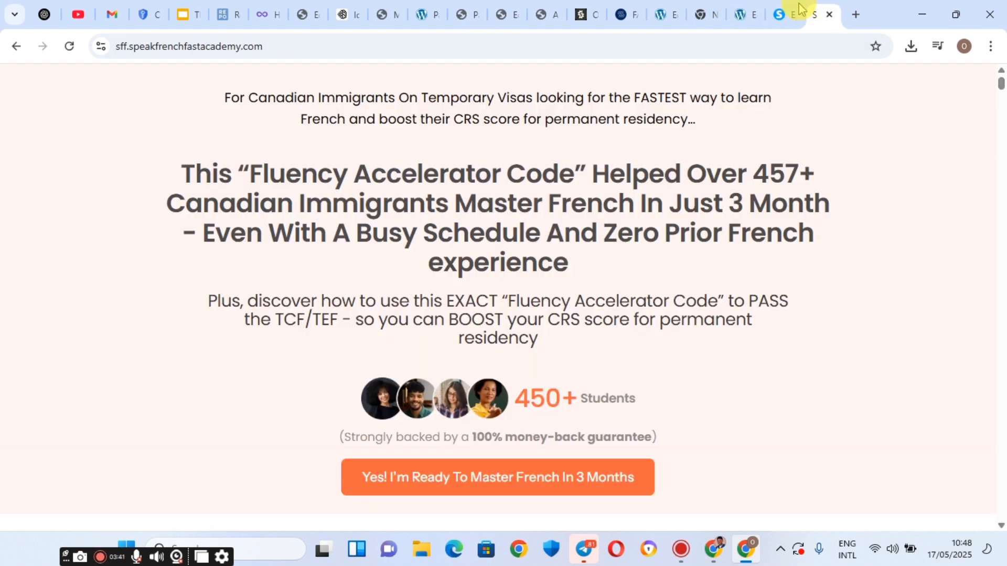
click(771, 6)
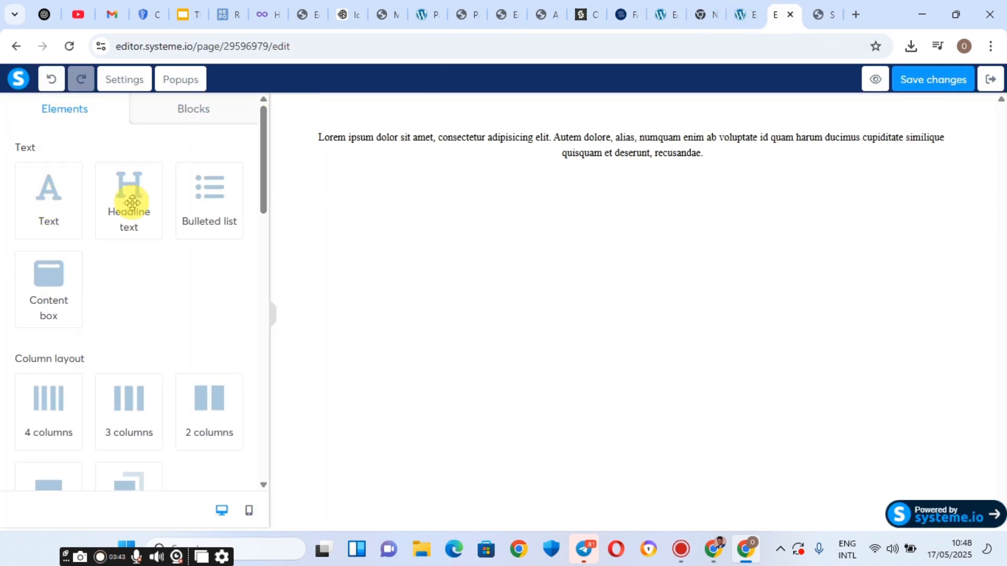
drag(126, 190, 498, 164)
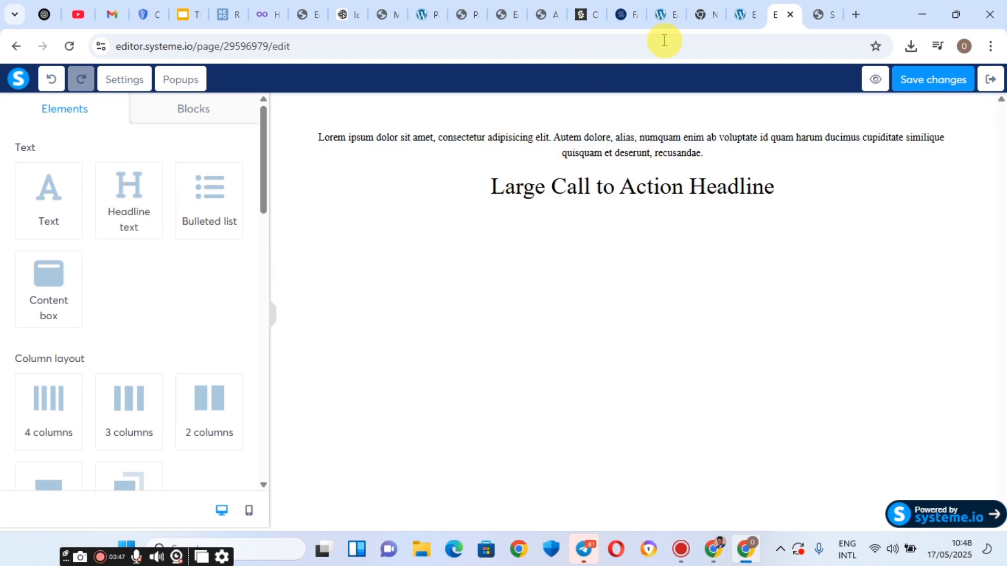
click(822, 7)
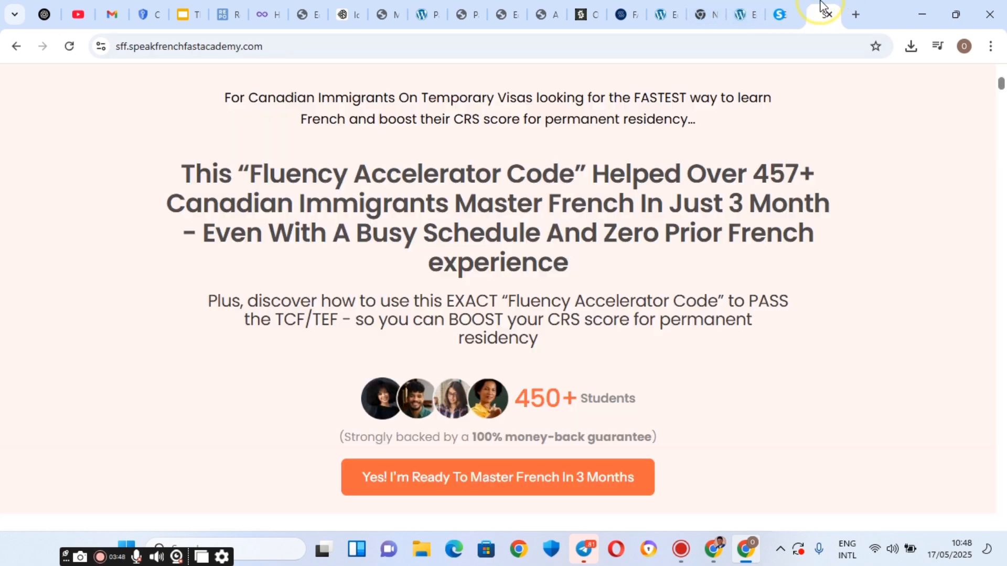
click(775, 9)
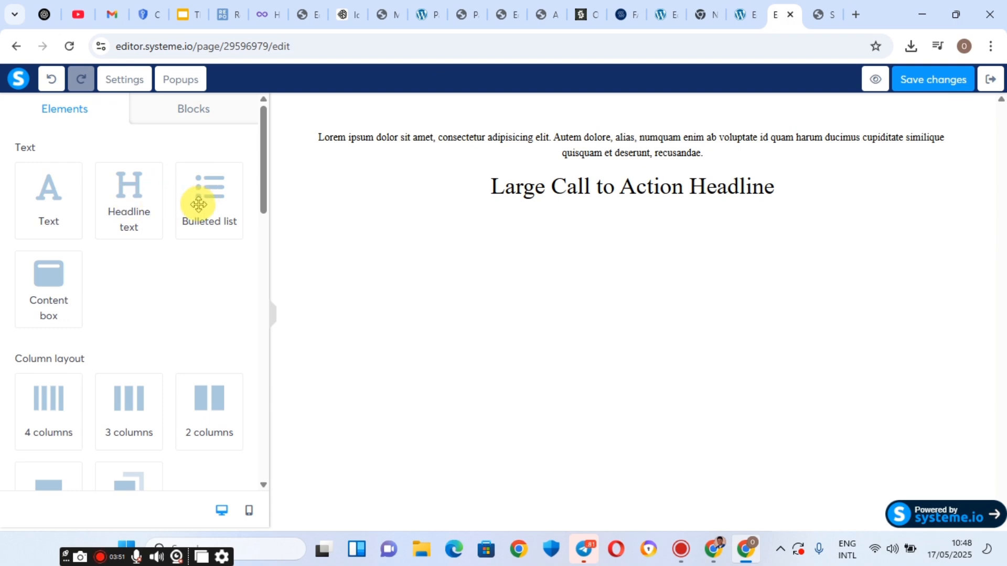
drag(45, 191, 563, 198)
click(824, 8)
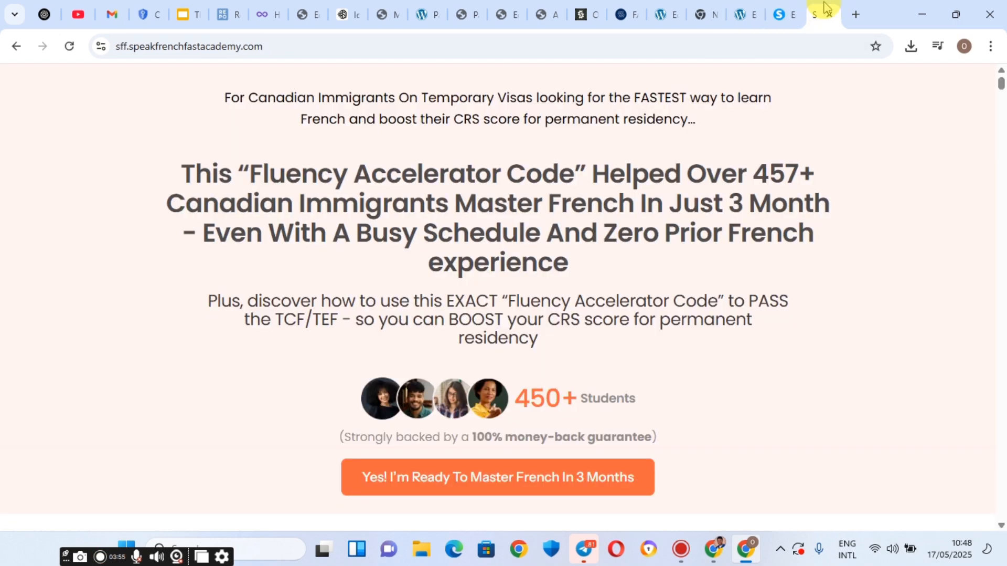
click(791, 8)
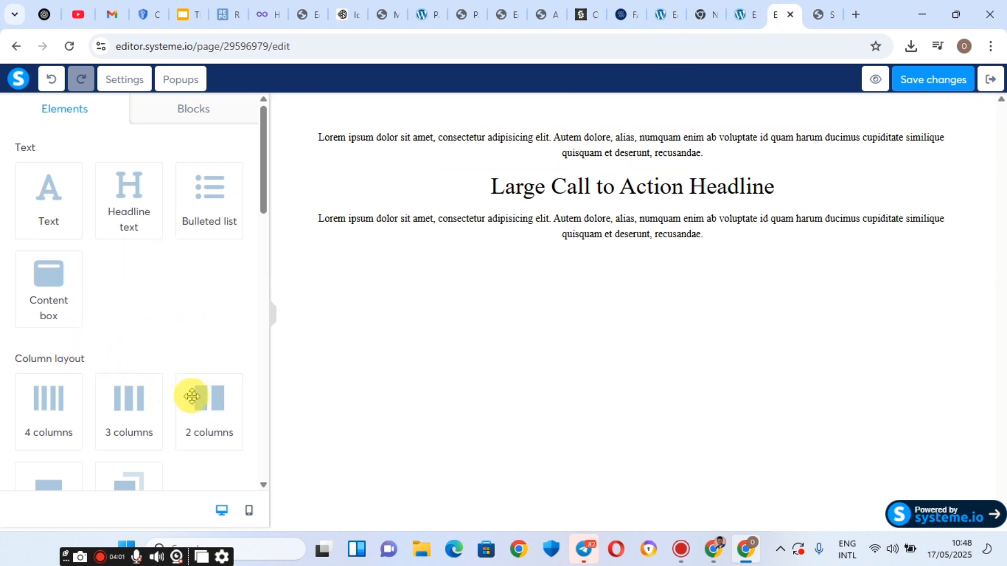
Add a three-column row, another text block, and a 'Click here' button below.
scroll(192, 396, down, 2)
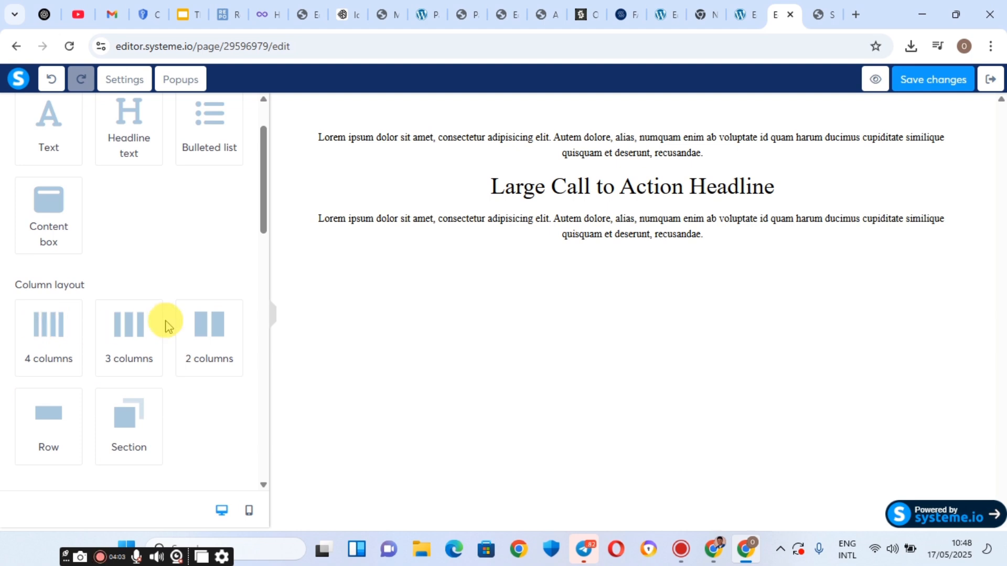
drag(447, 368, 607, 247)
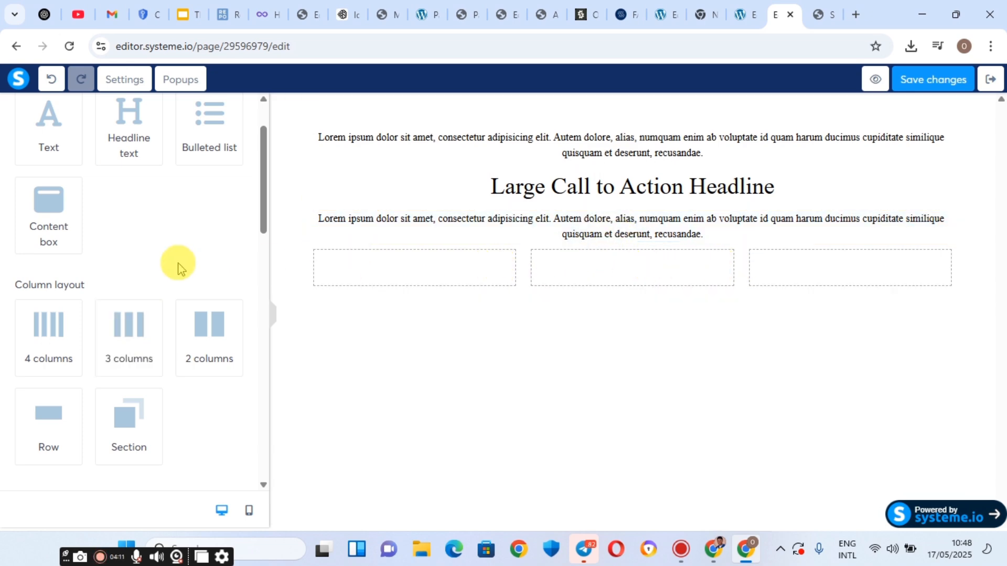
click(822, 6)
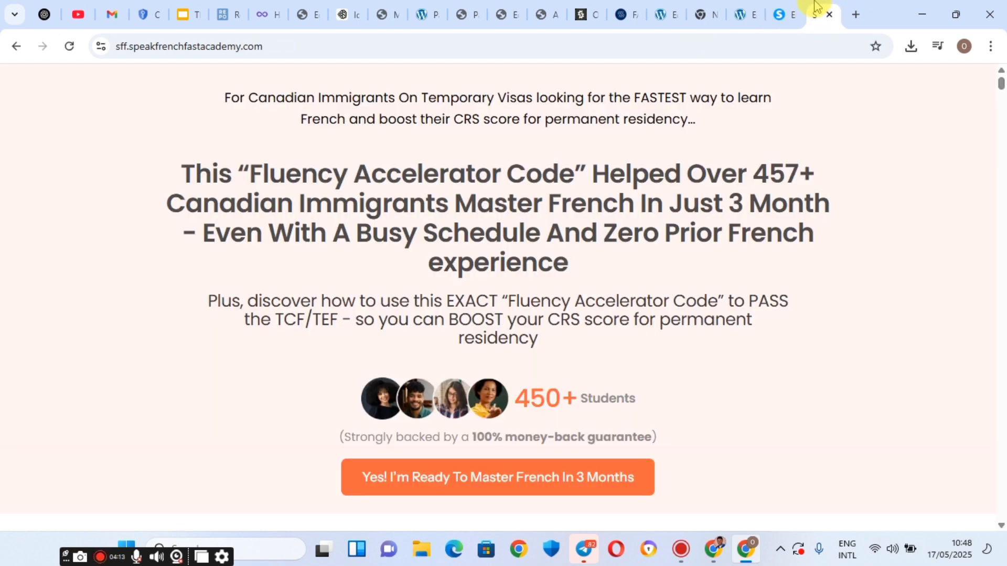
click(787, 7)
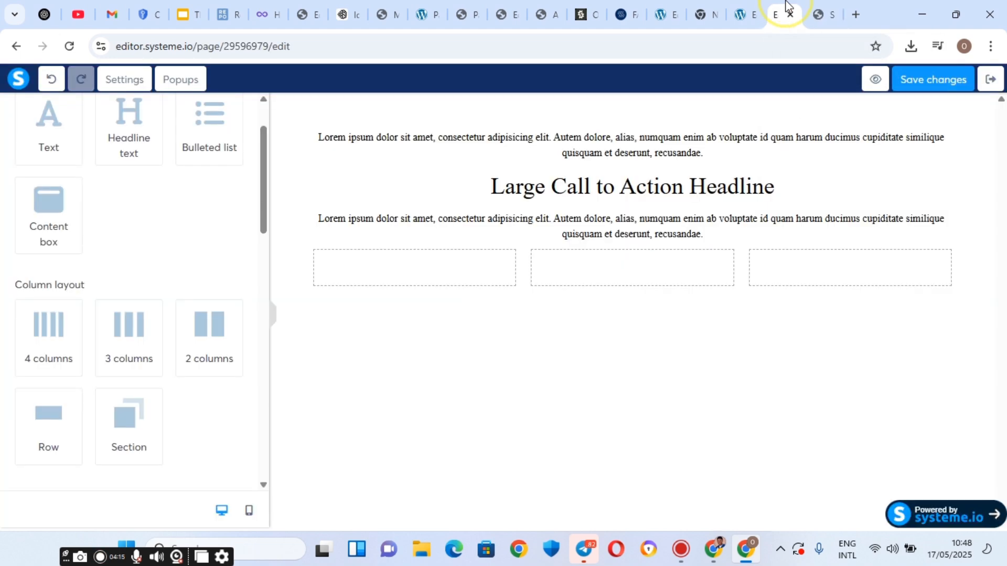
click(829, 7)
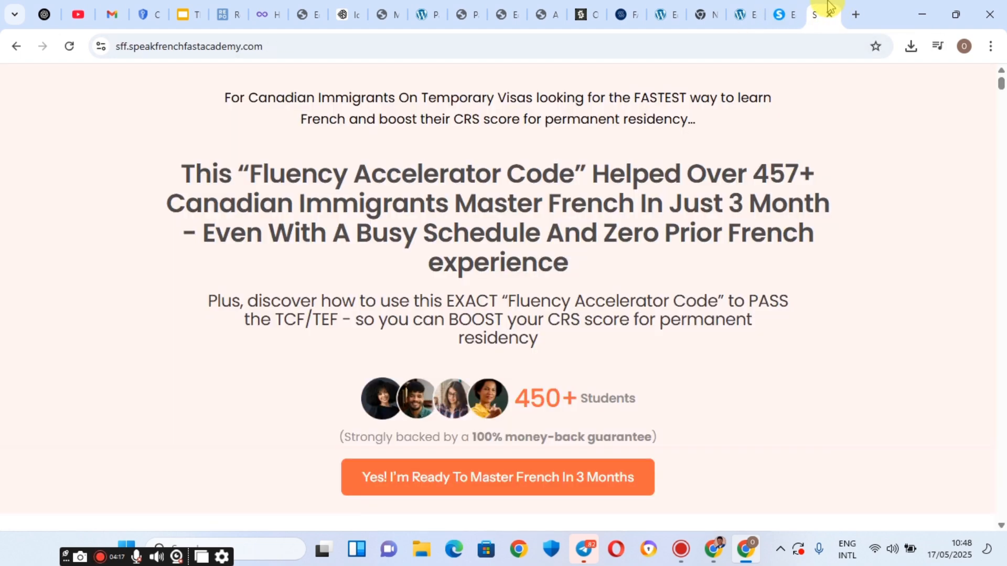
click(792, 8)
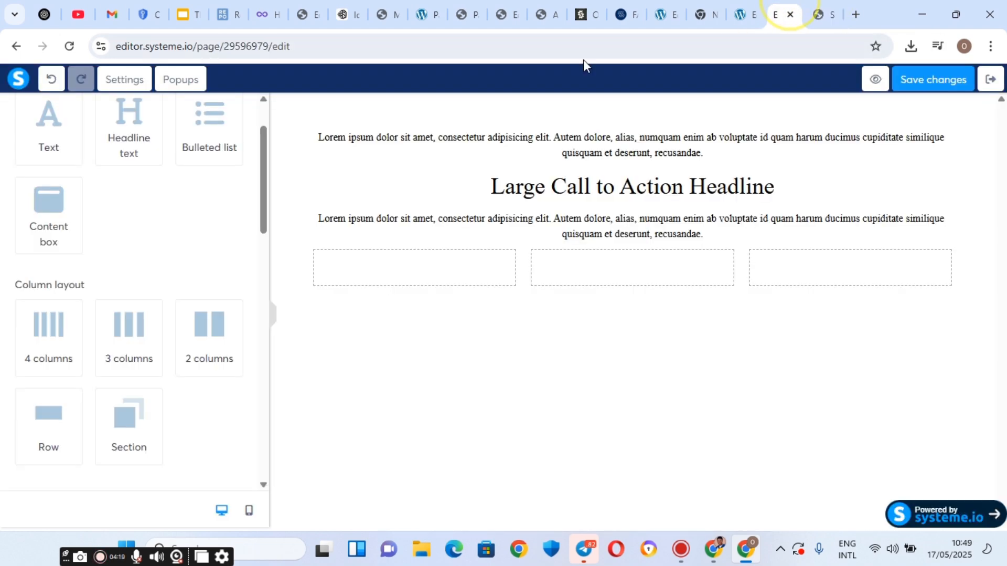
scroll(37, 242, up, 2)
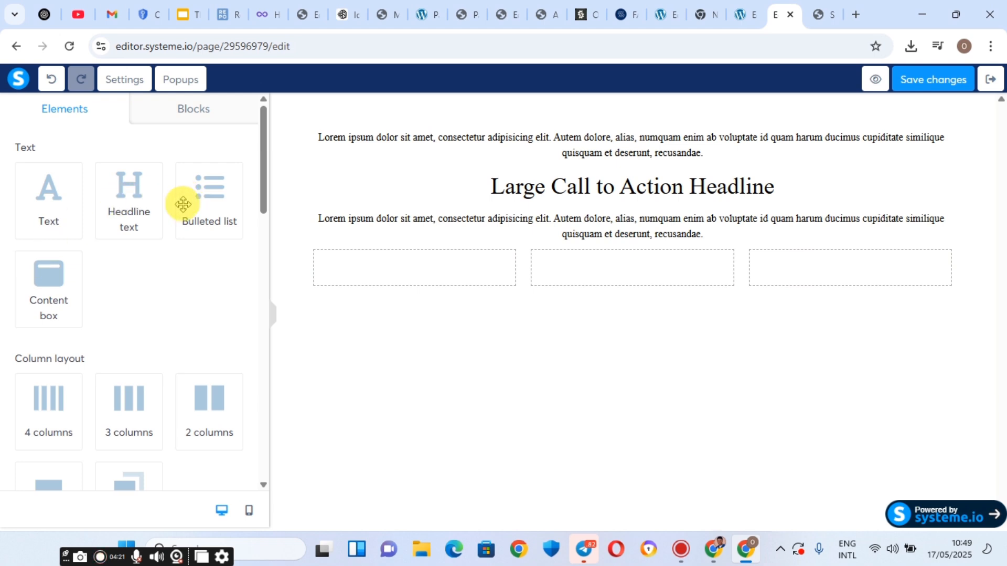
scroll(58, 393, down, 2)
scroll(53, 377, up, 2)
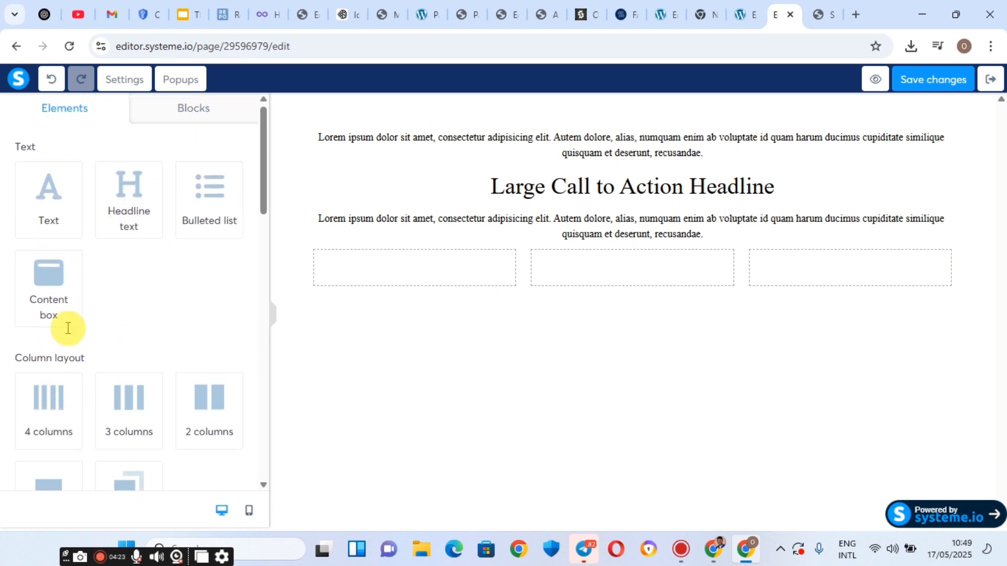
drag(41, 203, 568, 299)
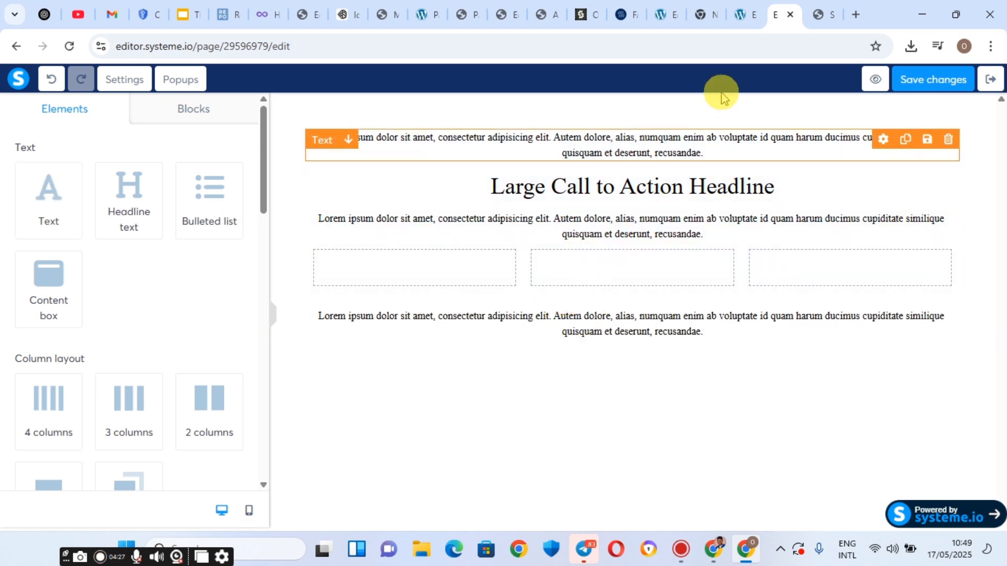
click(830, 8)
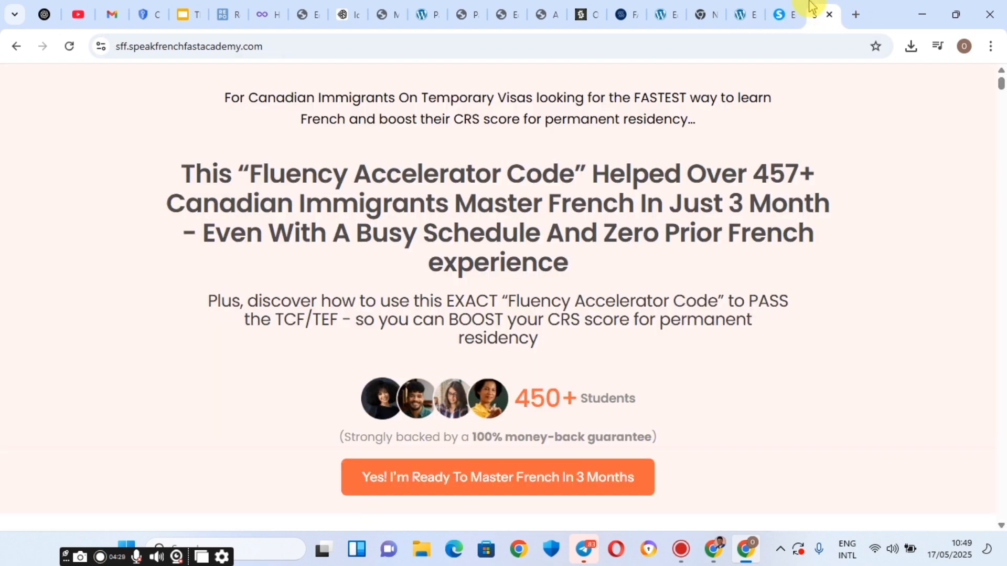
click(781, 6)
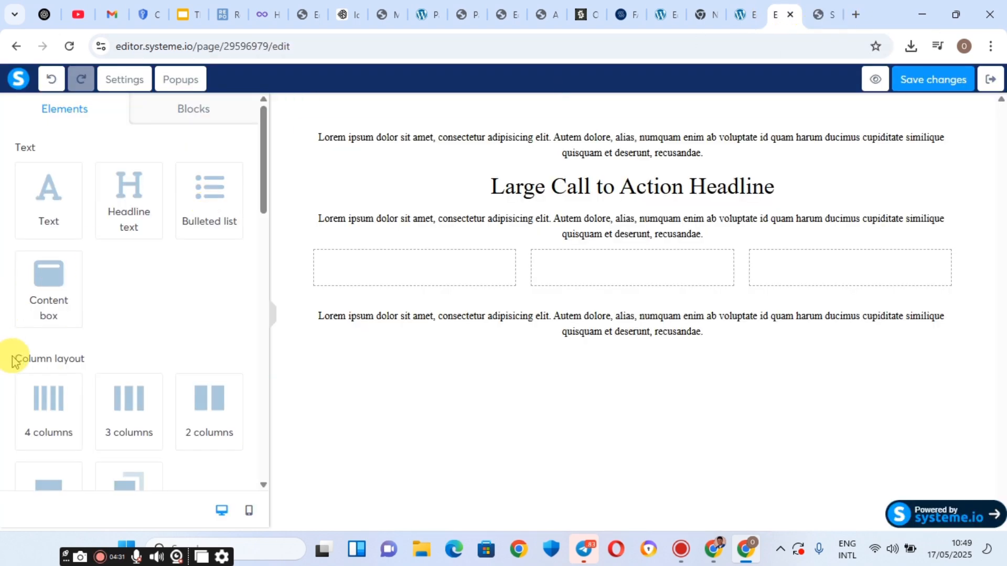
scroll(14, 362, down, 5)
scroll(17, 364, down, 3)
scroll(18, 364, up, 3)
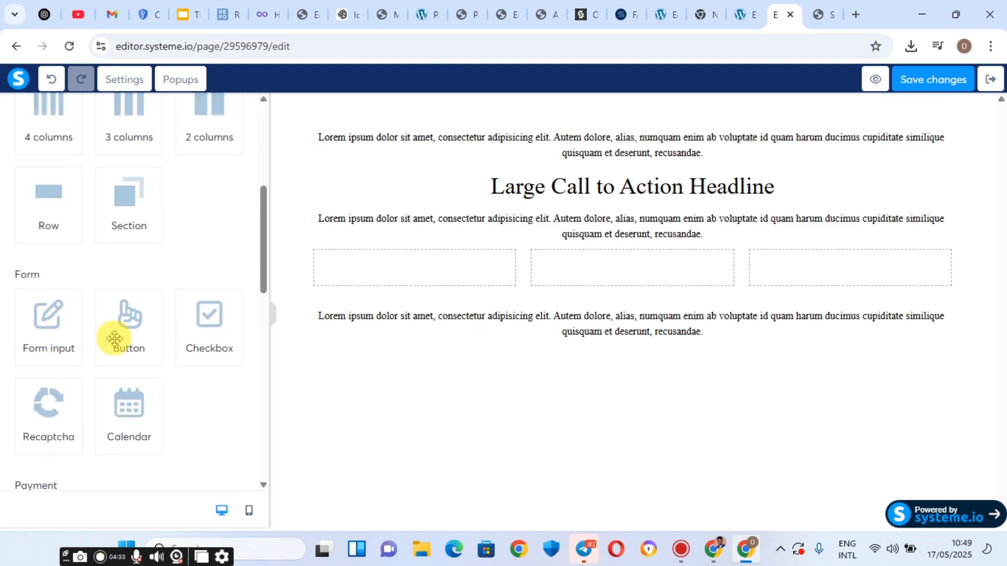
drag(131, 318, 558, 345)
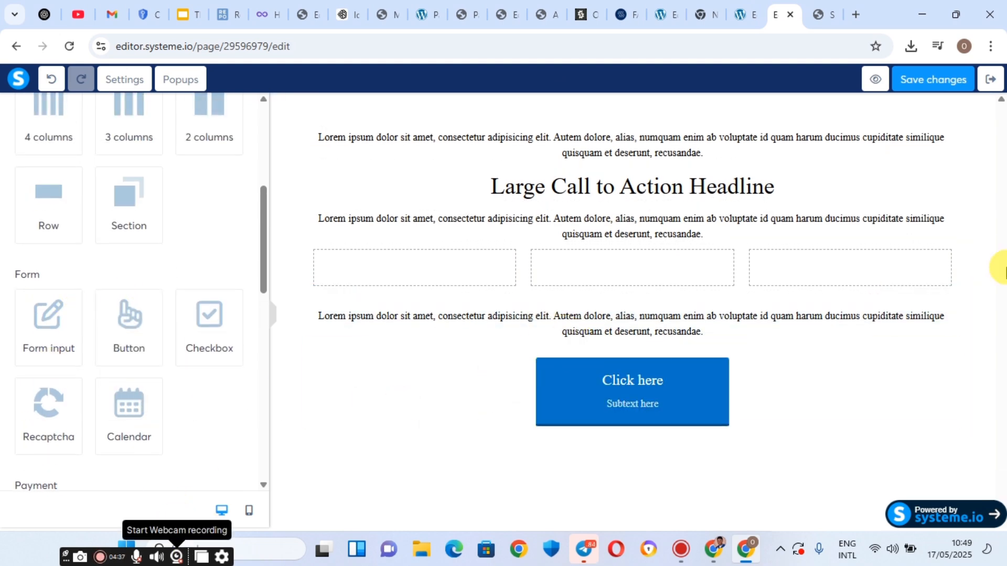
Copy the opening paragraph from the SpeakFrenchFast landing page.
click(817, 14)
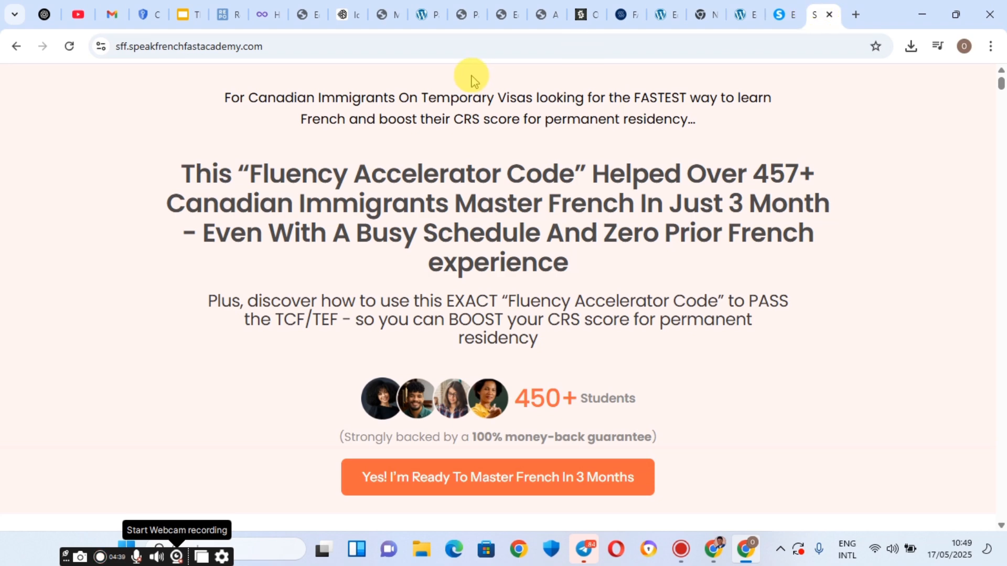
triple_click(341, 97)
right_click(347, 99)
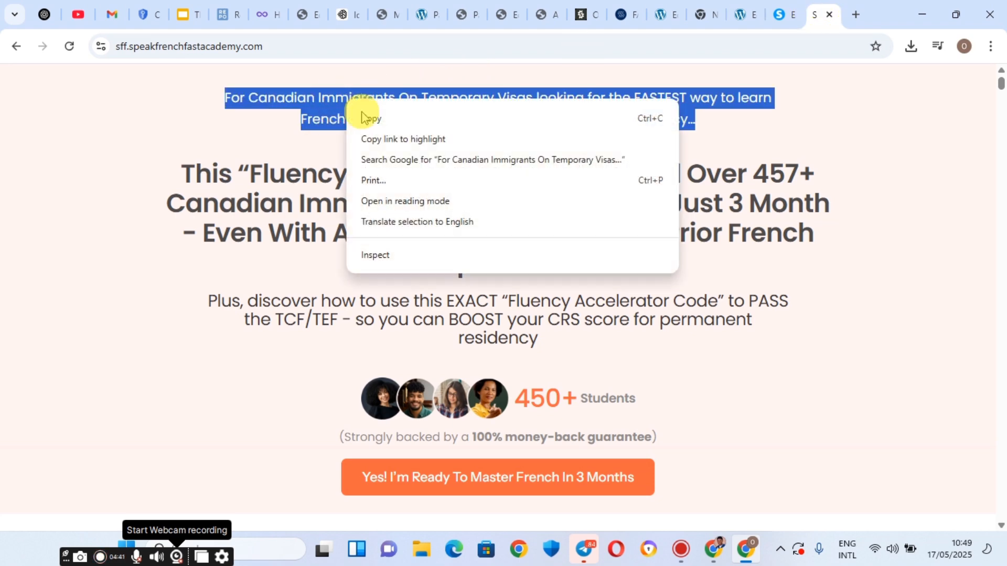
click(396, 120)
click(793, 14)
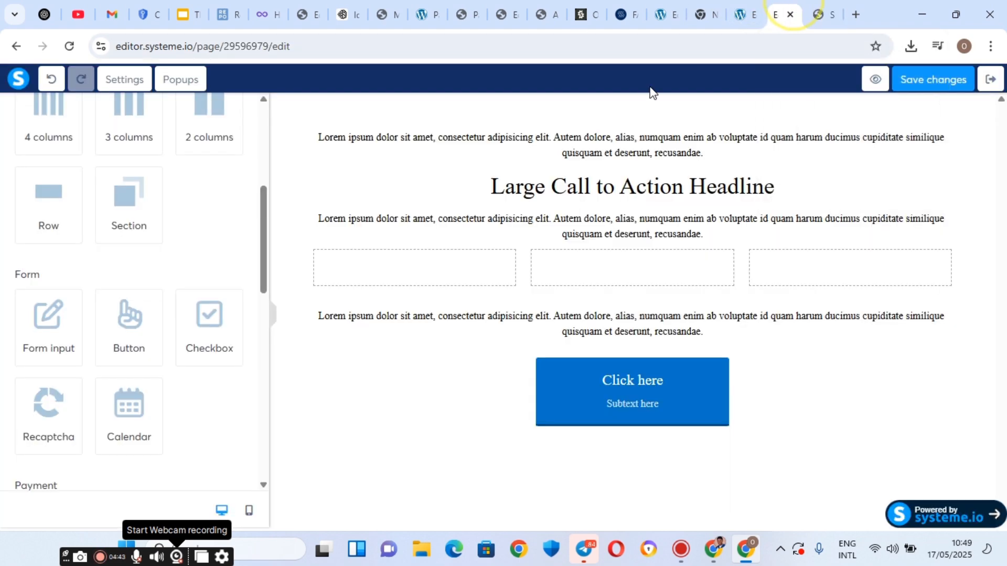
Paste it over the top lorem paragraph and remove the empty line beneath.
click(612, 137)
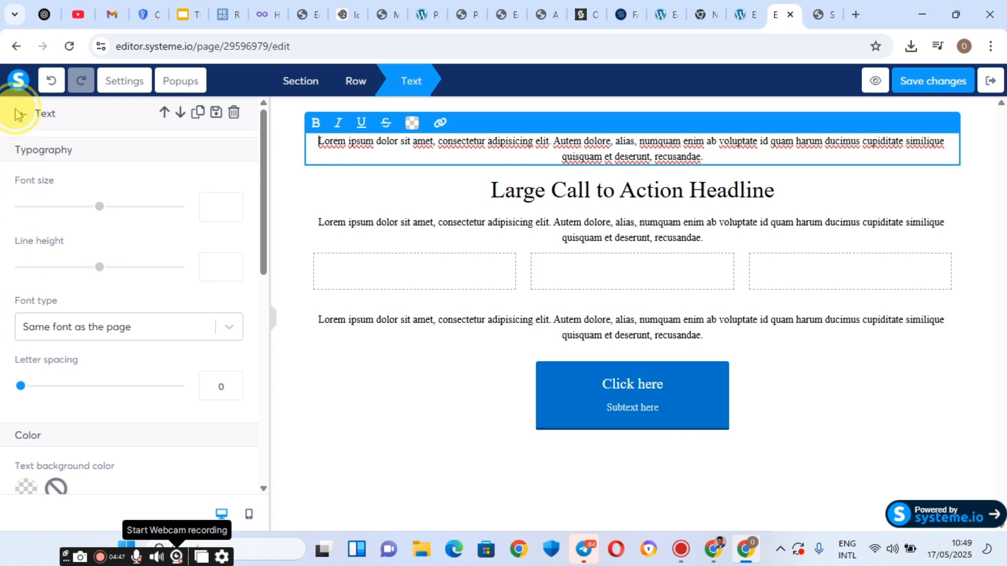
triple_click(603, 140)
right_click(603, 152)
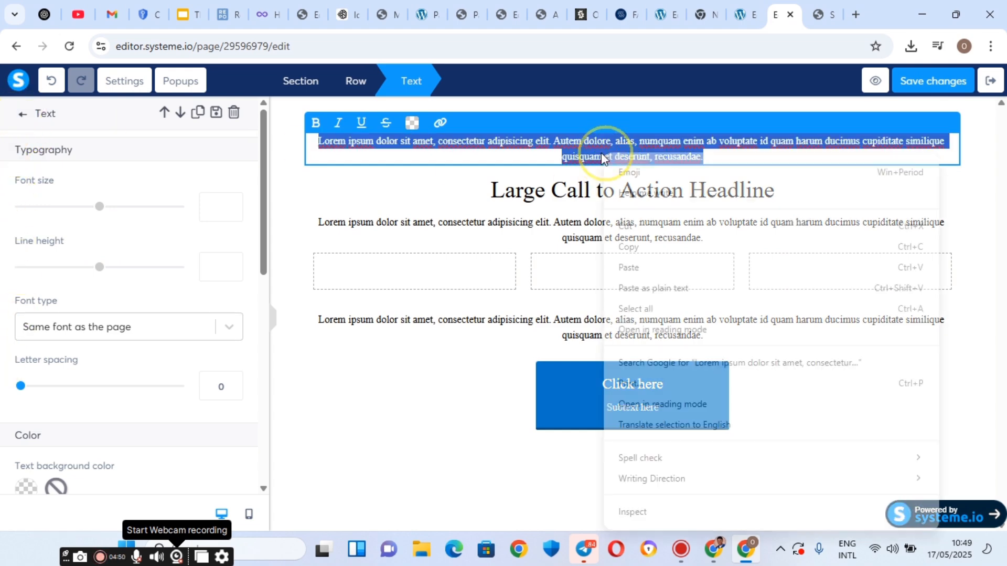
click(628, 266)
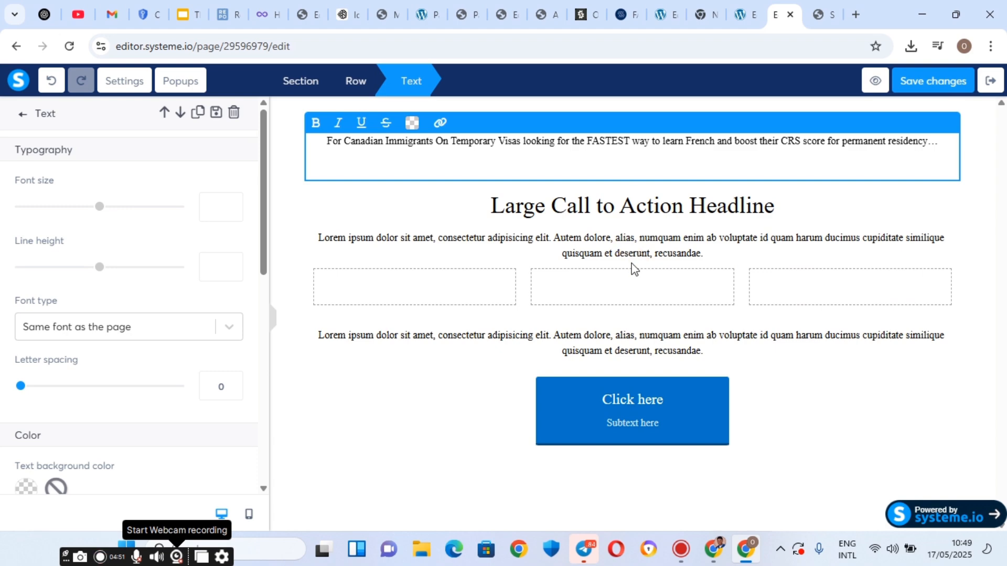
click(612, 171)
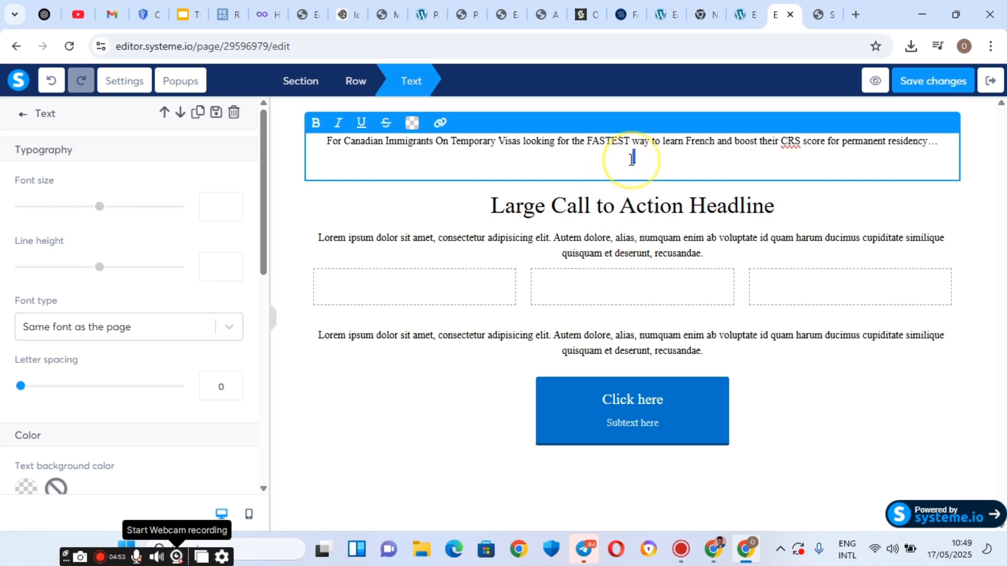
right_click(632, 158)
click(649, 231)
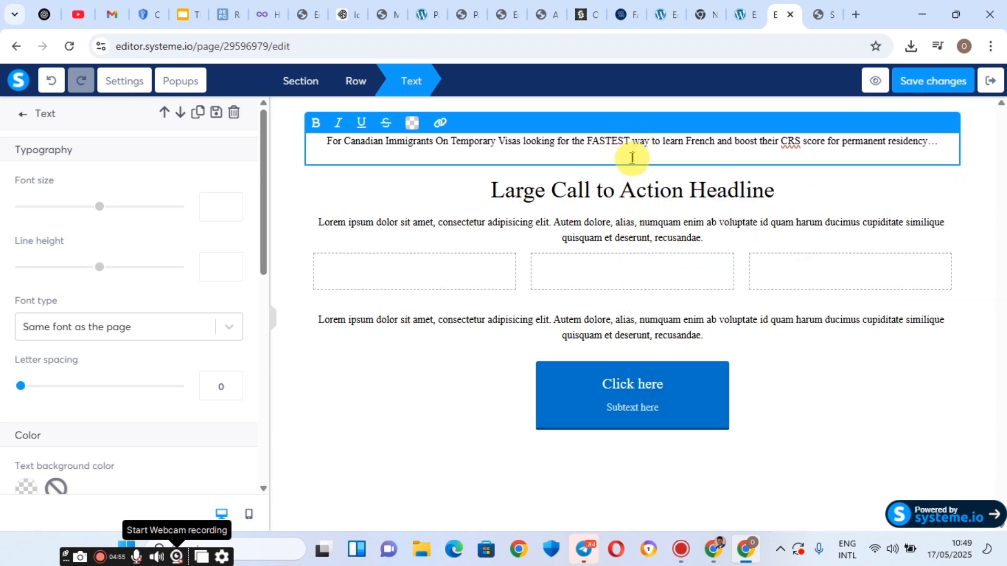
right_click(632, 155)
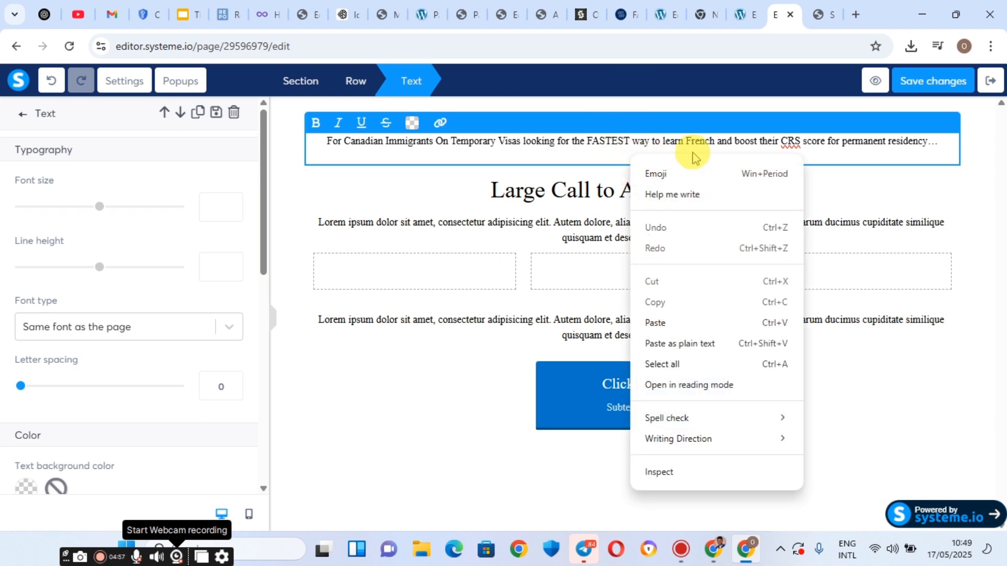
click(940, 140)
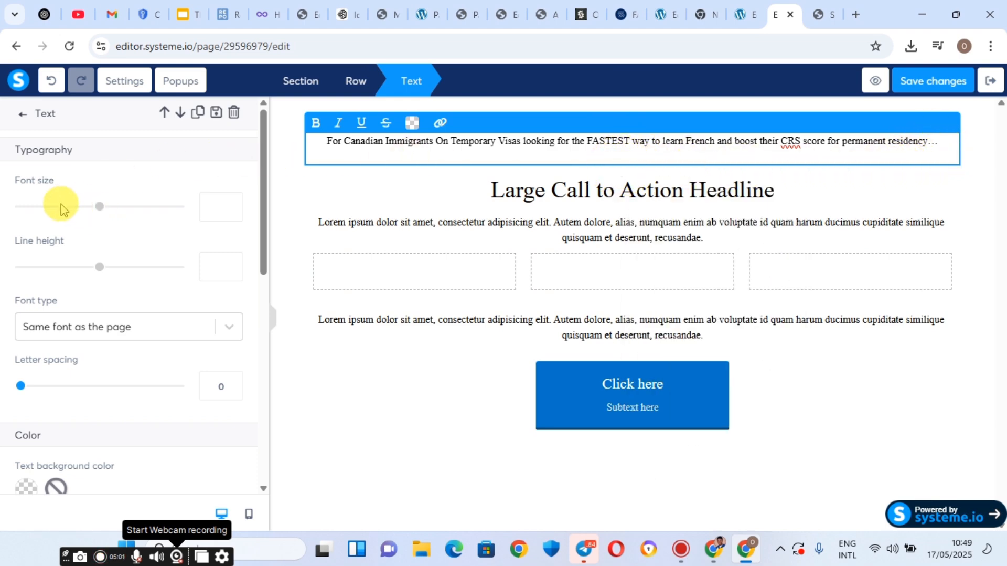
Set the 'For Canadian Immigrants…' paragraph's font size to 19.
drag(101, 212, 50, 205)
click(215, 205)
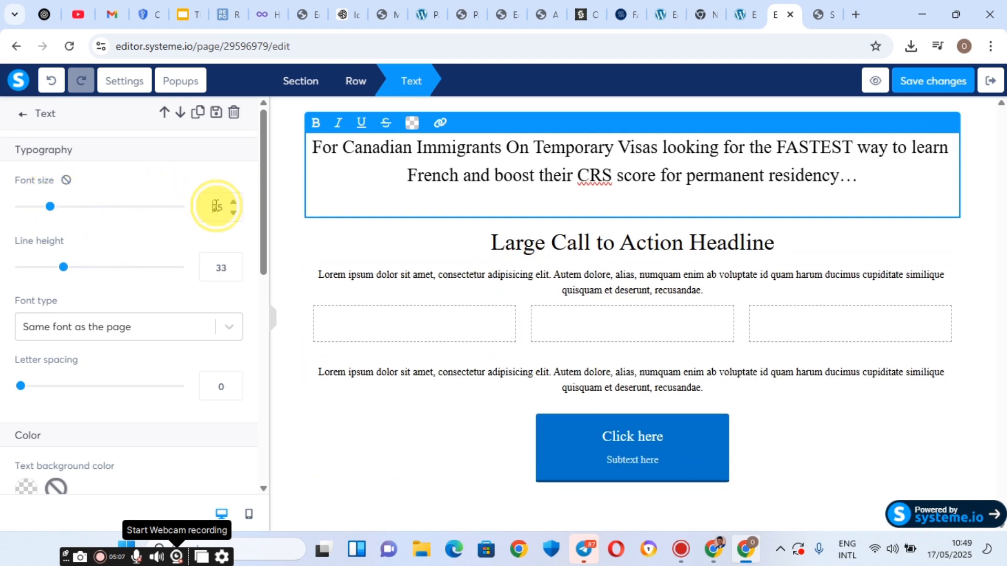
text(17)
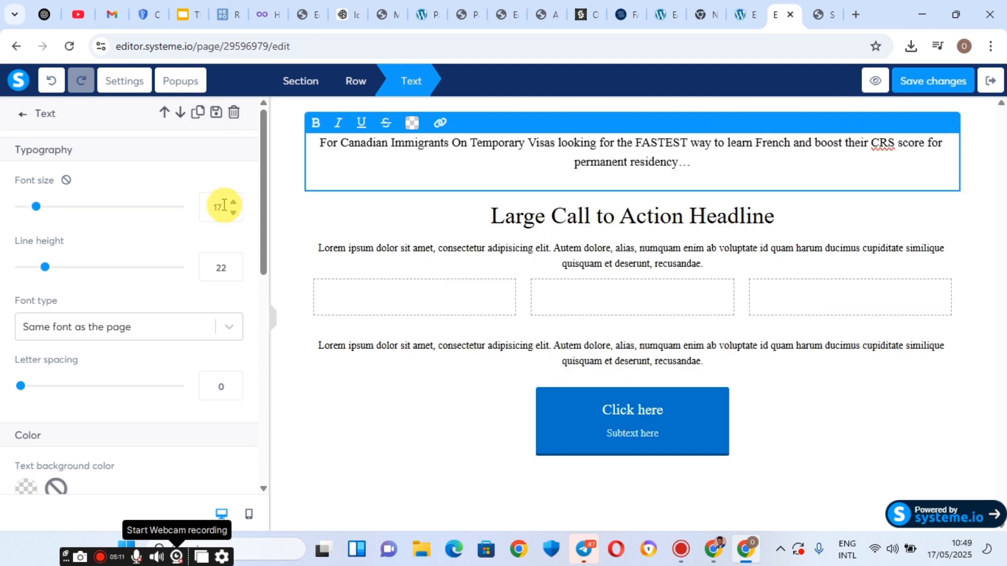
click(233, 206)
click(234, 206)
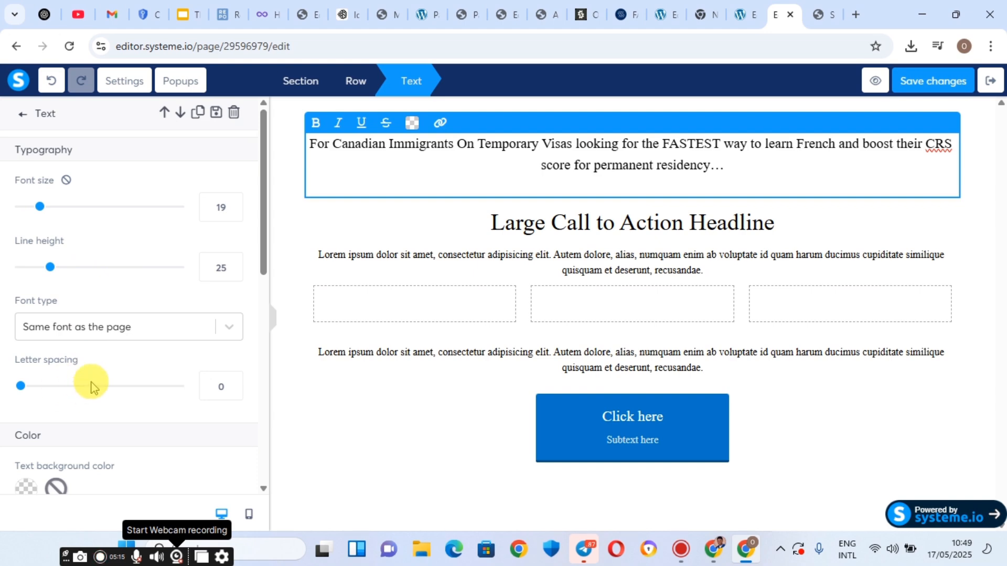
scroll(90, 385, down, 4)
scroll(87, 387, down, 5)
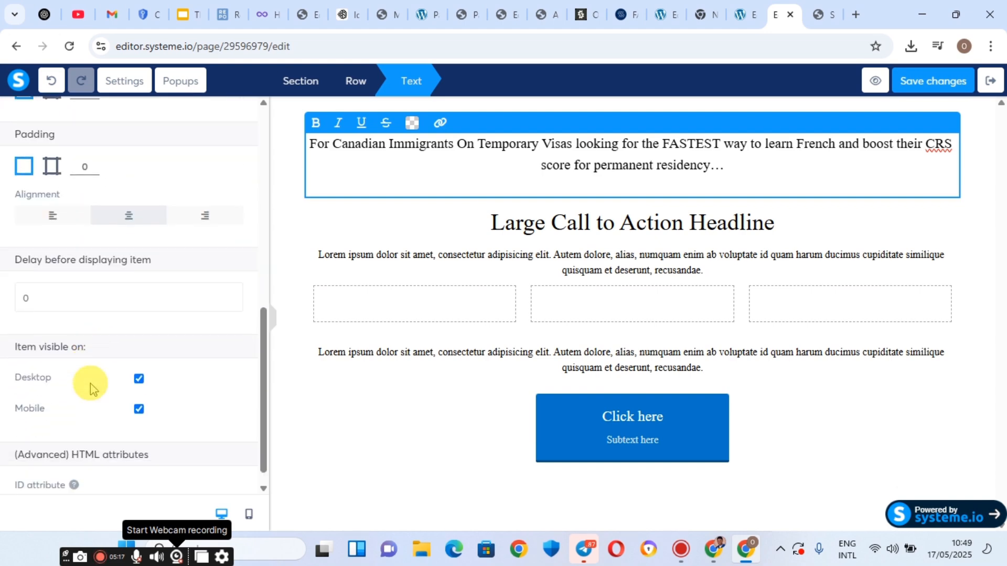
scroll(90, 385, up, 9)
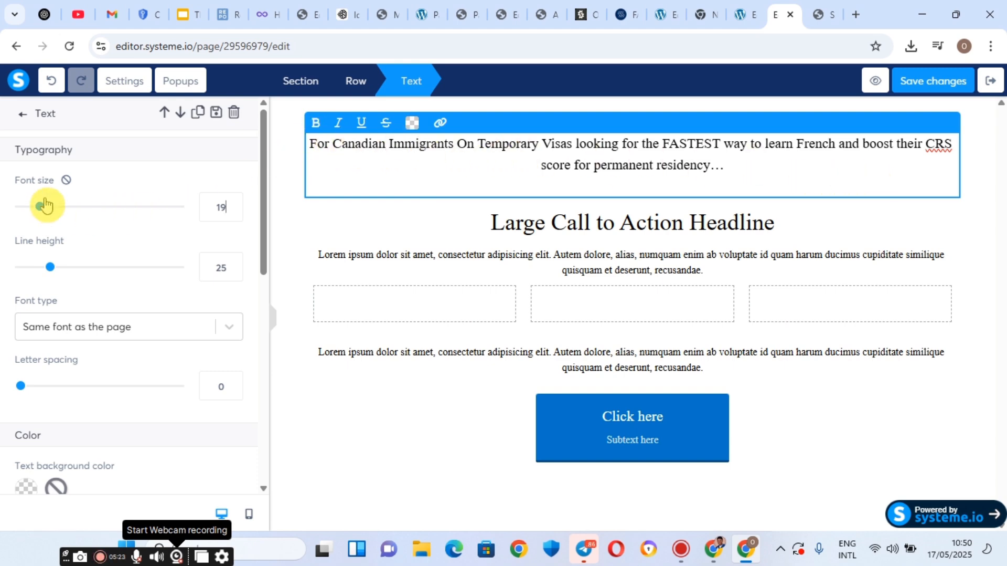
Switch the top paragraph's font source to Google Fonts and choose Poppins.
scroll(78, 353, down, 1)
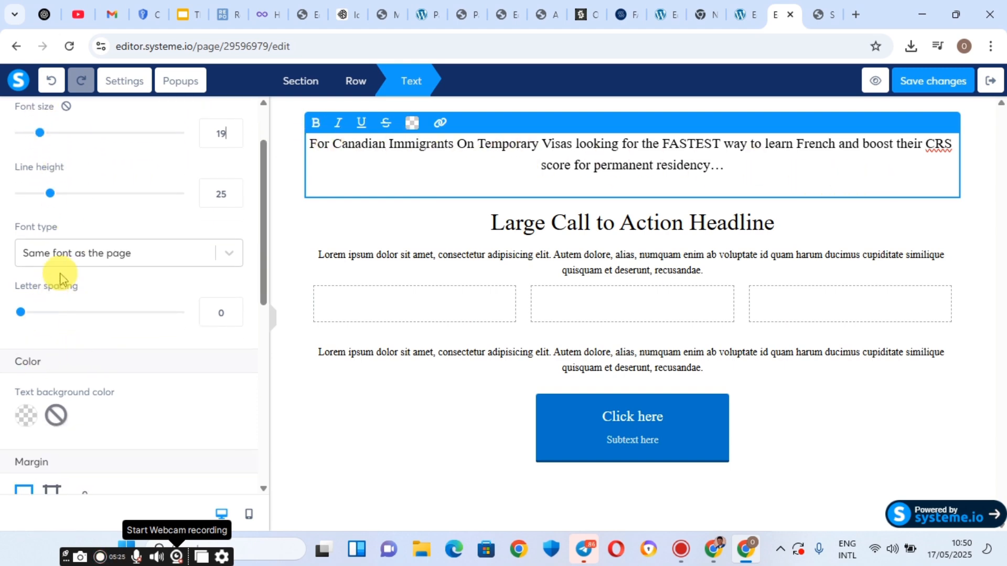
click(151, 256)
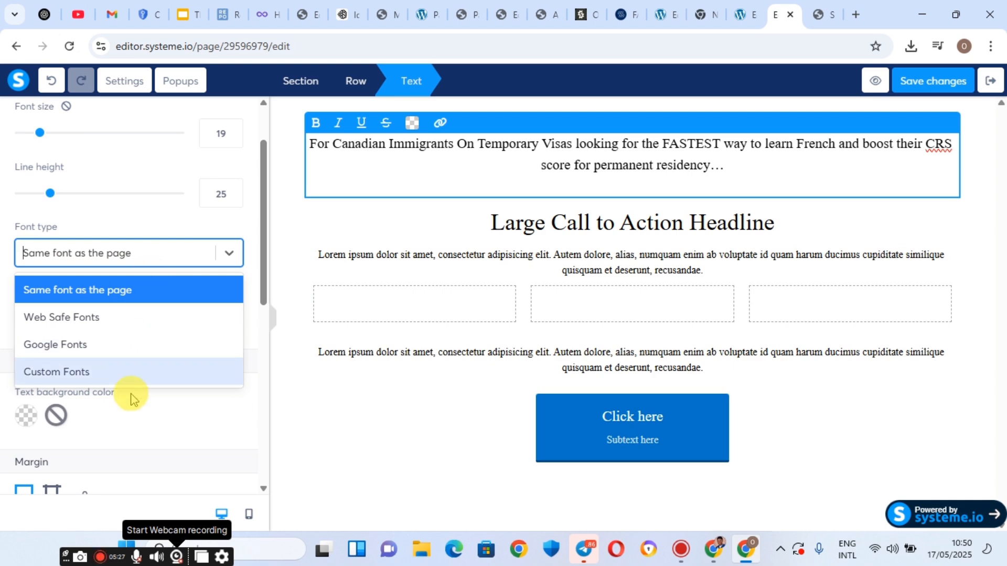
click(115, 373)
click(63, 299)
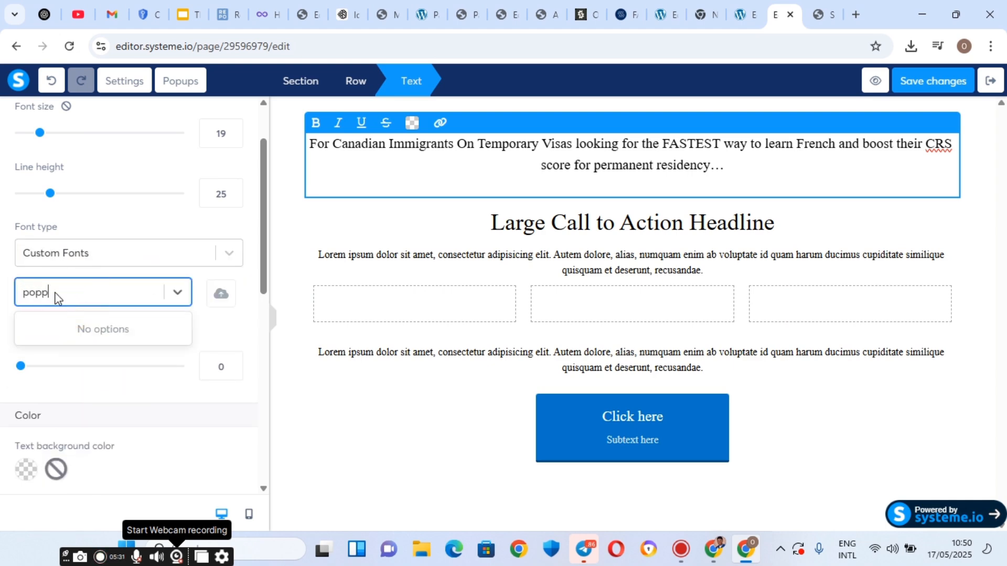
click(126, 255)
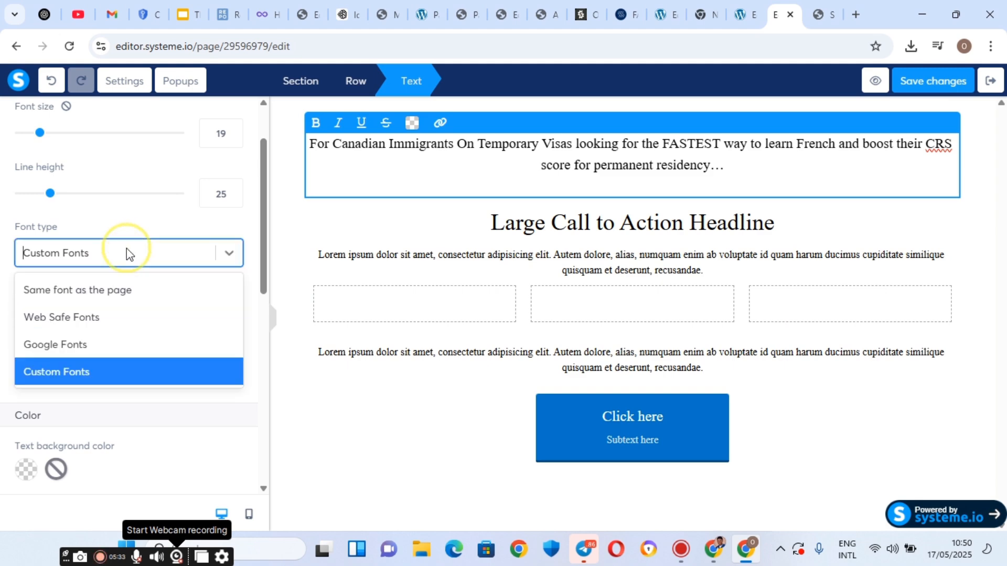
click(88, 344)
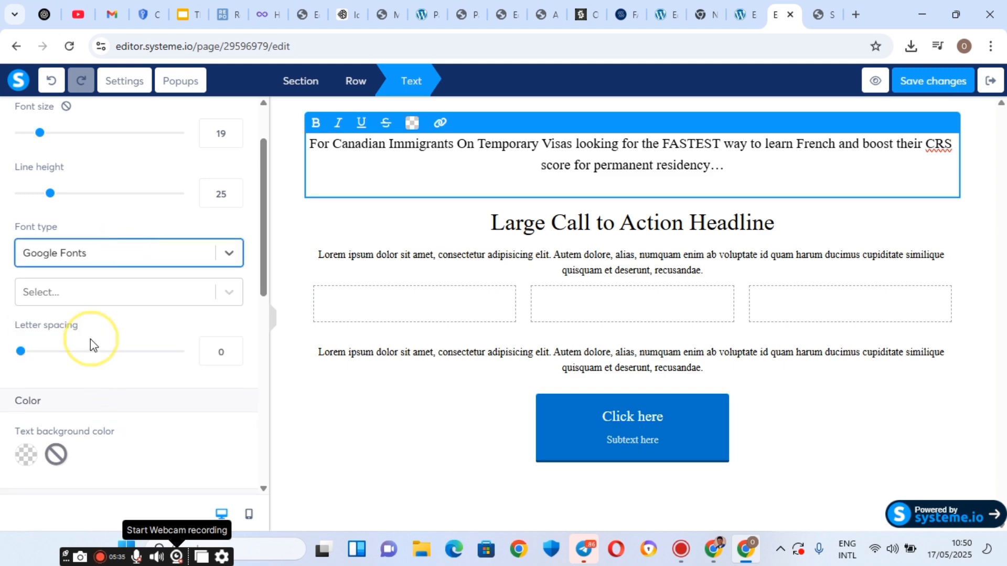
click(40, 294)
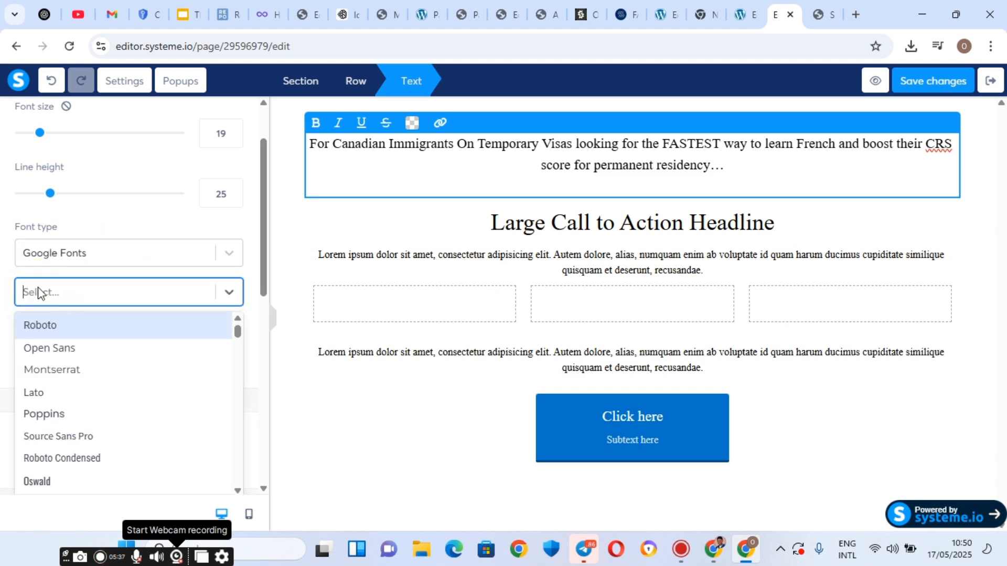
text(popp)
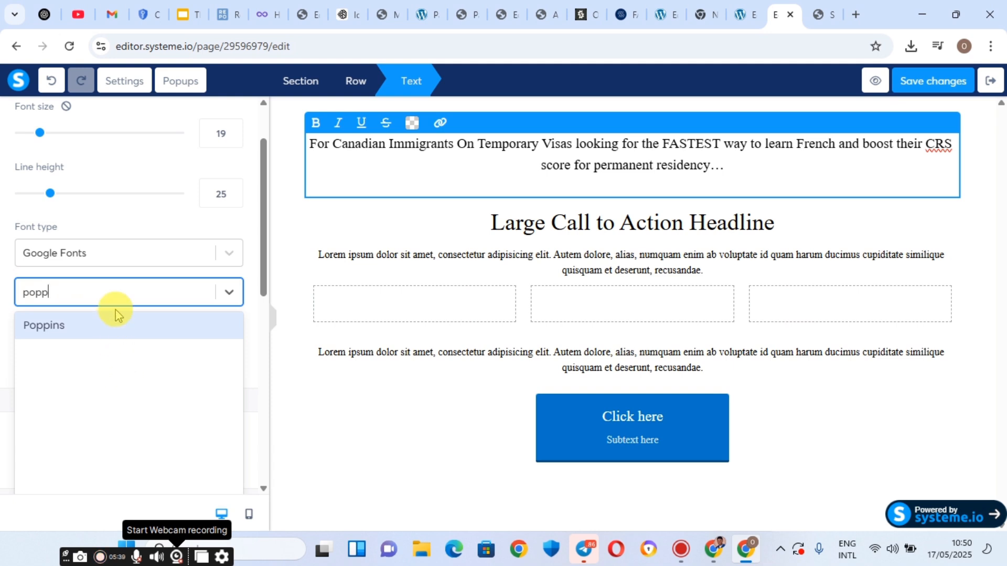
click(111, 326)
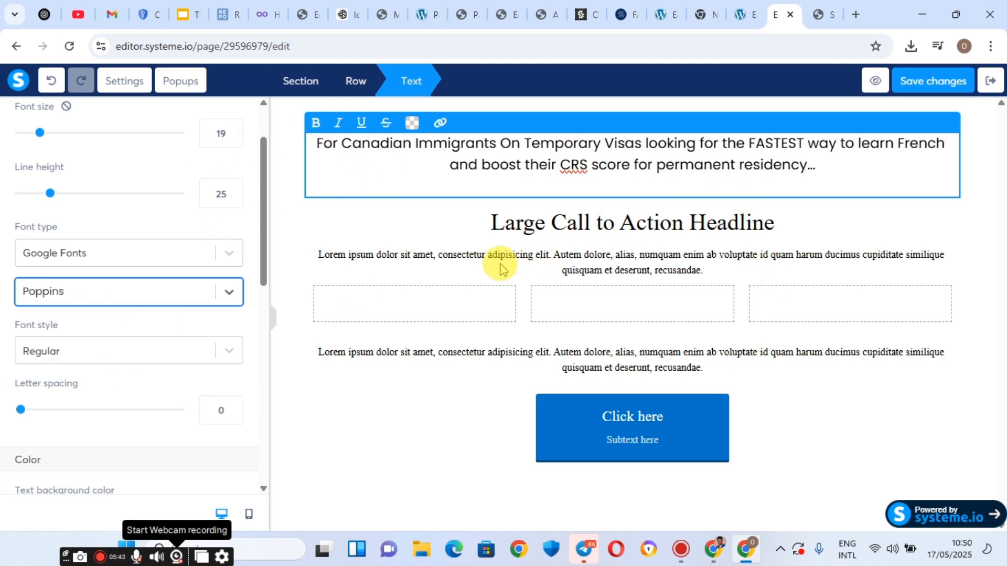
scroll(155, 270, down, 5)
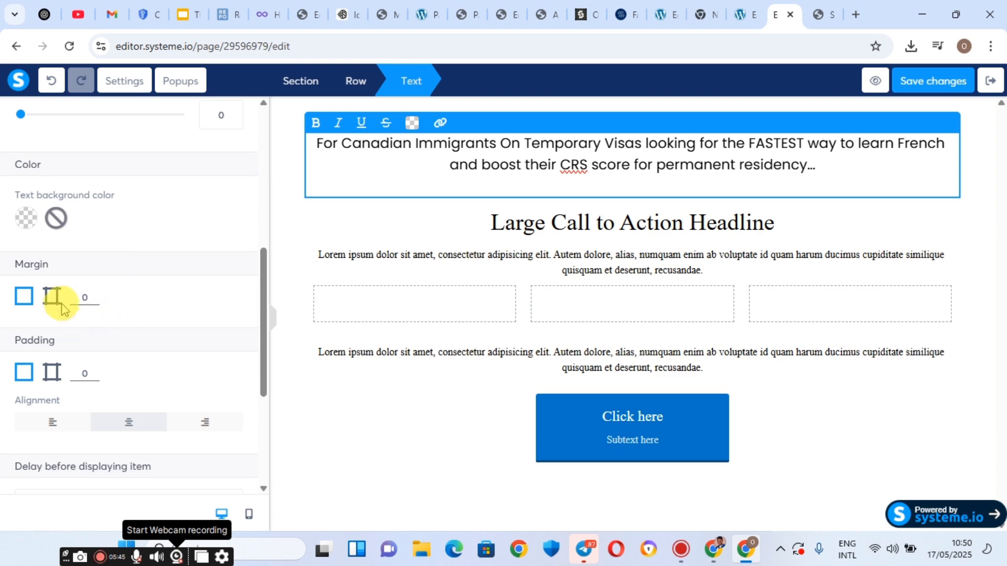
Switch Margin to per-side values and set the opening paragraph's right and left margins to 71.
click(53, 298)
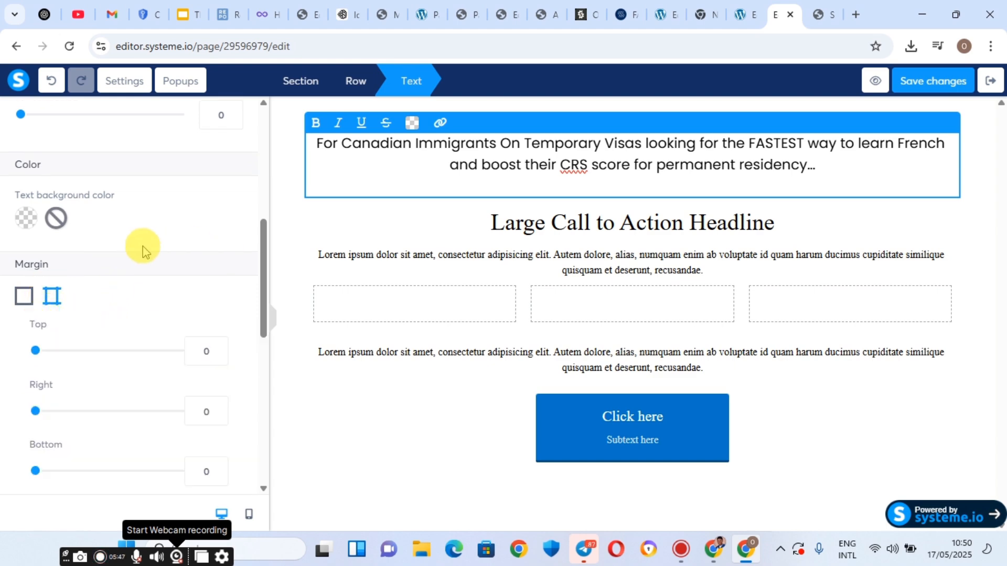
scroll(132, 257, down, 1)
scroll(50, 244, down, 3)
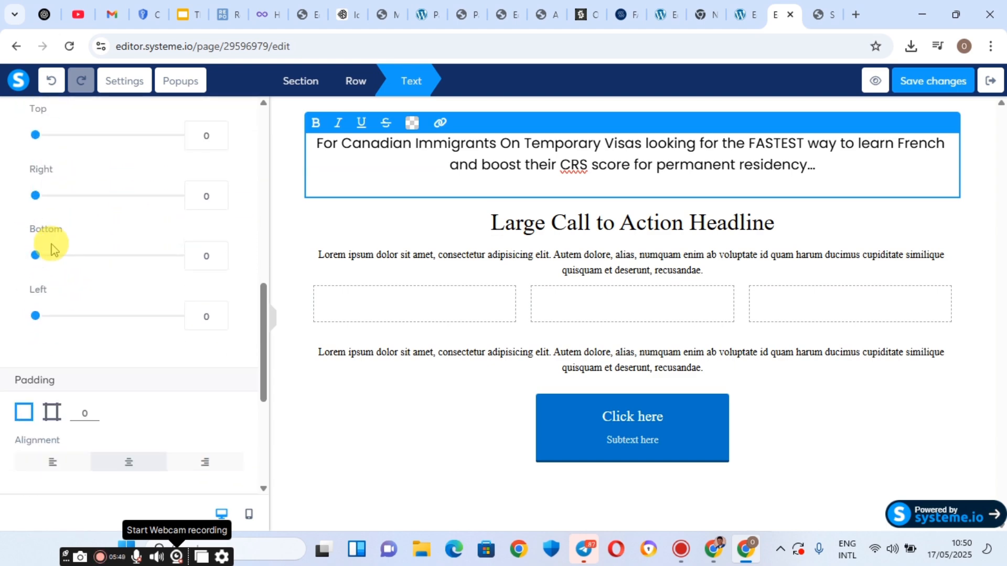
scroll(47, 262, up, 3)
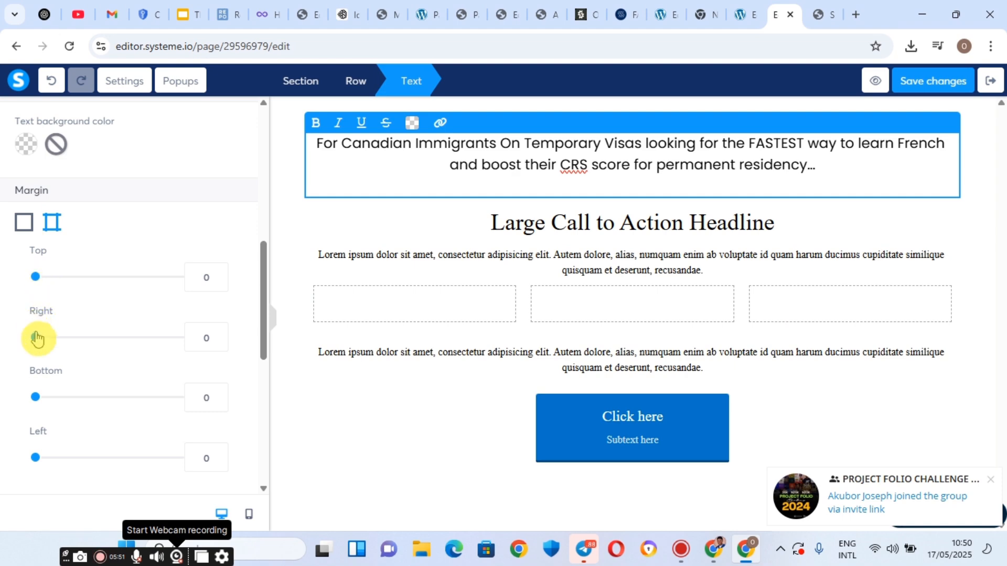
drag(37, 342, 87, 361)
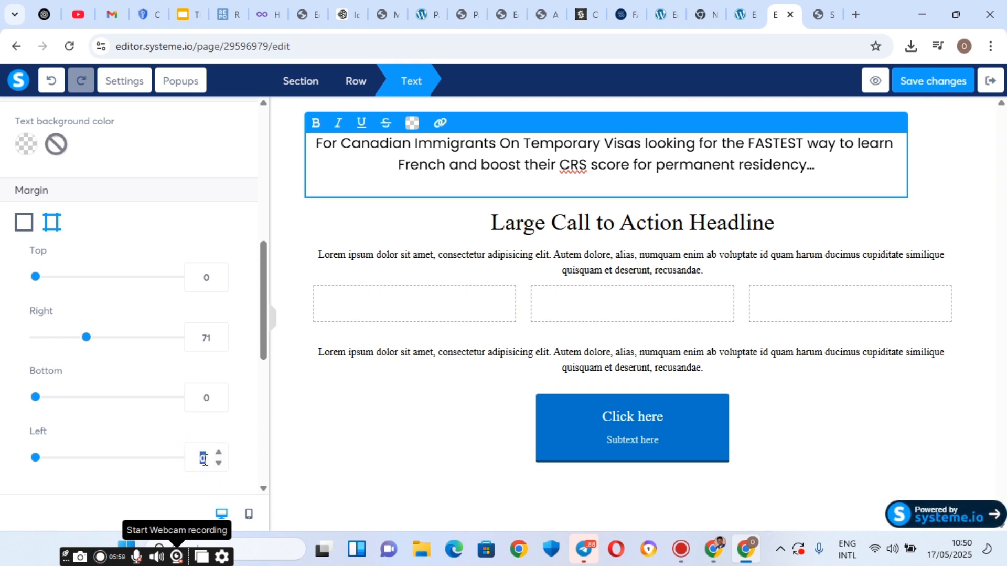
text(71)
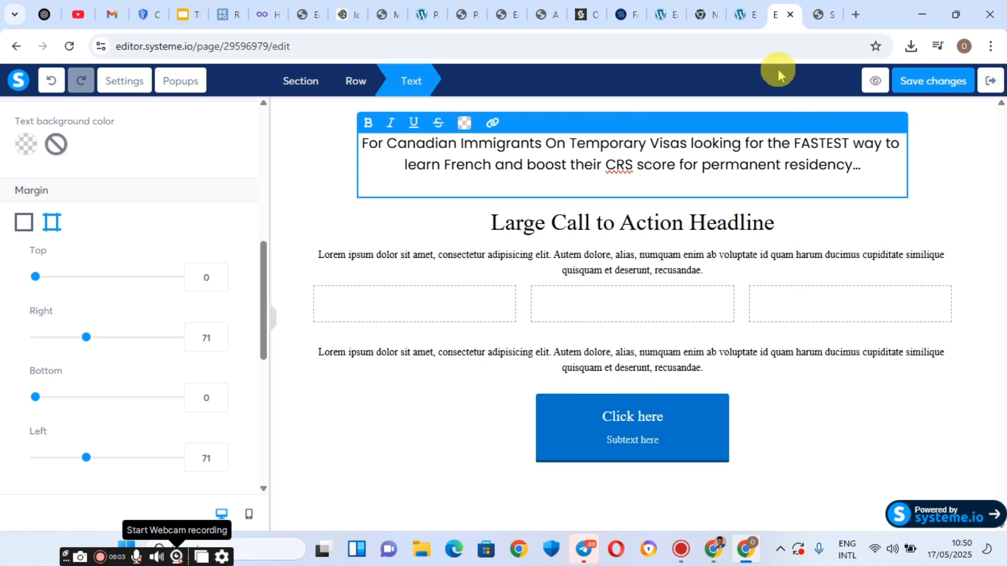
Copy the main headline text from the live landing page.
click(816, 6)
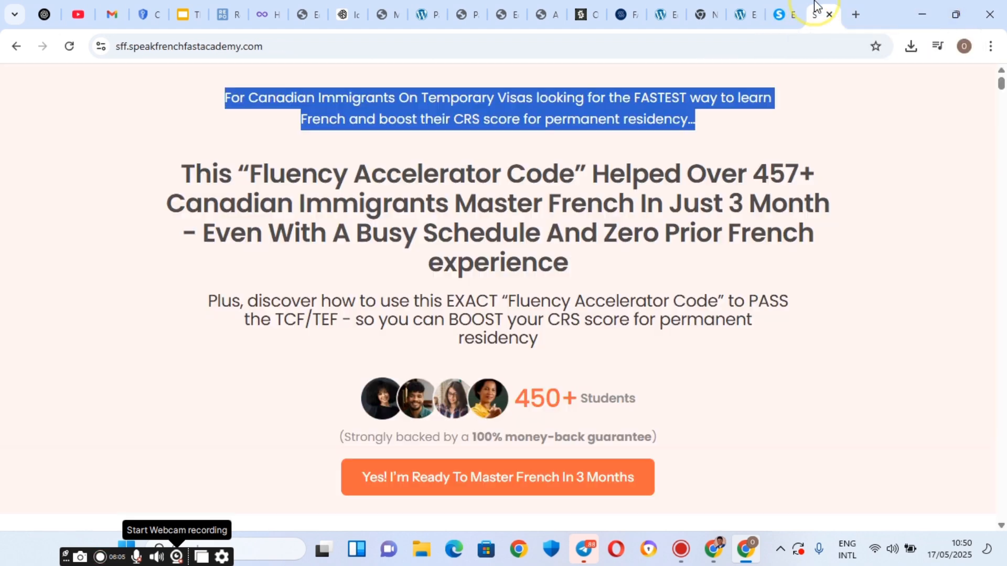
click(791, 8)
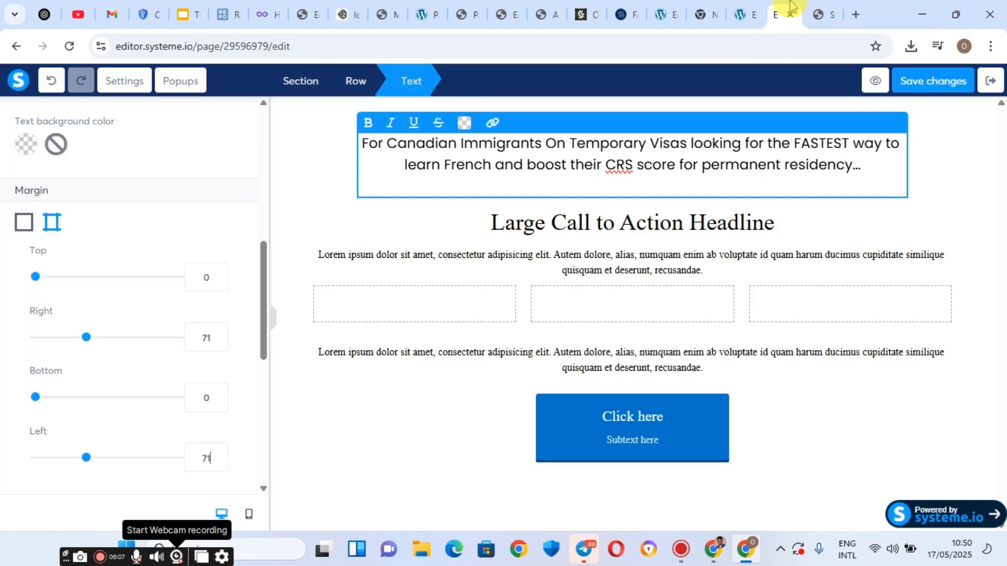
click(817, 4)
drag(184, 172, 338, 227)
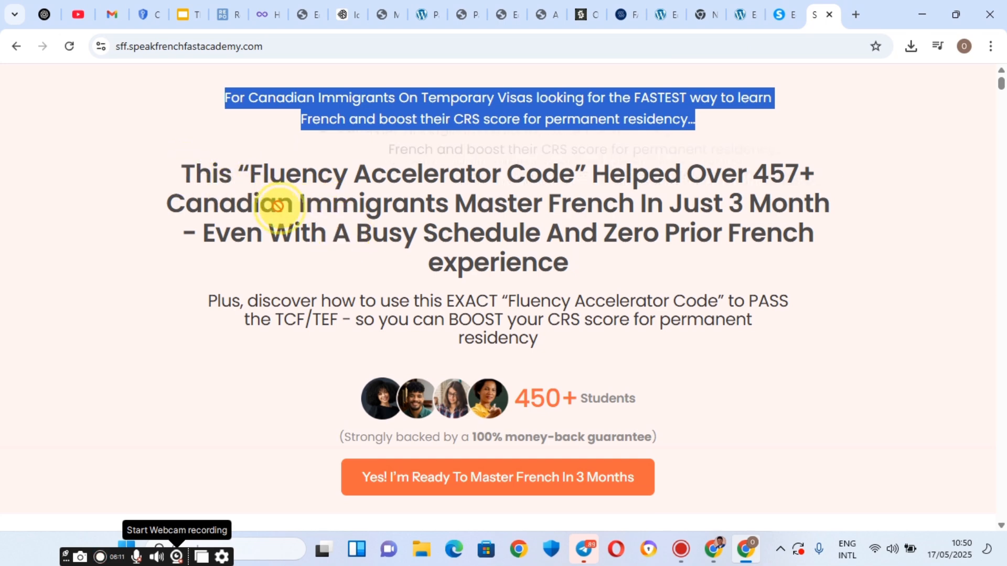
triple_click(226, 188)
right_click(226, 189)
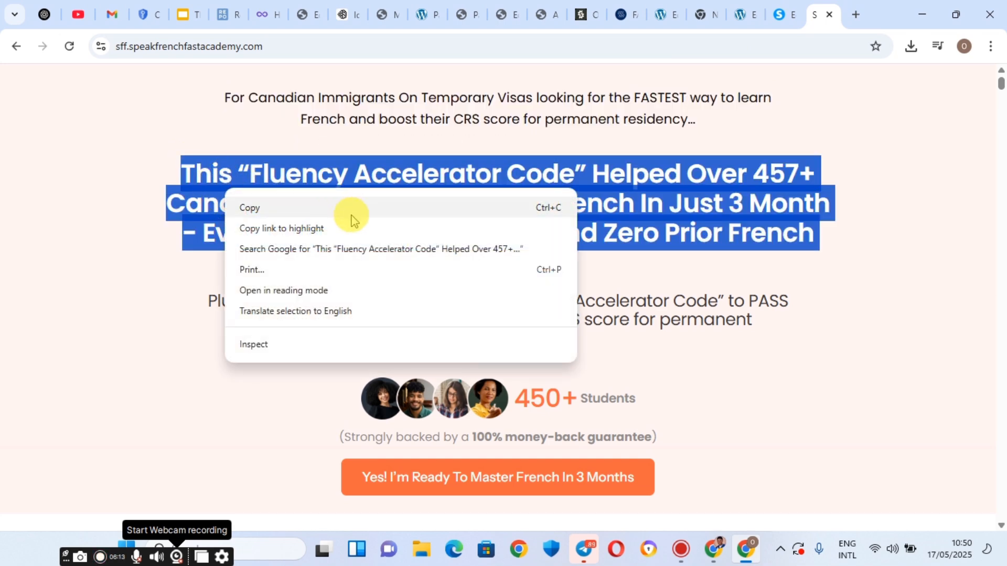
click(288, 207)
In the editor, select all of the 'Large Call to Action Headline' placeholder text.
click(781, 7)
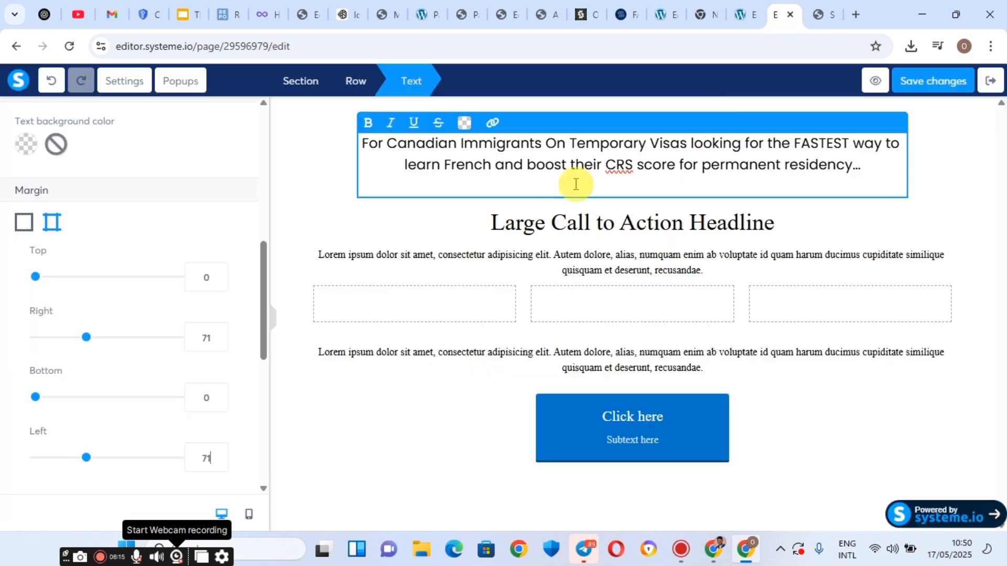
click(574, 218)
triple_click(574, 222)
Paste the Fluency Accelerator Code headline over the placeholder and delete the empty line below.
right_click(575, 222)
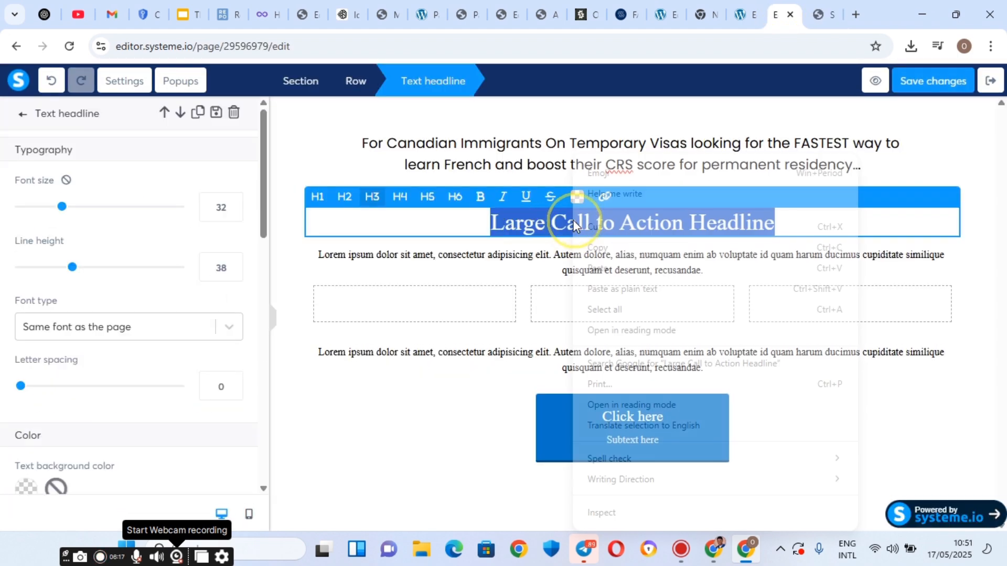
click(598, 266)
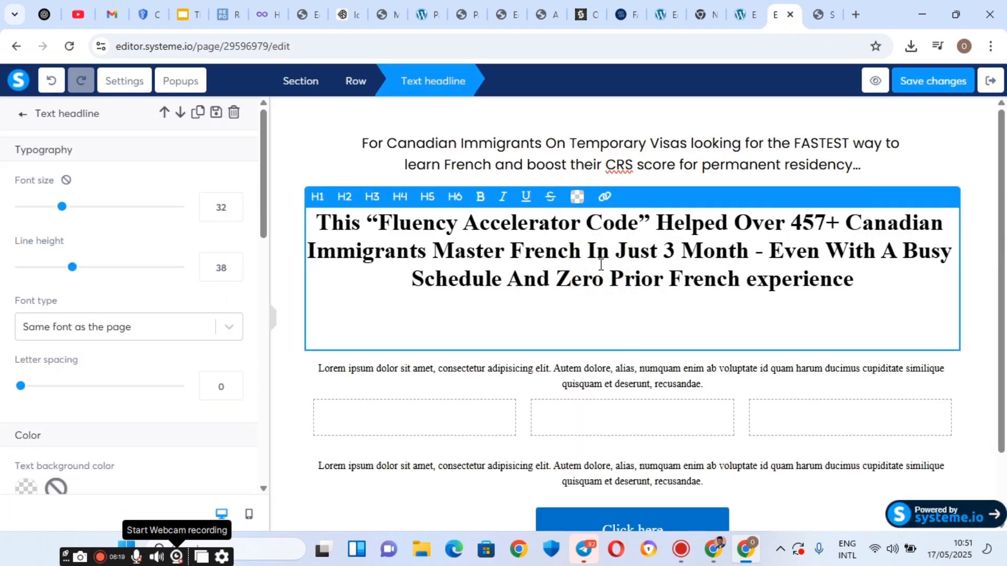
right_click(635, 328)
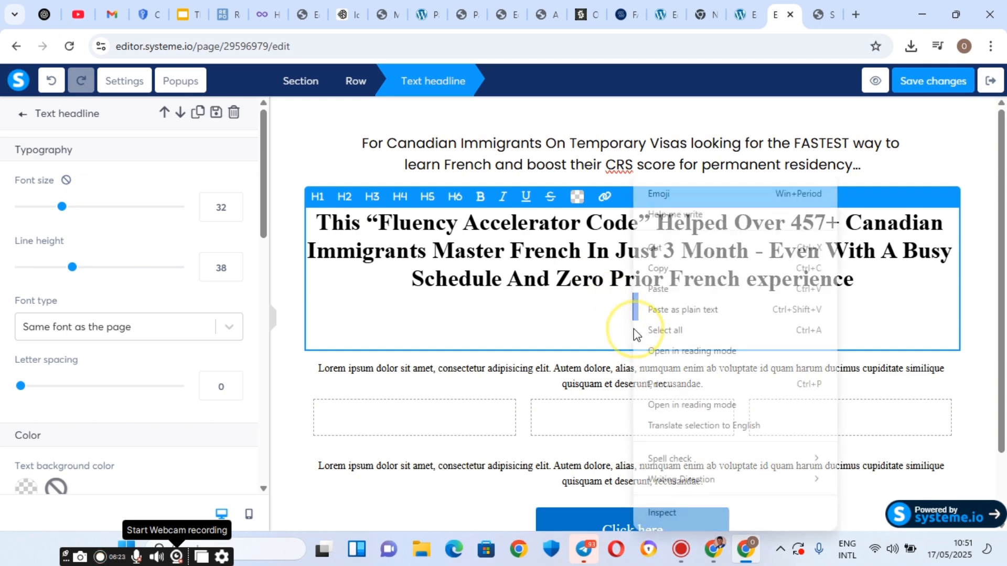
click(660, 246)
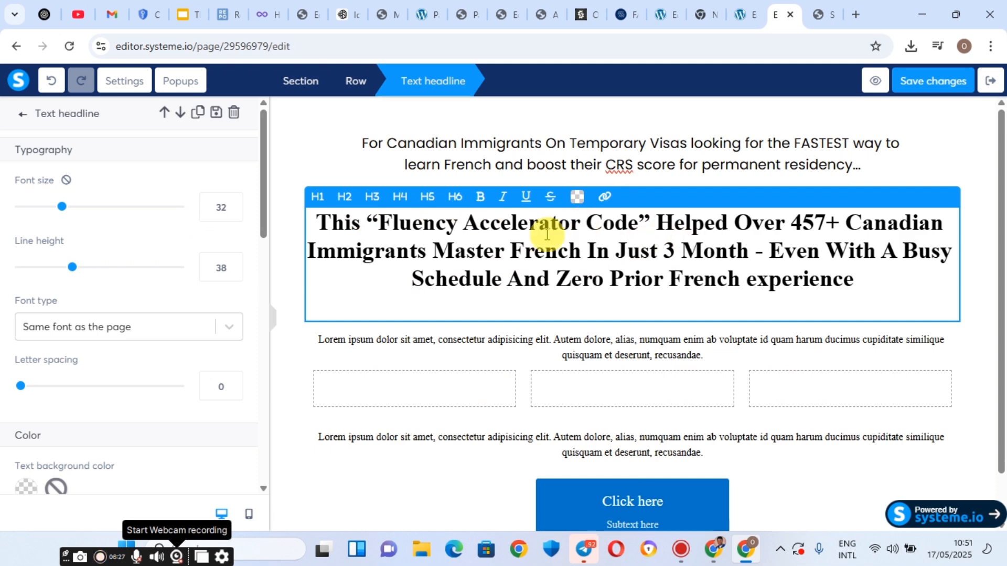
Set the headline font to Poppins from Google Fonts.
click(112, 328)
click(100, 418)
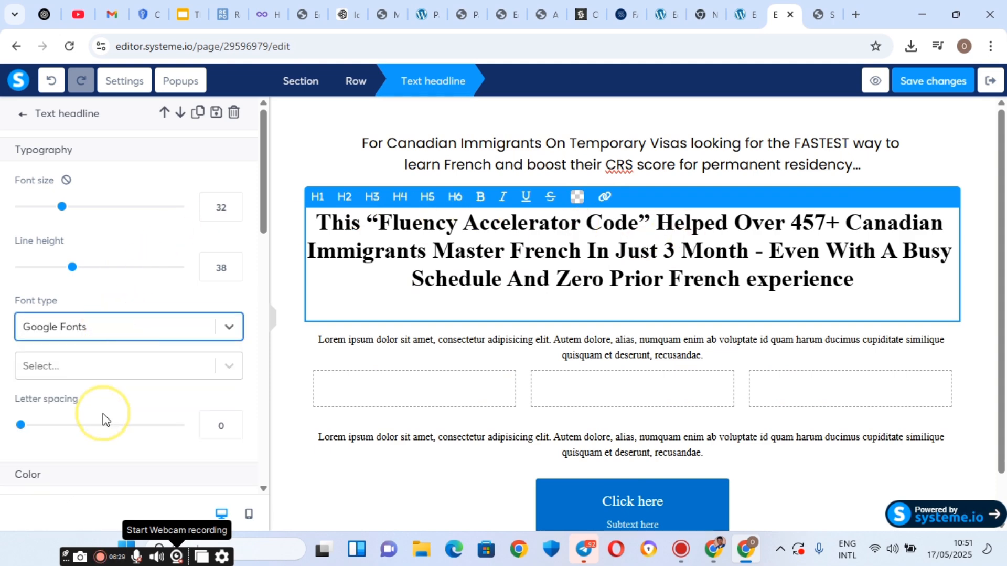
click(74, 366)
text(popp)
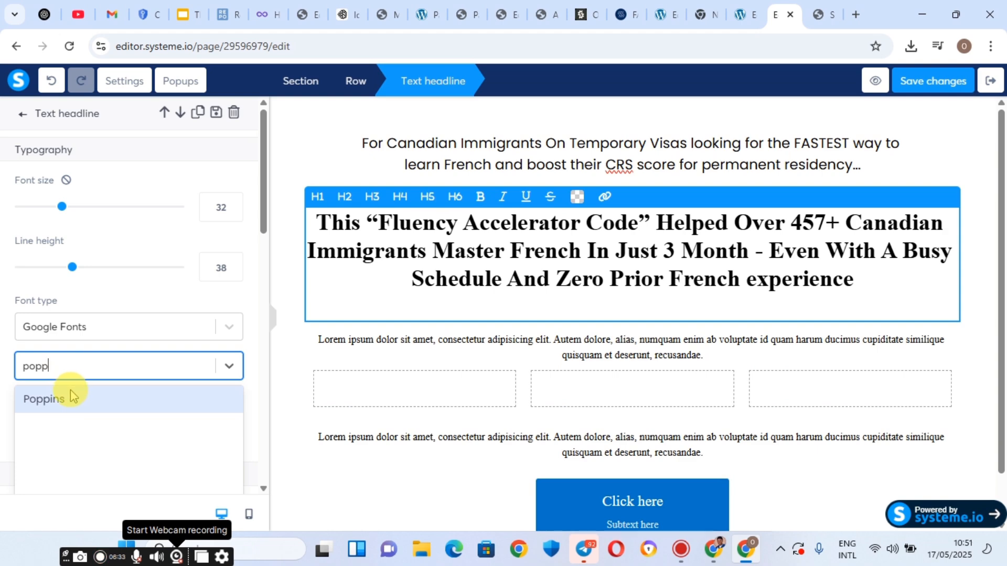
click(71, 397)
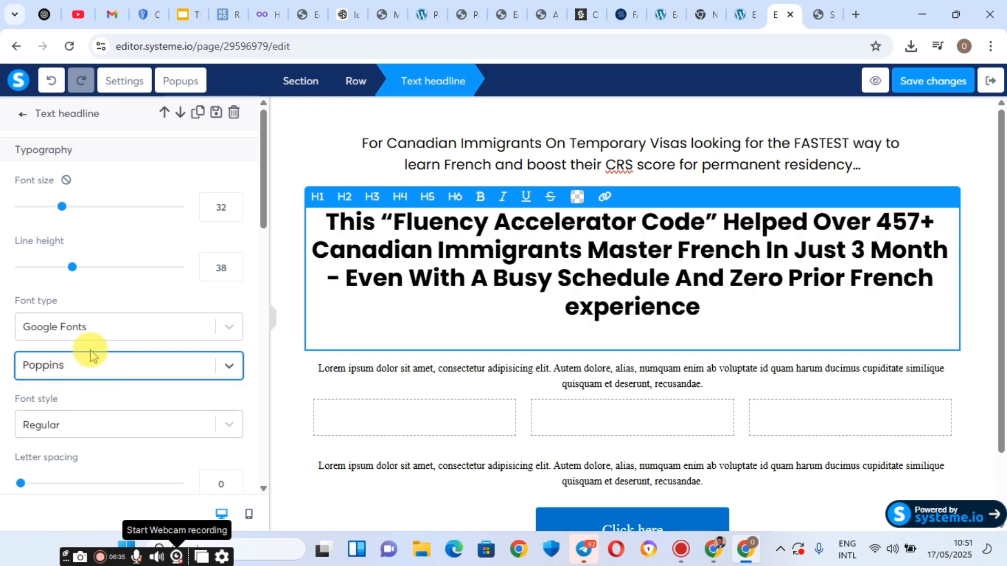
scroll(88, 348, down, 1)
scroll(92, 328, up, 1)
scroll(92, 329, down, 4)
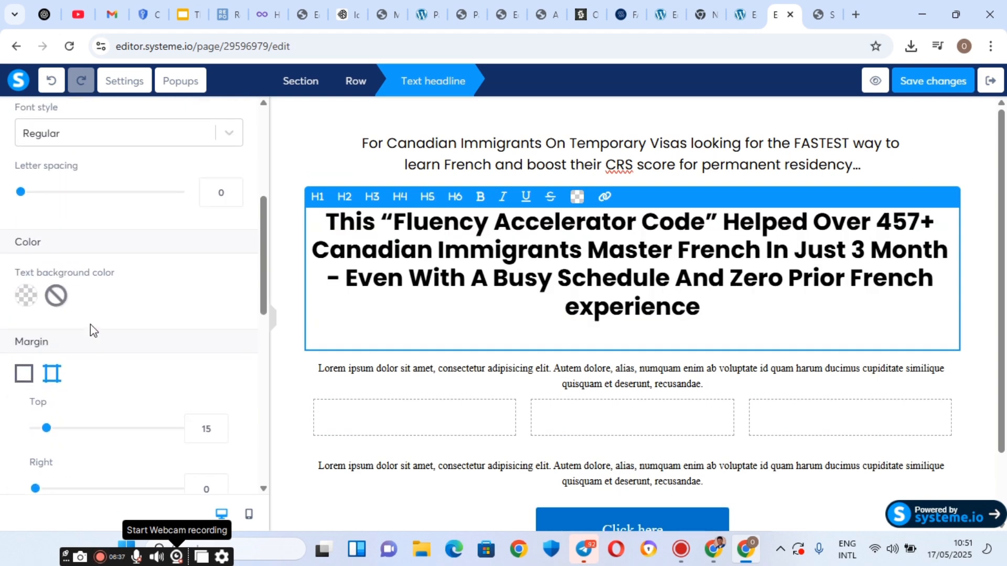
scroll(90, 332, up, 2)
click(169, 234)
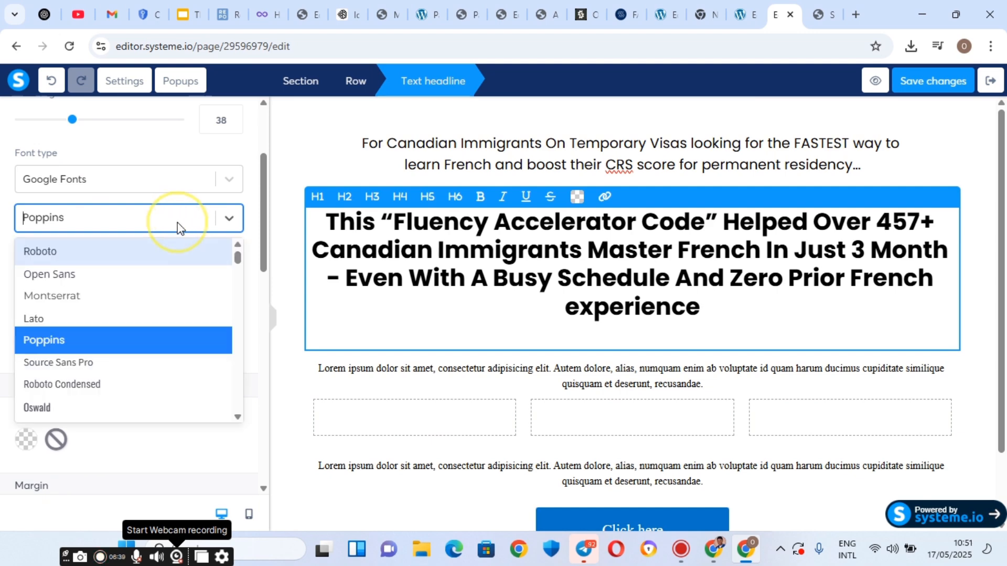
click(176, 226)
Remove bold from the headline and set its font style to Medium 500.
click(166, 289)
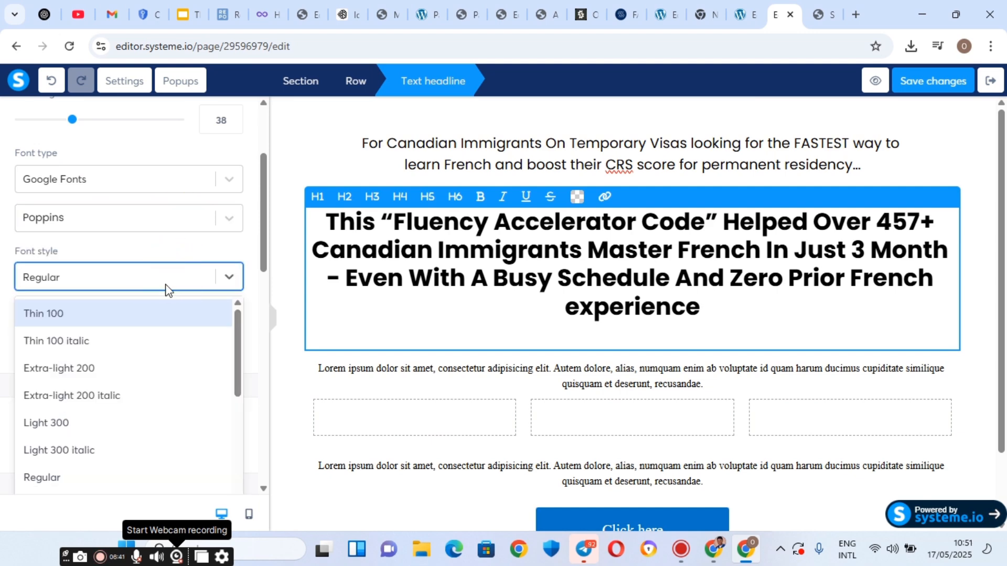
triple_click(457, 220)
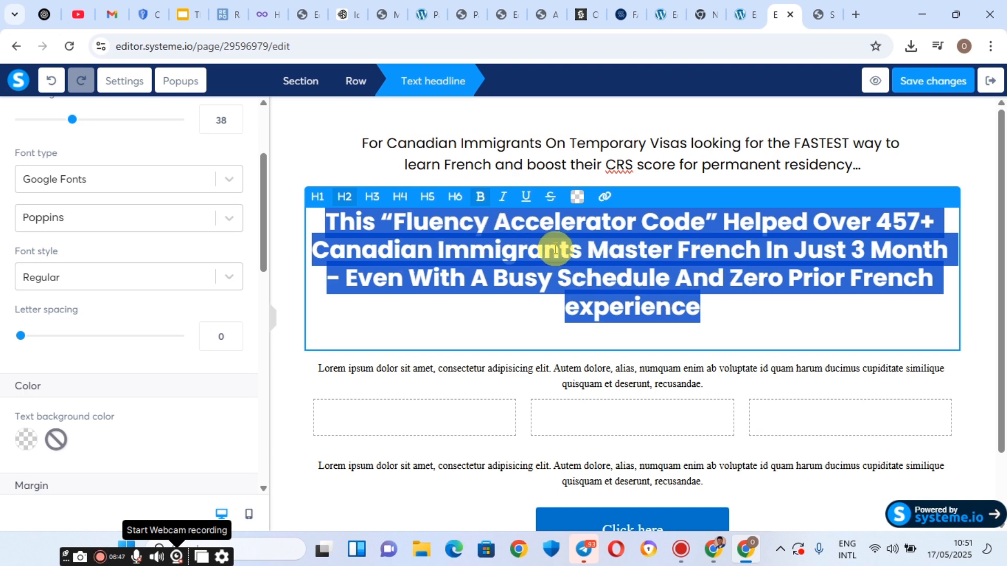
click(480, 202)
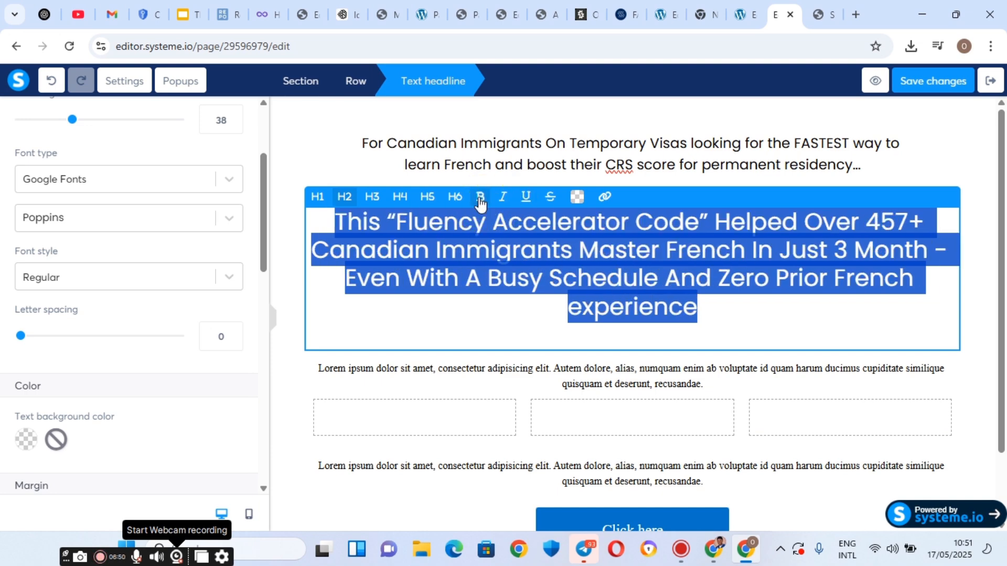
click(202, 286)
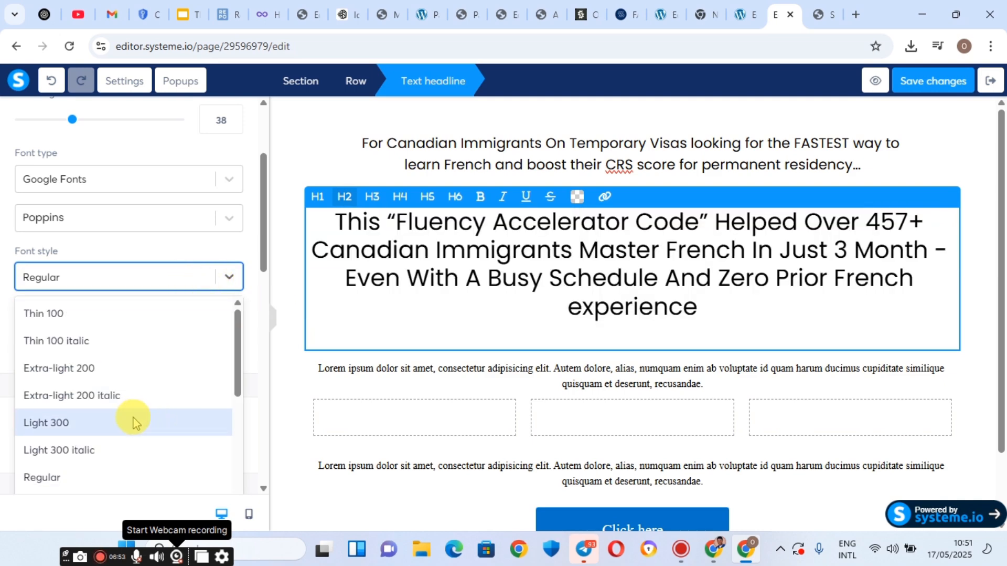
scroll(134, 417, down, 1)
scroll(110, 375, down, 3)
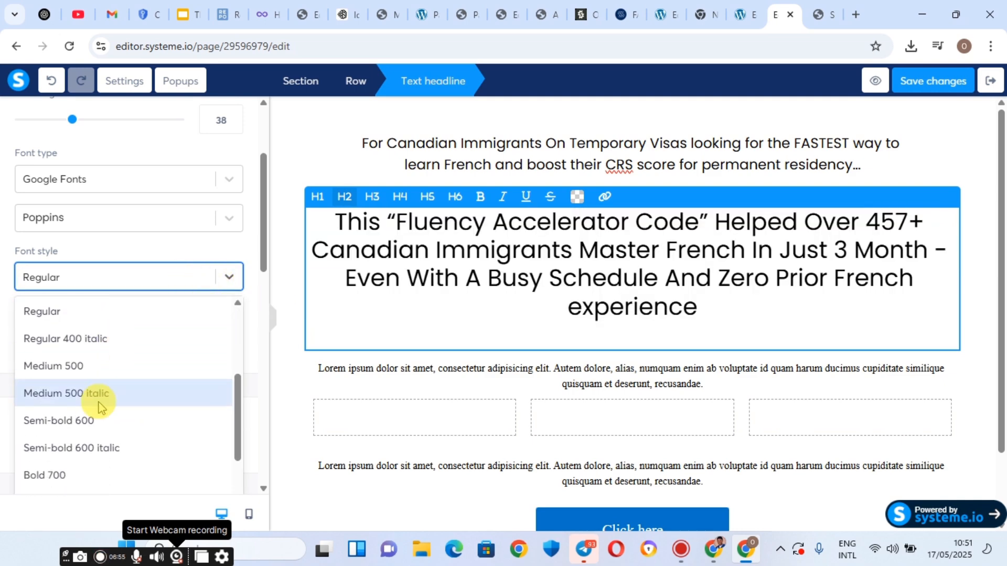
click(94, 366)
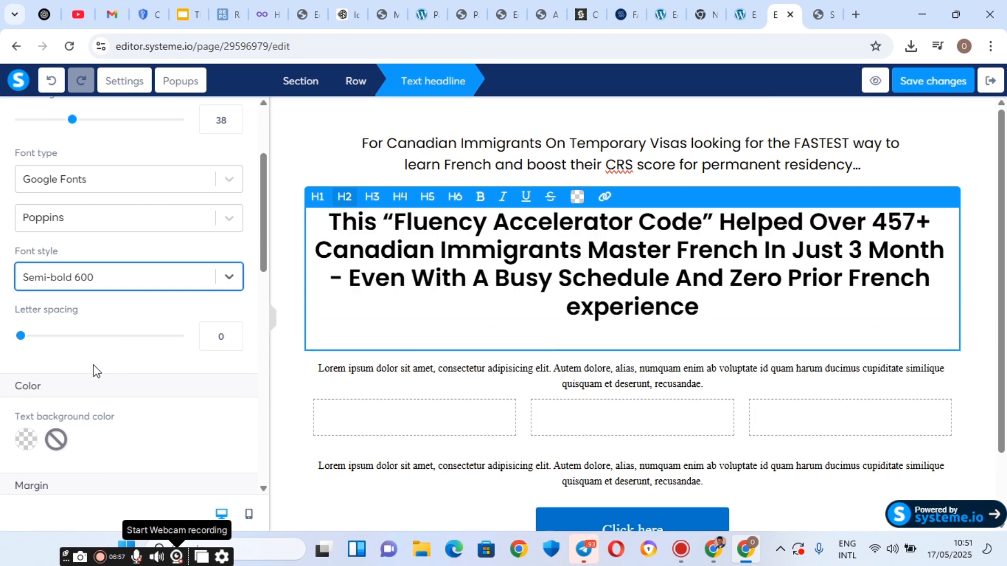
click(139, 286)
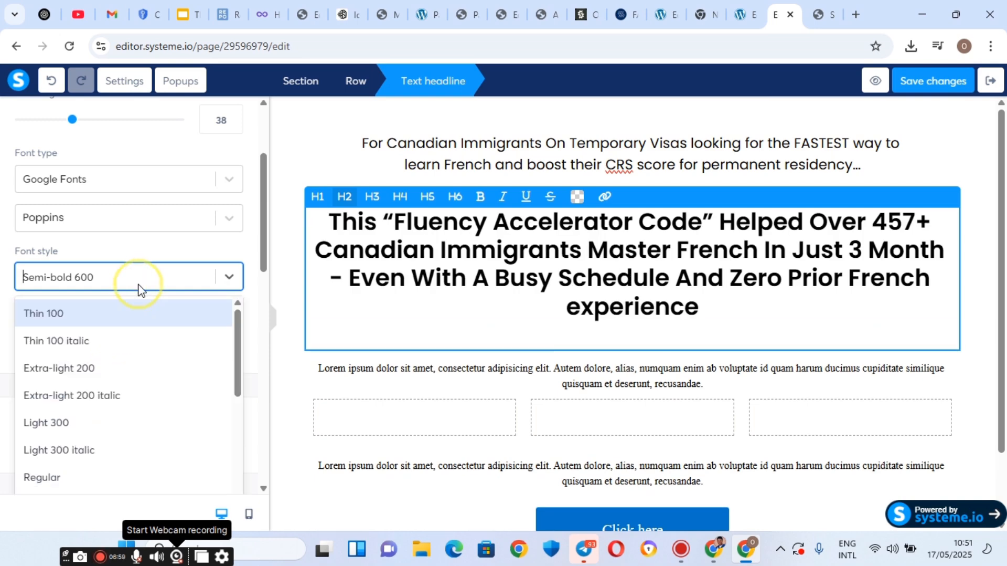
scroll(135, 404, down, 3)
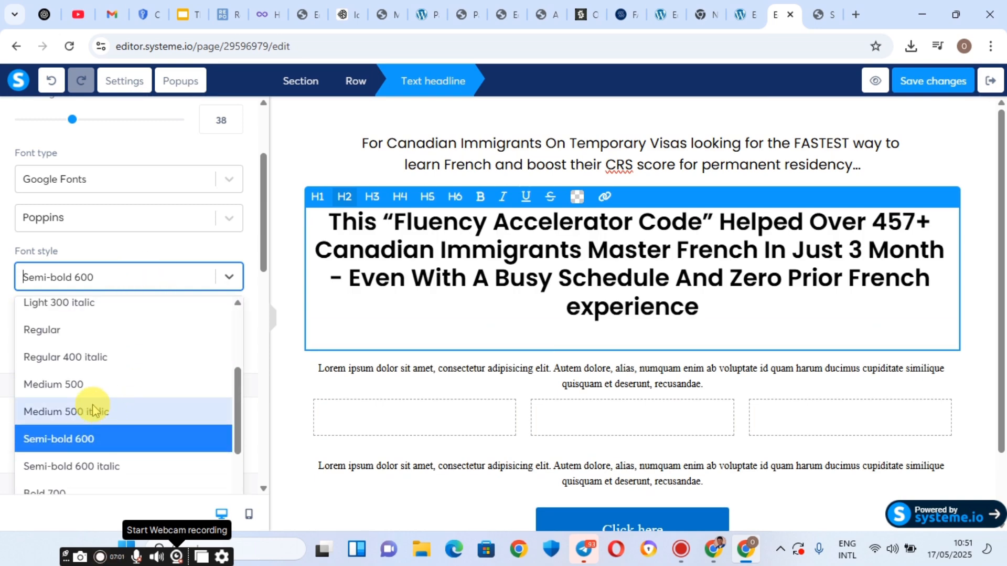
click(118, 386)
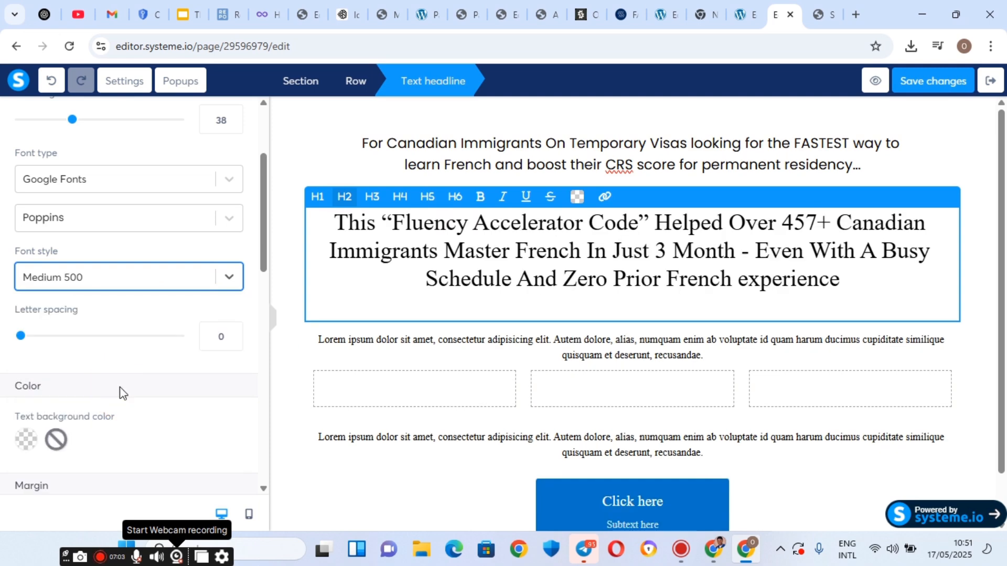
After comparing with the landing page, change the headline weight back to Semi-bold 600.
click(828, 7)
click(795, 112)
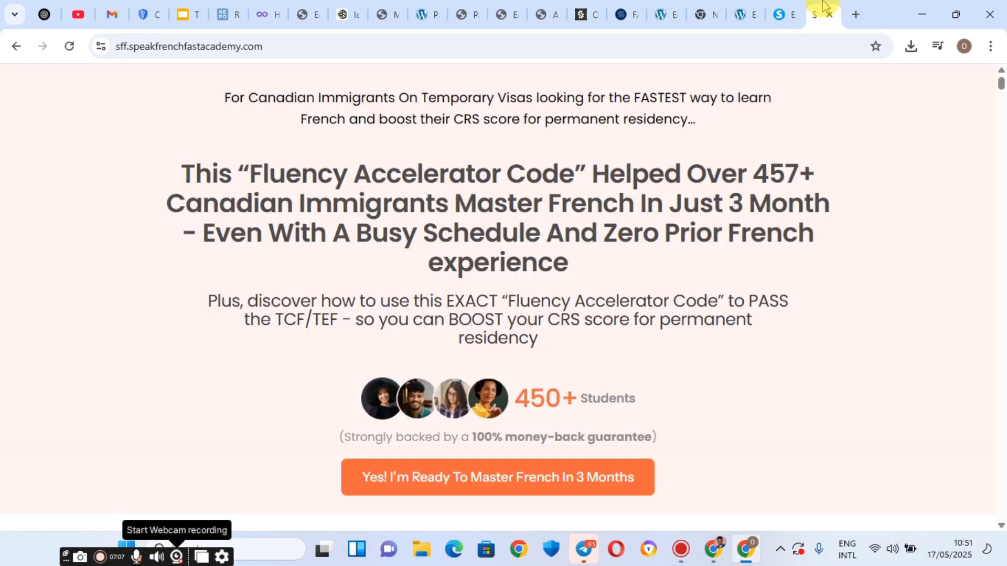
click(781, 14)
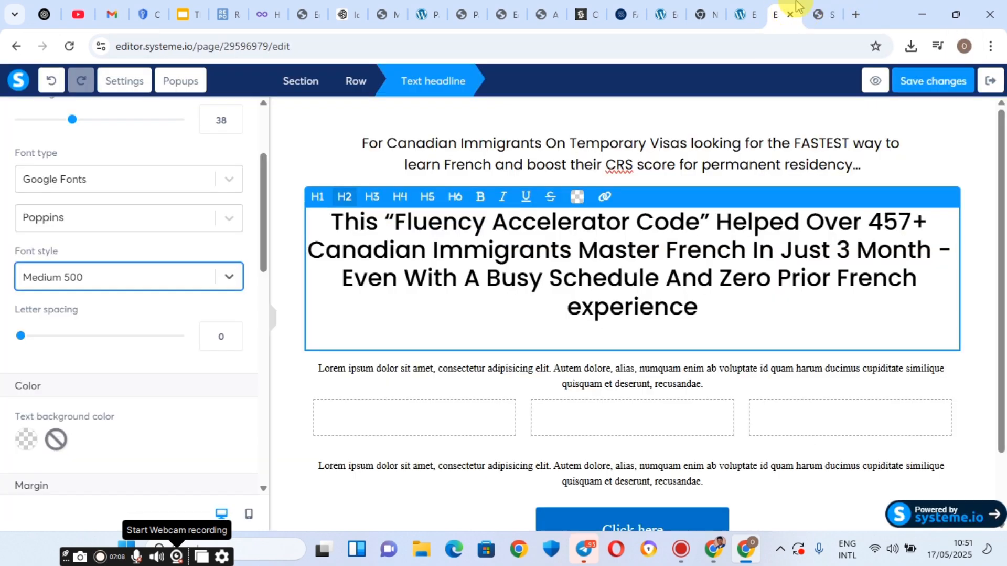
click(153, 283)
scroll(87, 454, down, 3)
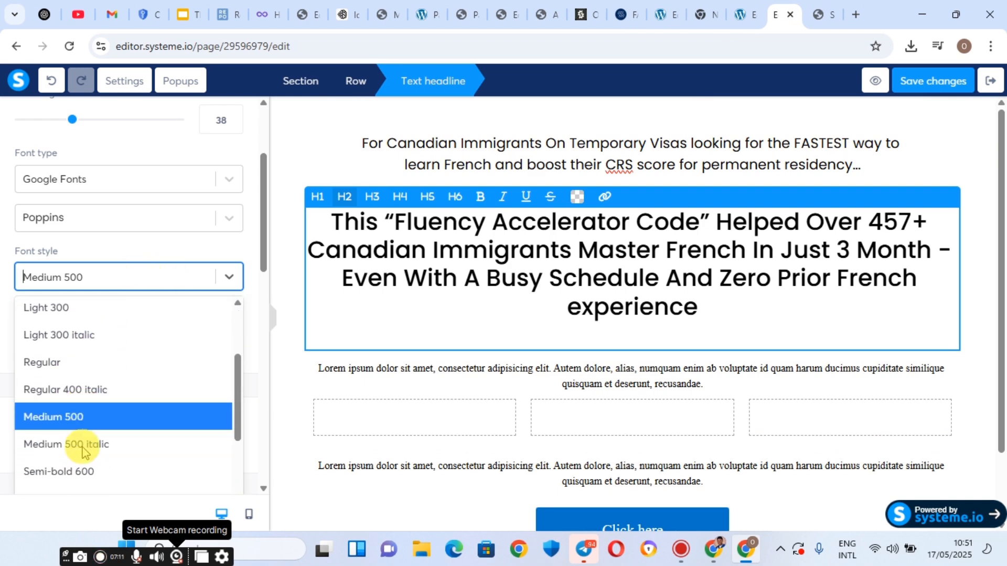
scroll(83, 442, down, 1)
click(82, 441)
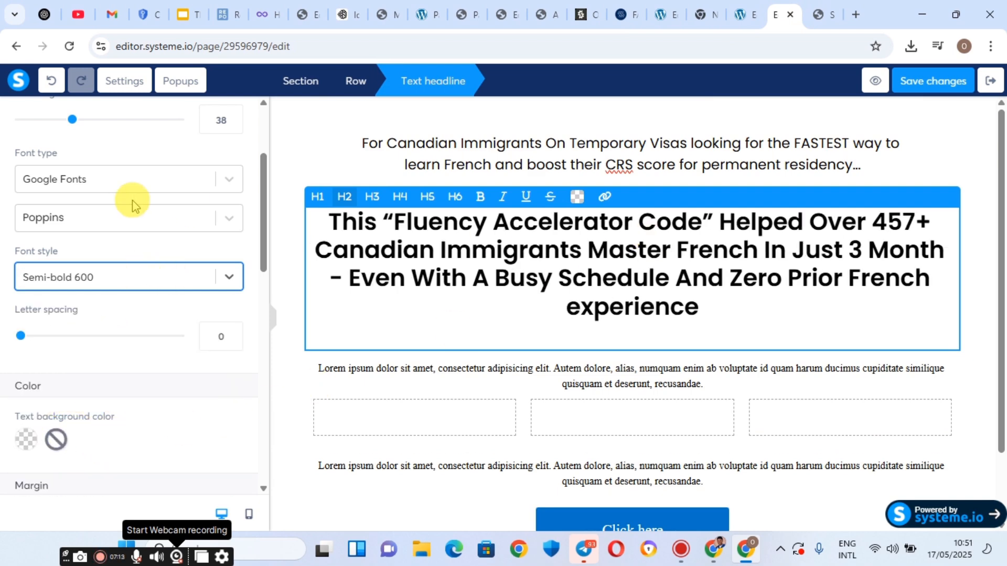
Compare the word 'experience' in the editor headline against the live landing page.
click(831, 8)
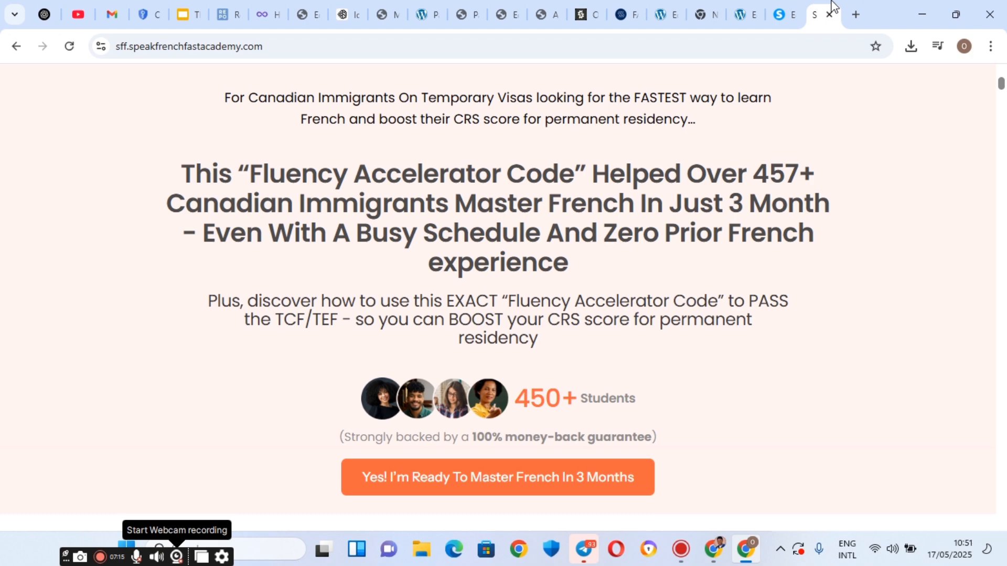
click(791, 7)
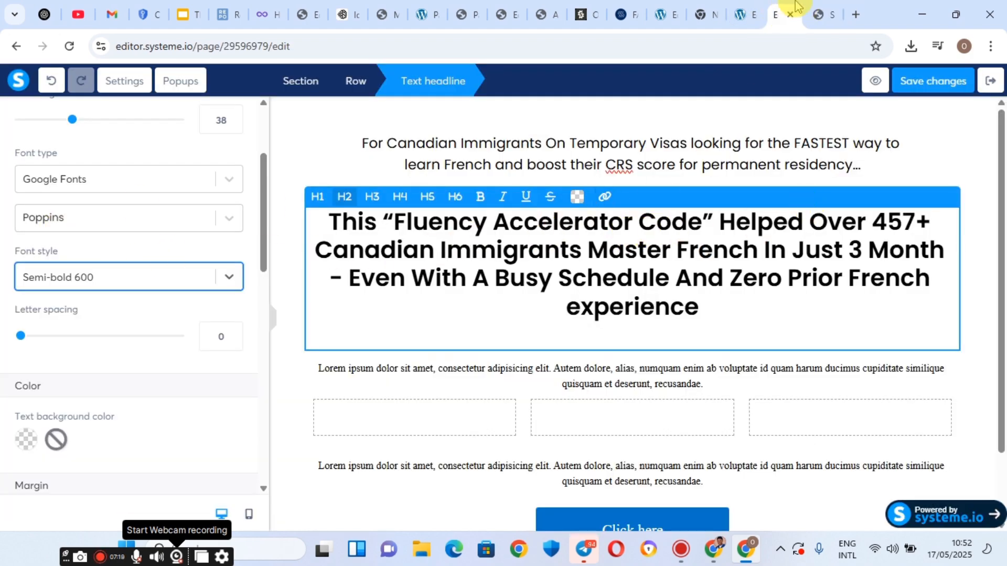
click(823, 10)
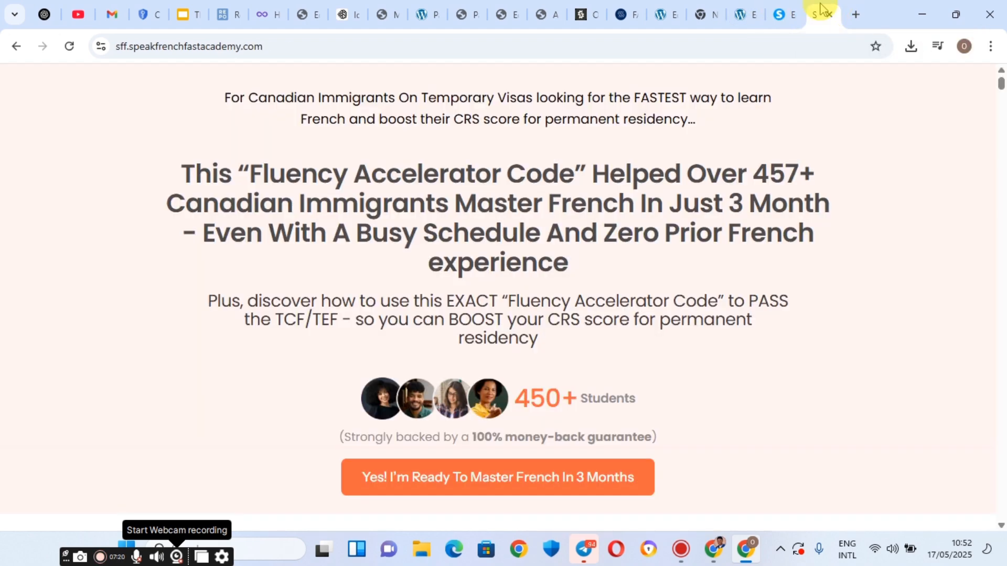
click(792, 7)
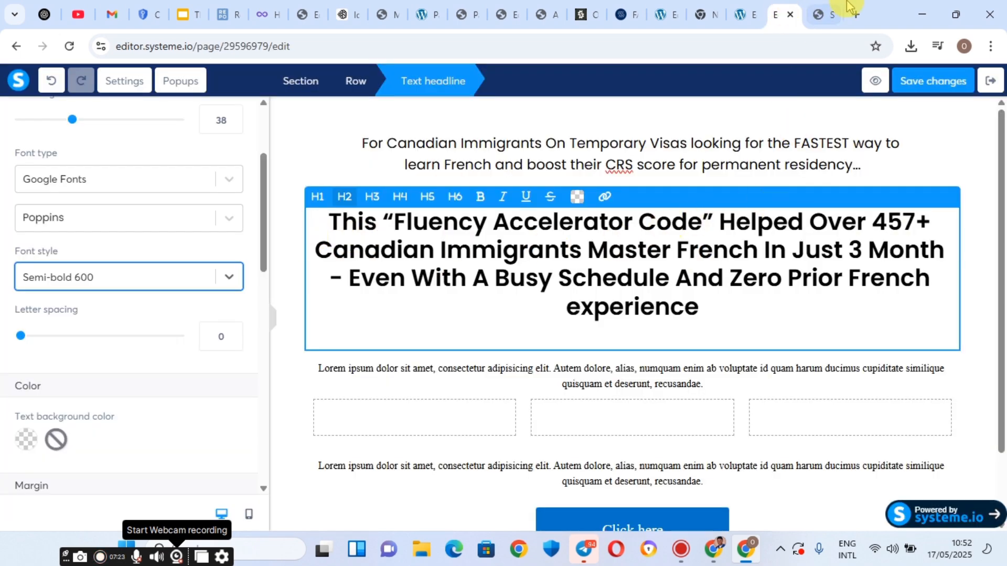
click(832, 10)
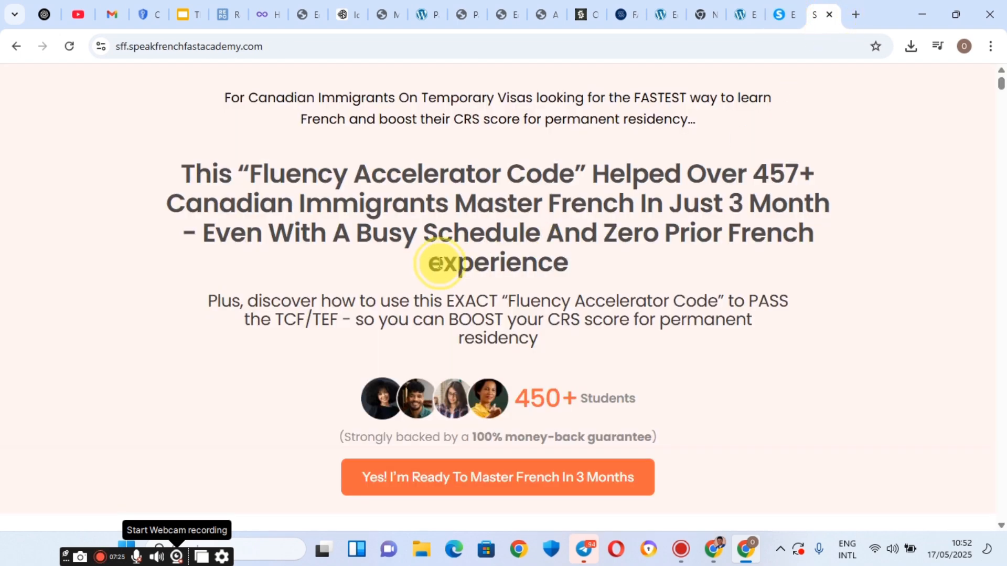
drag(430, 260, 582, 260)
click(797, 8)
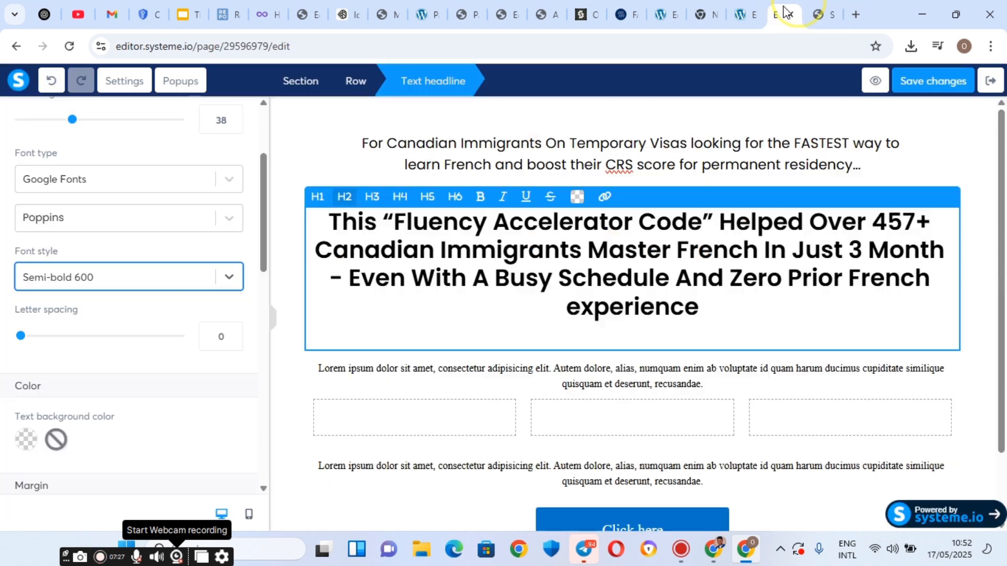
drag(567, 307, 699, 309)
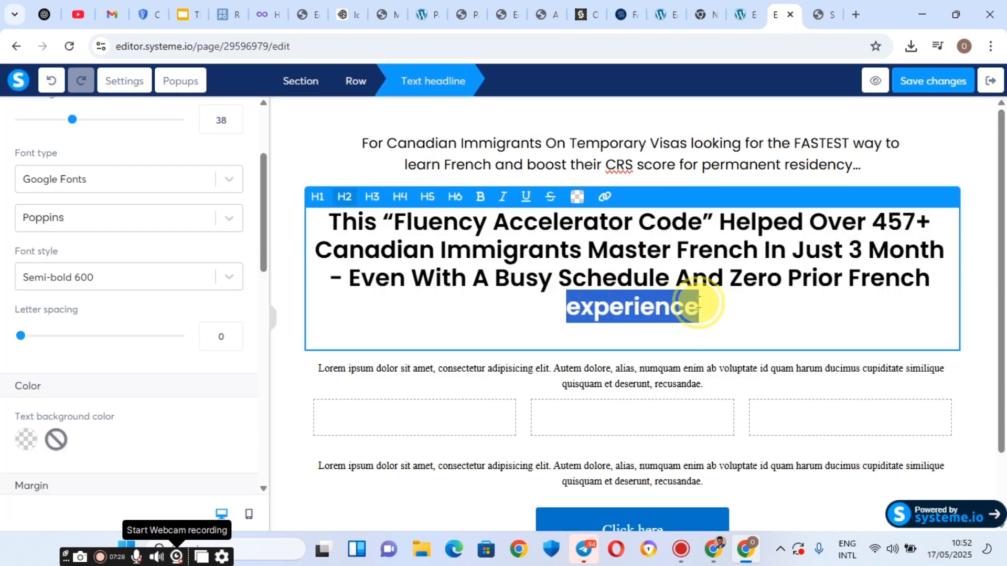
click(701, 307)
scroll(640, 232, down, 2)
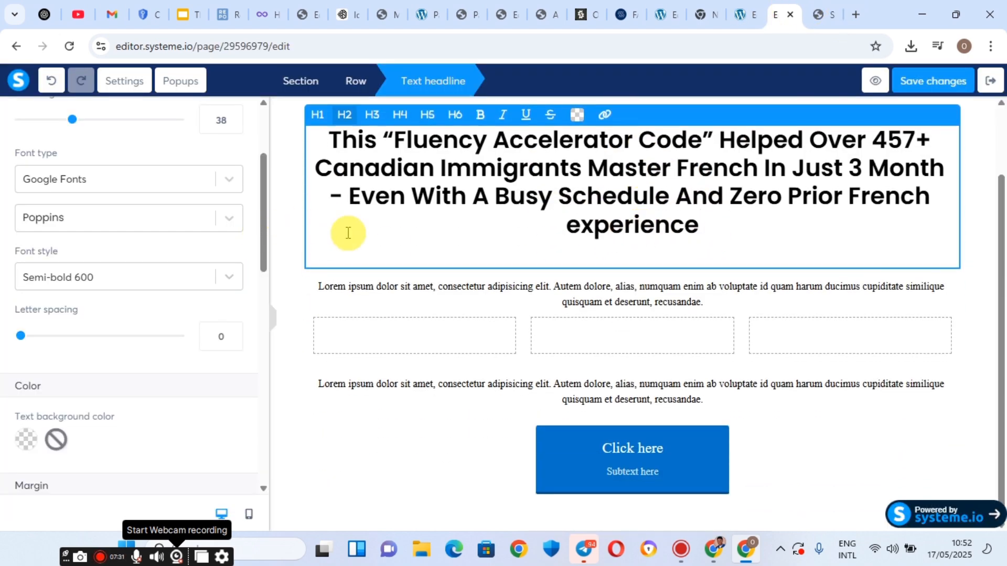
scroll(468, 239, up, 2)
scroll(469, 239, down, 2)
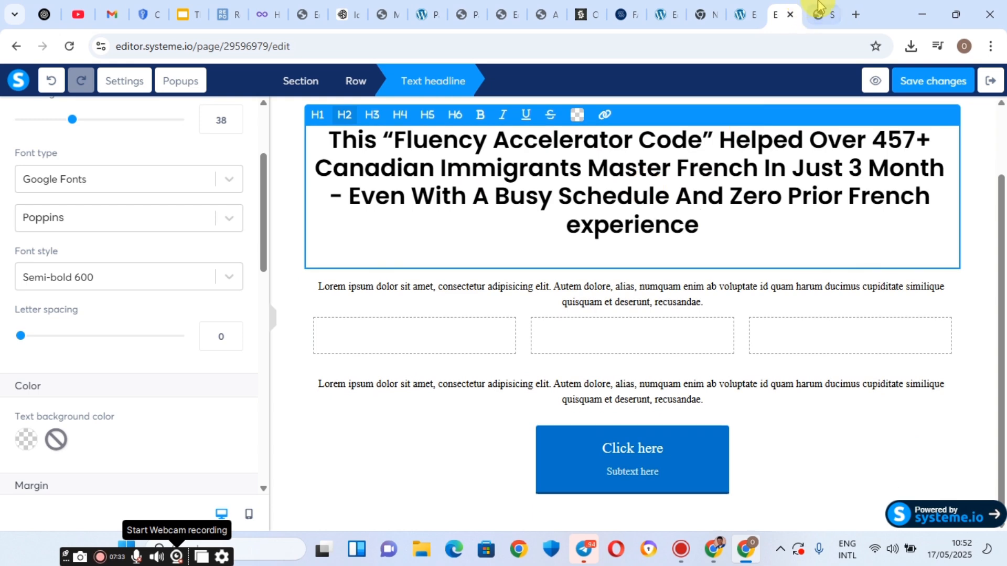
click(819, 14)
Copy the 'Plus, discover how…' subheadline from the live landing page.
triple_click(317, 299)
right_click(315, 294)
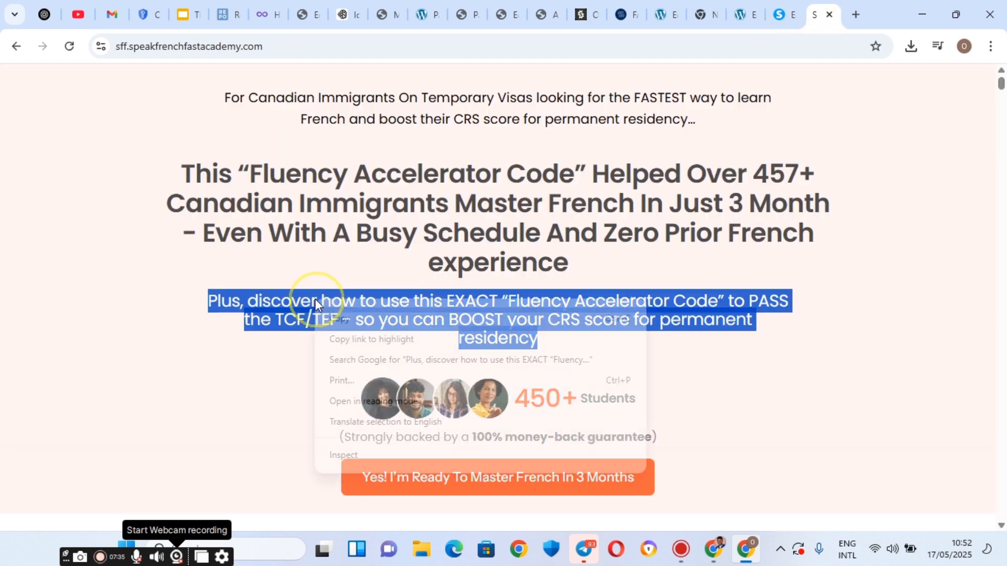
click(346, 316)
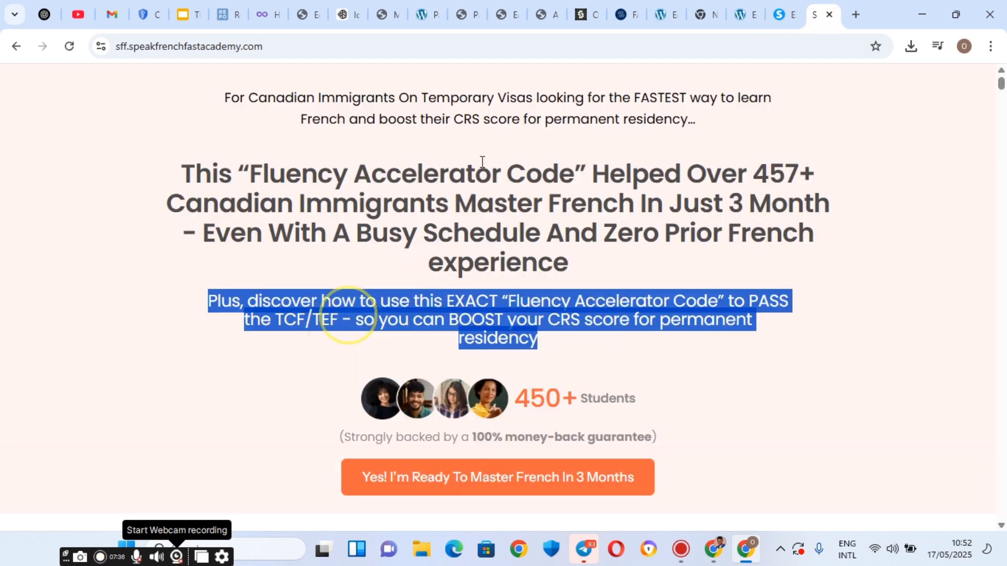
click(783, 7)
Paste it over the first Lorem ipsum paragraph and set its font size to 19.
click(562, 301)
triple_click(561, 302)
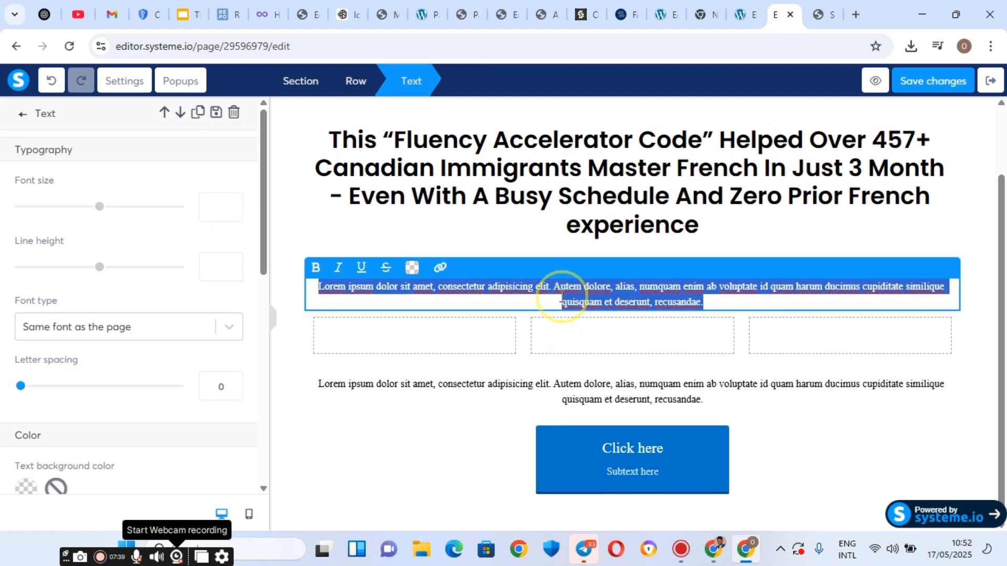
right_click(561, 301)
click(577, 274)
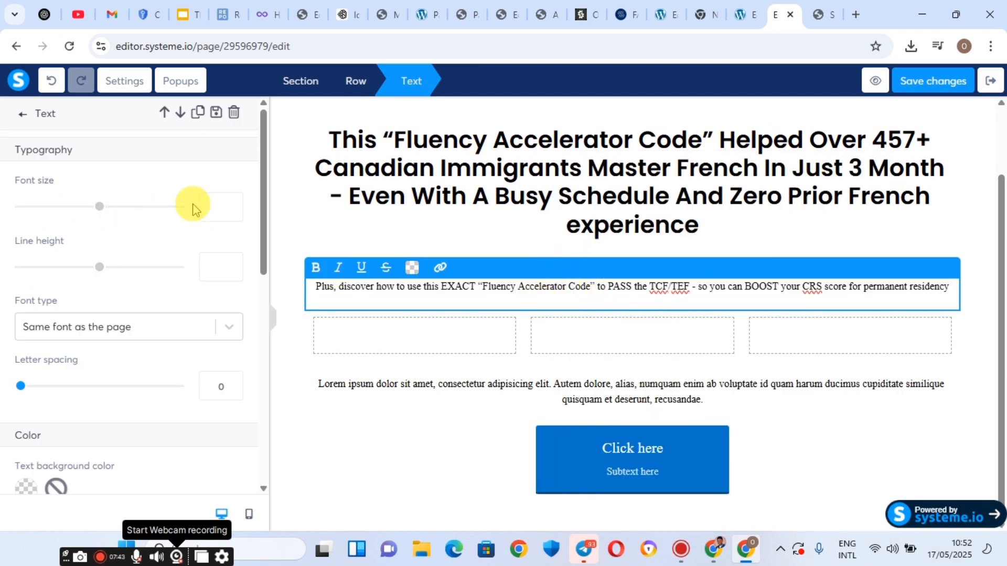
click(219, 204)
text(1)
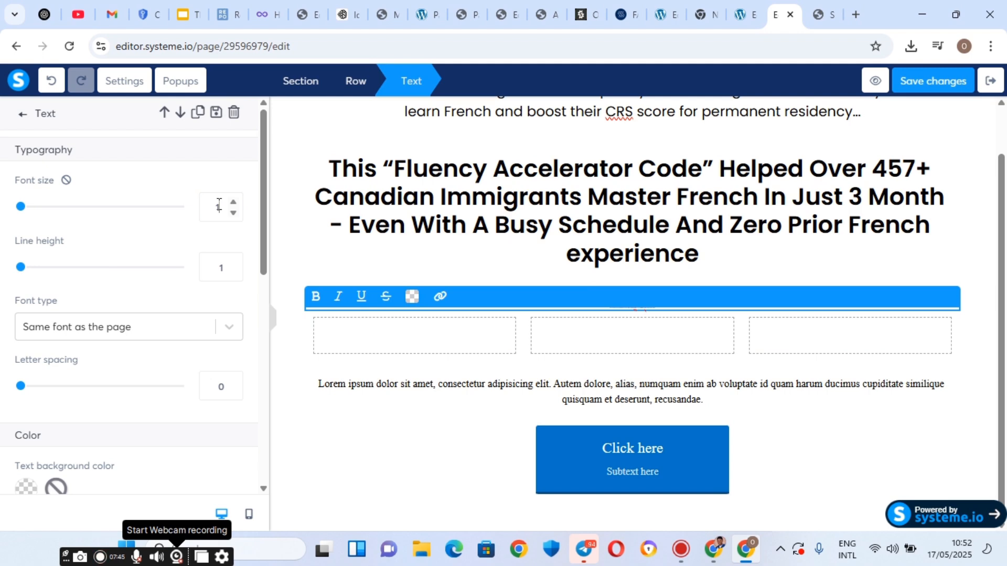
text(9)
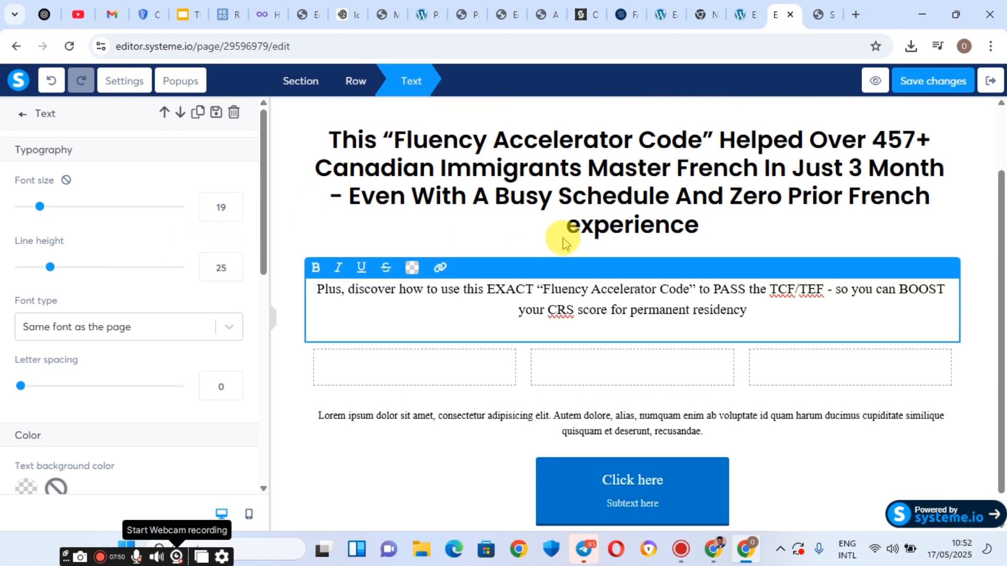
Set the subheadline font to Poppins from Google Fonts.
click(146, 331)
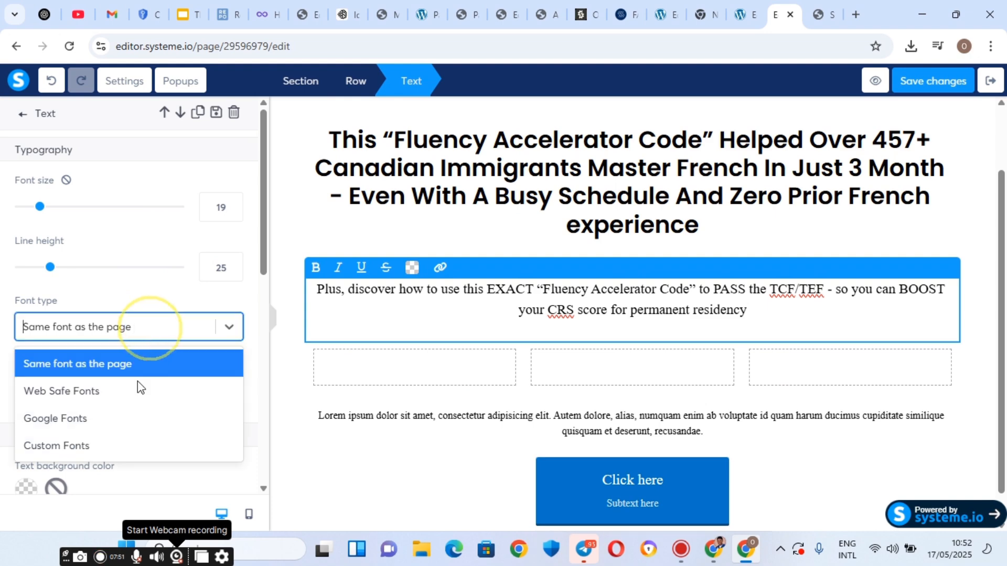
click(109, 418)
click(72, 366)
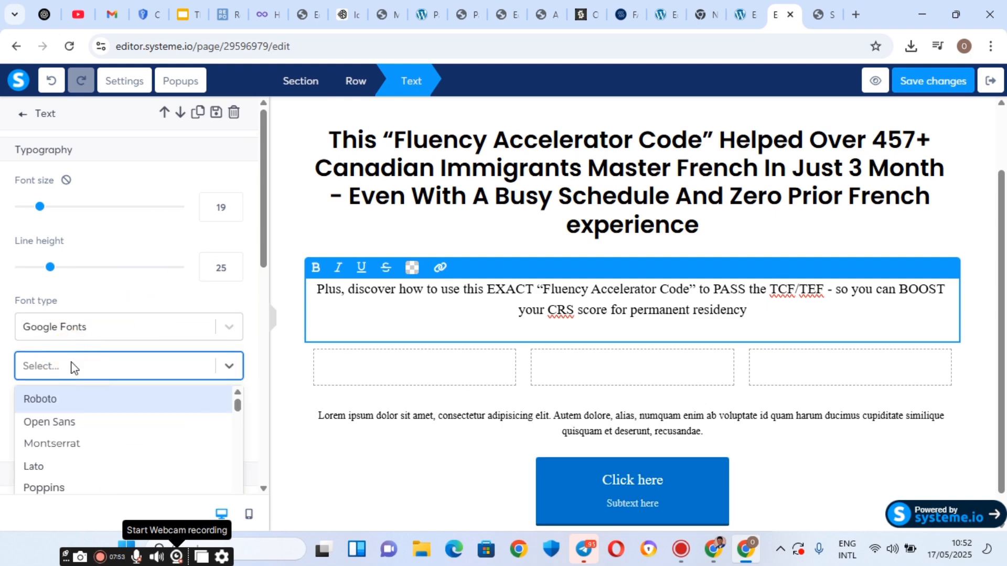
text(popp)
click(61, 396)
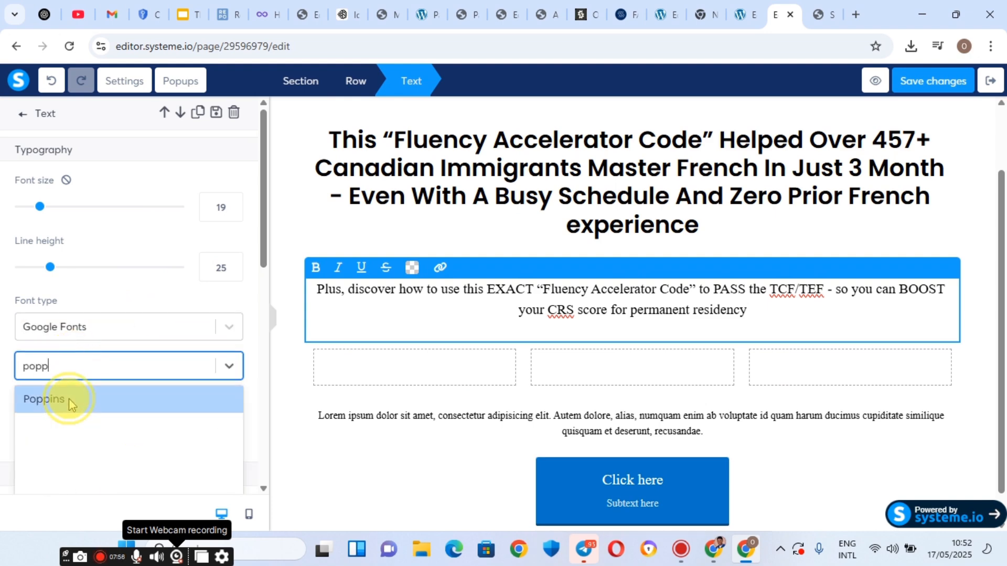
scroll(67, 400, down, 2)
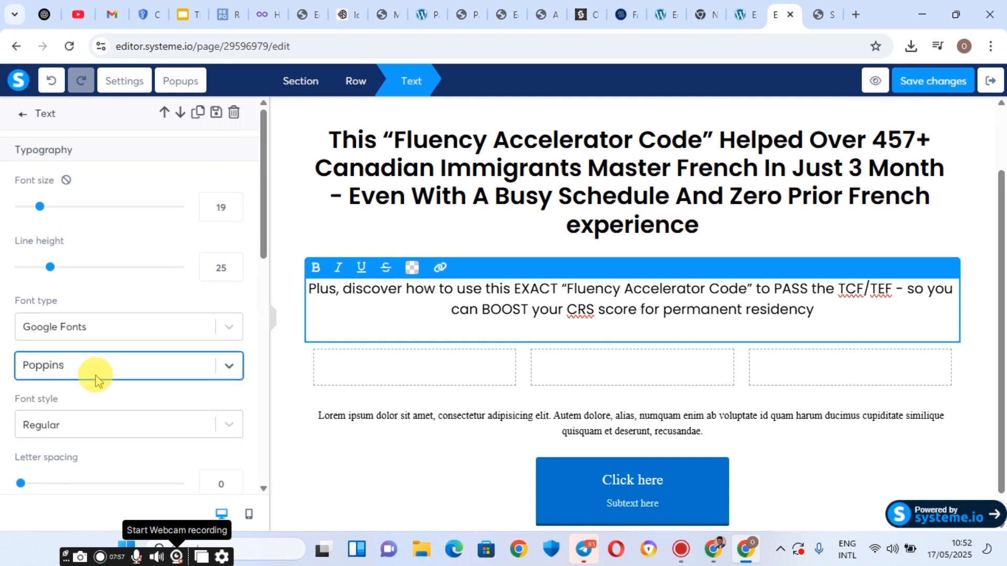
scroll(94, 380, down, 6)
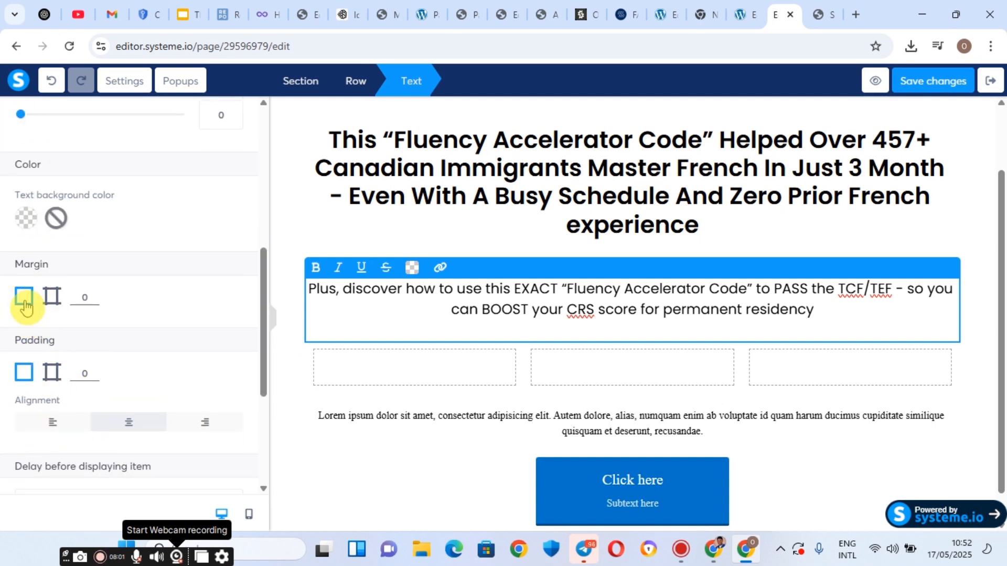
Give the subheadline per-side right and left margins of 60.
click(51, 302)
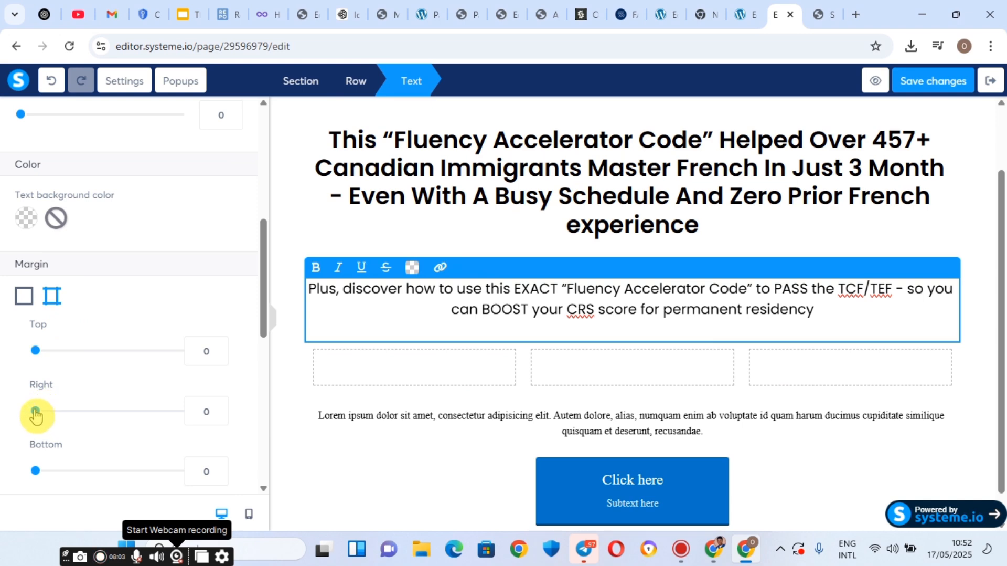
drag(36, 415, 78, 414)
scroll(103, 411, down, 2)
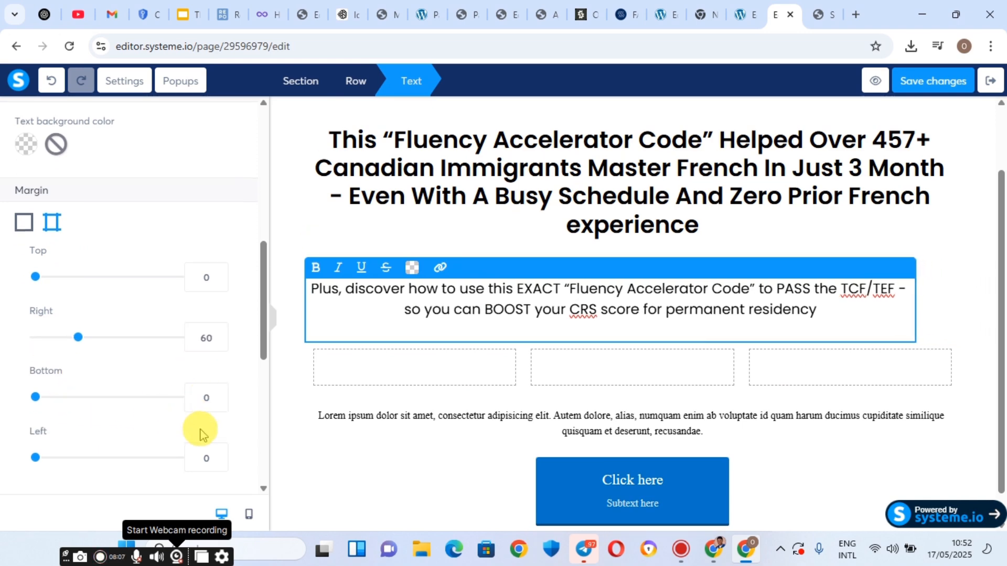
click(204, 446)
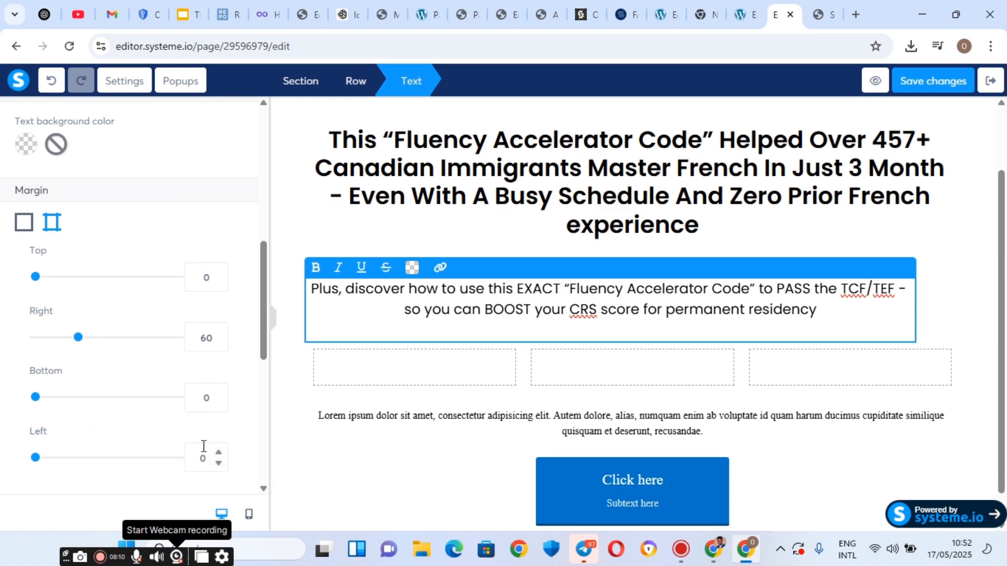
text(6)
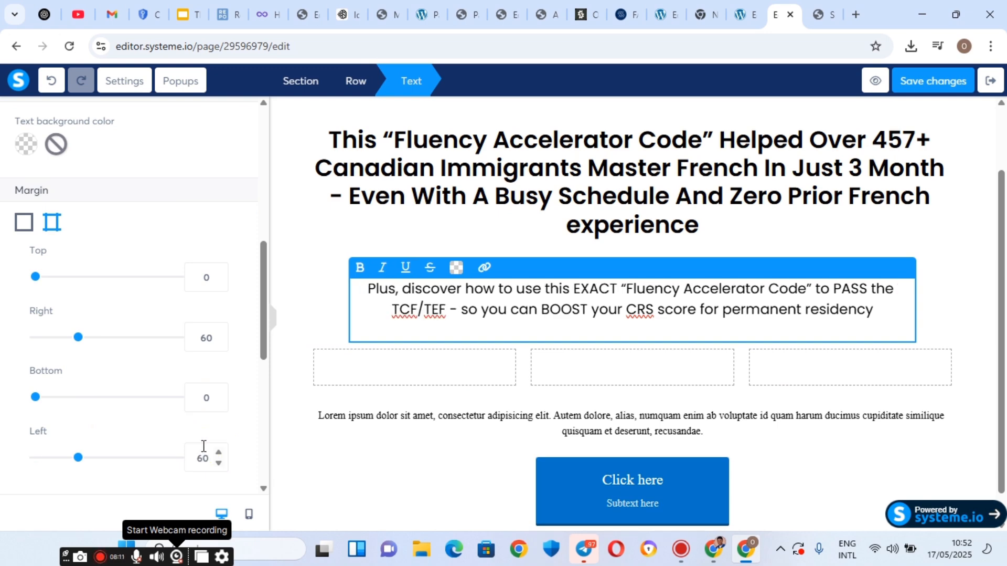
Lower the subheadline's top margin to -29 so it sits close under the headline.
click(334, 205)
scroll(442, 265, up, 2)
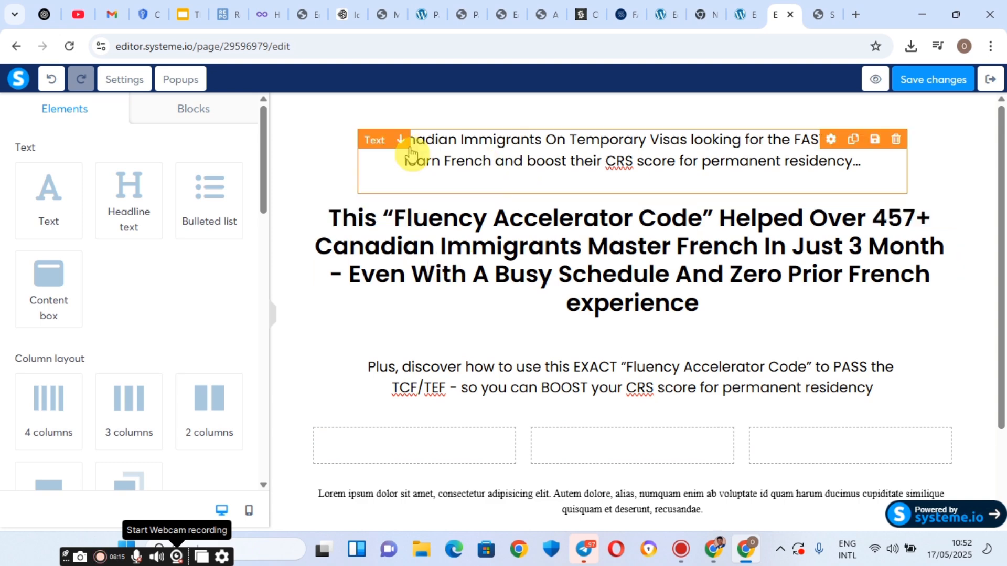
click(646, 370)
scroll(18, 252, down, 8)
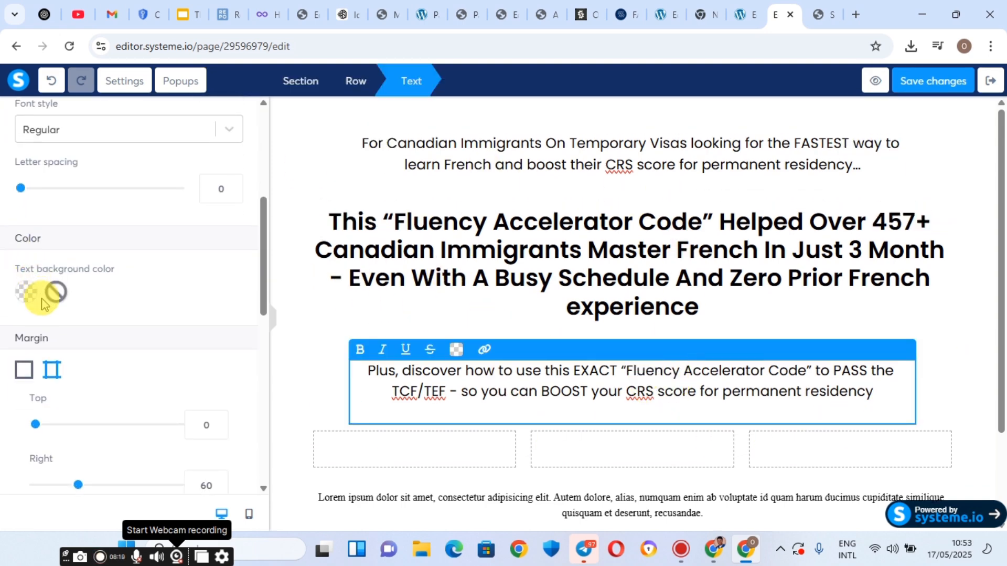
scroll(61, 362, down, 4)
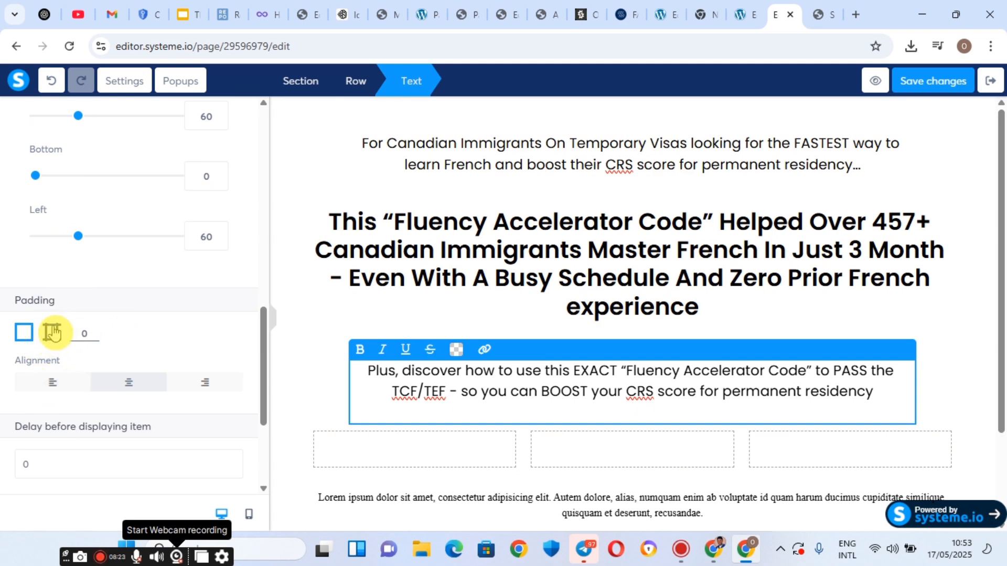
click(51, 332)
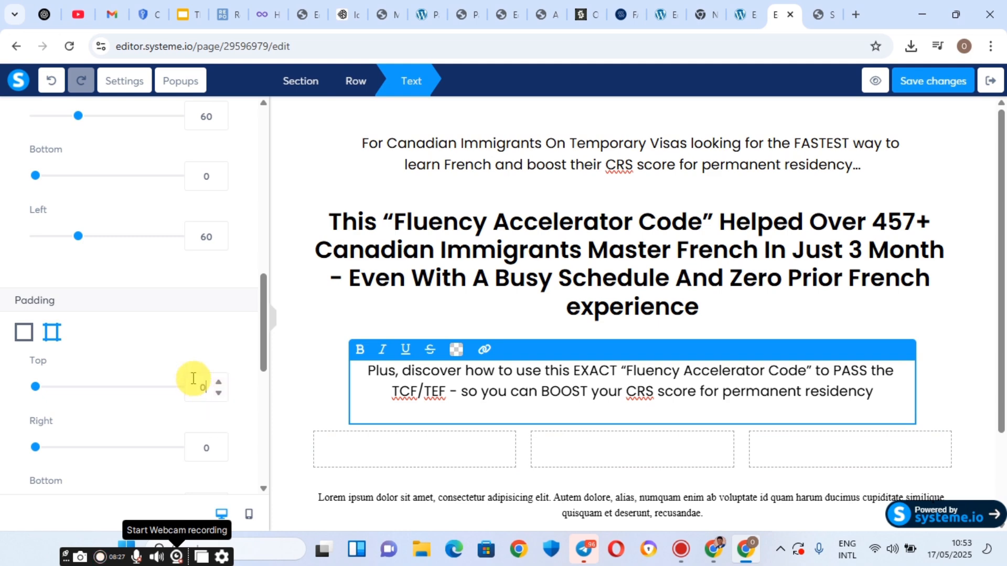
scroll(96, 270, up, 3)
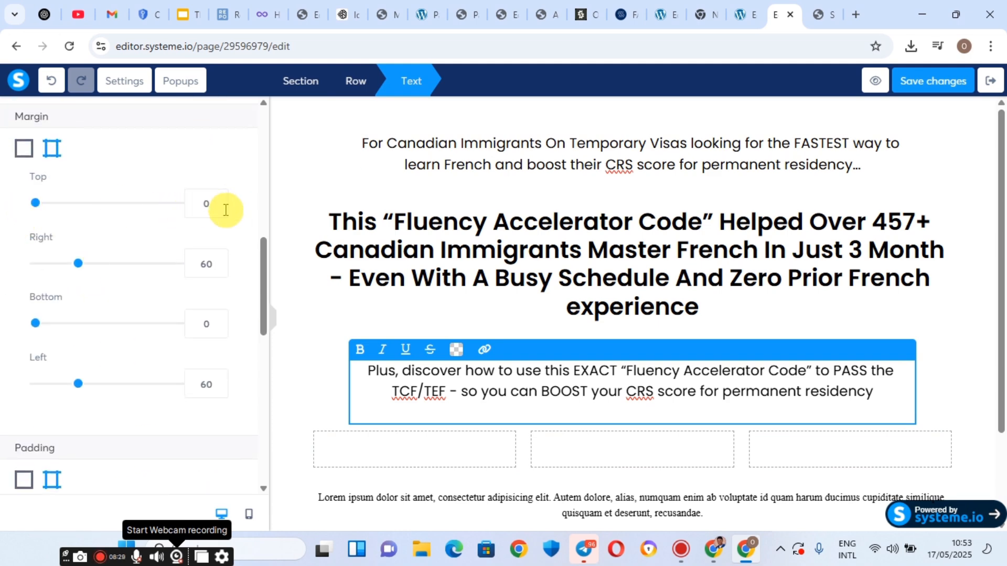
click(219, 211)
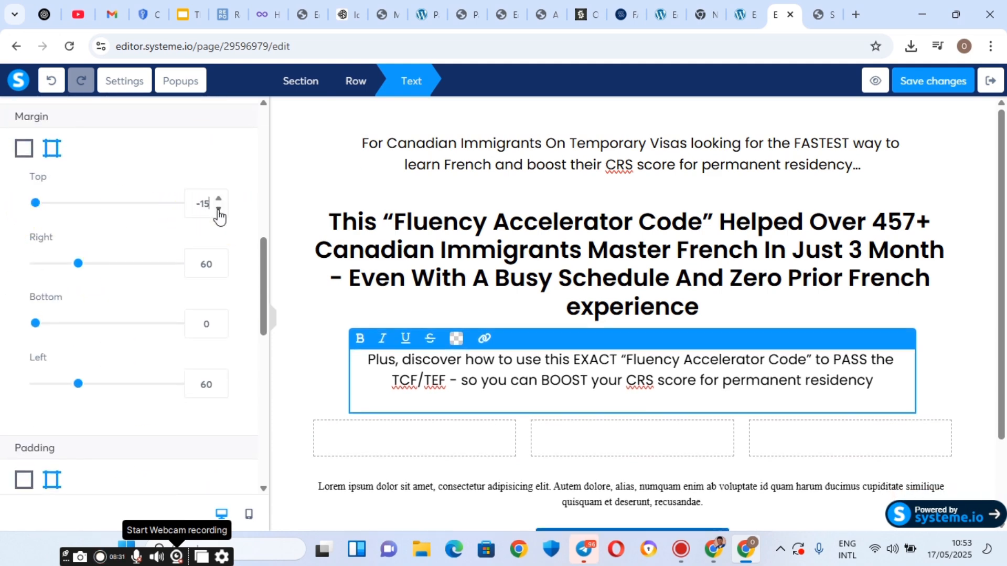
click(219, 212)
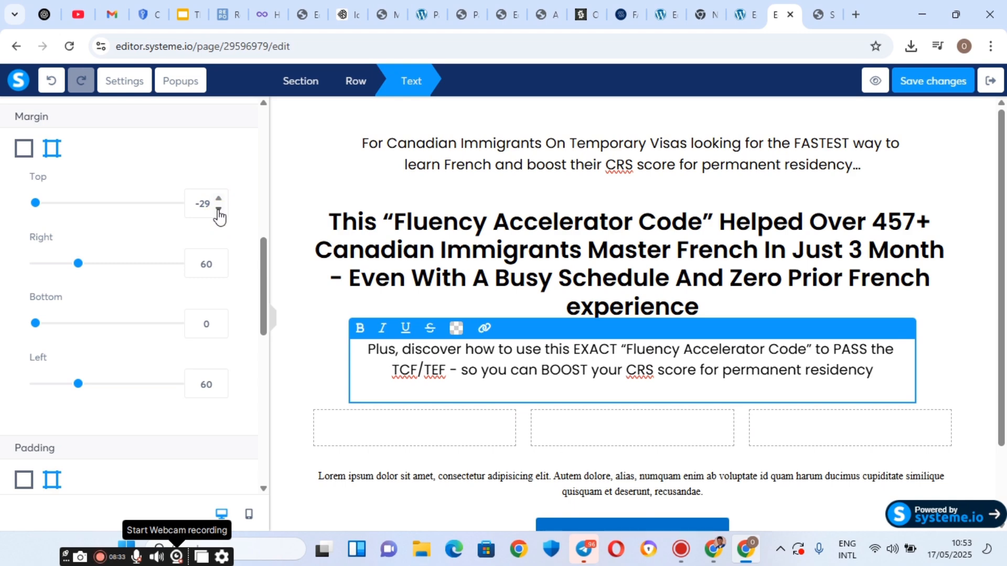
click(467, 216)
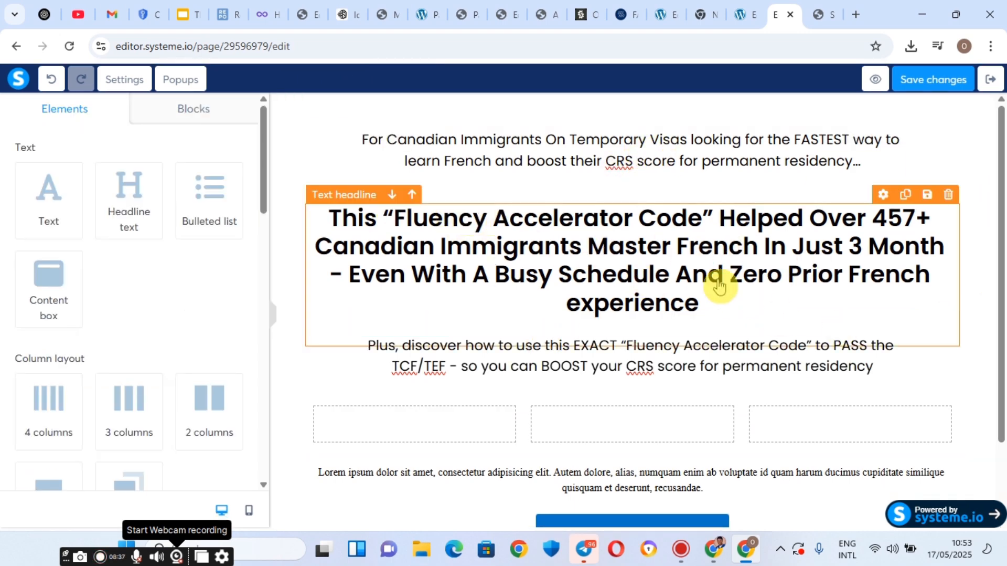
Select the three-column row and go back to the list of addable elements.
scroll(682, 209, down, 1)
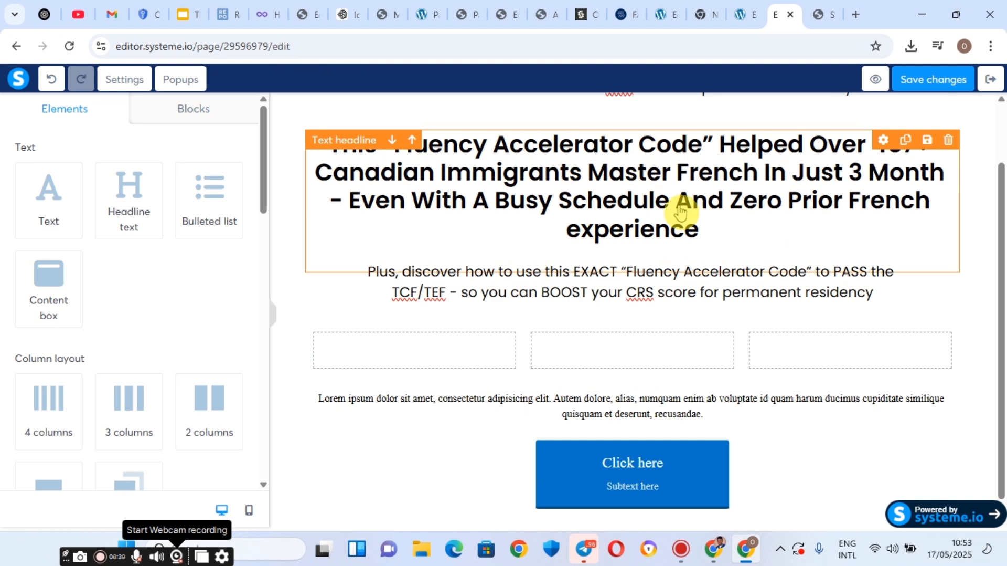
click(428, 347)
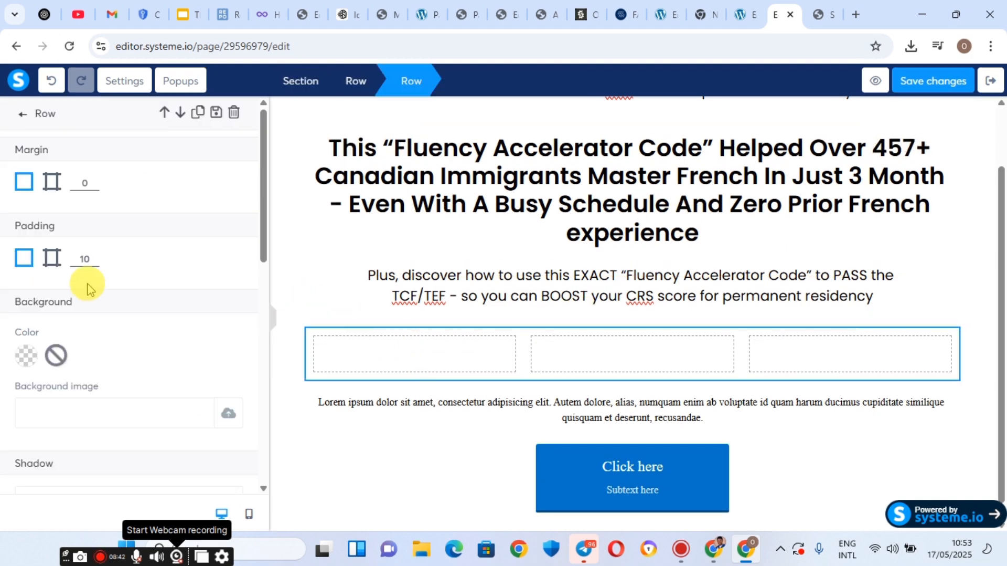
click(19, 115)
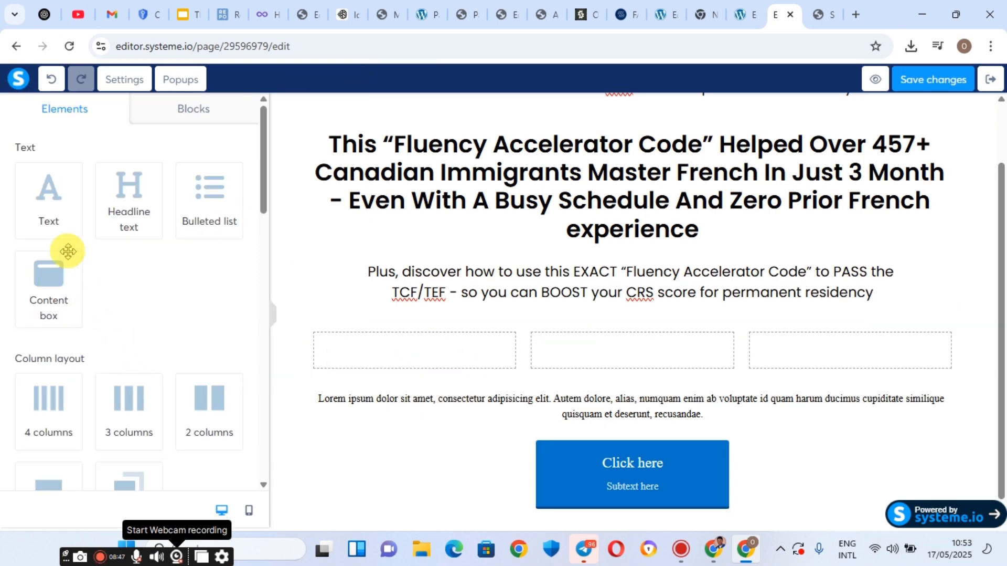
scroll(125, 288, down, 6)
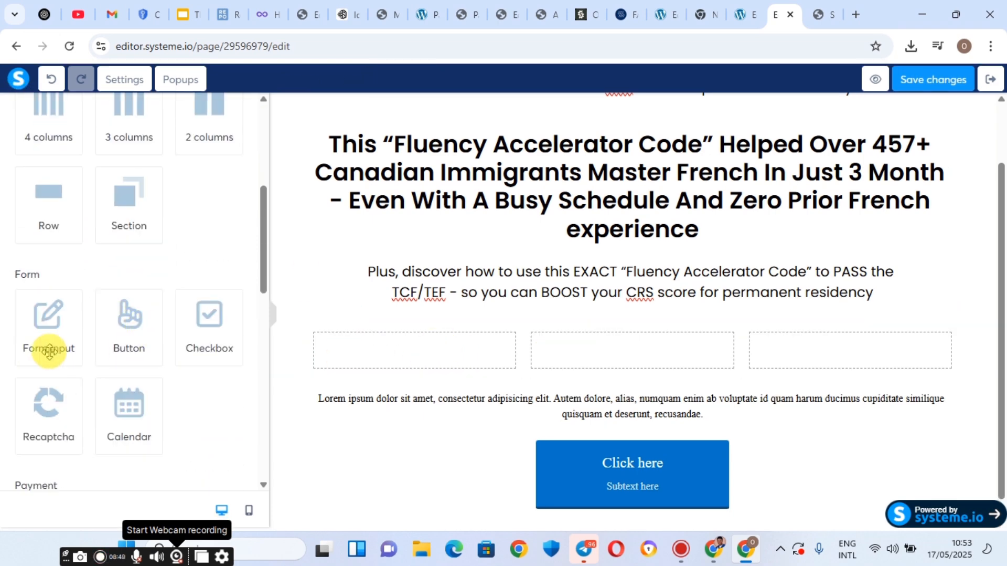
scroll(79, 311, down, 10)
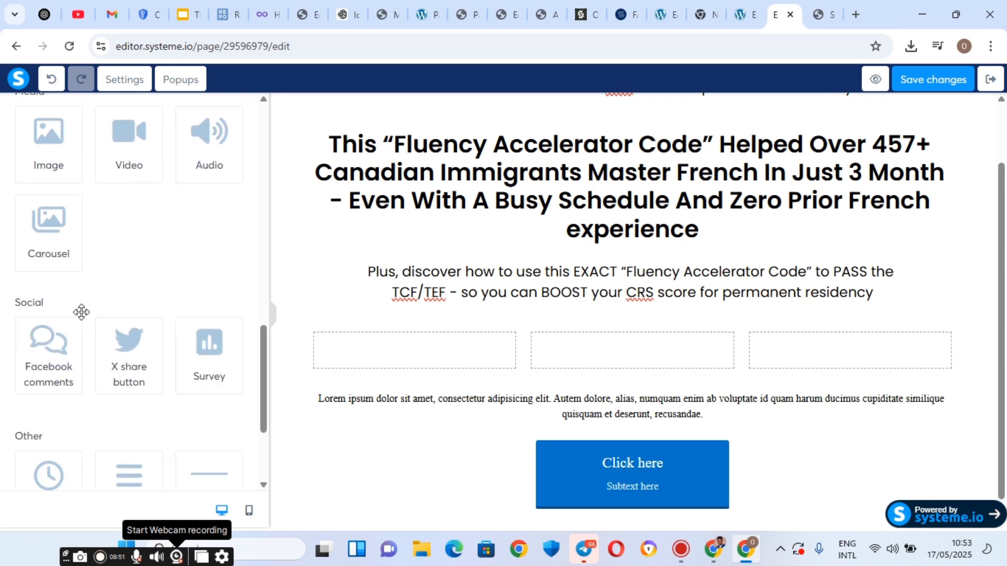
scroll(82, 312, up, 2)
Drag a headline into the row's second column and a text block into the third.
drag(43, 241, 416, 366)
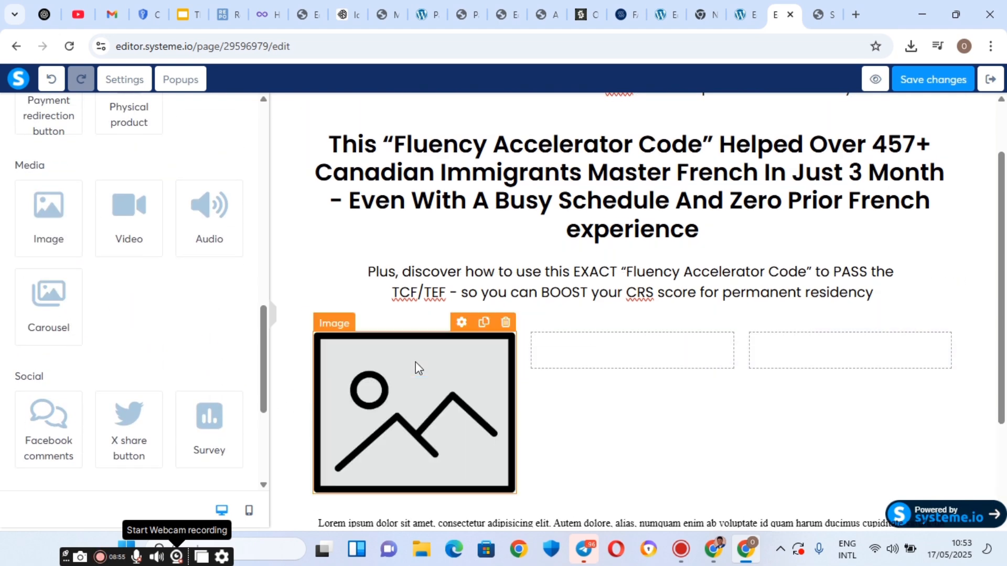
scroll(84, 267, up, 6)
scroll(76, 266, up, 8)
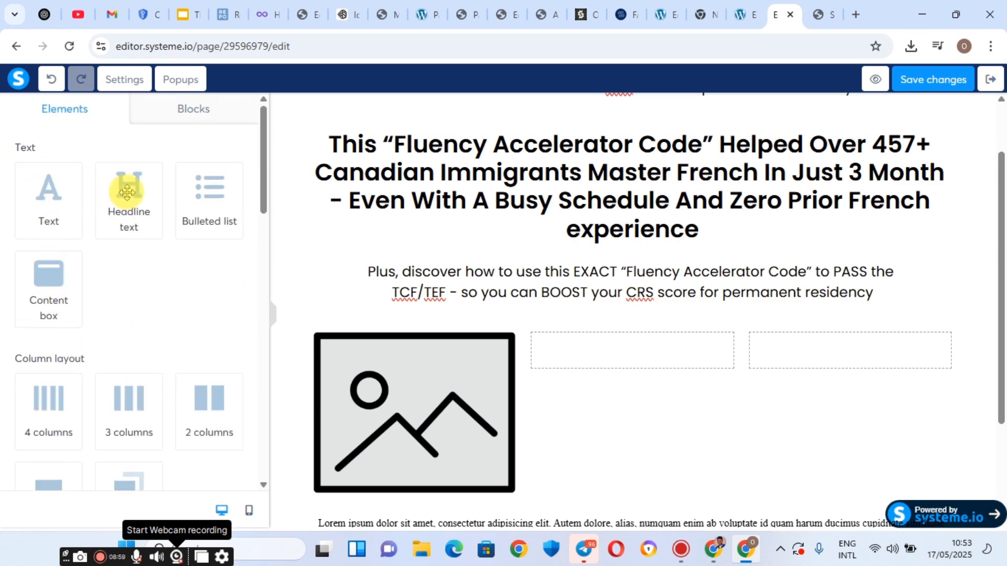
drag(127, 192, 598, 361)
drag(54, 202, 894, 328)
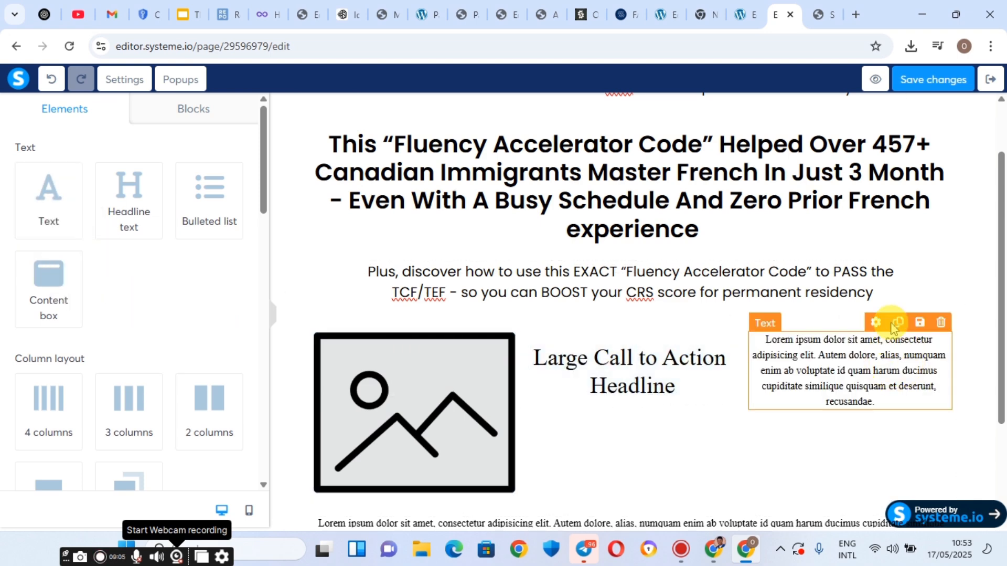
Check the landing page, then select the placeholder image in the editor.
click(815, 7)
click(773, 8)
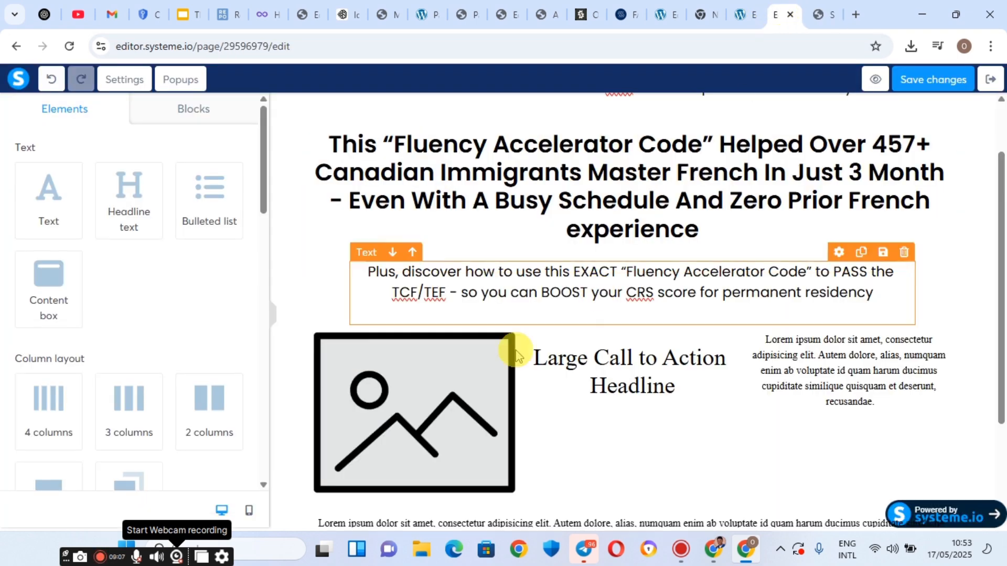
click(404, 413)
Upload and insert FGRG.webp, the four student portraits, into the image element.
click(910, 46)
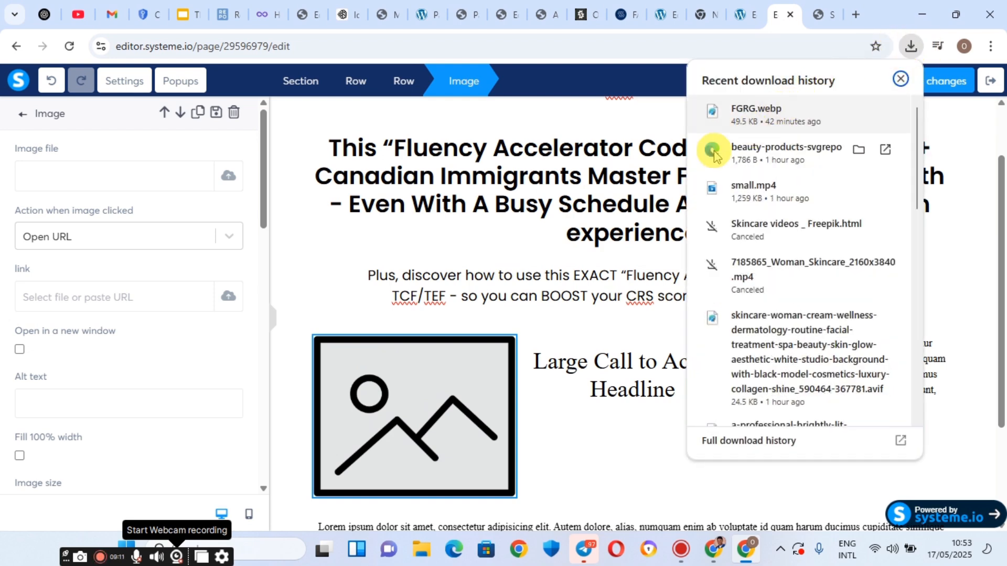
click(61, 171)
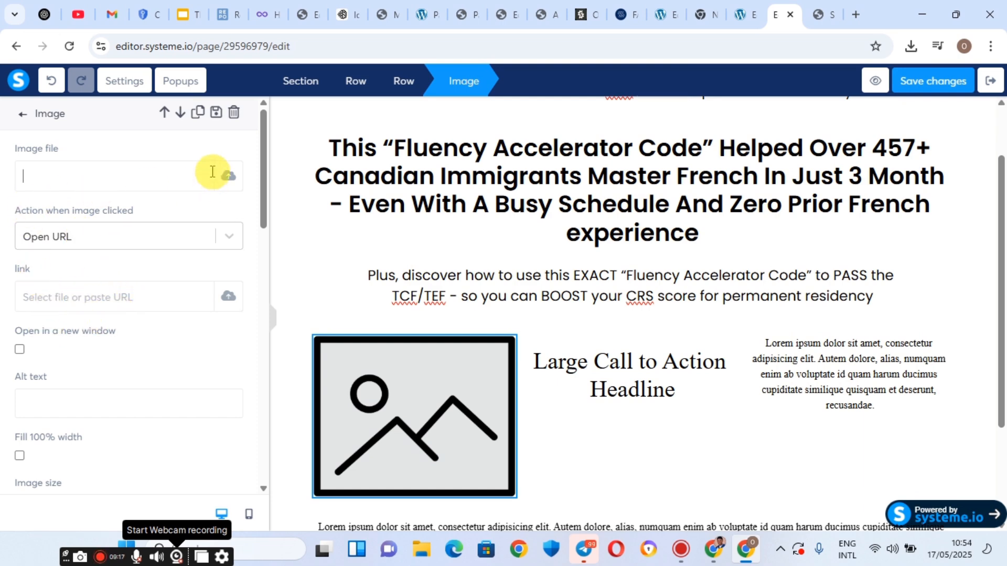
click(230, 178)
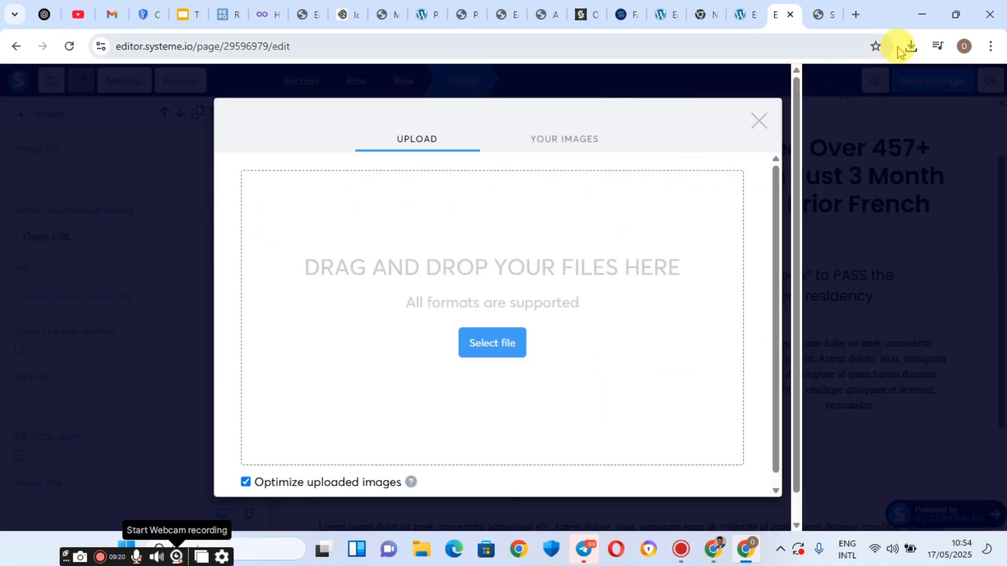
click(914, 49)
click(496, 352)
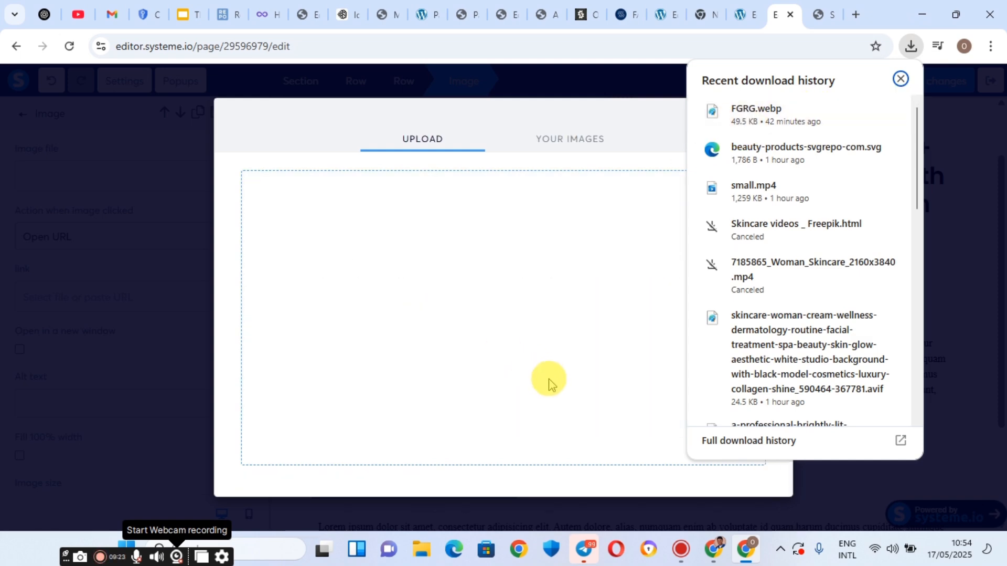
click(900, 80)
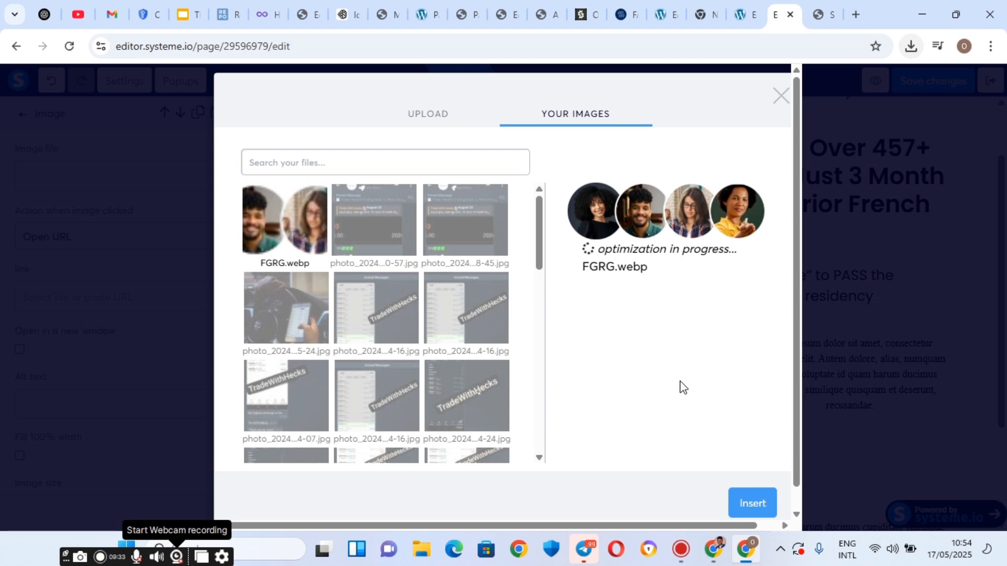
click(752, 504)
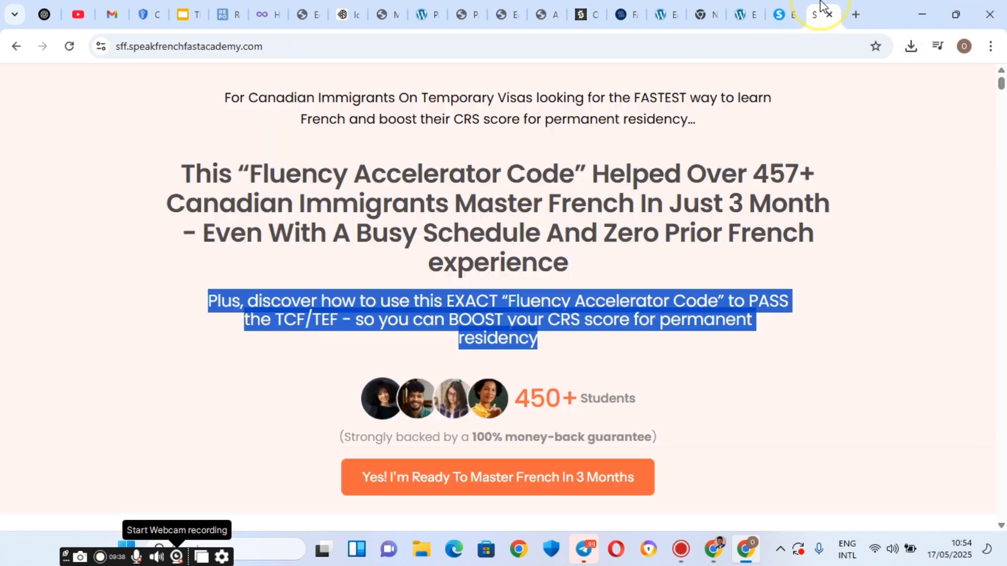
Check the 'Students' label next to 450+ on the landing page.
click(821, 14)
click(539, 401)
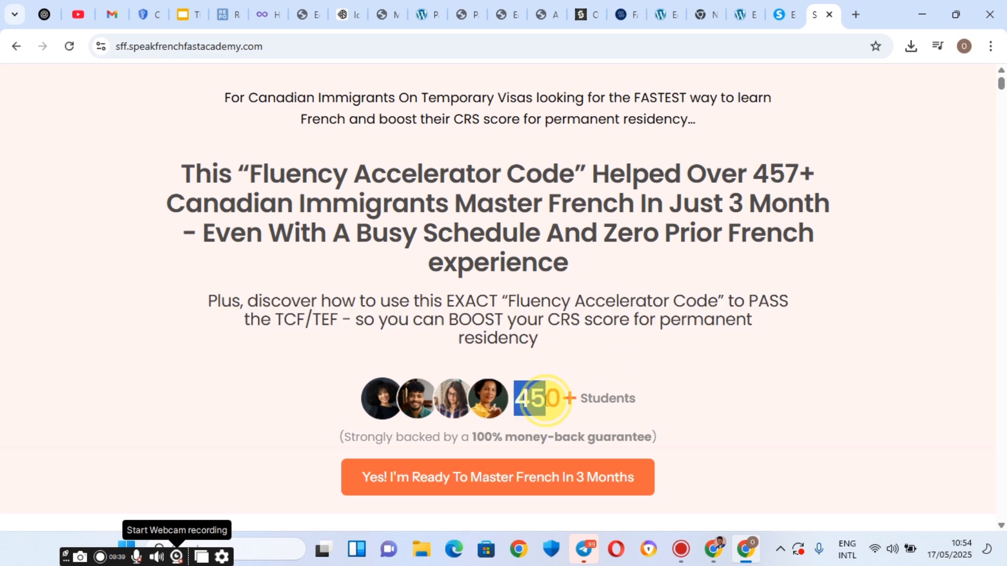
double_click(583, 402)
click(779, 8)
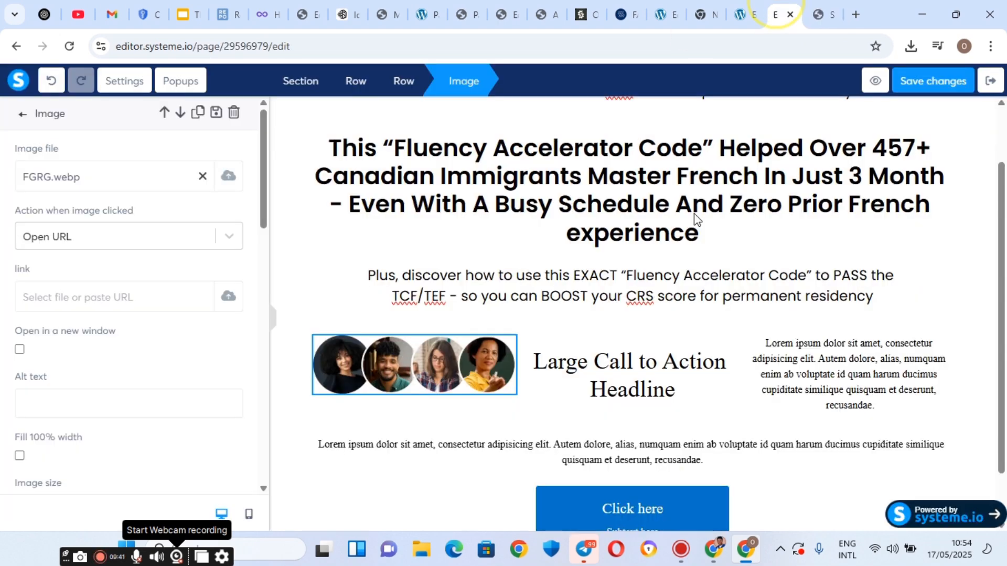
Replace the call-to-action headline text with '450+'.
click(622, 376)
click(615, 376)
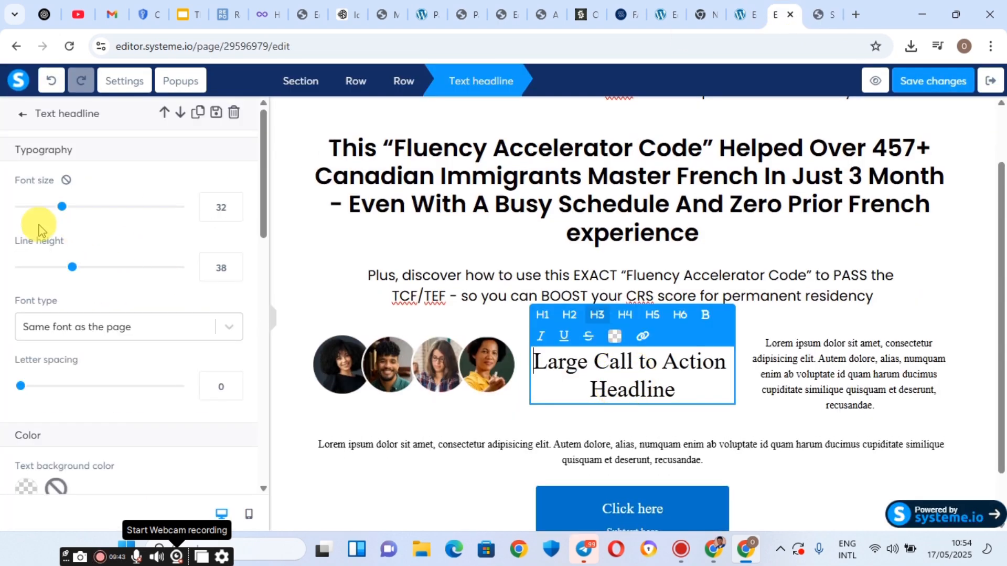
click(49, 326)
click(665, 386)
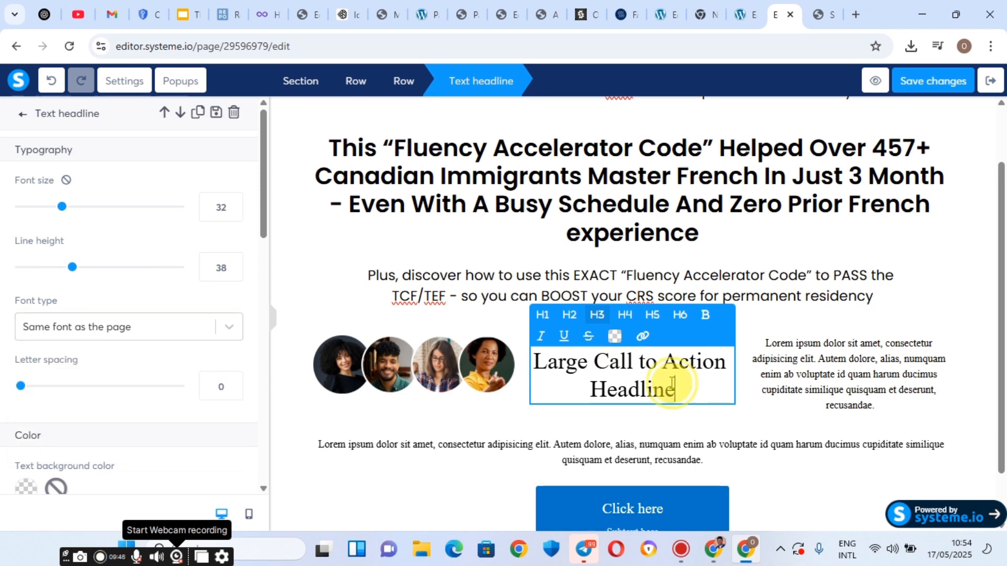
triple_click(672, 383)
text(50+)
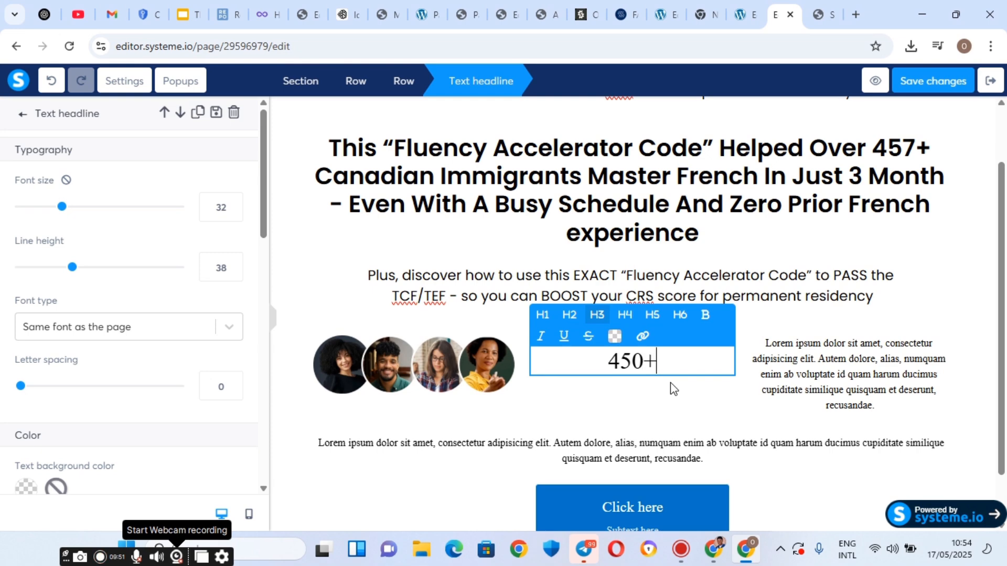
click(814, 378)
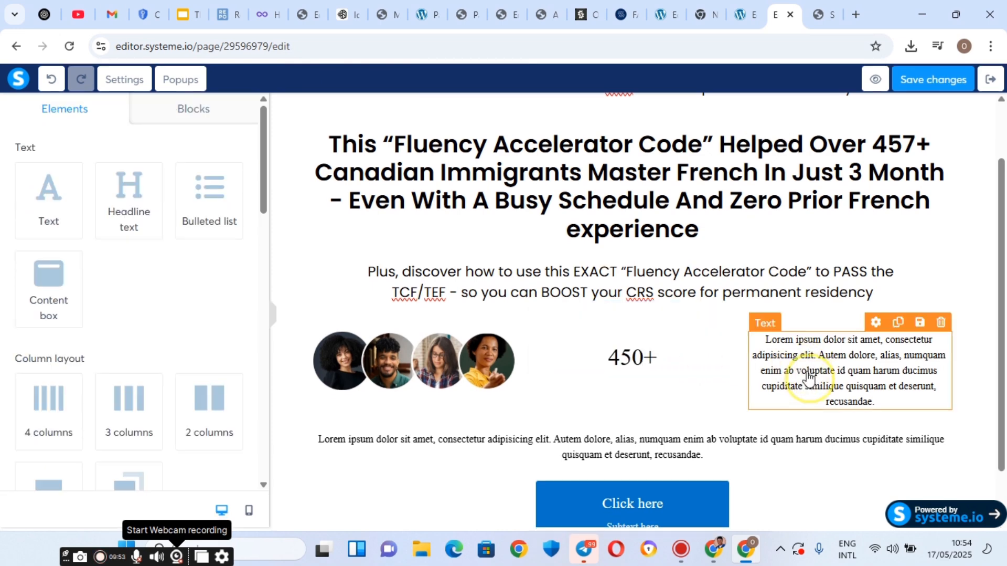
Replace the lorem paragraph beside it with 'Students'.
click(814, 377)
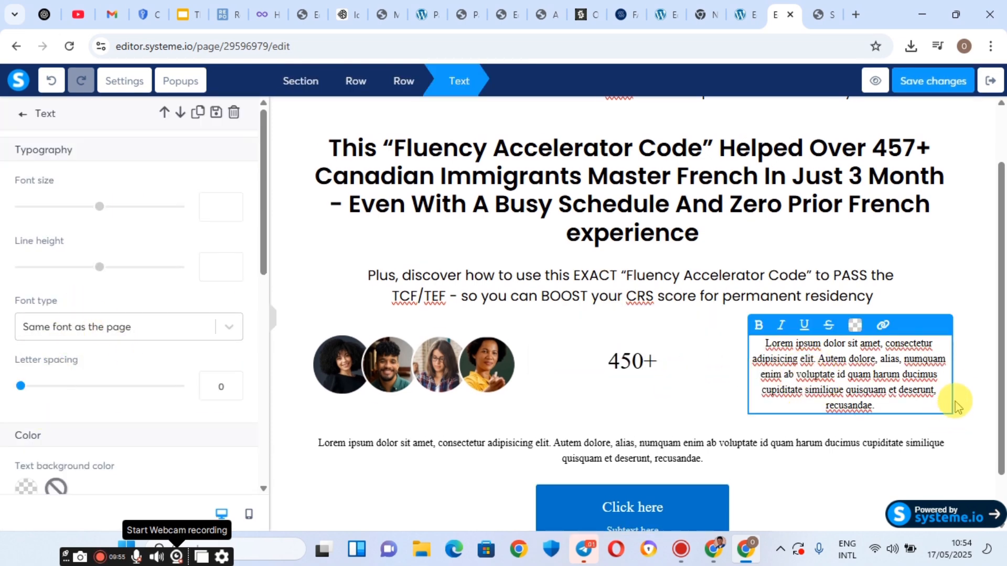
triple_click(864, 354)
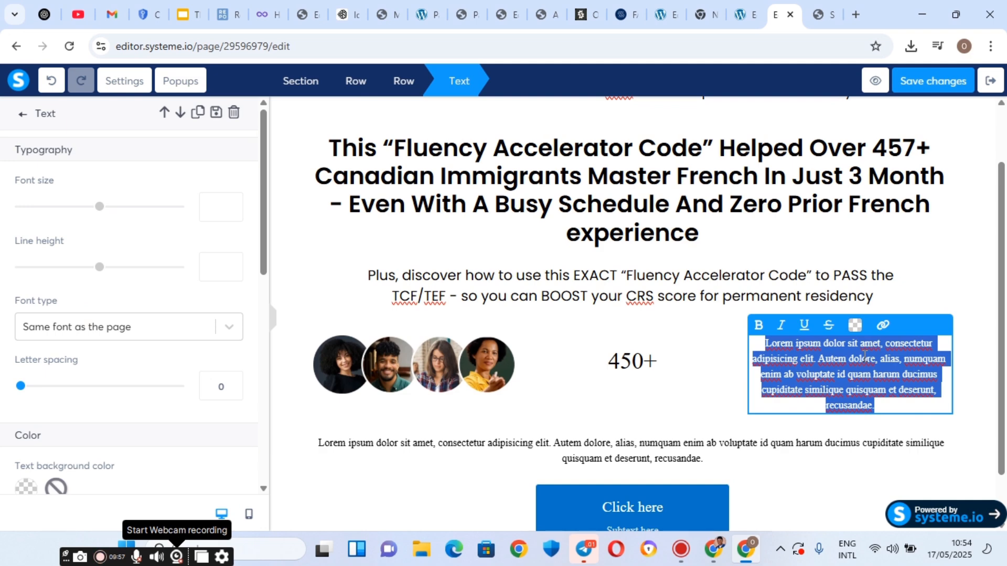
text(Students)
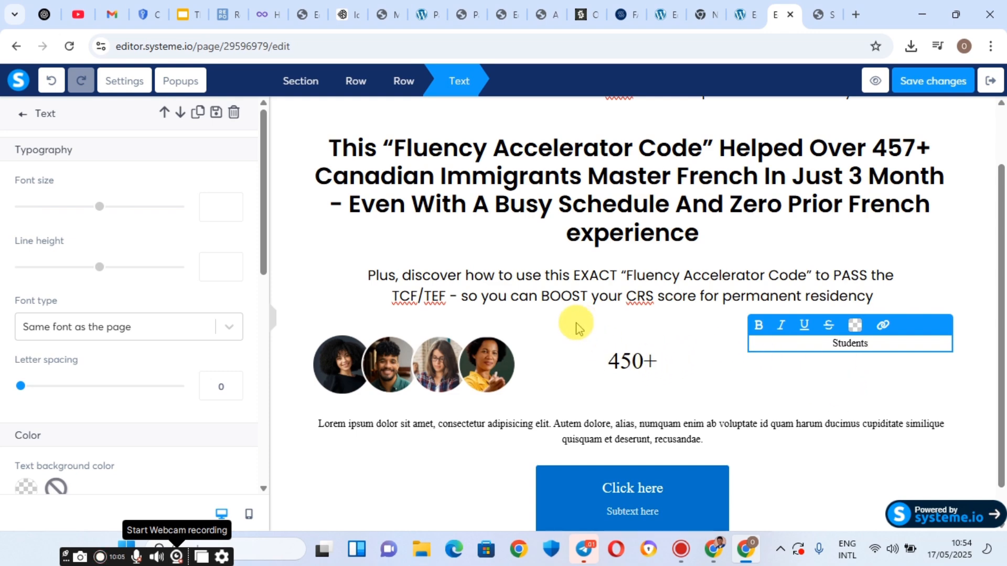
click(560, 325)
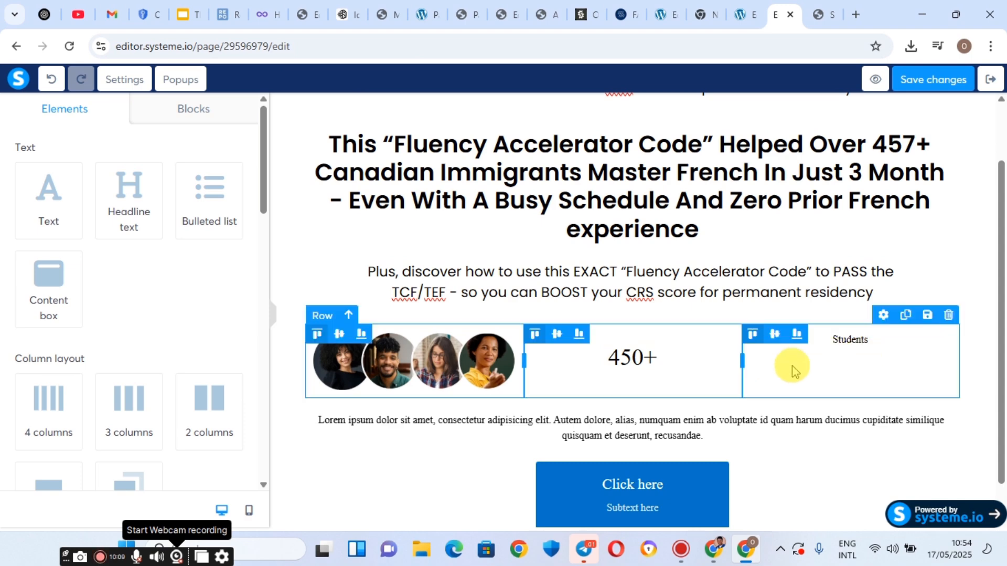
Select the faces, 450+ and Students row and keep its border style at None.
click(764, 359)
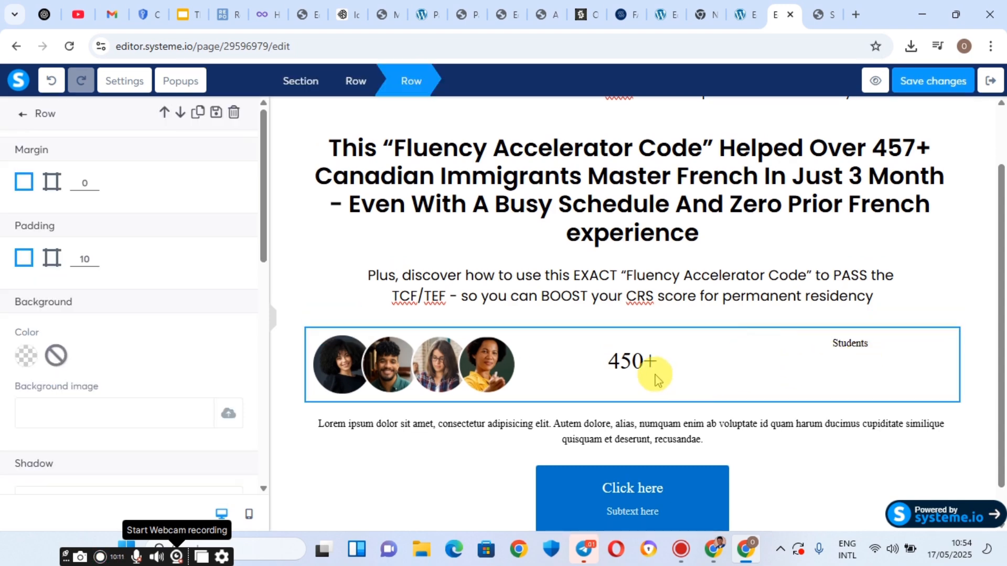
scroll(100, 262, down, 7)
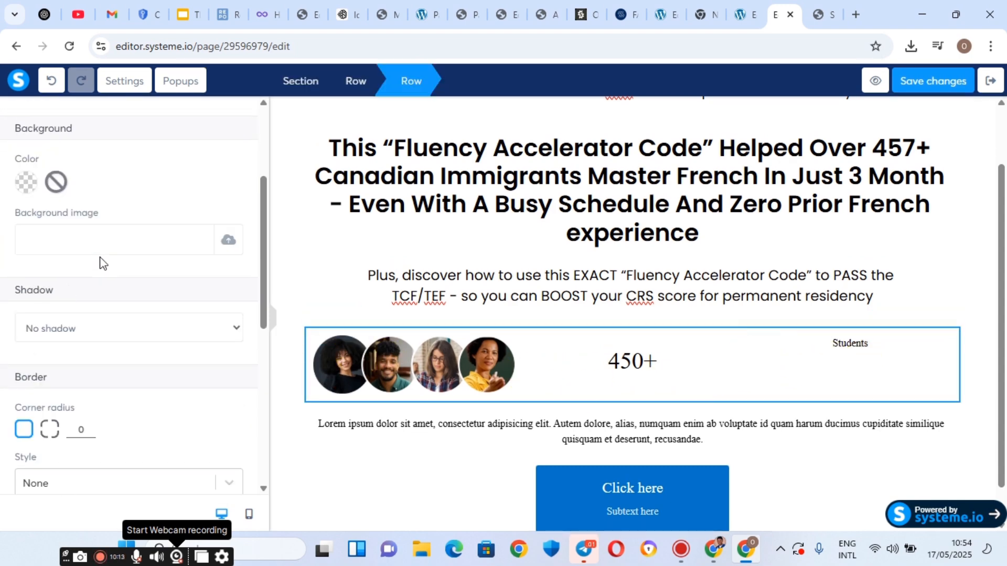
click(108, 309)
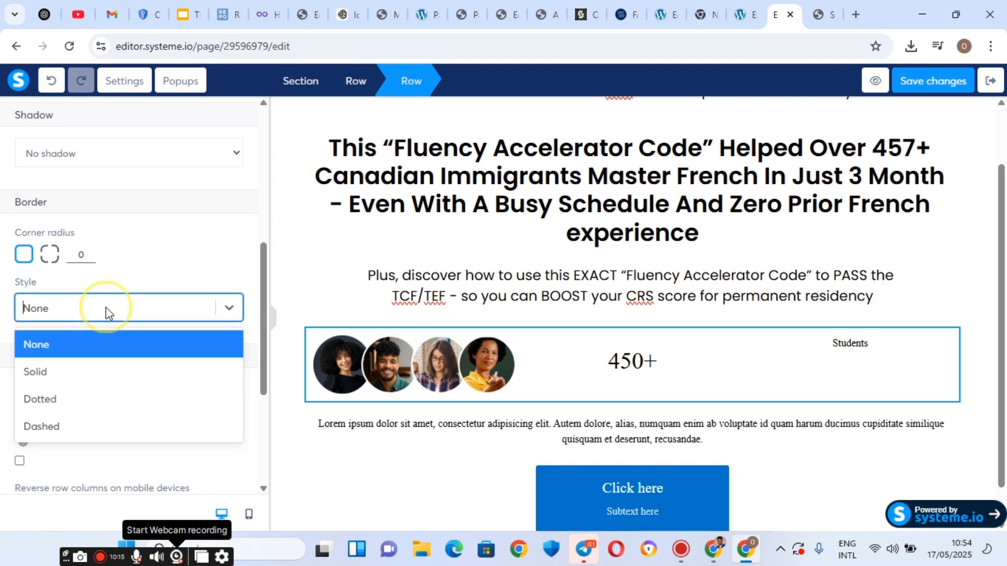
click(106, 312)
scroll(105, 313, down, 4)
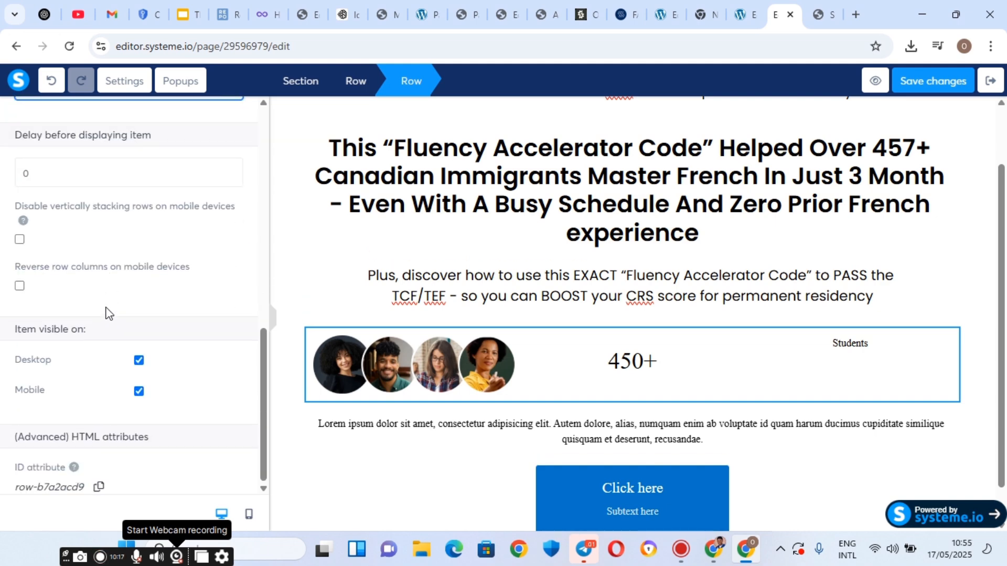
scroll(108, 312, up, 10)
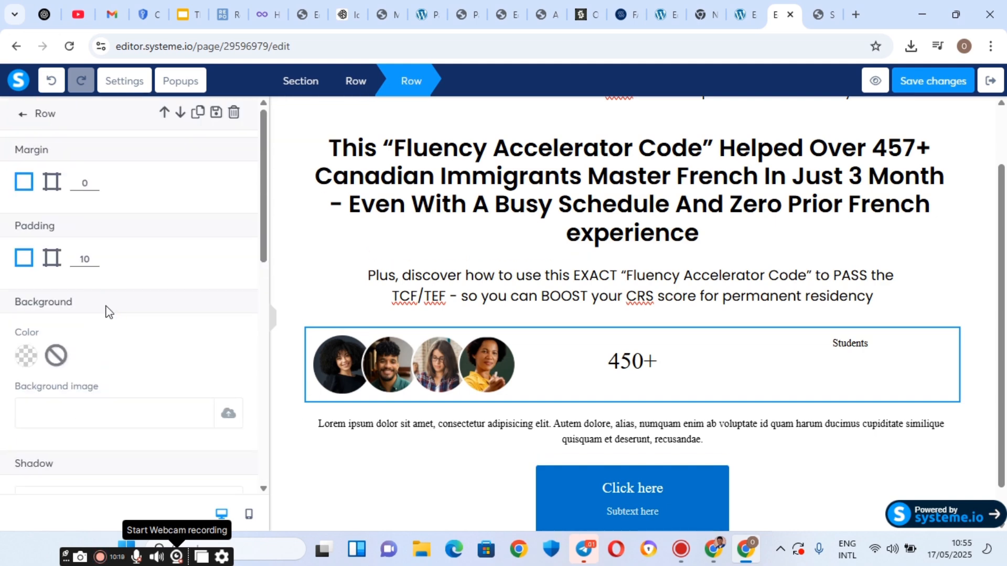
Briefly edit the 450+ headline, then leave it and select the row.
click(620, 365)
click(620, 363)
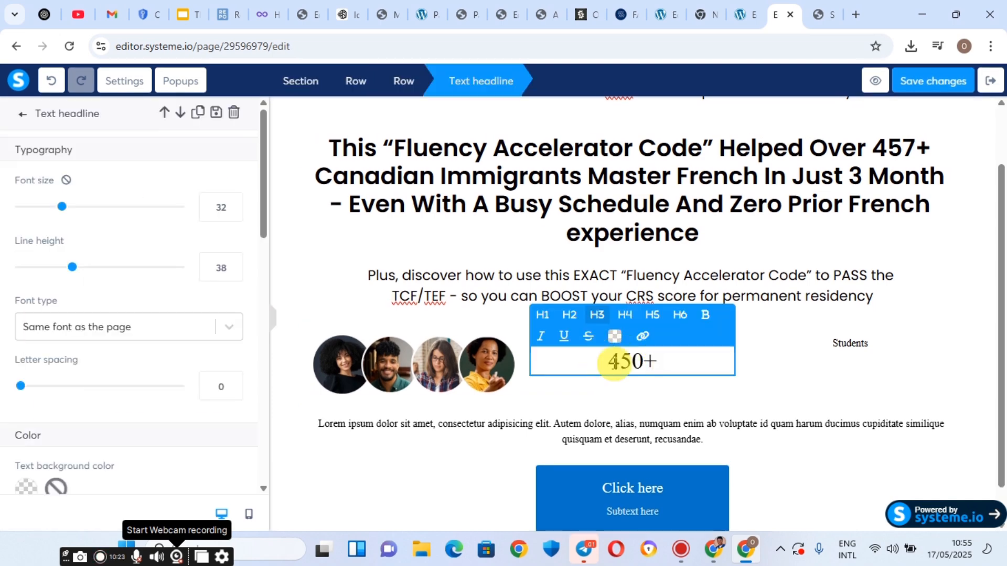
click(772, 360)
click(777, 361)
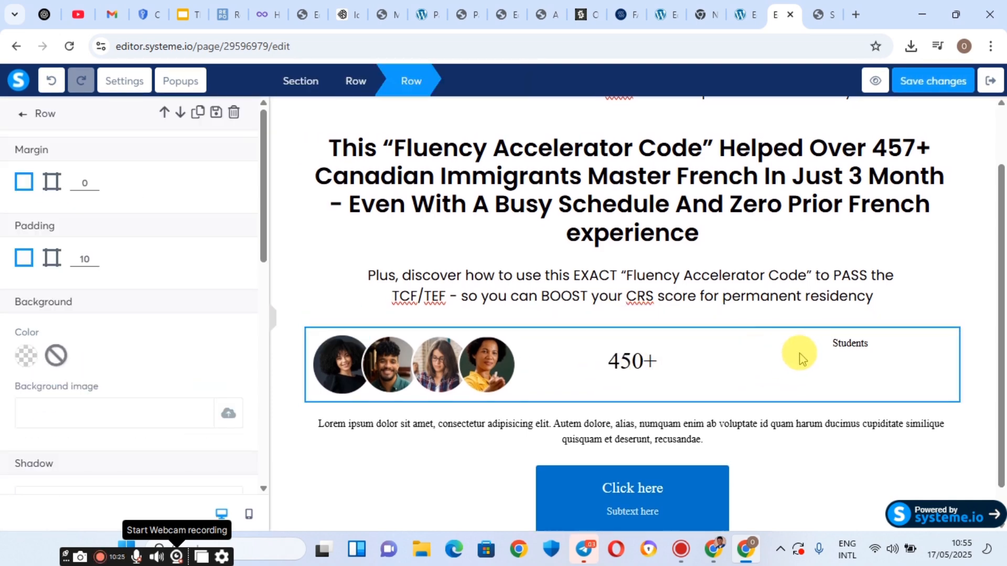
Switch the selection back and forth between the Students text and the whole row.
click(827, 352)
click(812, 371)
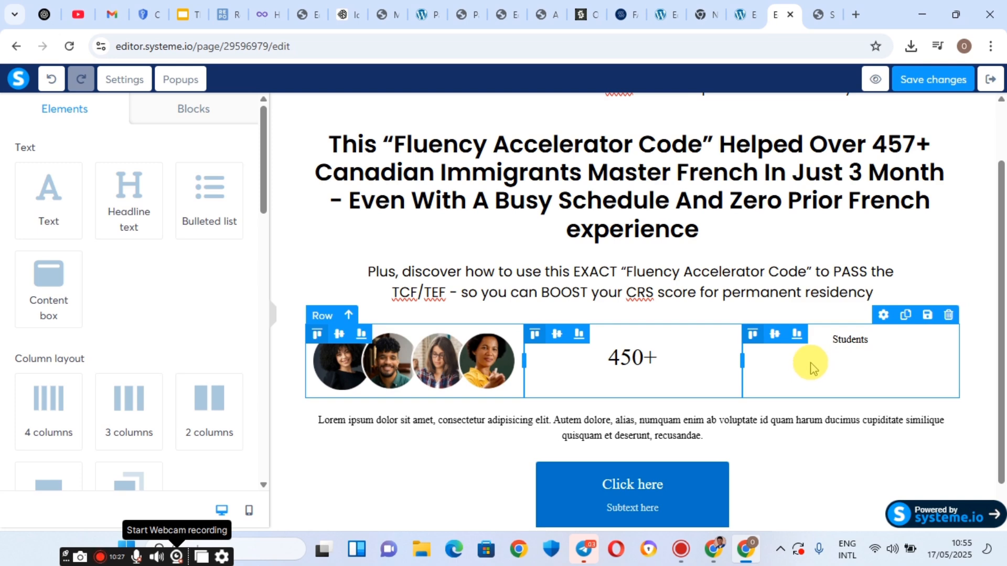
click(796, 352)
click(792, 366)
click(899, 330)
click(911, 361)
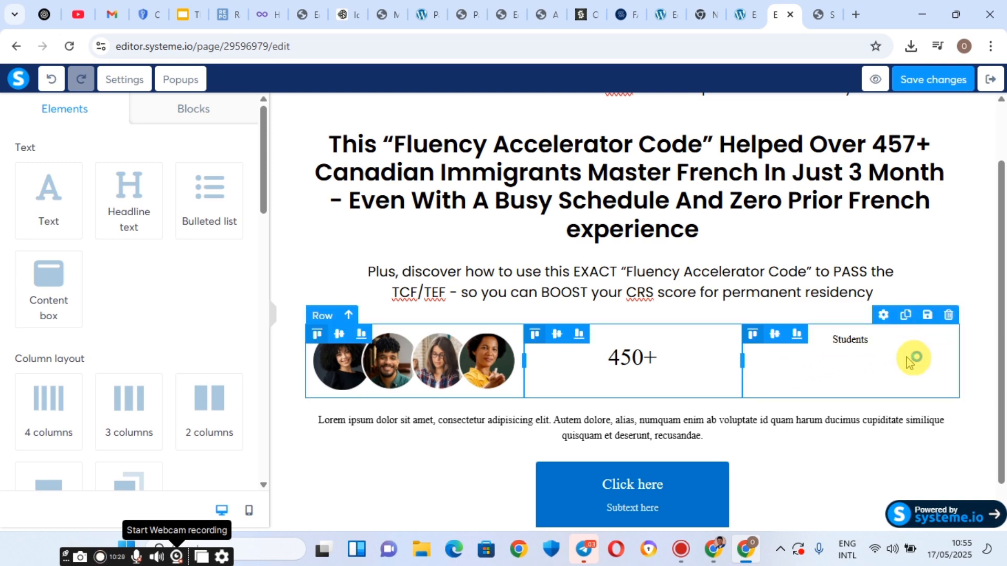
click(826, 338)
click(764, 355)
click(762, 343)
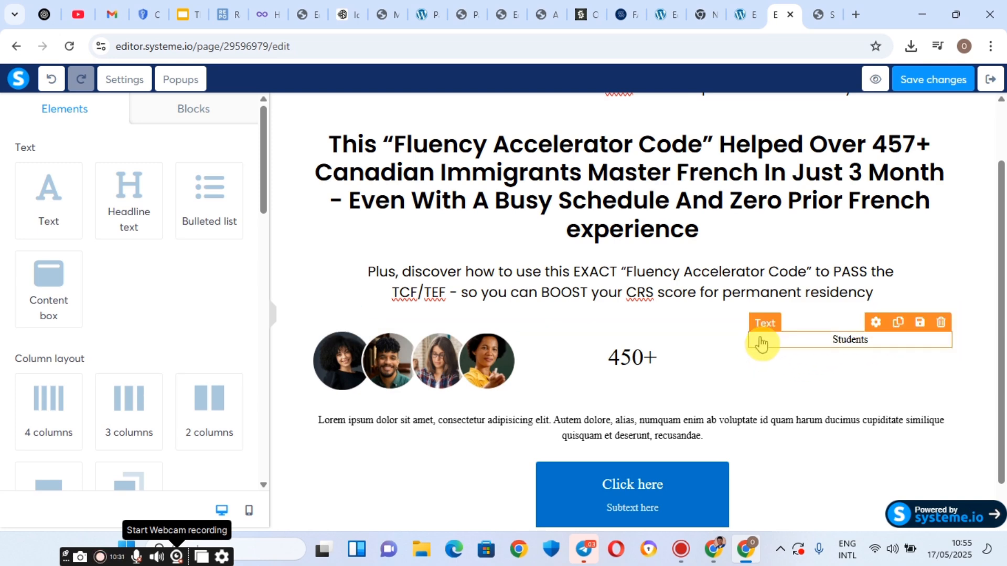
click(788, 353)
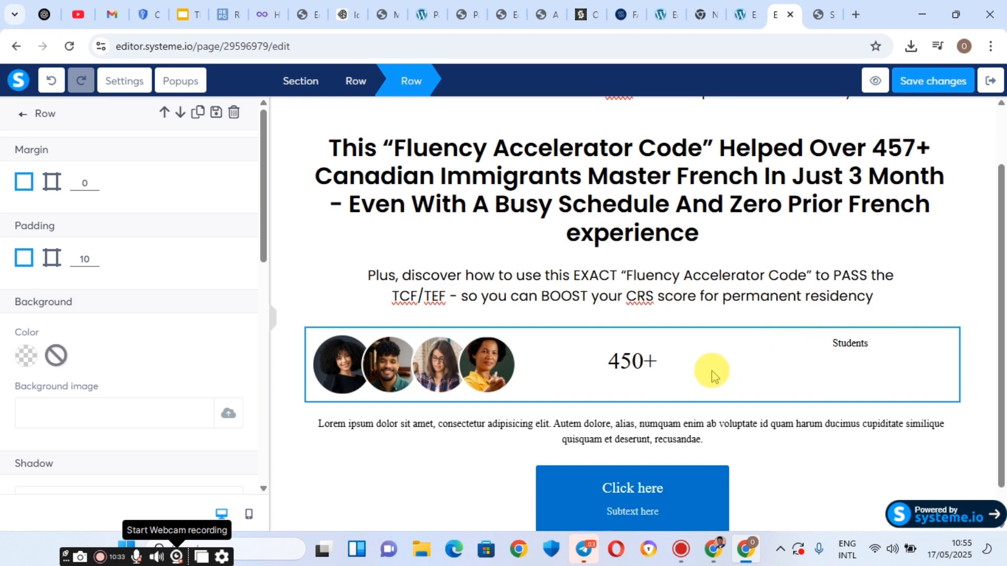
Edit the 450+ headline, then drag the 450+/Students divider left to widen Students.
click(412, 361)
click(643, 356)
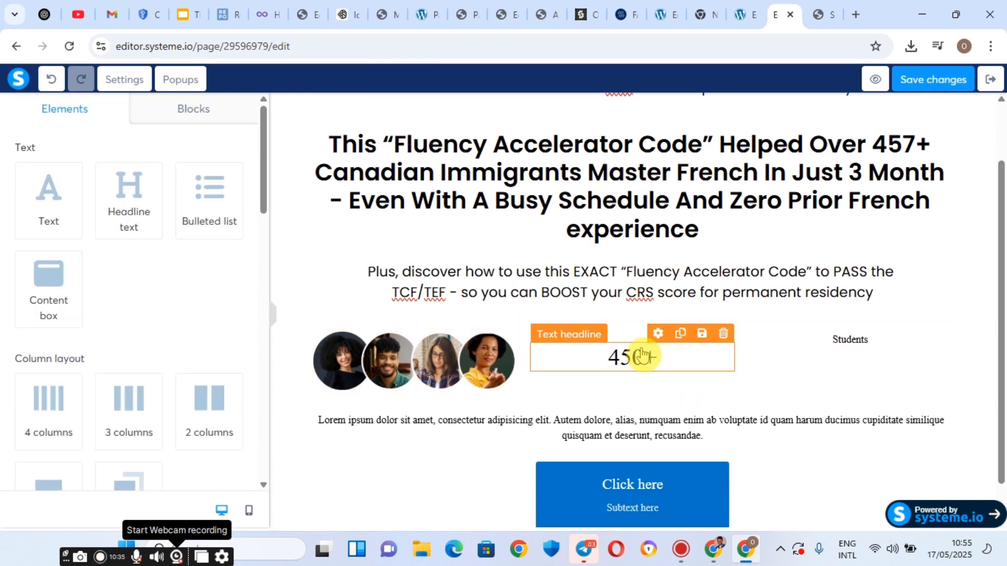
click(650, 355)
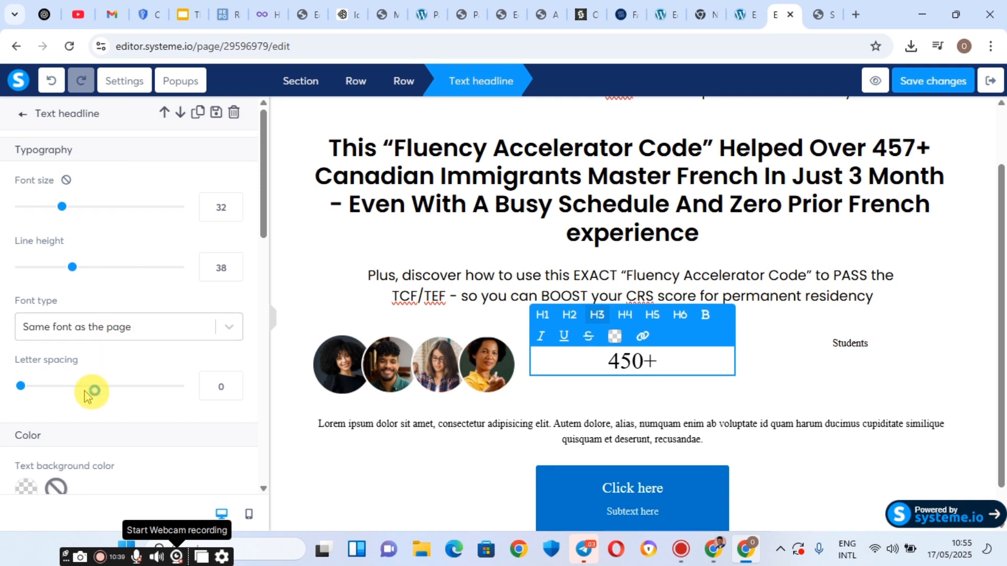
scroll(88, 394, down, 5)
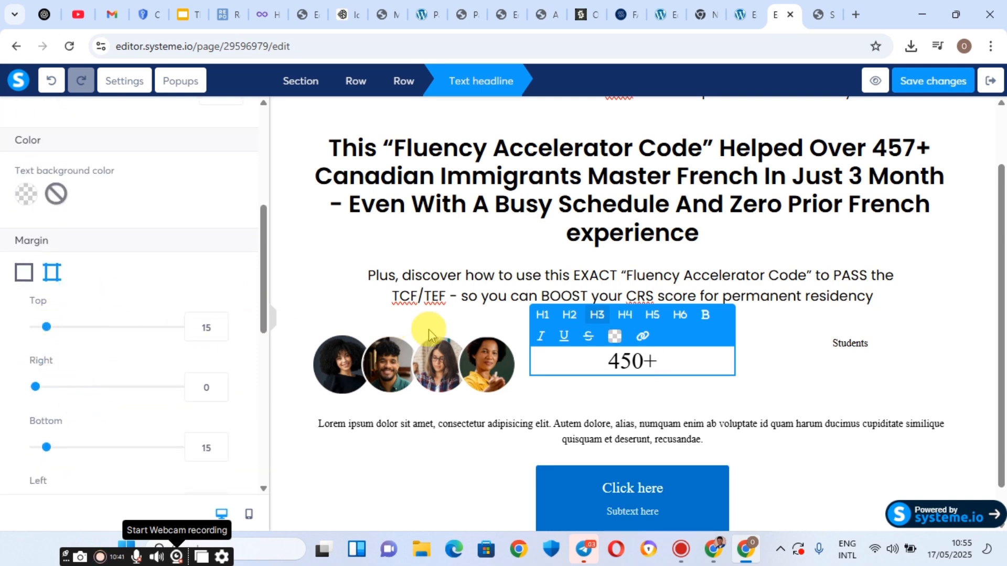
click(461, 351)
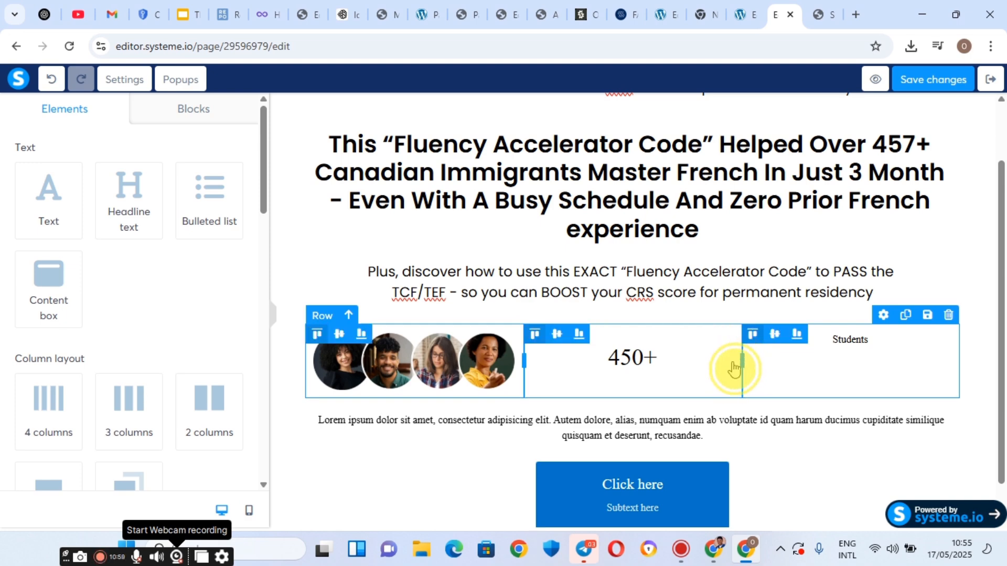
drag(735, 368, 634, 368)
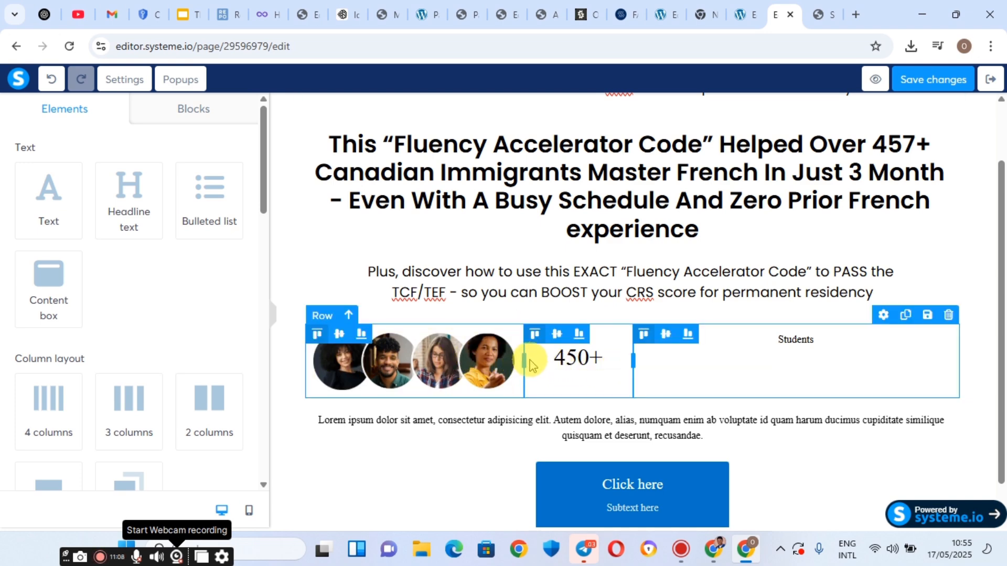
Widen the avatar image column, fit 450+ on one line, then pull the Students divider left.
drag(524, 360, 596, 371)
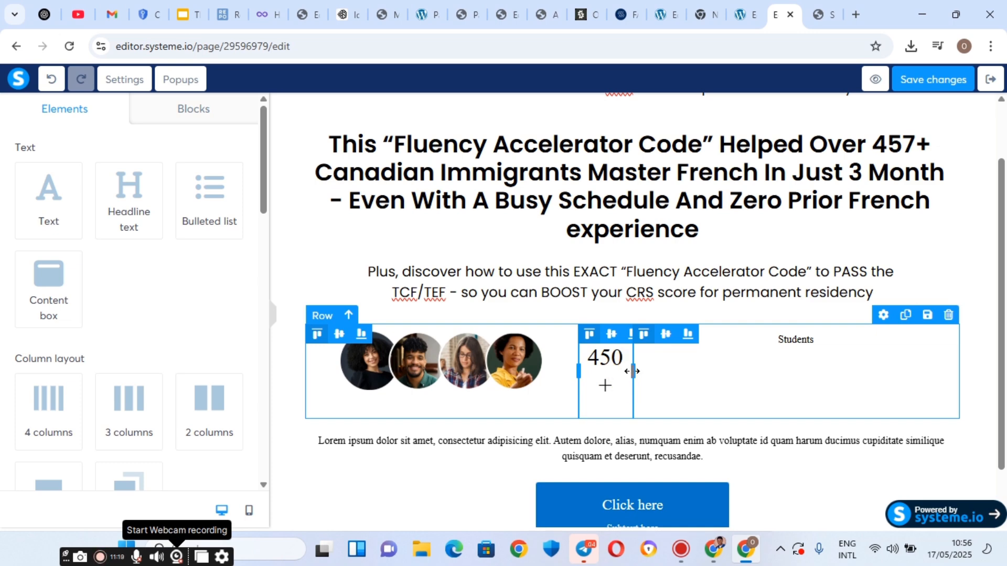
drag(634, 371, 764, 377)
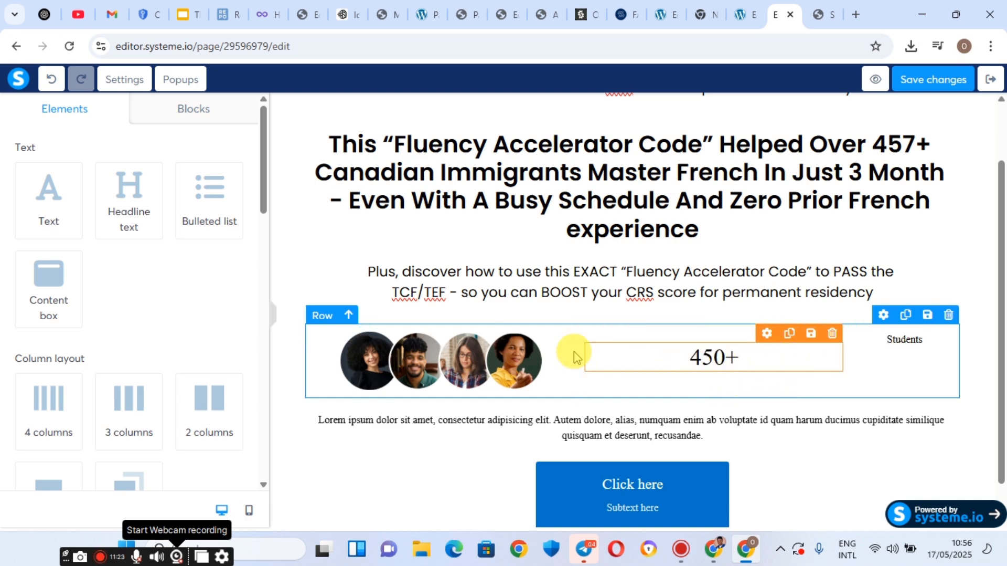
click(852, 354)
drag(851, 357, 776, 363)
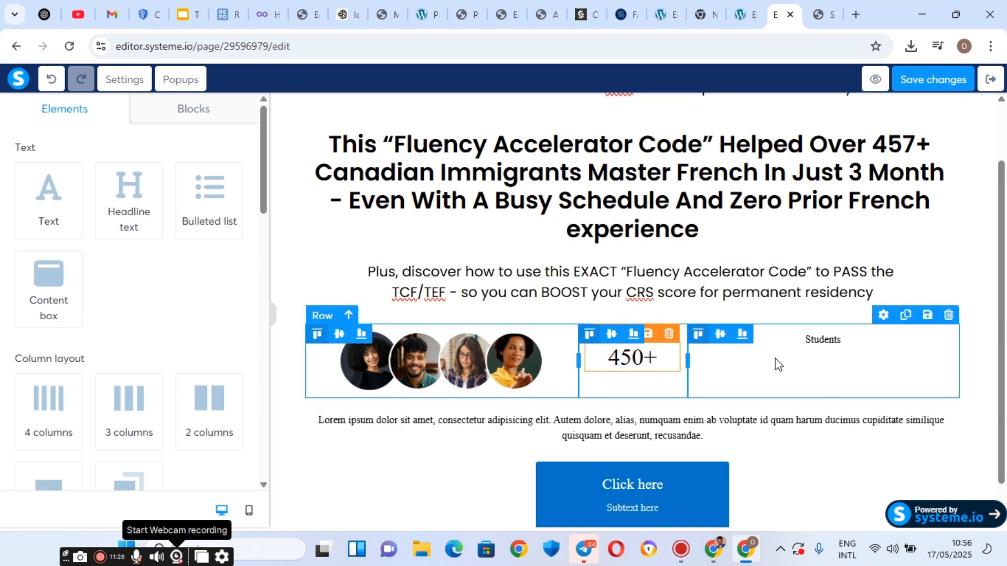
Left-align the Students text.
click(828, 351)
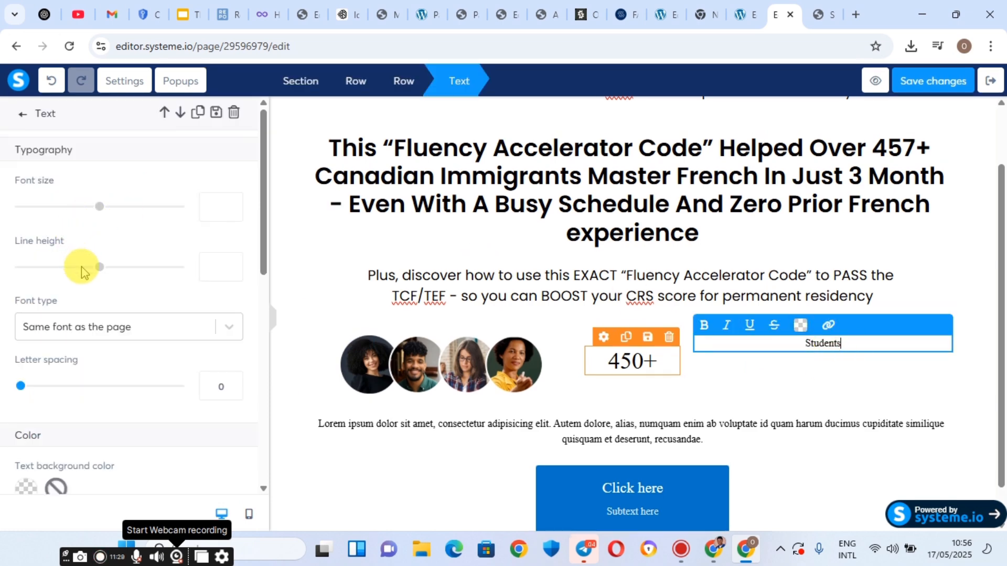
scroll(97, 318, down, 5)
scroll(94, 315, down, 3)
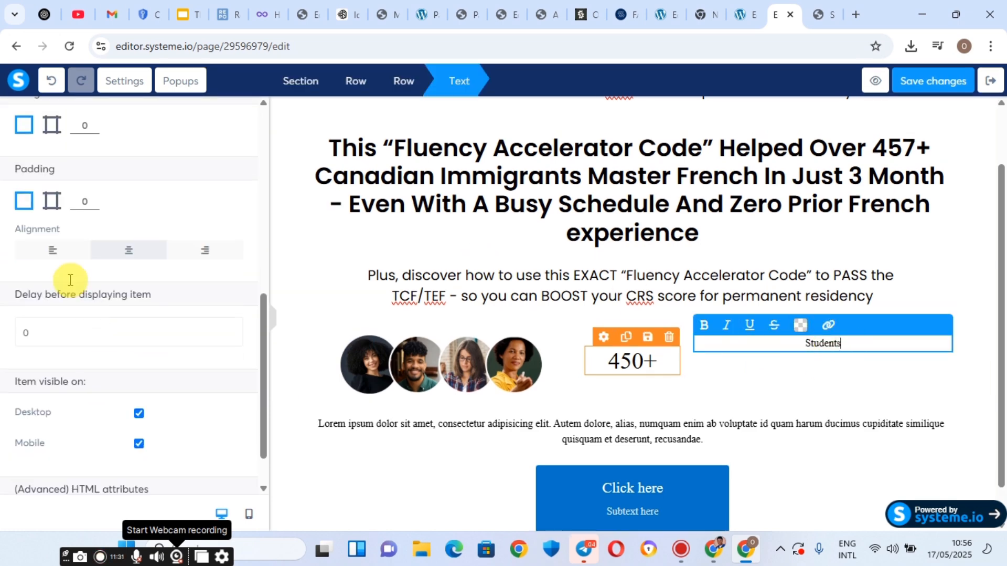
click(52, 255)
click(52, 253)
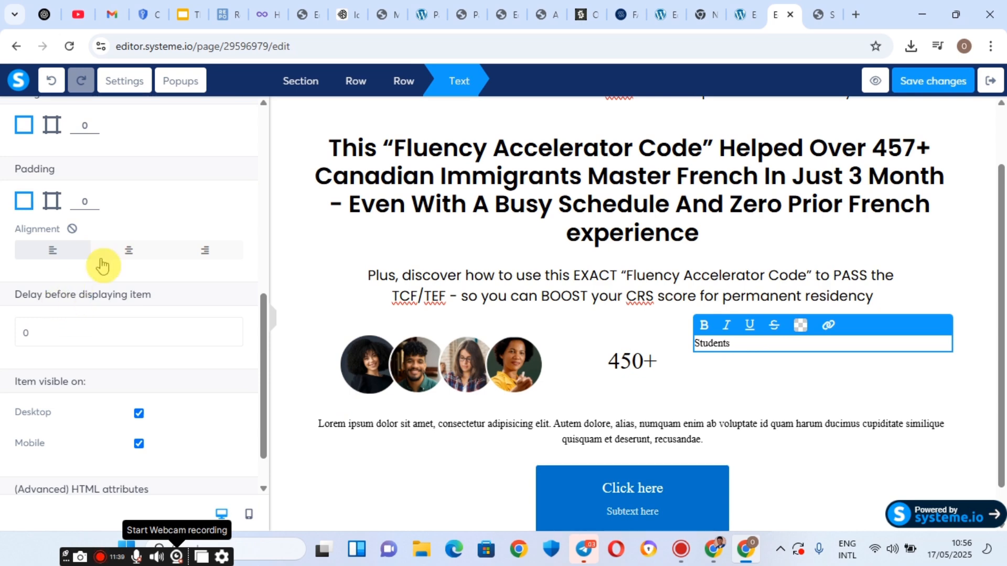
Give Students separate margins: 23 top, 2 left and 129 right.
scroll(100, 265, up, 10)
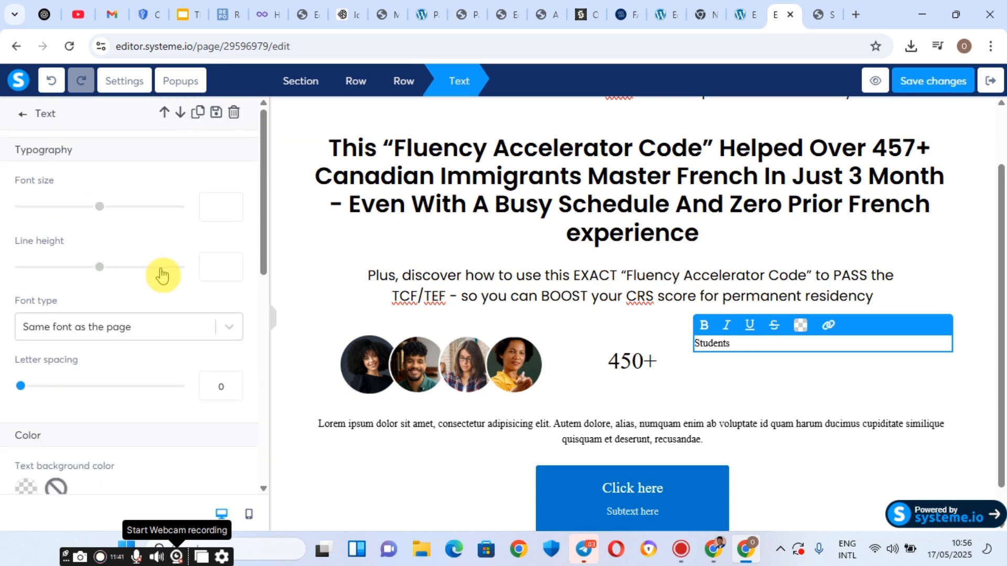
scroll(181, 252, down, 10)
scroll(181, 255, down, 1)
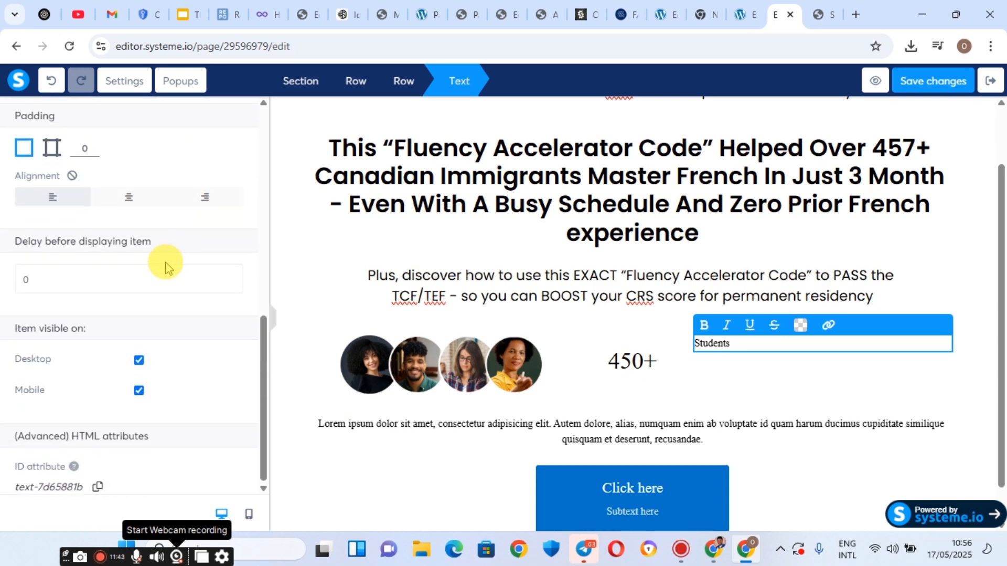
scroll(137, 278, up, 3)
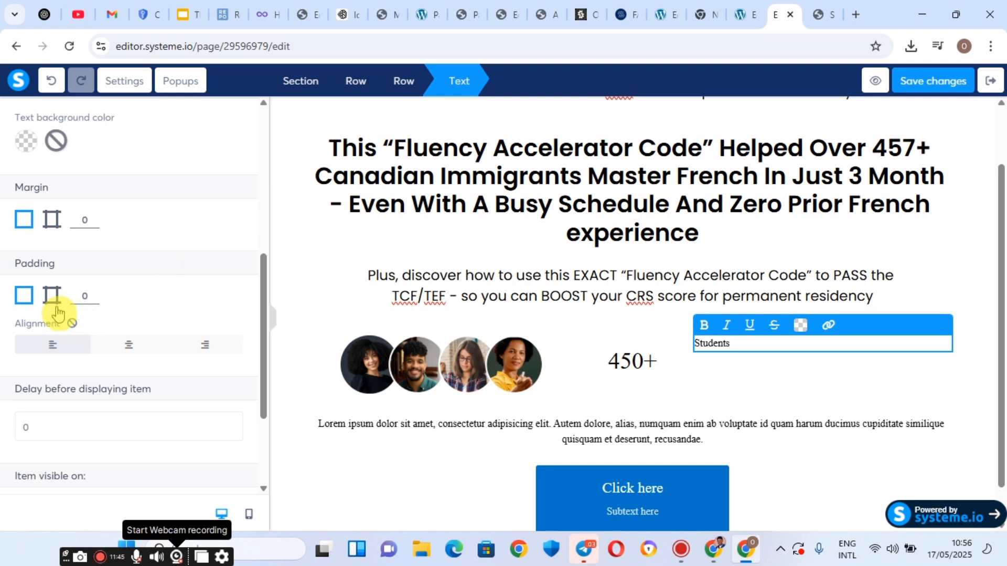
click(50, 222)
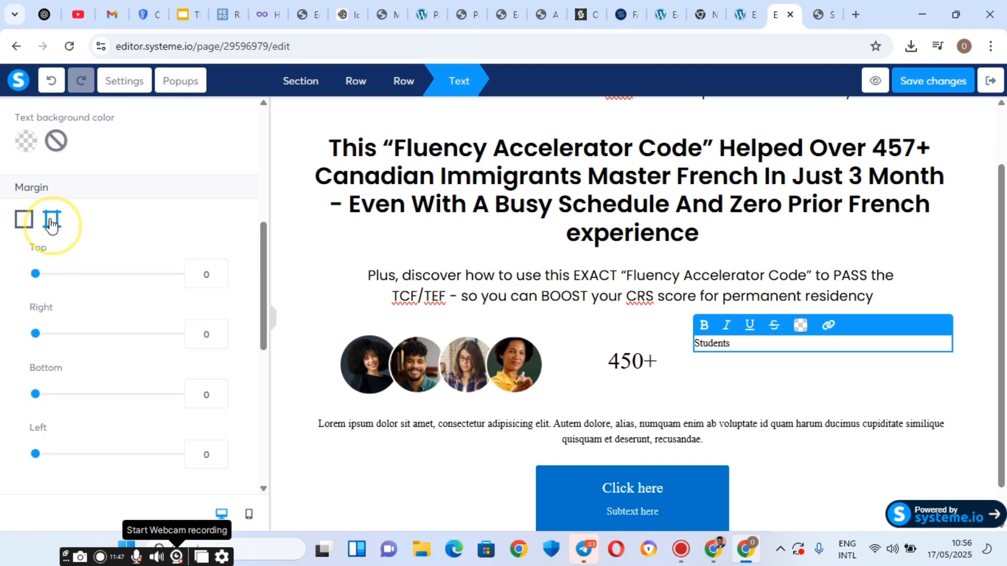
drag(42, 278, 54, 282)
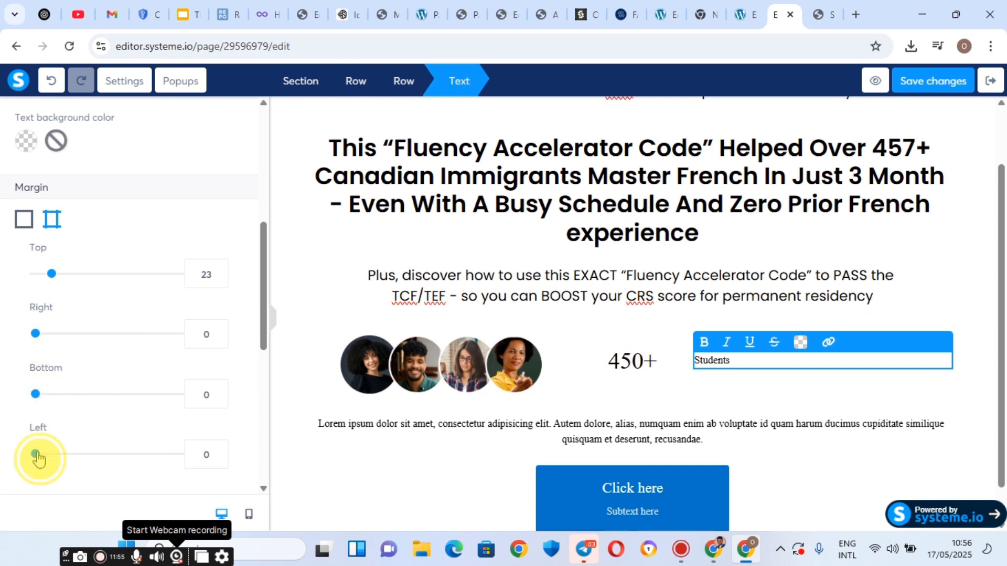
mouse_move(36, 454)
mouse_down()
mouse_move(56, 455)
mouse_move(38, 454)
mouse_up()
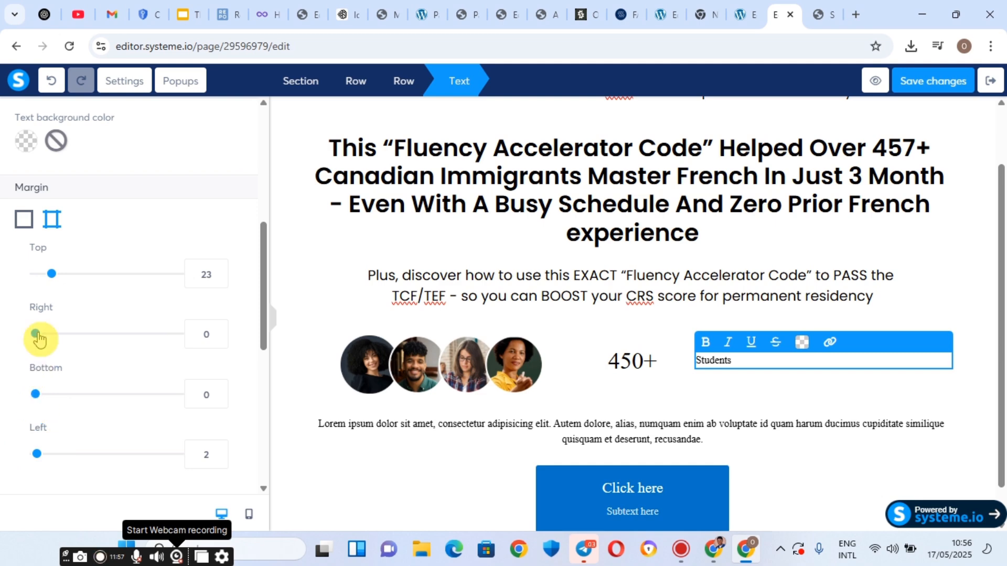
drag(35, 333, 128, 363)
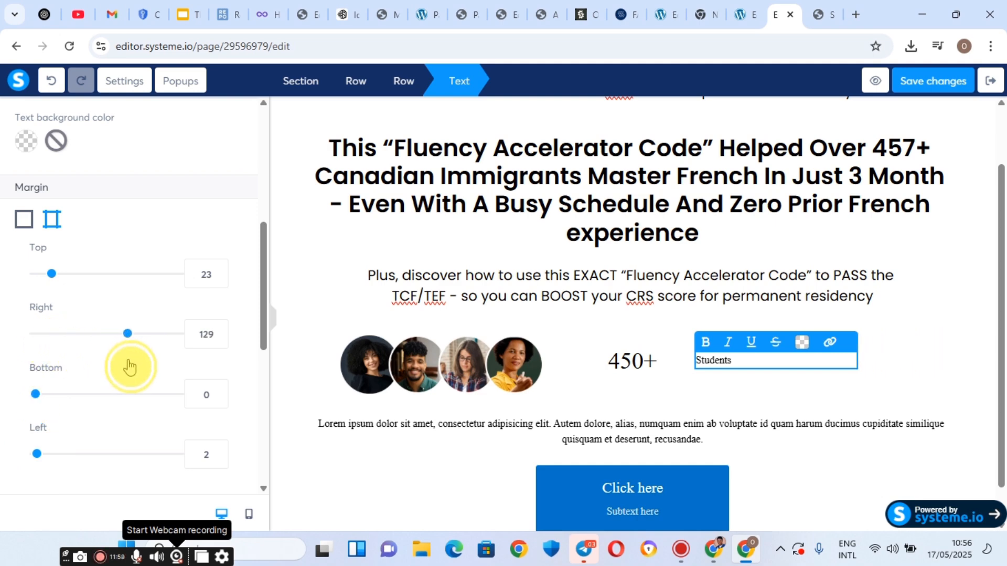
Right-align the 450+ headline so it sits against the Students label.
click(665, 367)
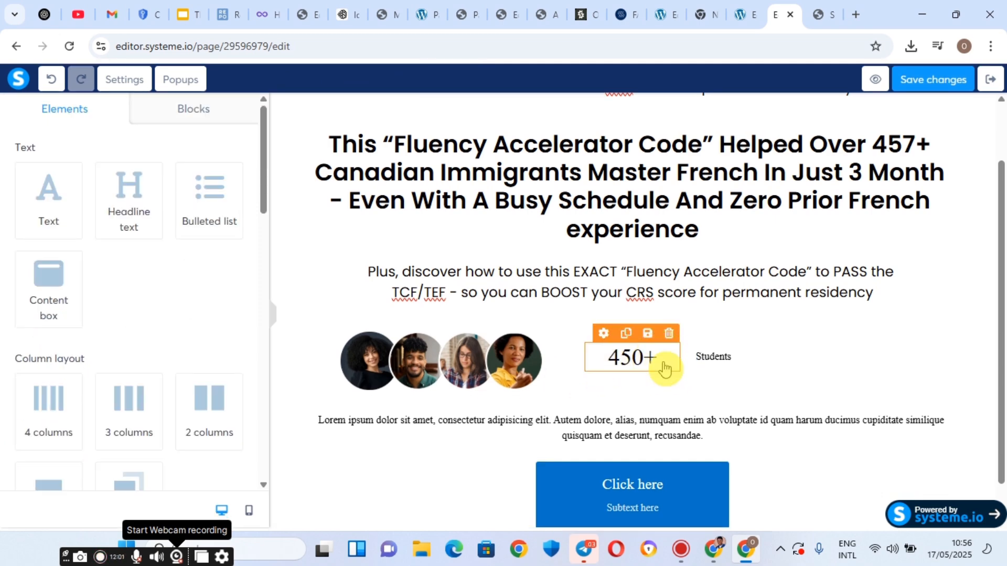
click(664, 362)
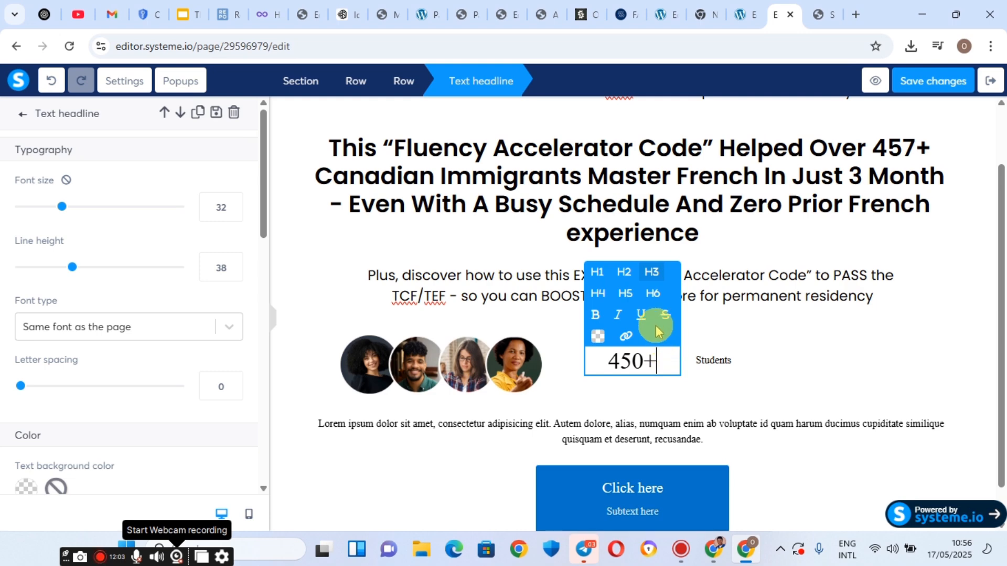
scroll(112, 396, down, 10)
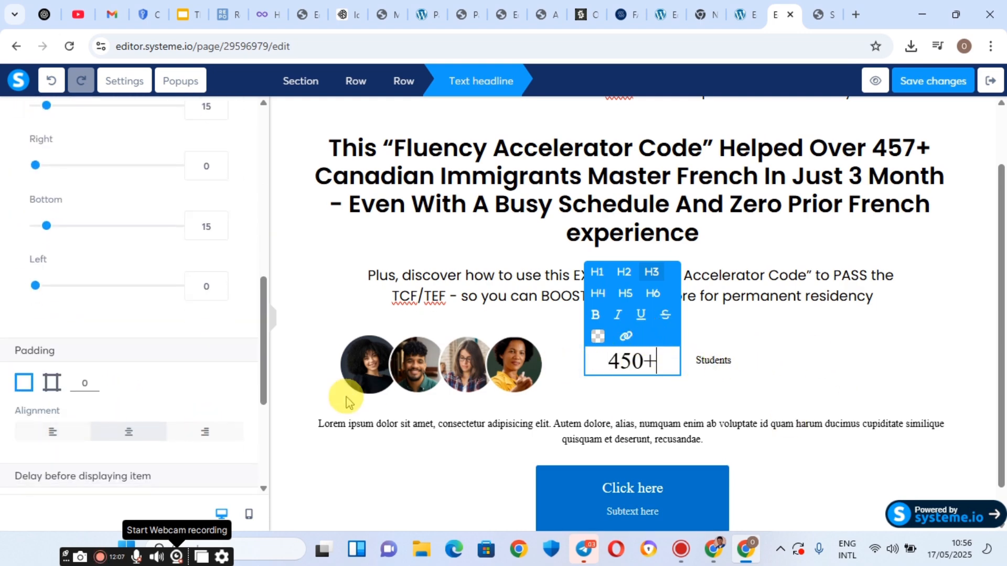
click(224, 443)
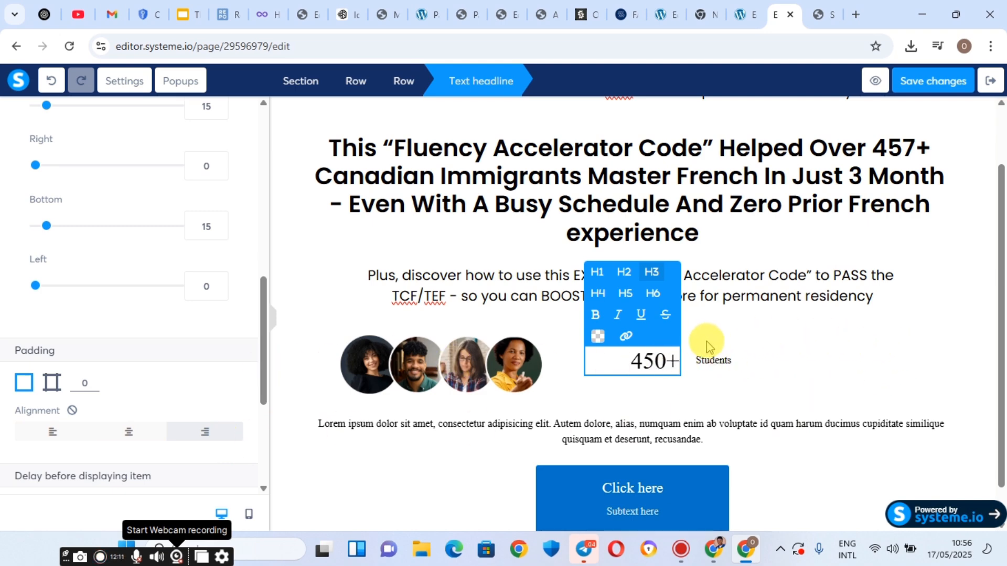
click(854, 351)
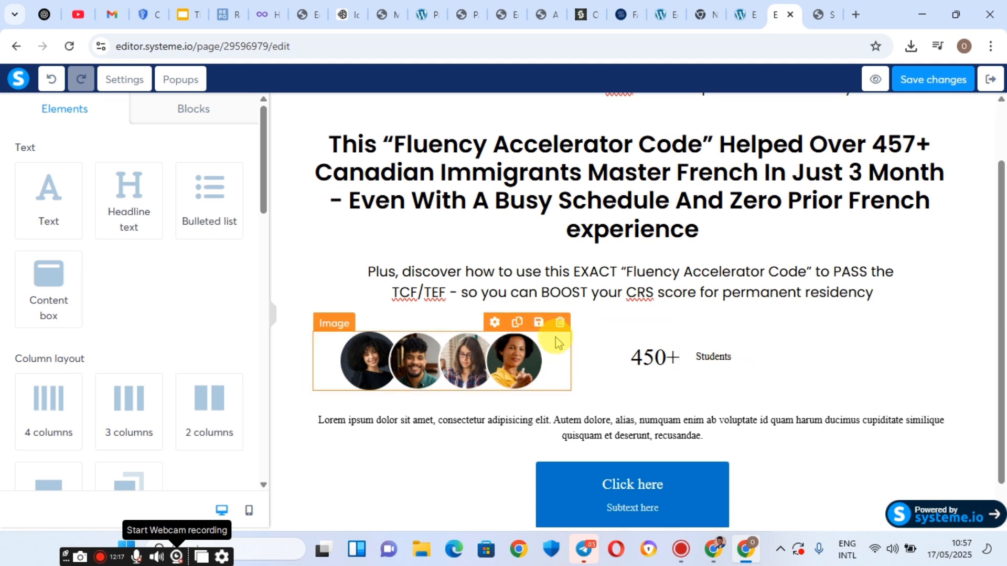
Right-align the avatar image within its column.
click(361, 379)
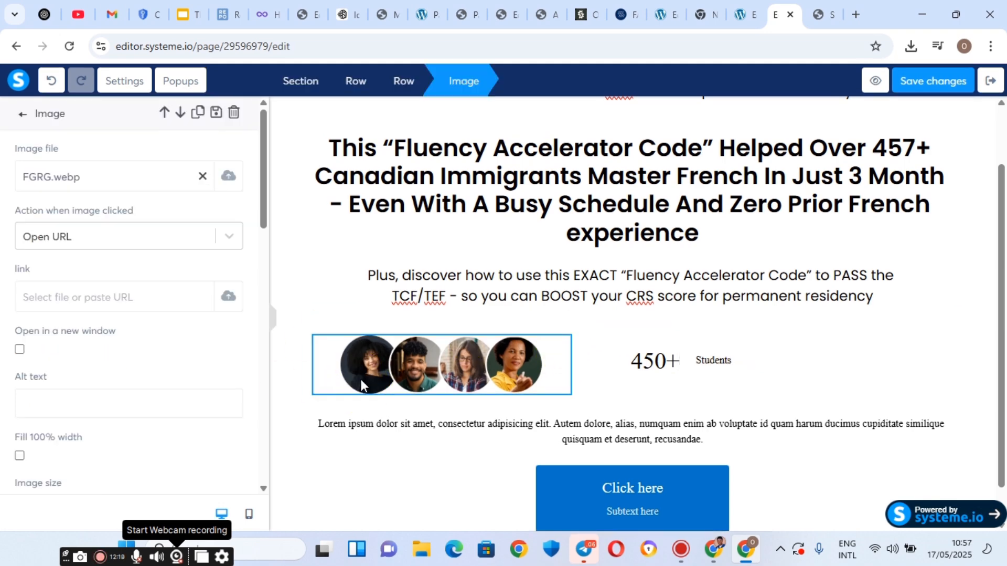
scroll(135, 342, down, 6)
scroll(223, 348, up, 2)
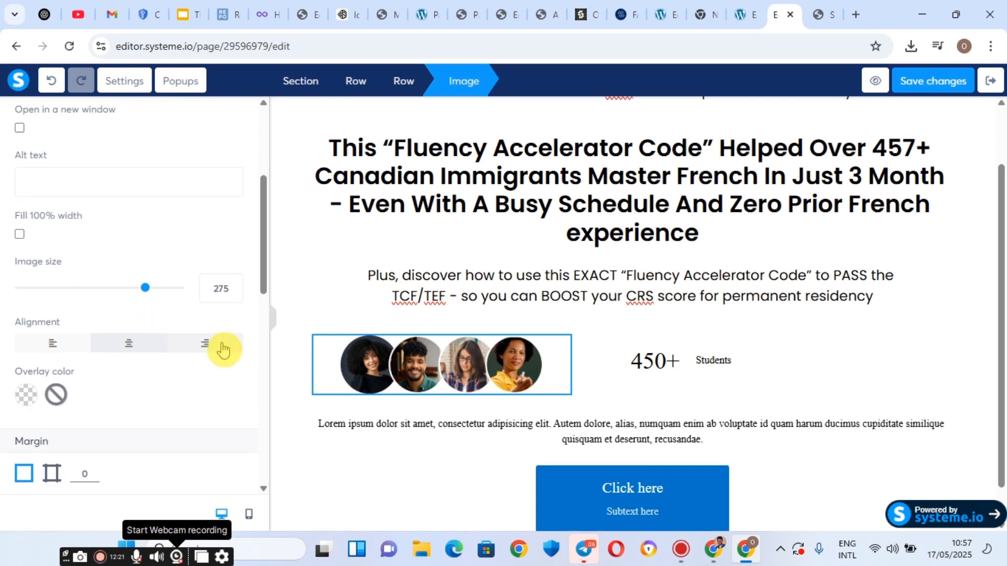
click(217, 352)
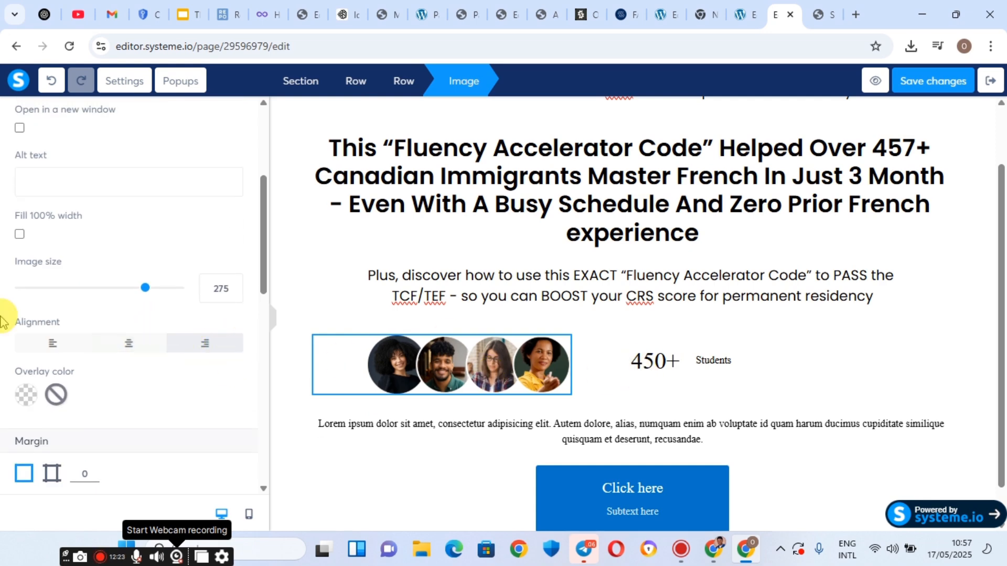
scroll(82, 381, down, 2)
scroll(59, 361, up, 2)
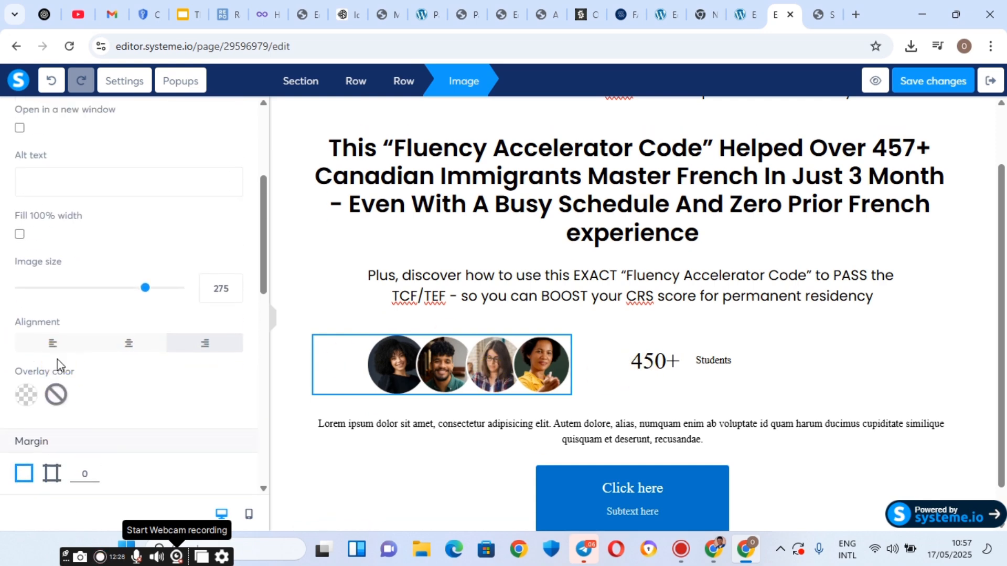
scroll(57, 363, down, 2)
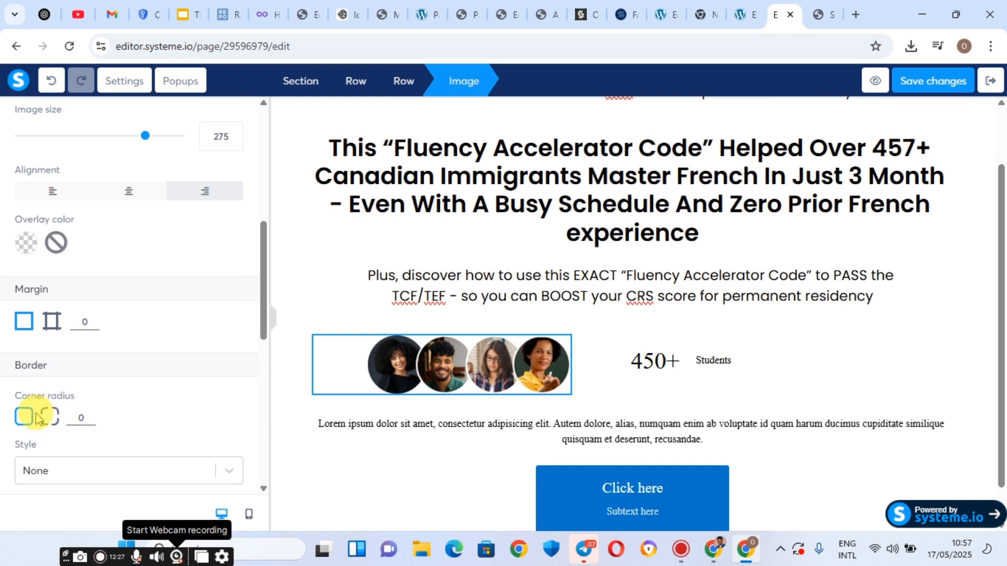
scroll(36, 416, down, 6)
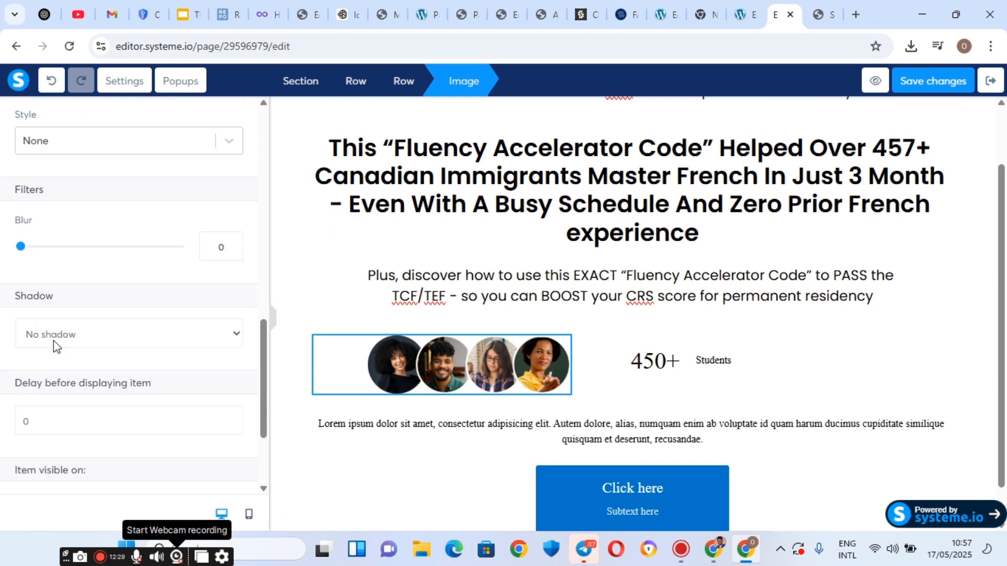
scroll(56, 347, down, 1)
scroll(47, 383, up, 8)
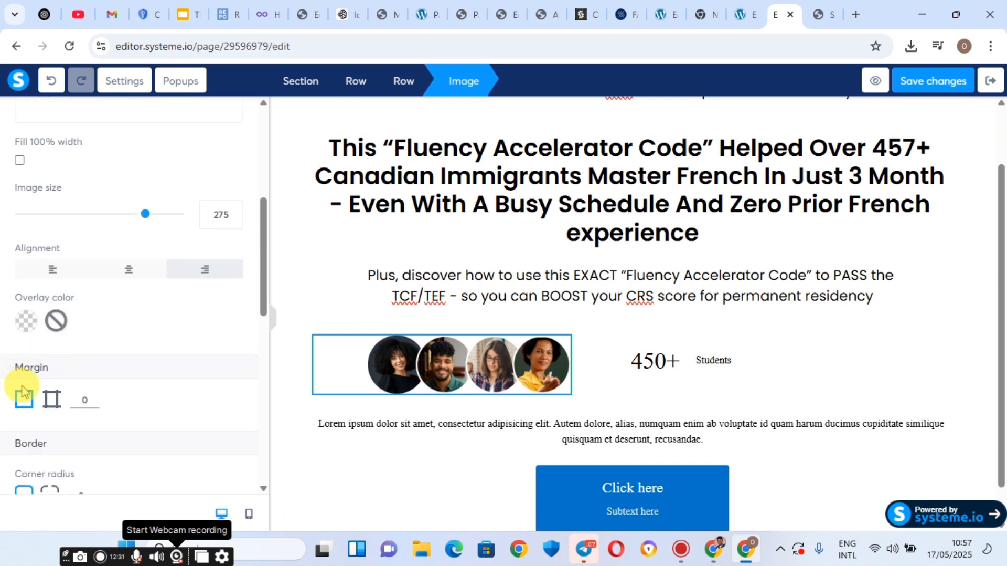
scroll(26, 372, down, 1)
Set per-side margins on the avatar image, right at 0 and left raised to 44, then deselect it.
click(48, 328)
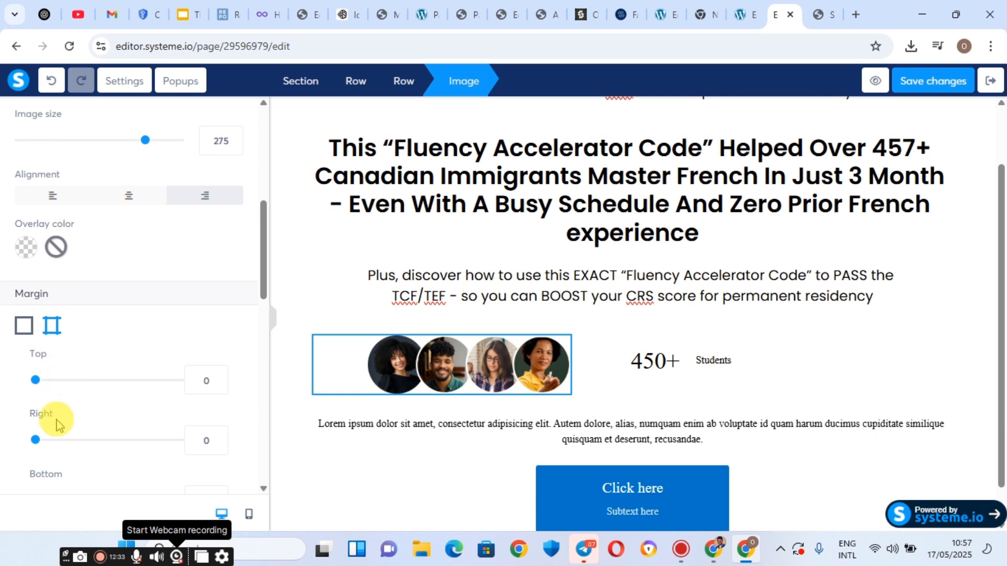
scroll(56, 420, down, 2)
mouse_move(40, 414)
mouse_down()
mouse_move(69, 420)
mouse_move(52, 412)
mouse_up()
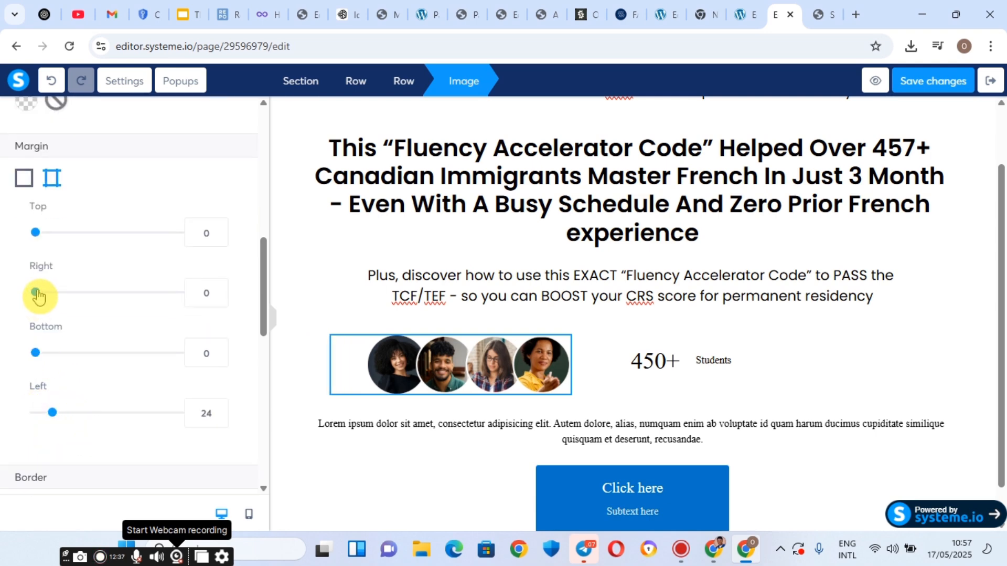
mouse_move(38, 297)
mouse_down()
mouse_move(53, 296)
mouse_move(33, 298)
mouse_up()
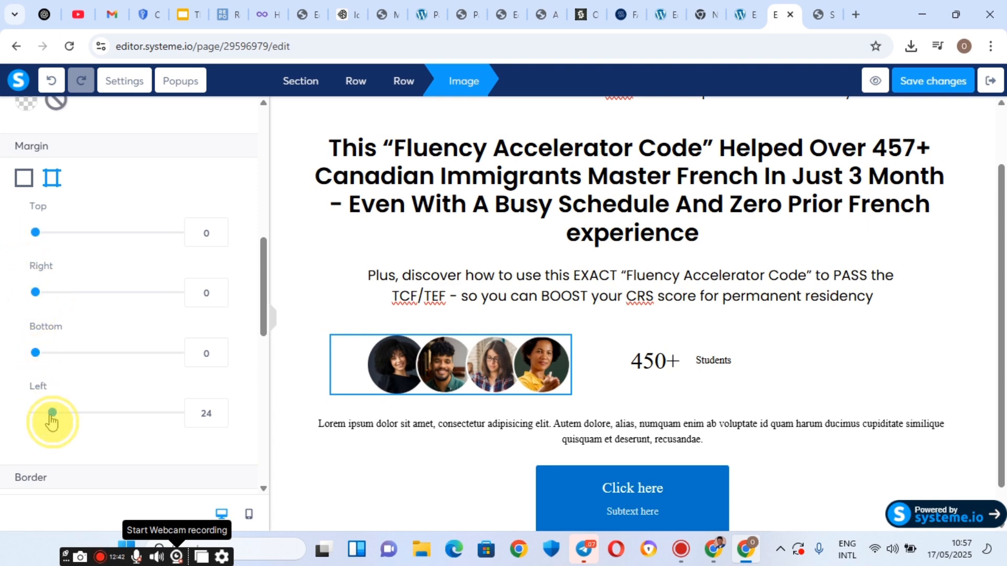
drag(52, 412, 67, 412)
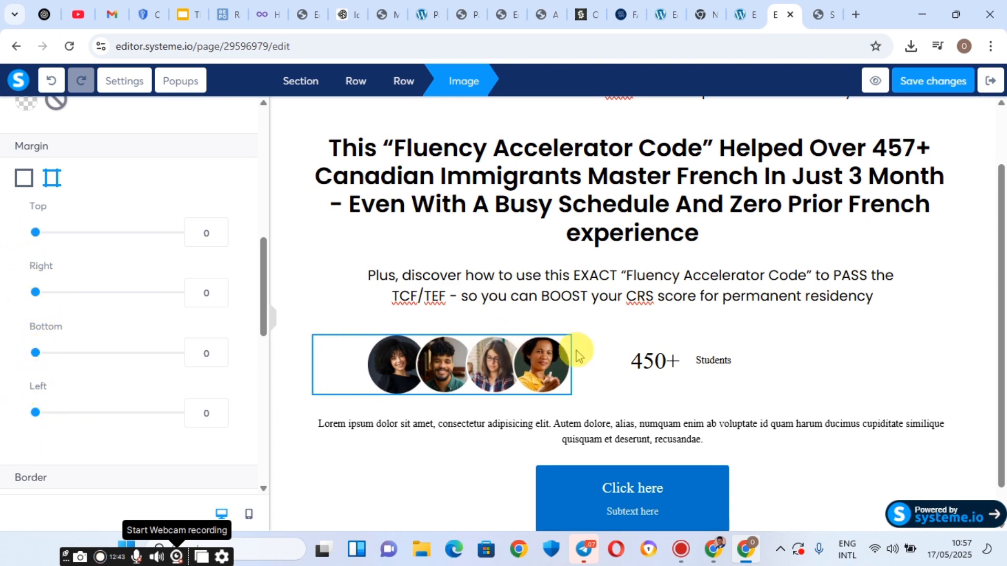
click(626, 363)
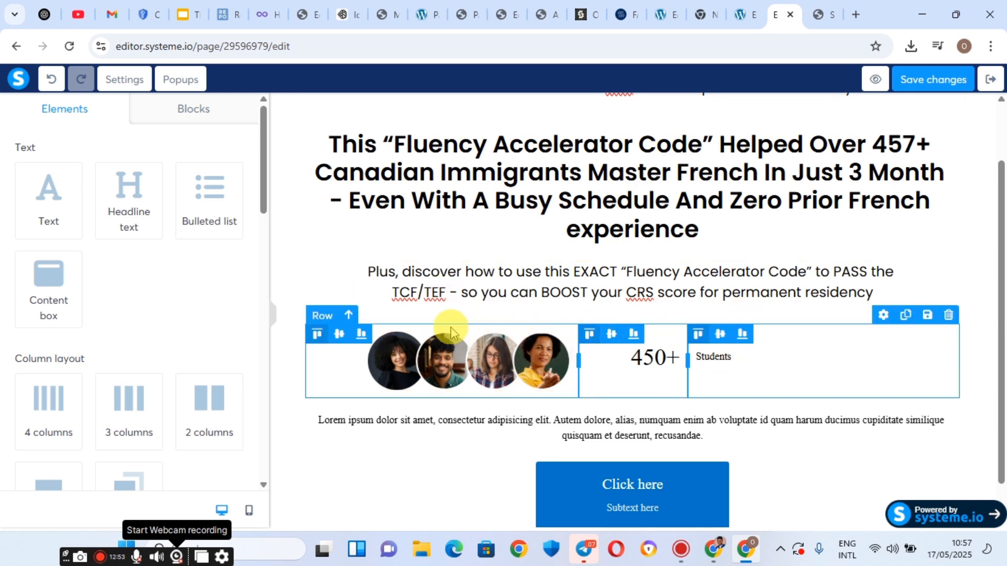
Delete the avatars and 450+ Students row.
click(321, 317)
right_click(320, 318)
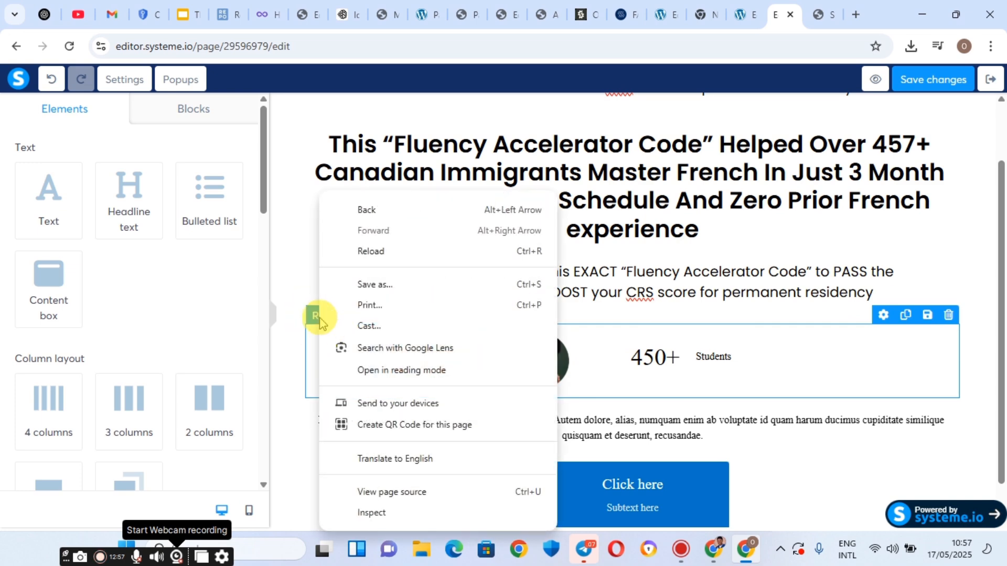
click(914, 345)
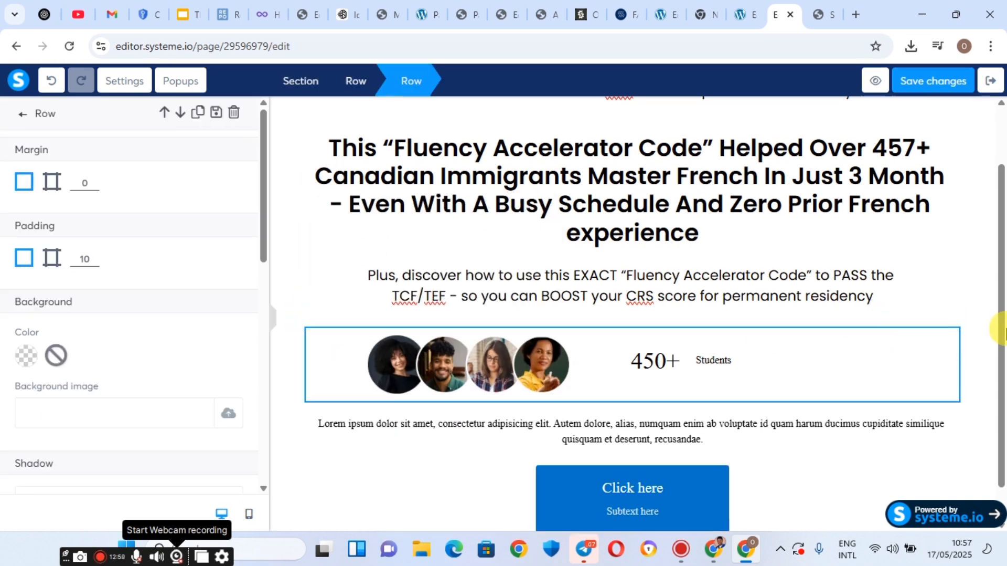
click(928, 323)
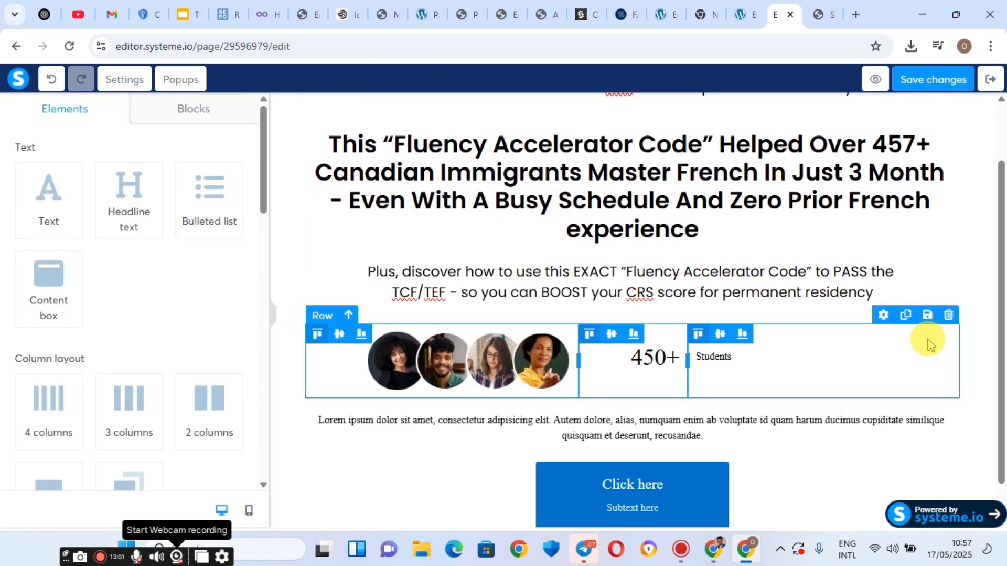
click(949, 315)
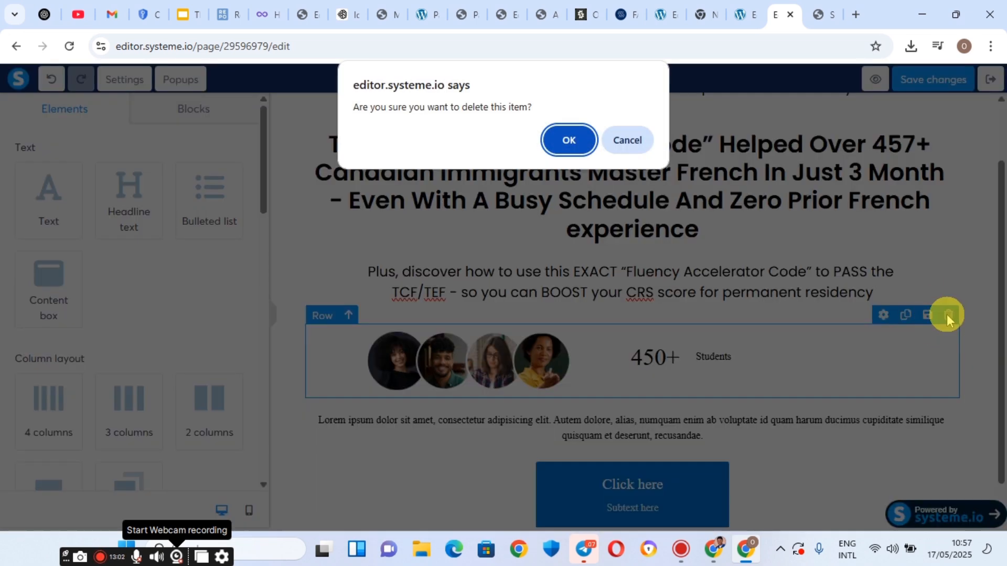
click(574, 141)
Add a new row below the subheadline with an image placeholder and a headline above it.
scroll(39, 415, down, 3)
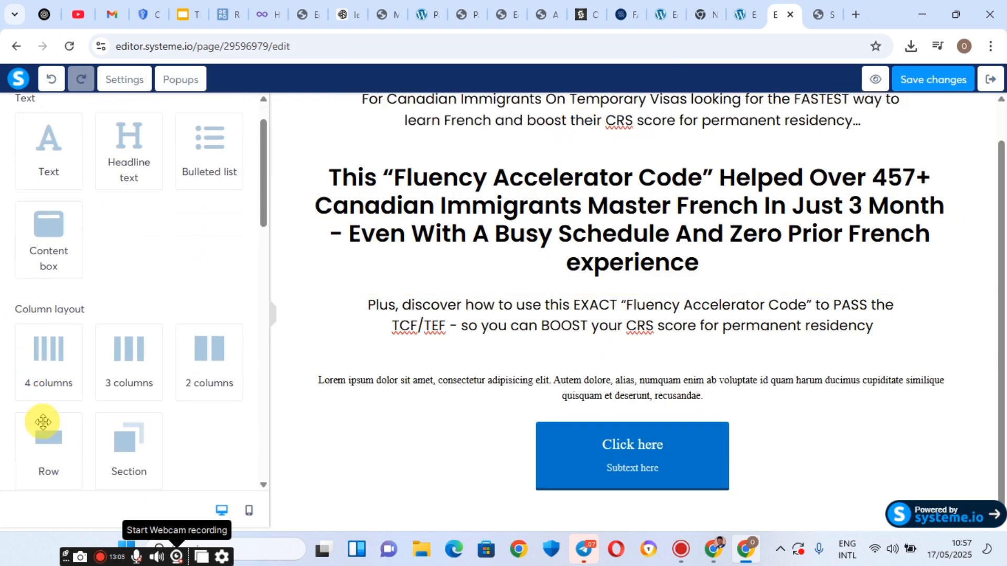
drag(36, 353, 467, 345)
scroll(83, 364, down, 5)
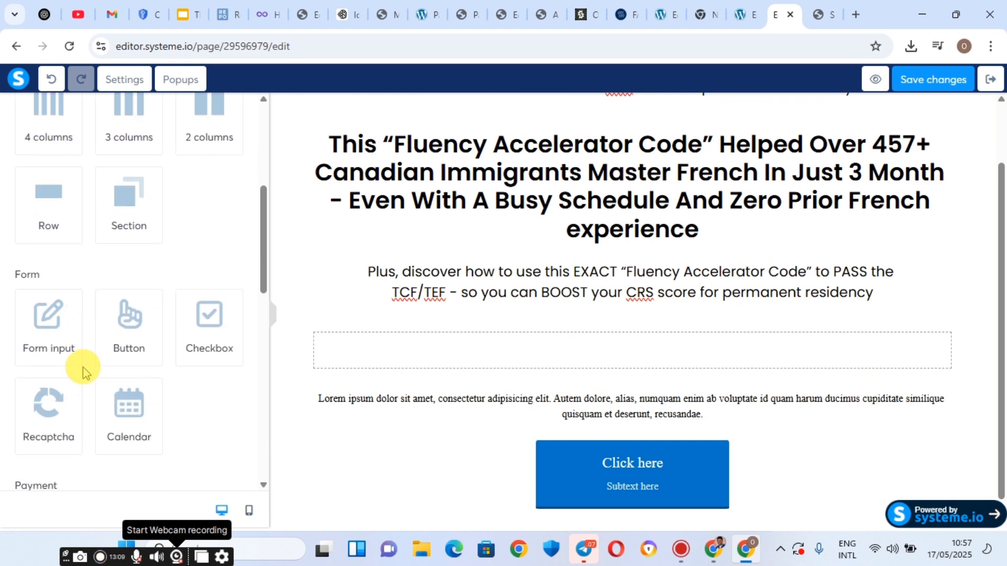
scroll(84, 371, down, 1)
scroll(83, 371, up, 4)
scroll(83, 370, down, 6)
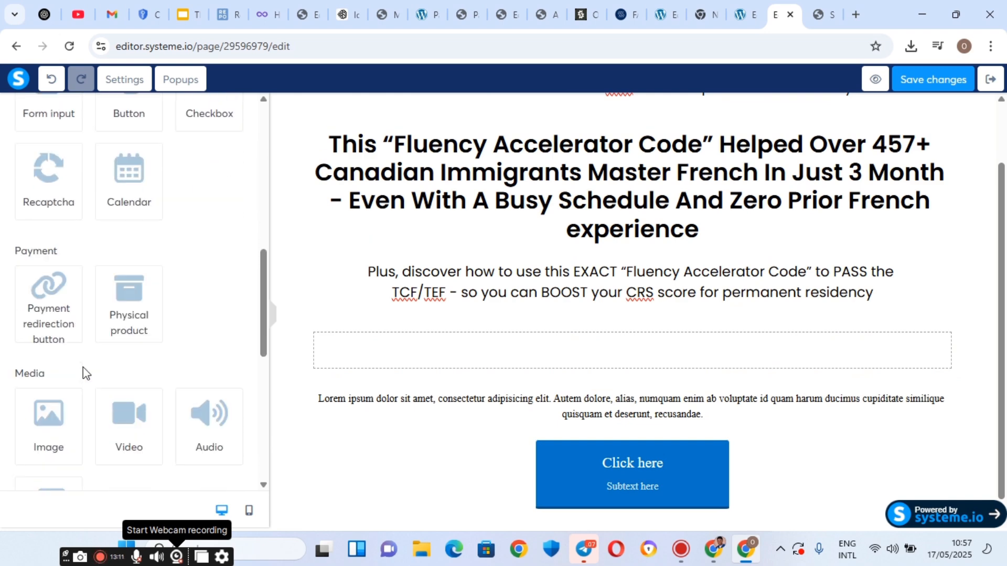
scroll(40, 301, down, 2)
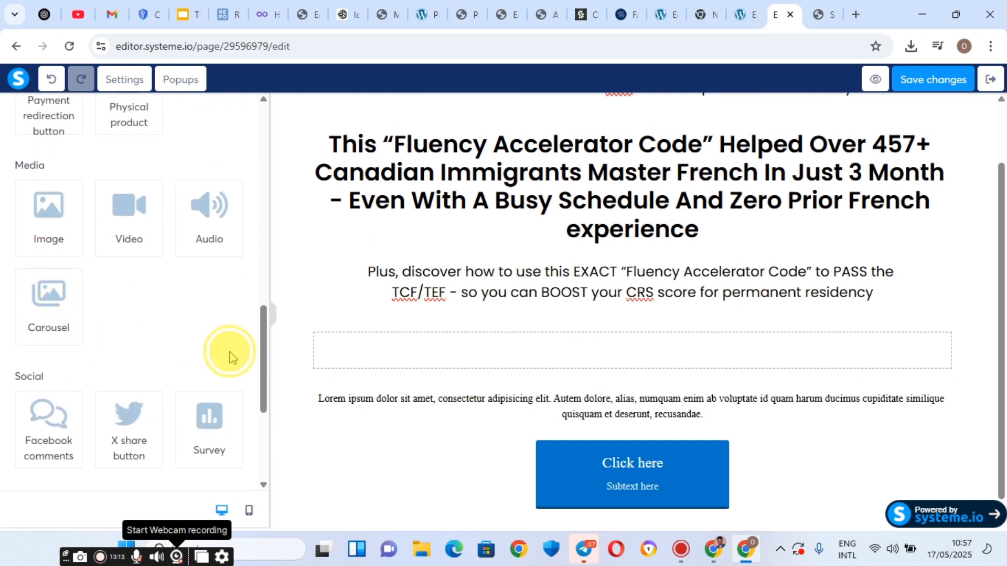
drag(50, 243, 377, 370)
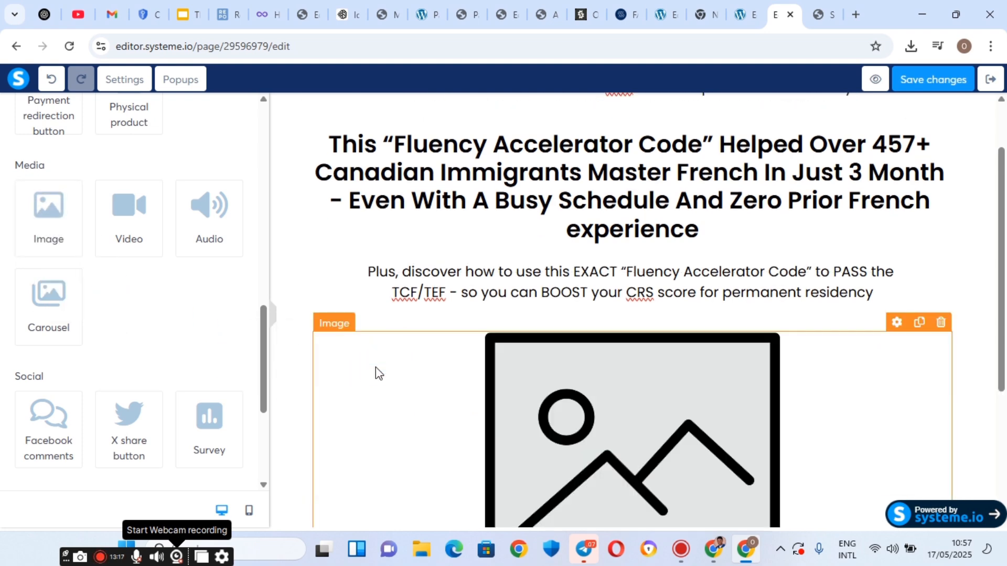
scroll(86, 195, up, 10)
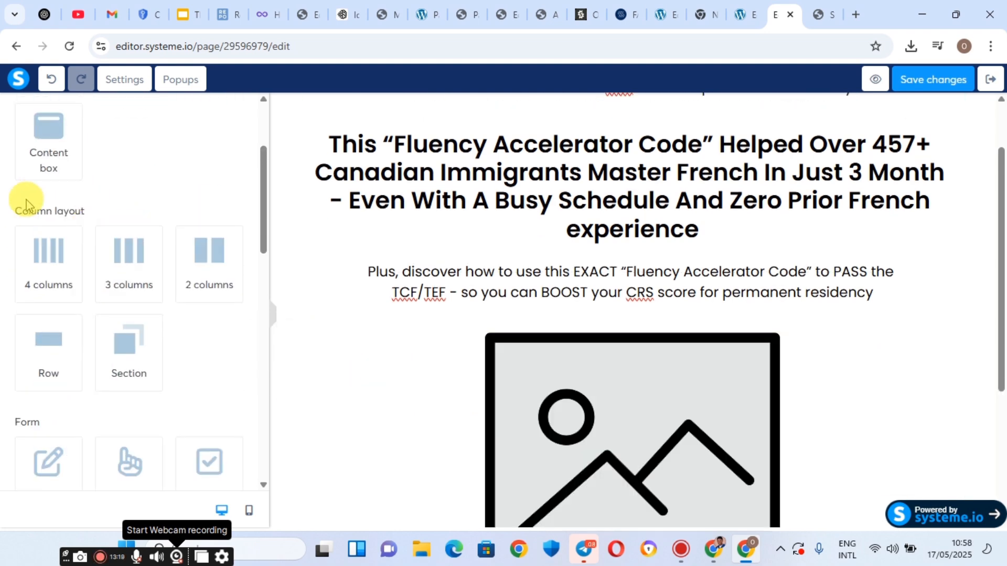
scroll(81, 186, up, 2)
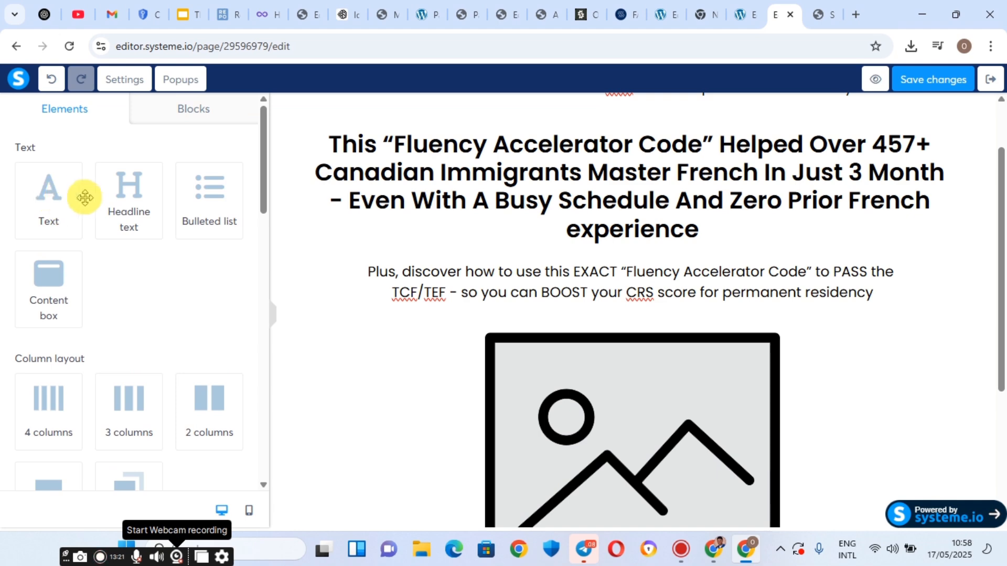
drag(117, 188, 780, 418)
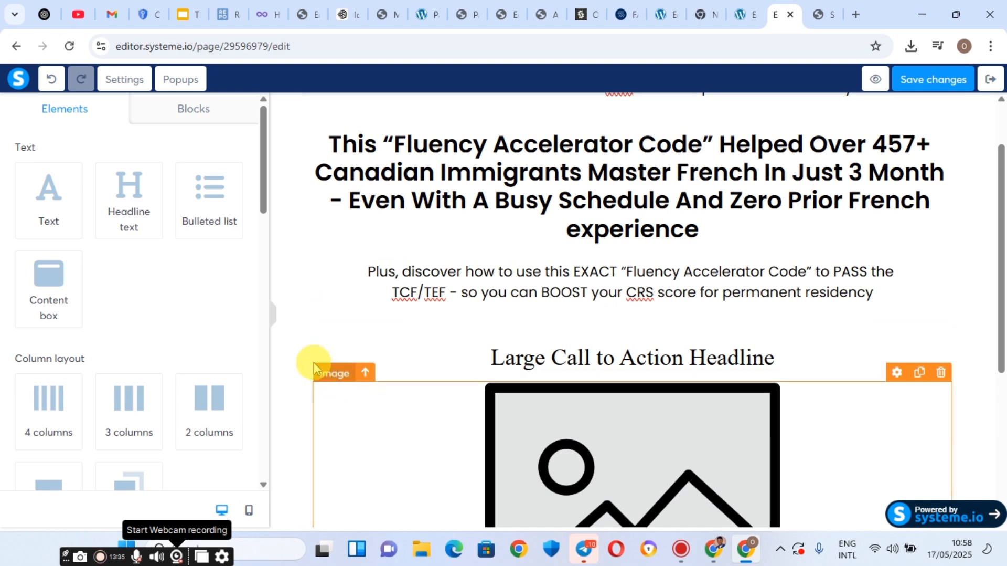
Open the headline-and-image row settings and keep its border style at None.
click(310, 356)
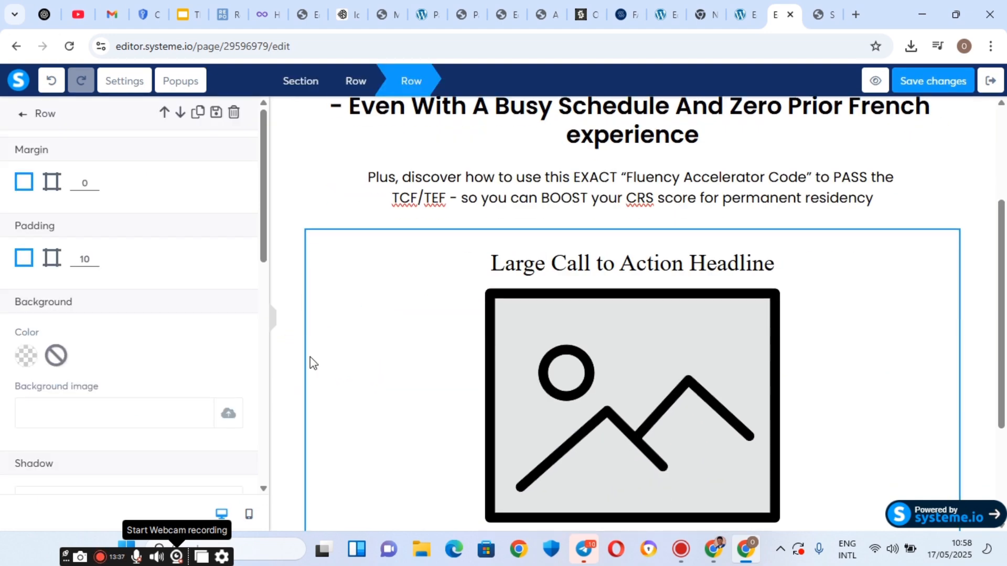
scroll(10, 325, down, 6)
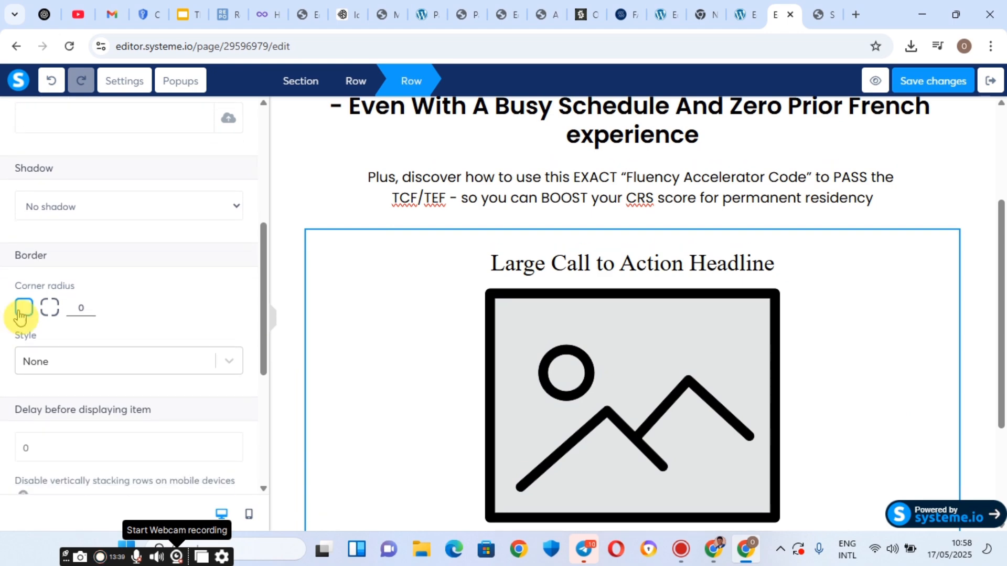
scroll(52, 283, down, 3)
click(160, 219)
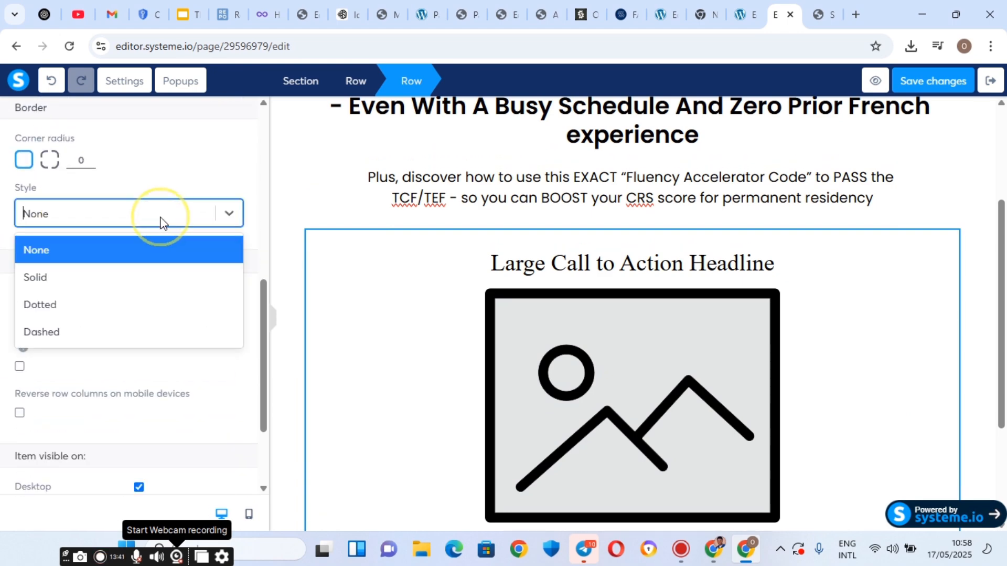
click(161, 220)
scroll(105, 305, down, 3)
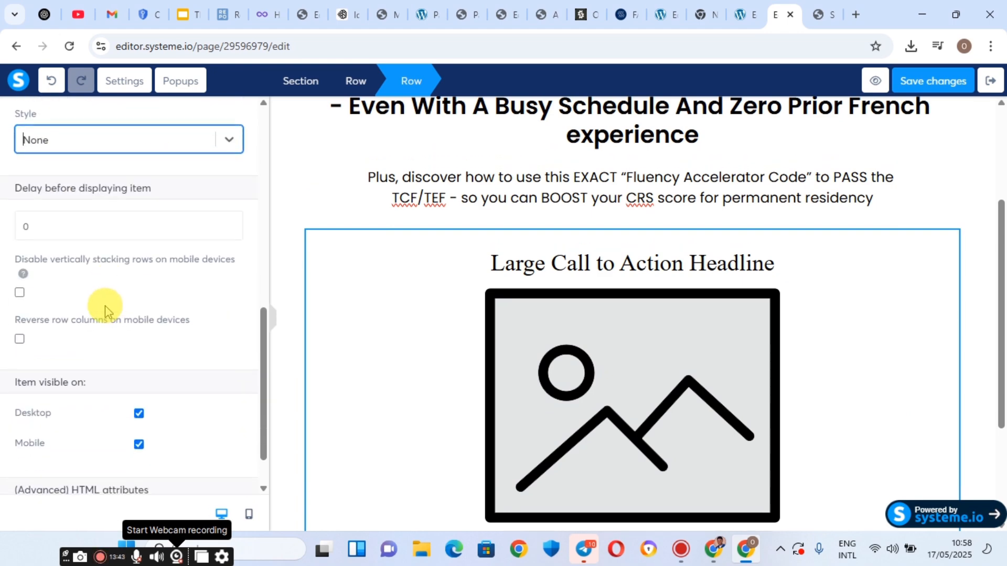
scroll(105, 309, down, 1)
scroll(104, 309, up, 10)
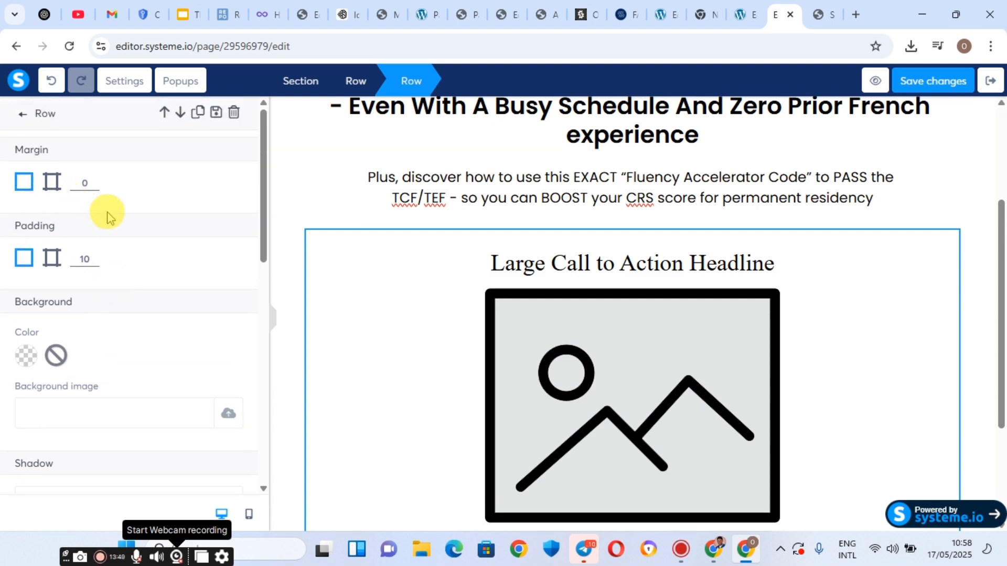
scroll(122, 220, down, 5)
scroll(123, 220, down, 5)
scroll(123, 223, up, 1)
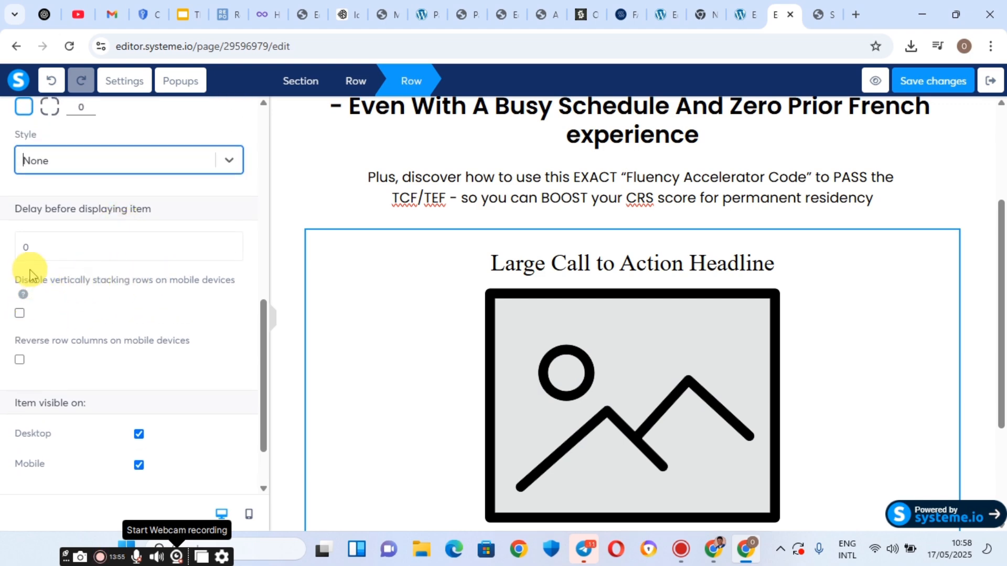
Toggle the mobile stacking checkbox off and back on, then deselect the row.
click(19, 313)
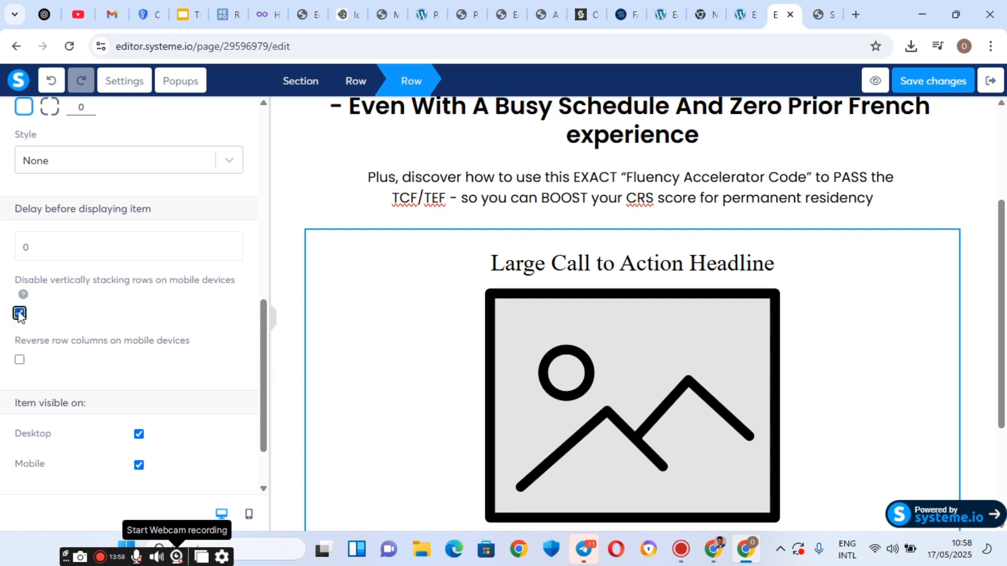
click(20, 313)
click(55, 242)
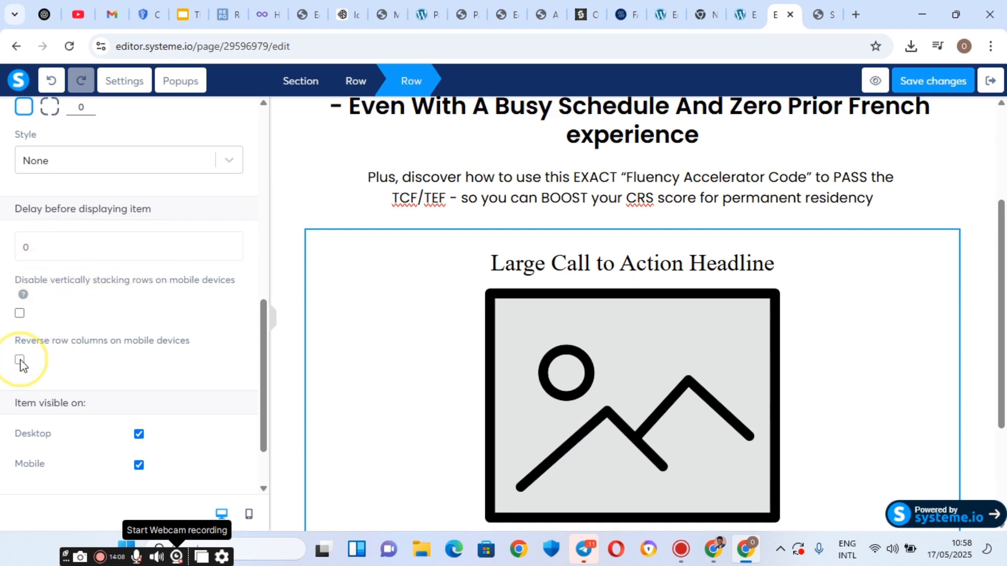
scroll(20, 361, down, 1)
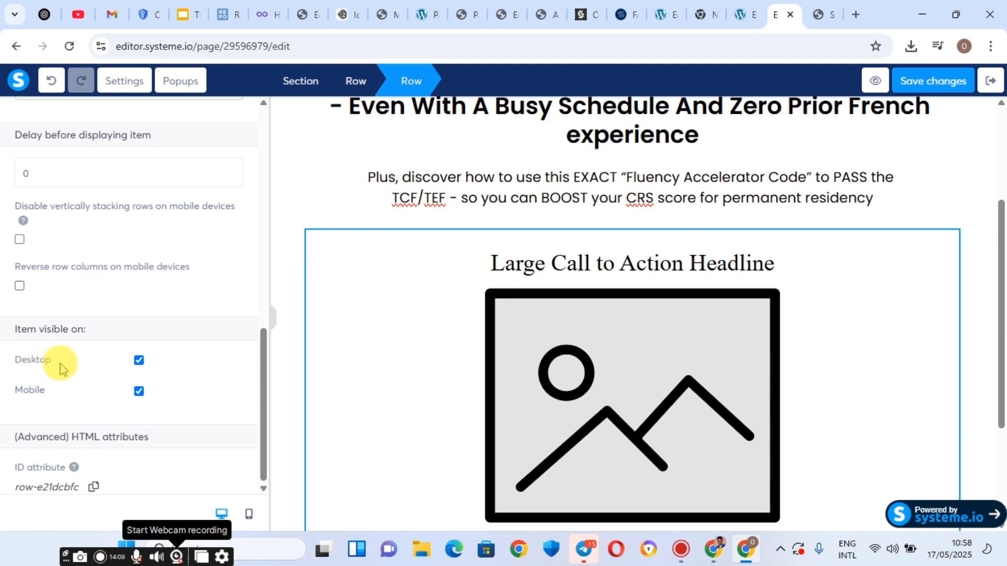
scroll(64, 367, up, 1)
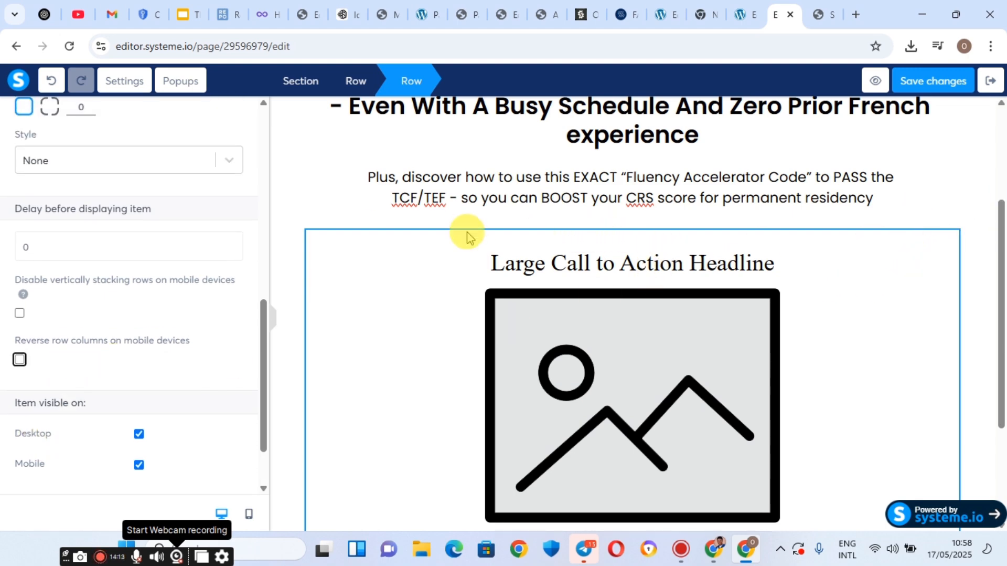
right_click(430, 237)
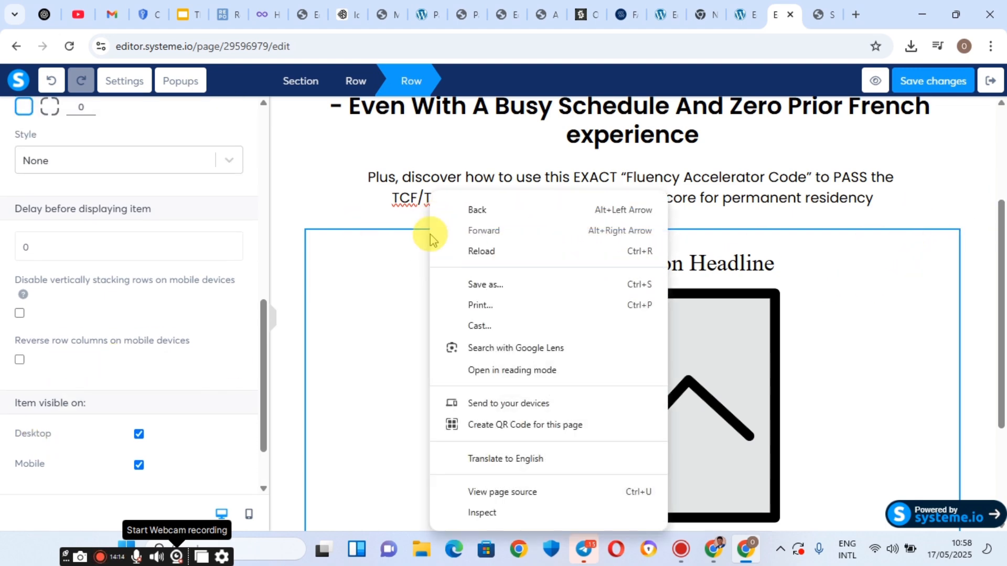
click(869, 237)
Delete the headline-and-image row and confirm with OK.
mouse_move(924, 240)
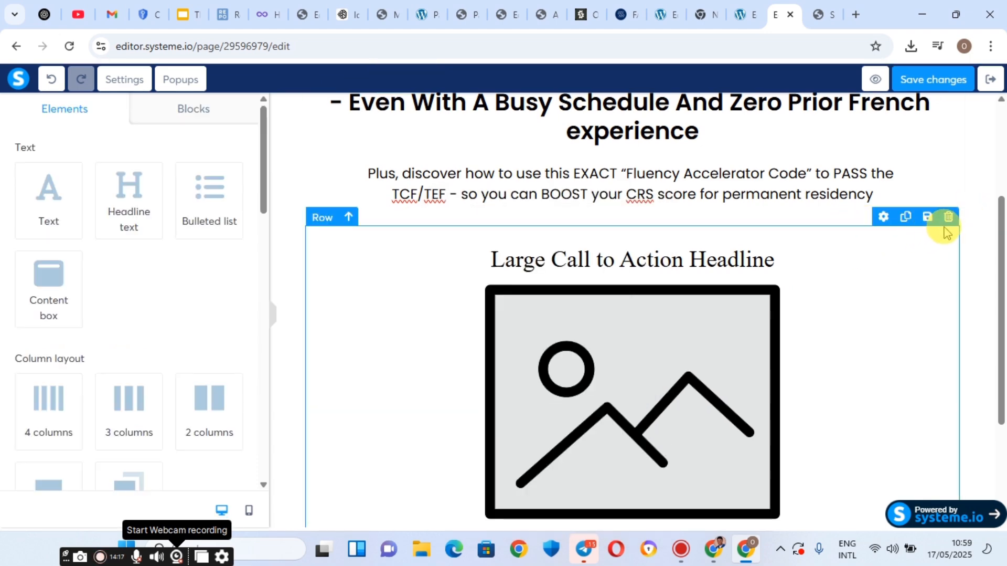
click(947, 219)
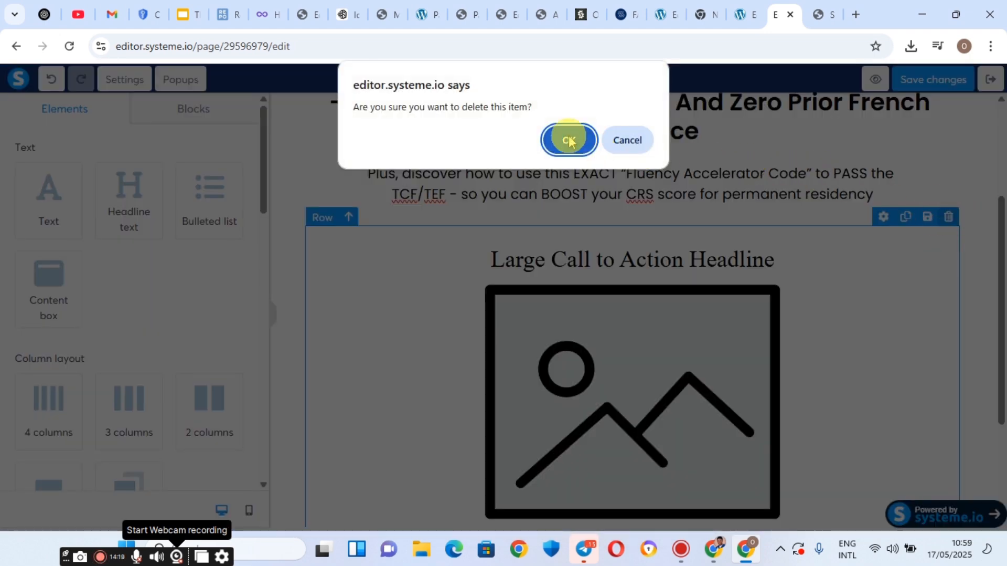
click(569, 141)
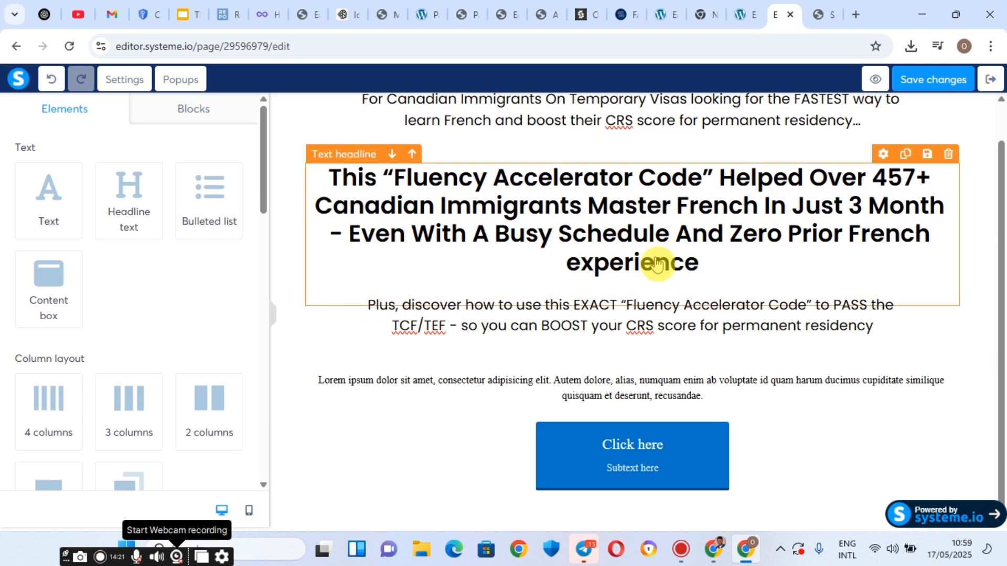
scroll(558, 286, up, 1)
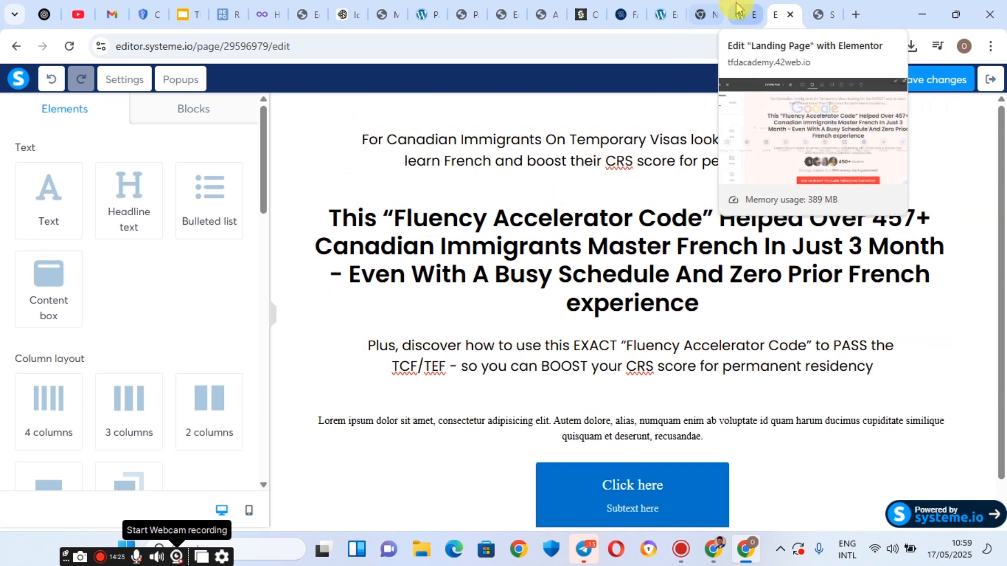
Check the original landing page for reference, then return to the sales page editor.
click(818, 7)
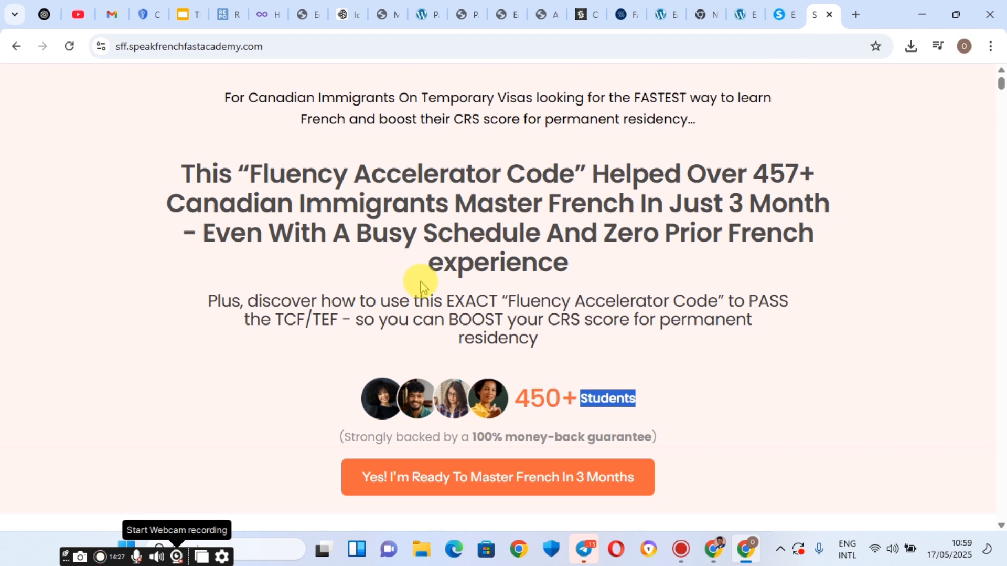
scroll(423, 286, down, 3)
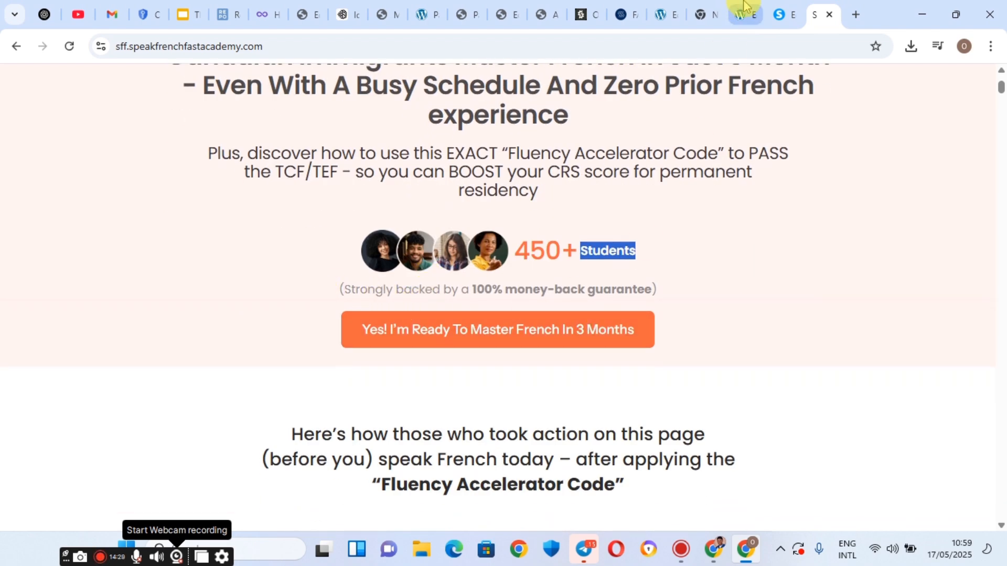
click(783, 14)
scroll(607, 362, down, 1)
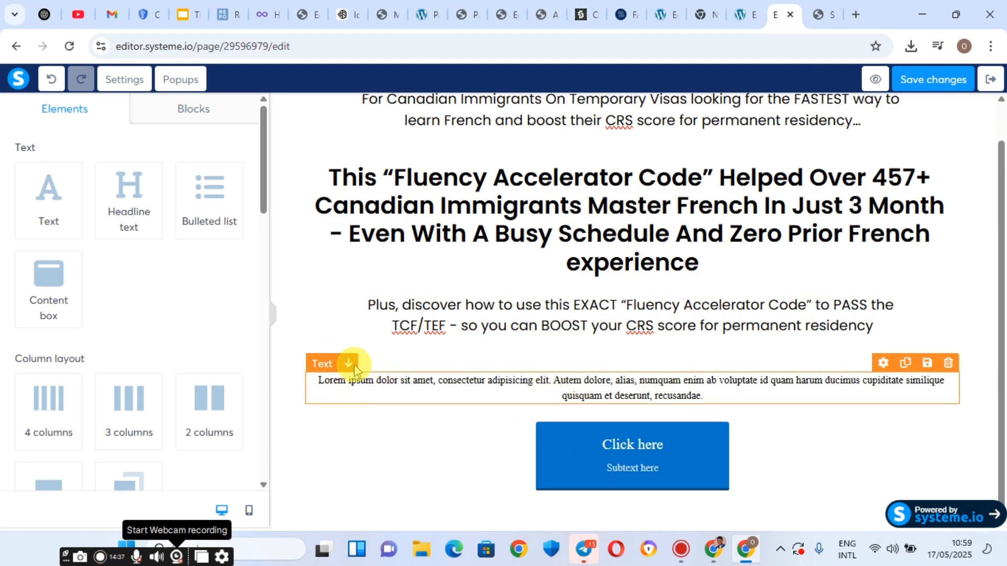
Move the Lorem ipsum text below the Click here button and set the button's top margin to -22.
click(349, 364)
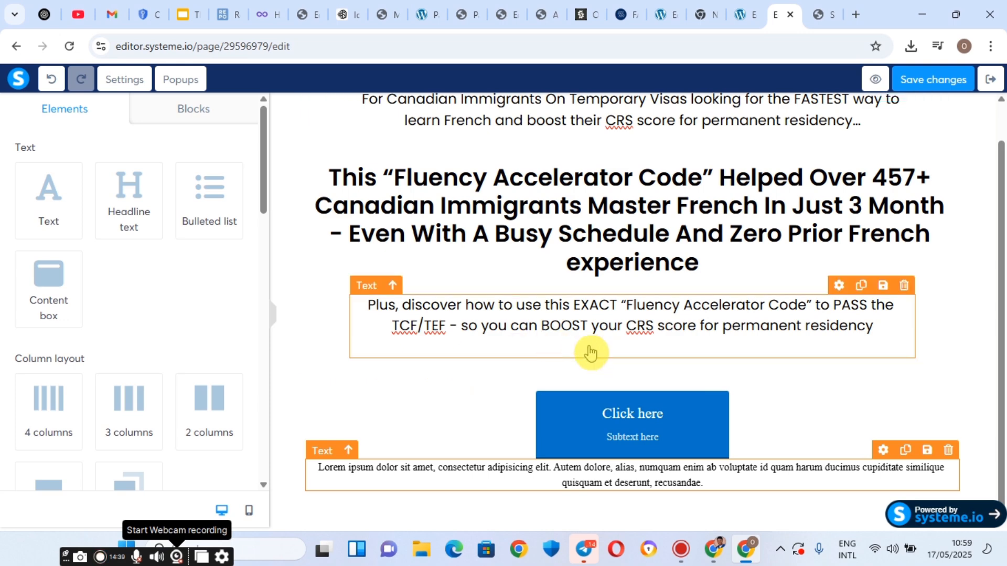
click(501, 404)
scroll(112, 315, down, 5)
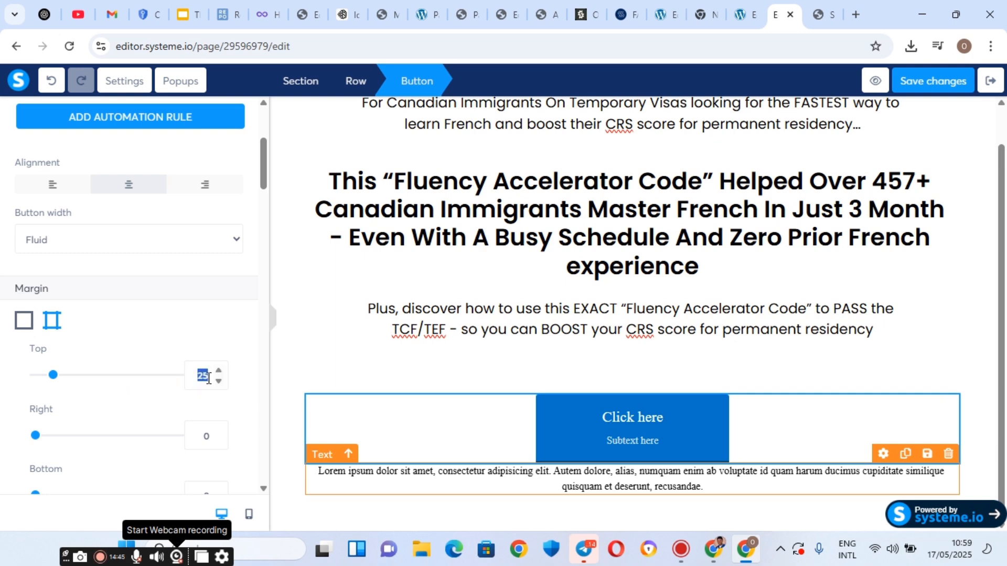
text(1)
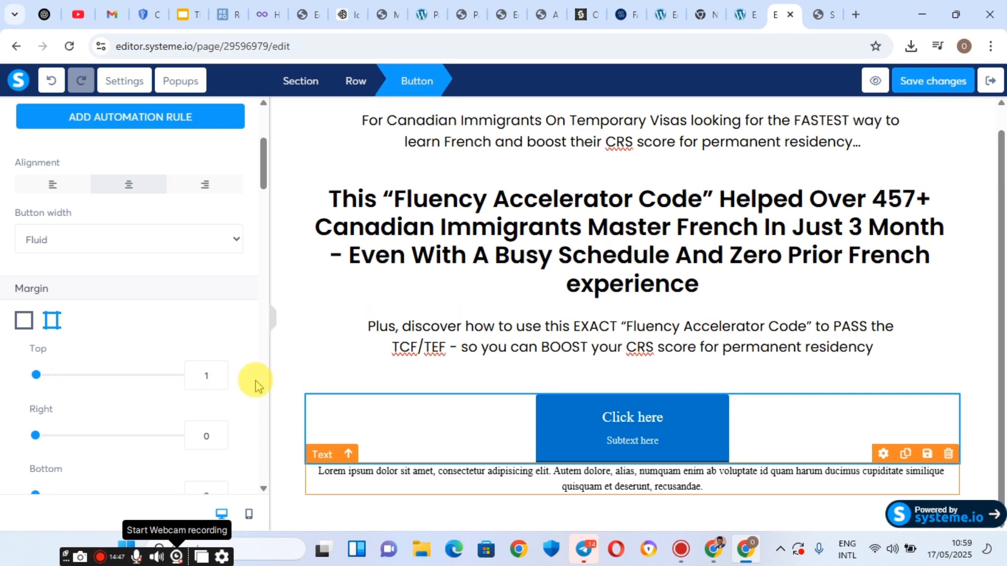
click(217, 384)
click(217, 384)
click(218, 383)
click(217, 384)
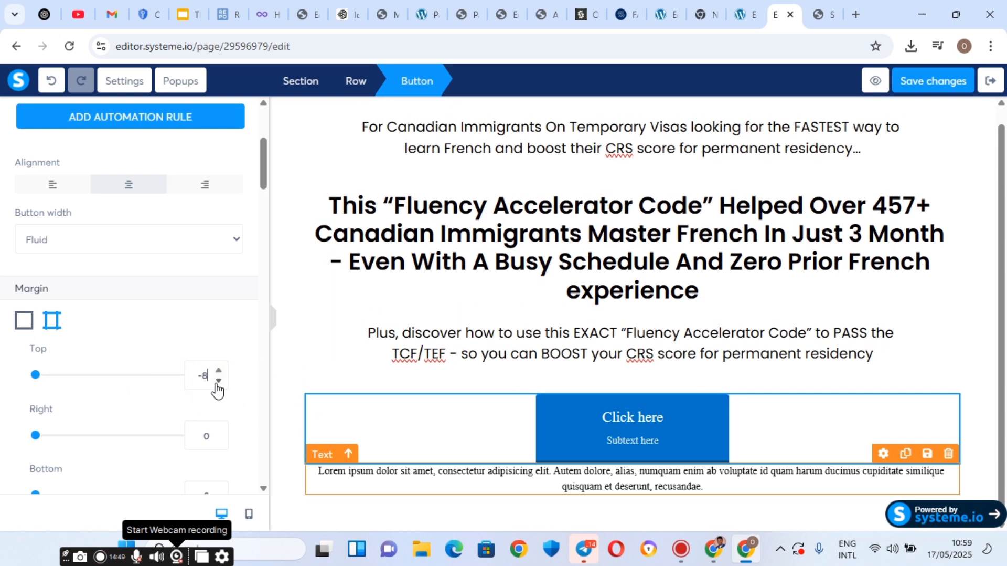
Deselect the button and select the Lorem ipsum text block for editing.
click(422, 476)
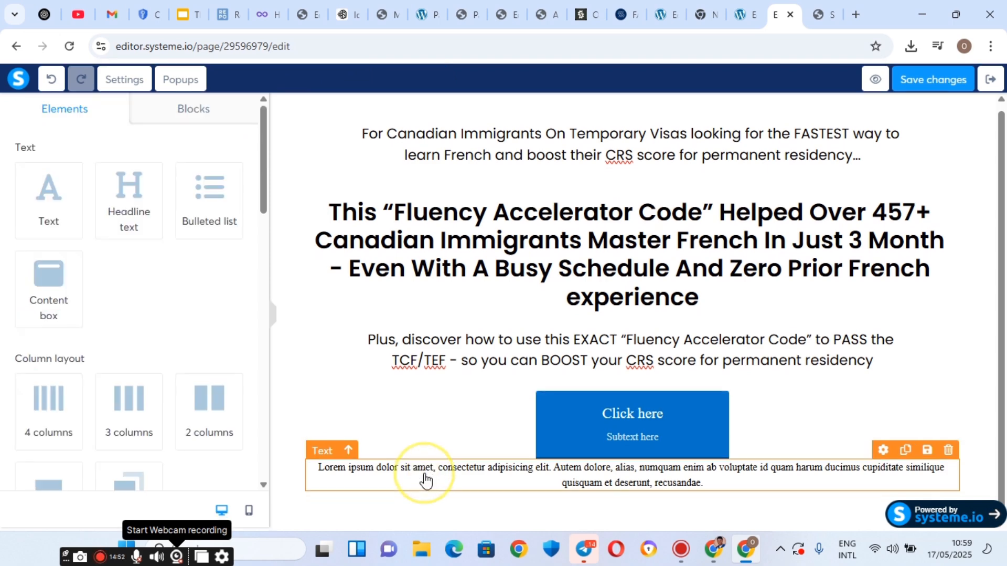
click(471, 478)
scroll(59, 317, down, 4)
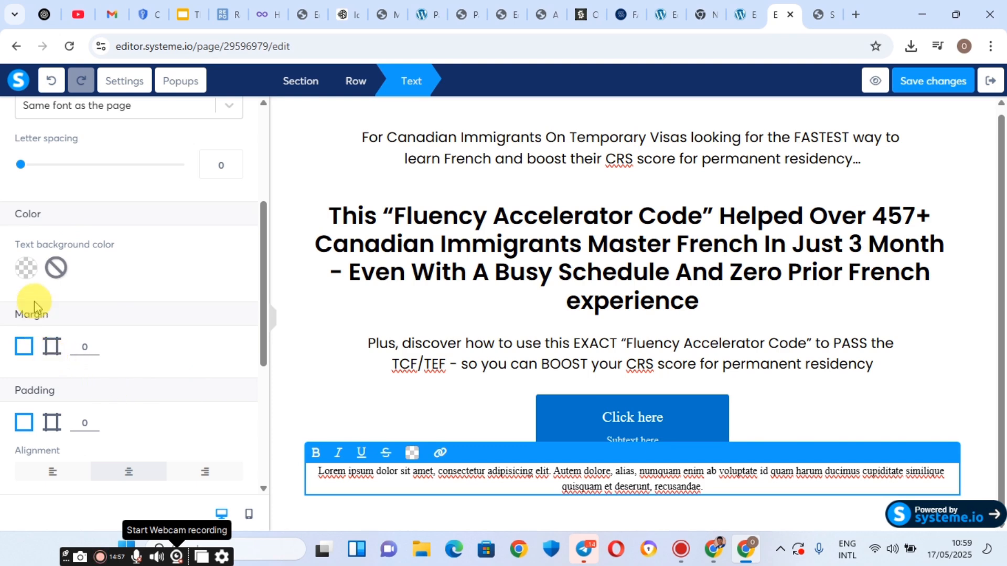
Give the Lorem ipsum text block a separate top margin of 14.
click(52, 346)
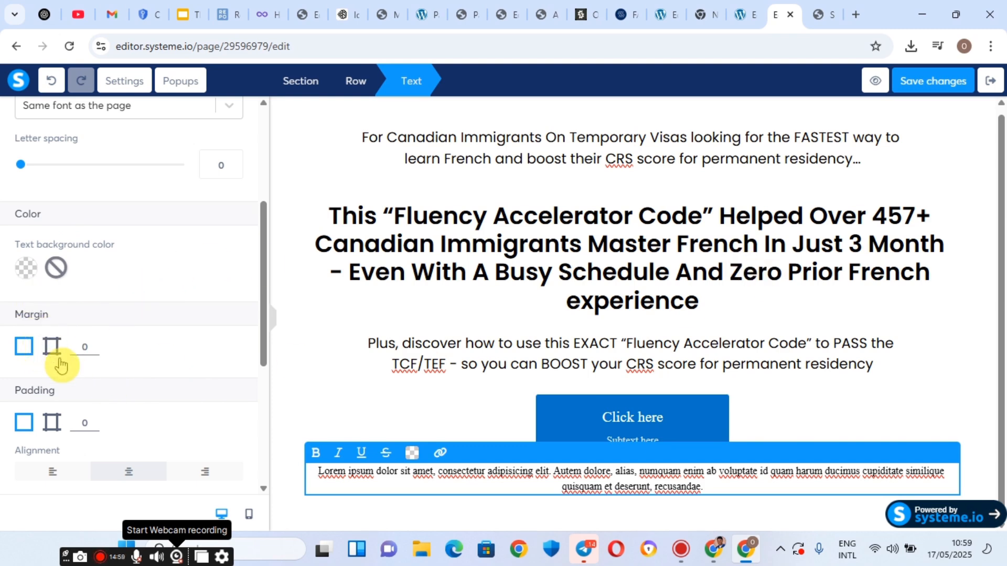
click(52, 349)
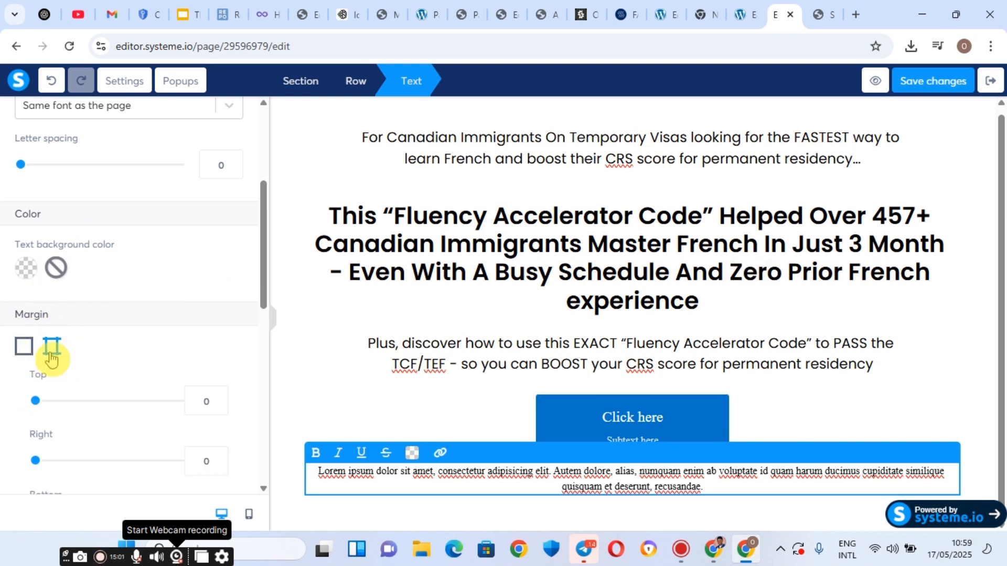
drag(35, 401, 46, 402)
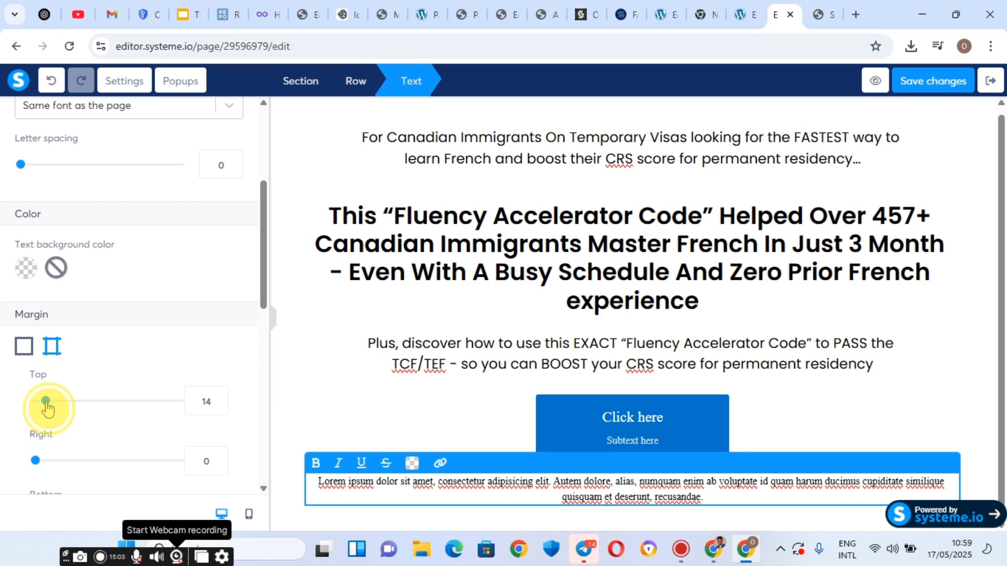
Copy the '(Strongly backed by a 100% money-back guarantee)' line from the original landing page.
click(817, 11)
triple_click(386, 289)
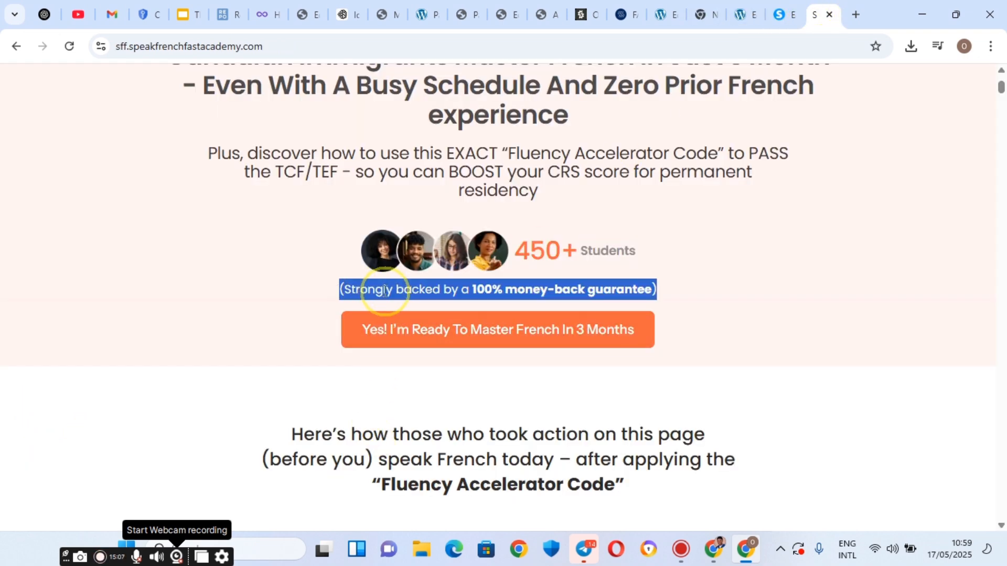
right_click(385, 290)
click(373, 313)
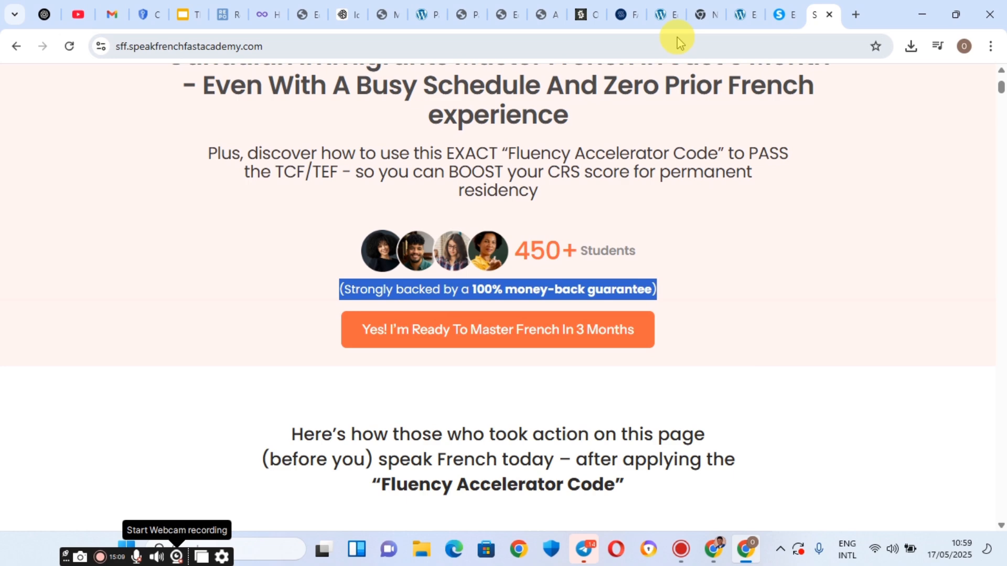
click(772, 12)
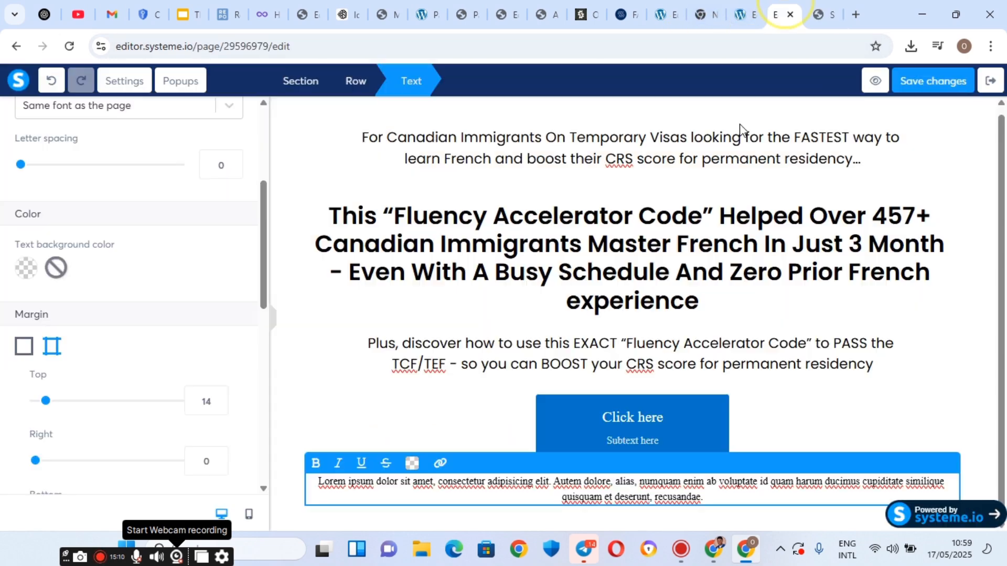
Paste the guarantee line over the Lorem ipsum paragraph and cut the stray blank line.
triple_click(435, 493)
right_click(432, 496)
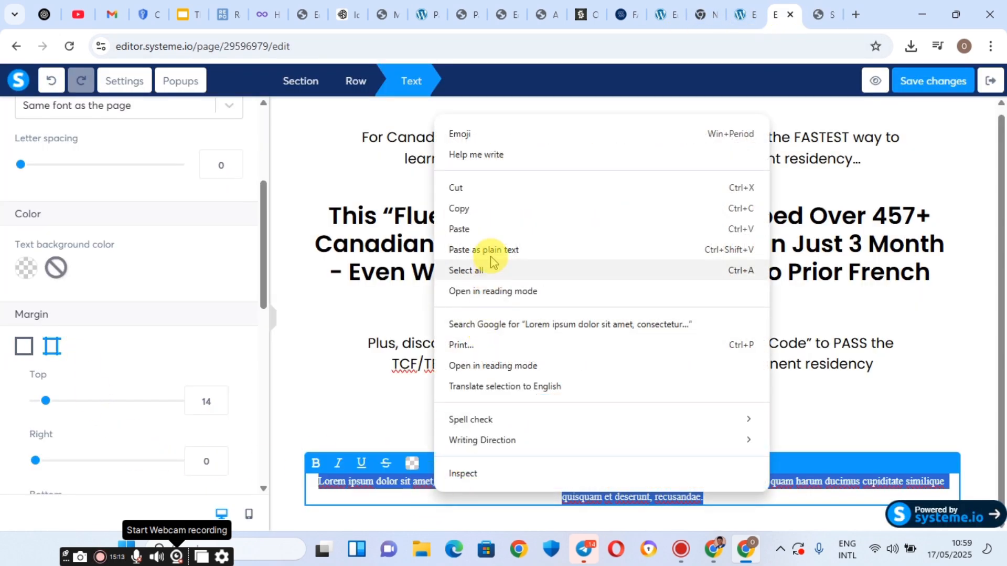
click(488, 229)
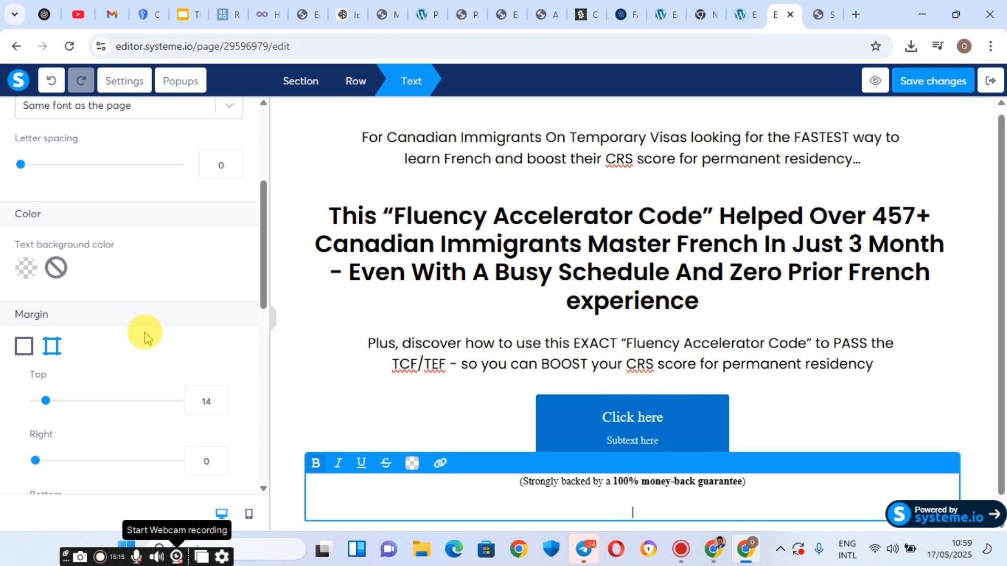
click(629, 507)
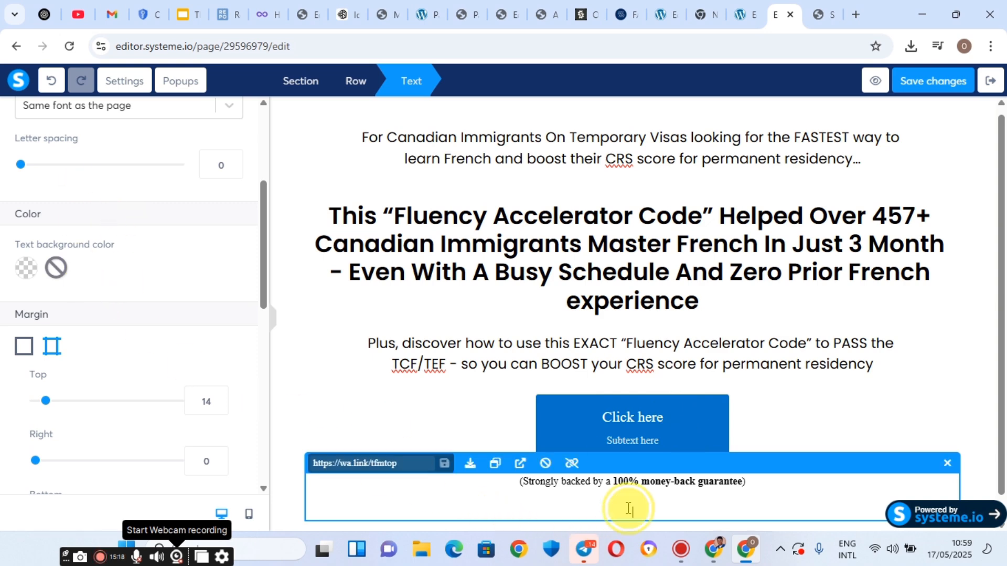
click(629, 507)
right_click(632, 503)
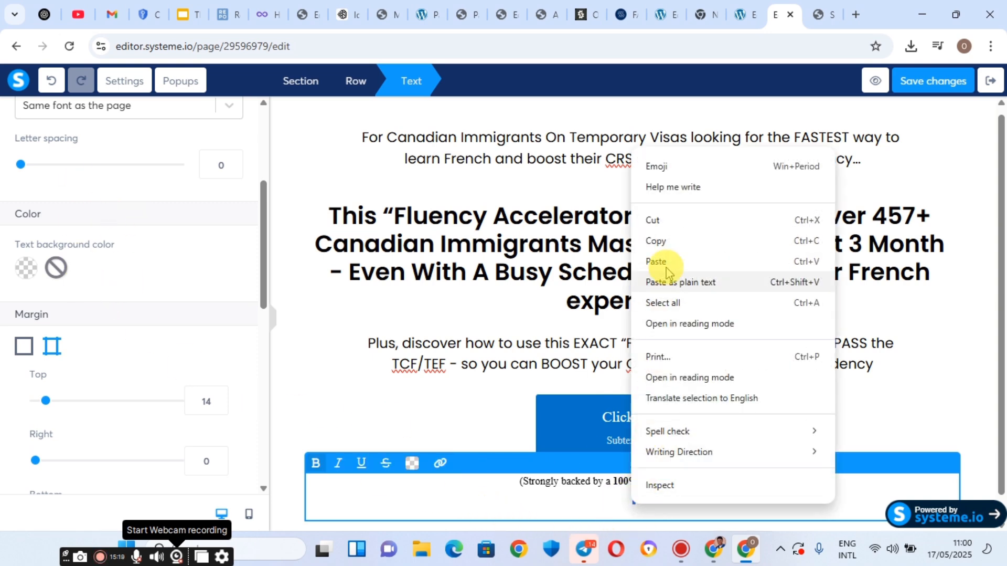
click(668, 222)
Switch the guarantee line's typography to the Google Font Poppins at font size 16.
scroll(24, 249, up, 3)
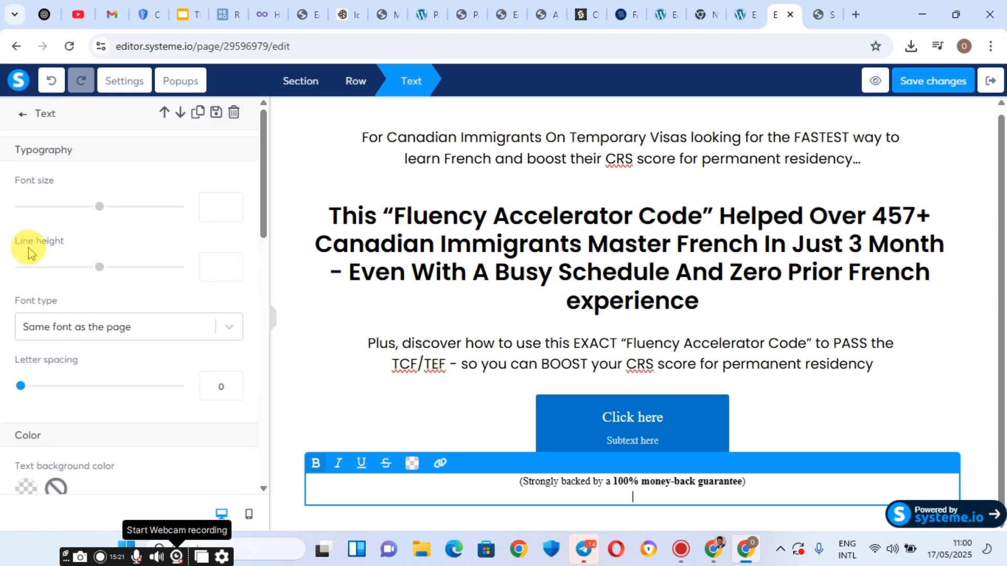
click(81, 328)
click(68, 418)
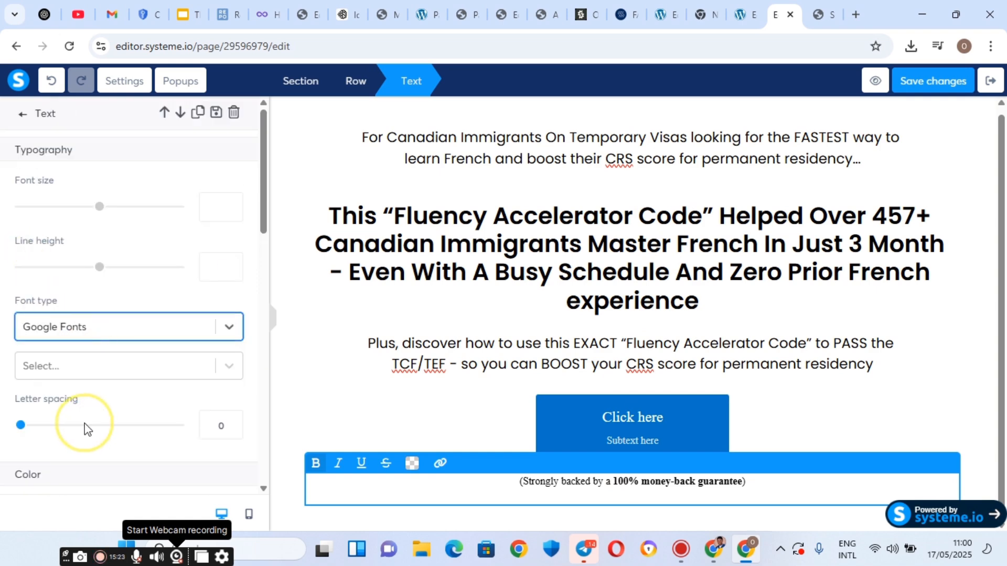
click(69, 370)
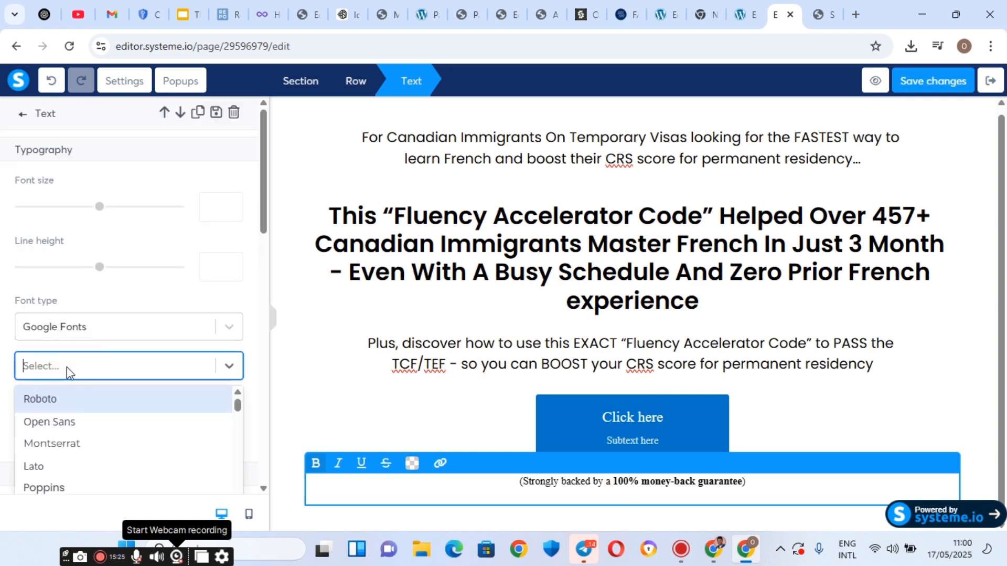
text(popp)
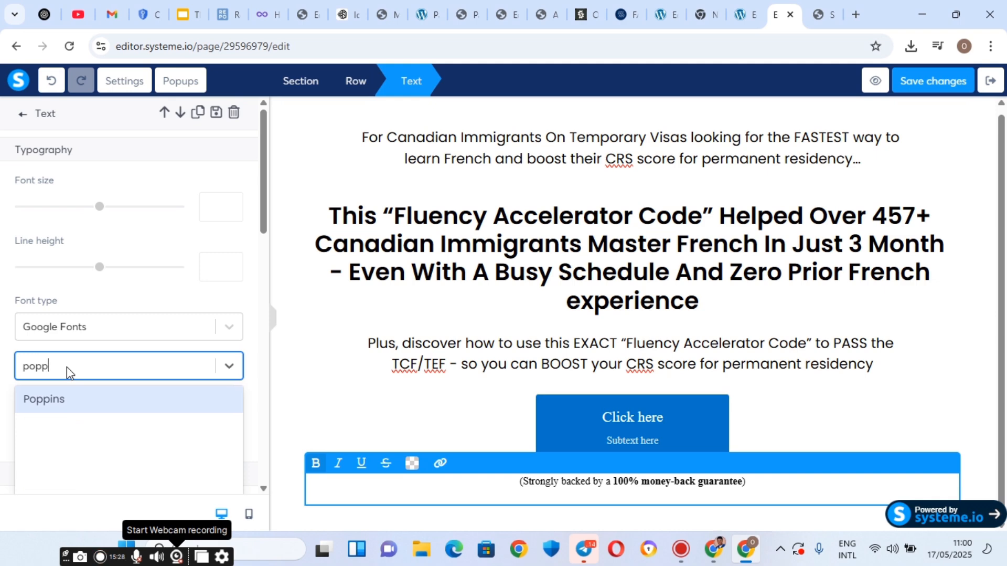
click(67, 399)
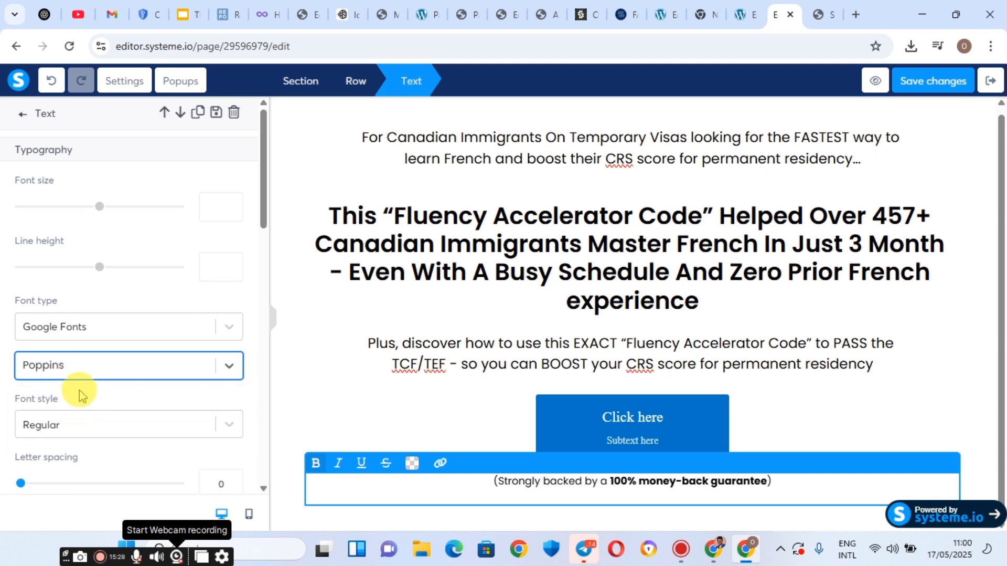
click(220, 203)
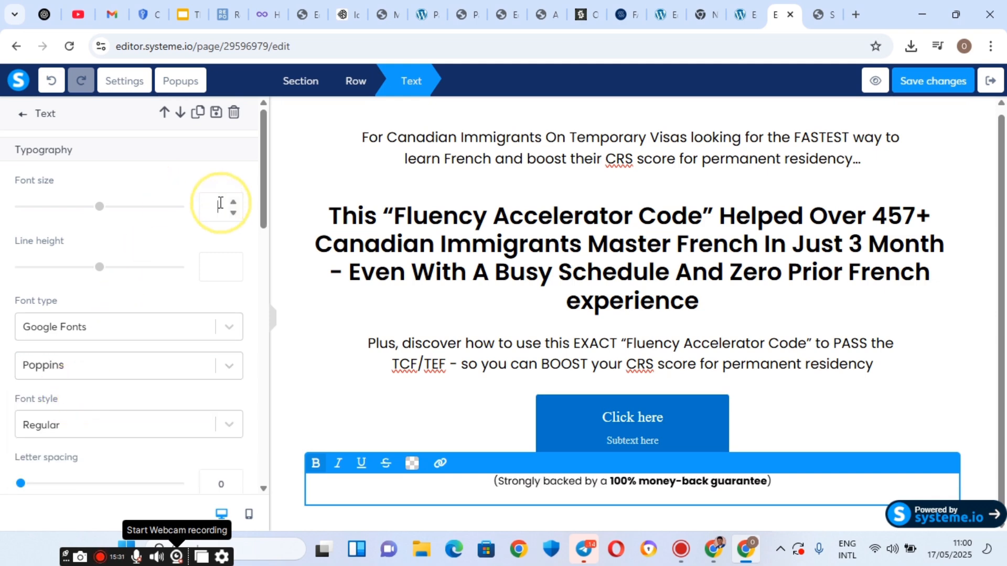
click(104, 209)
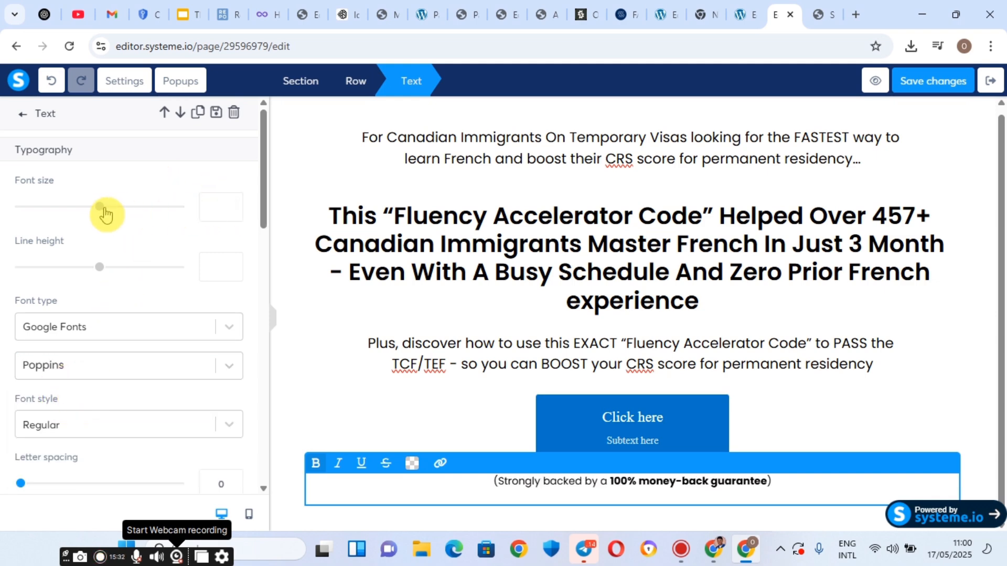
click(208, 201)
text(16)
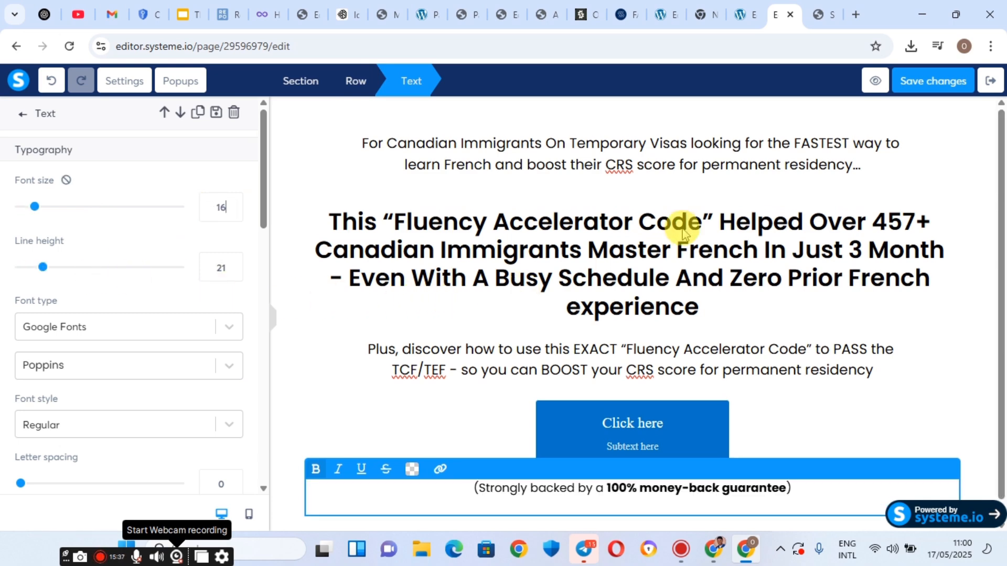
click(671, 418)
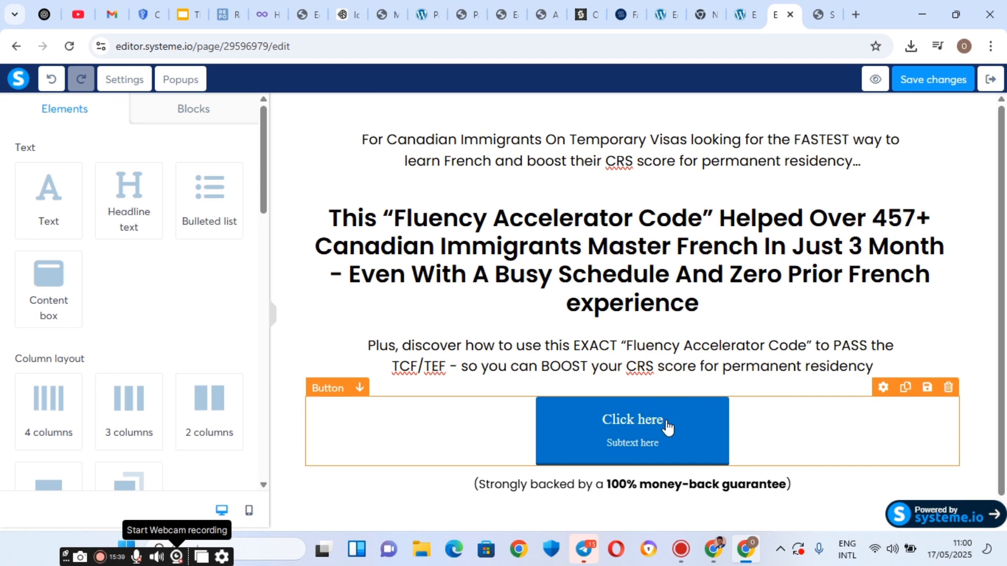
Compare against the original landing page, then open the Click here button's click-action choices.
click(815, 12)
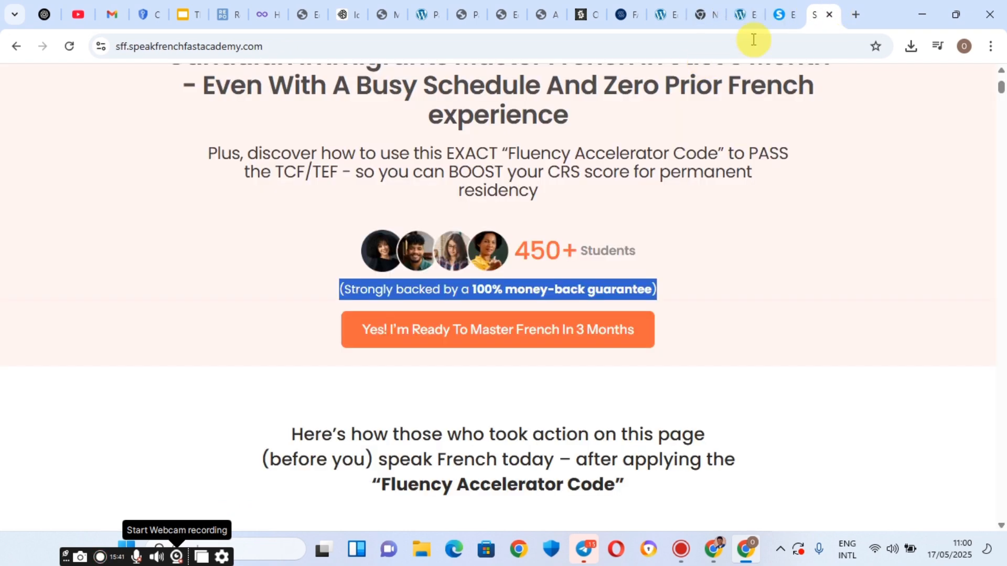
click(783, 8)
click(582, 436)
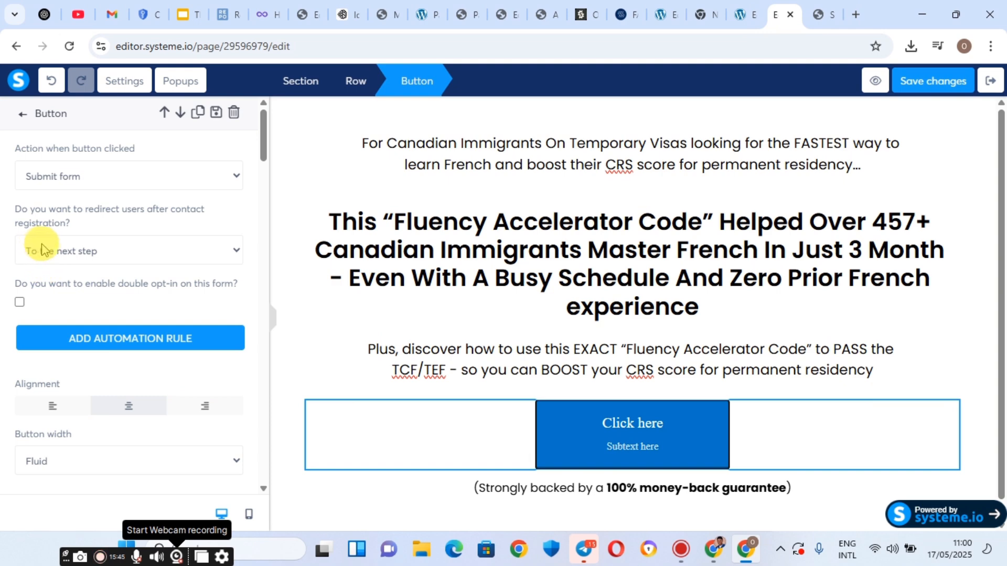
click(87, 184)
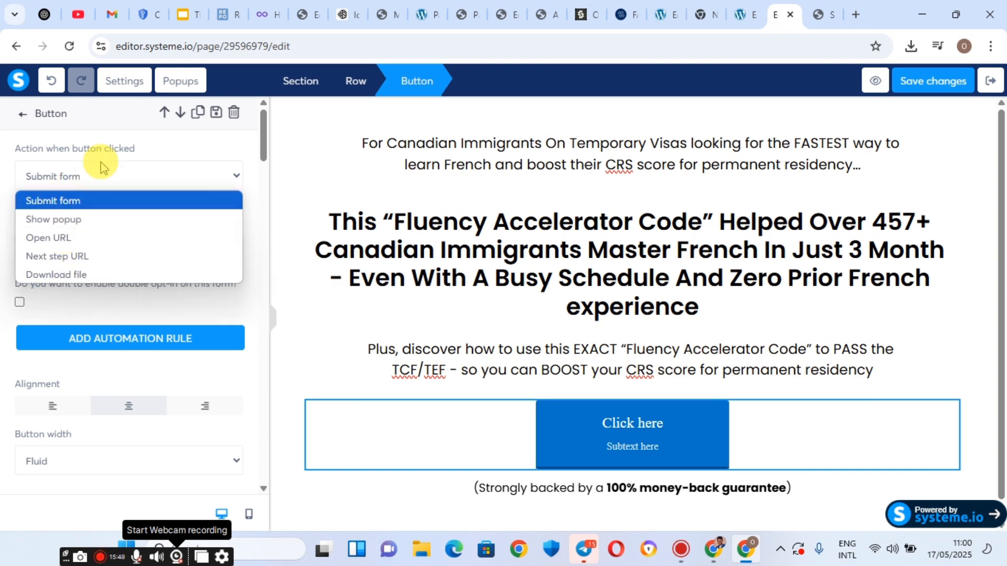
click(92, 181)
click(94, 181)
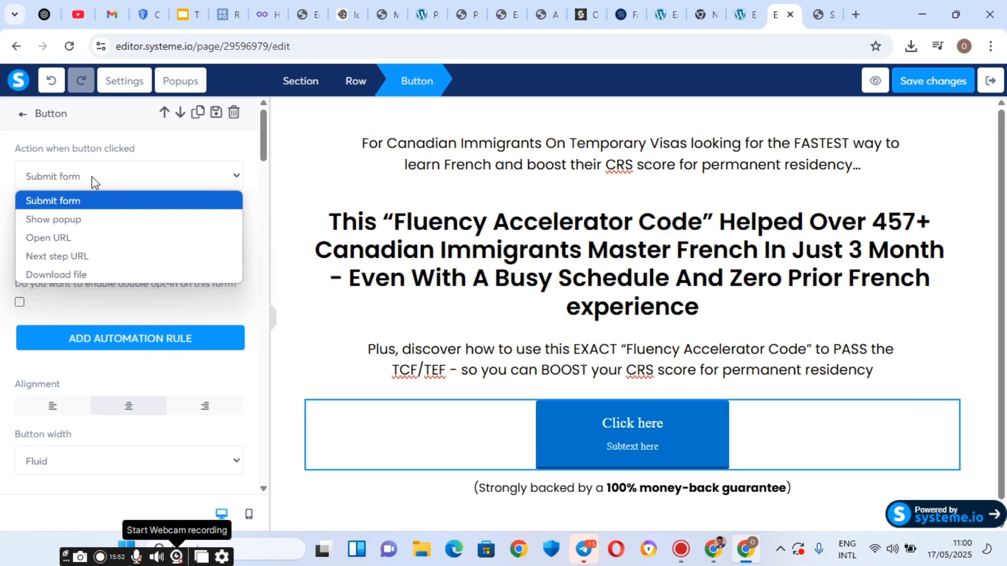
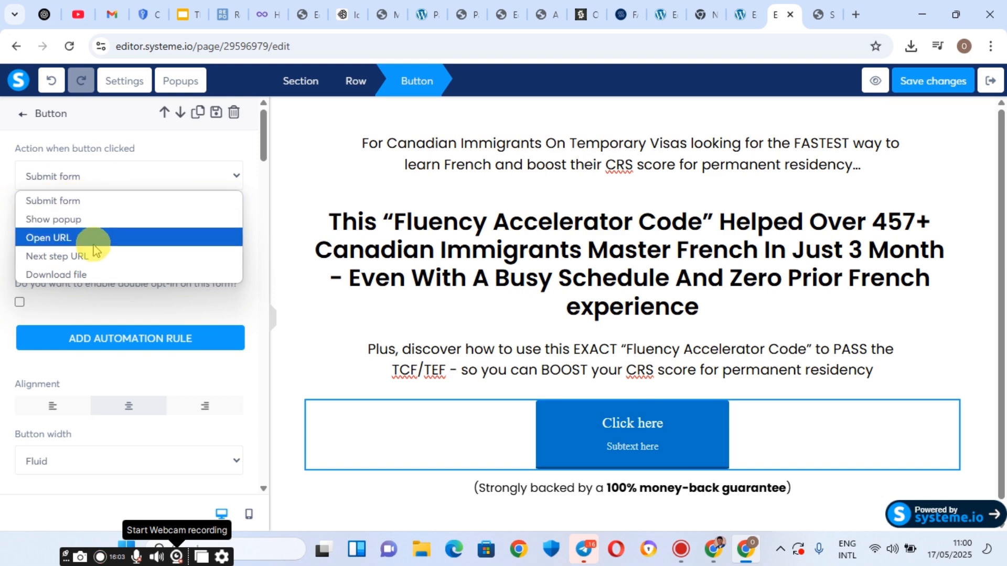
Set the Click here button's click action to Open URL and place the cursor in the URL field.
click(77, 243)
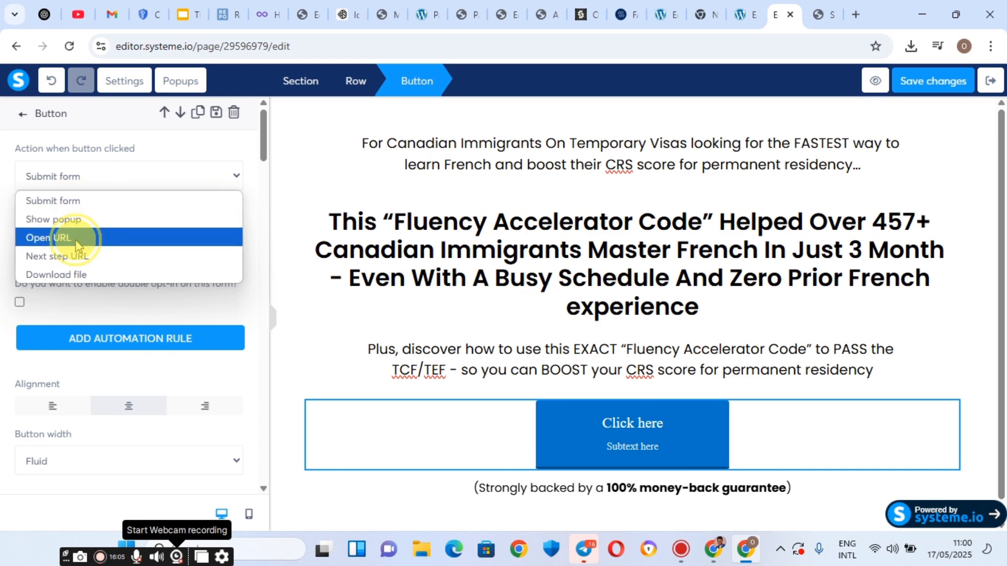
click(25, 237)
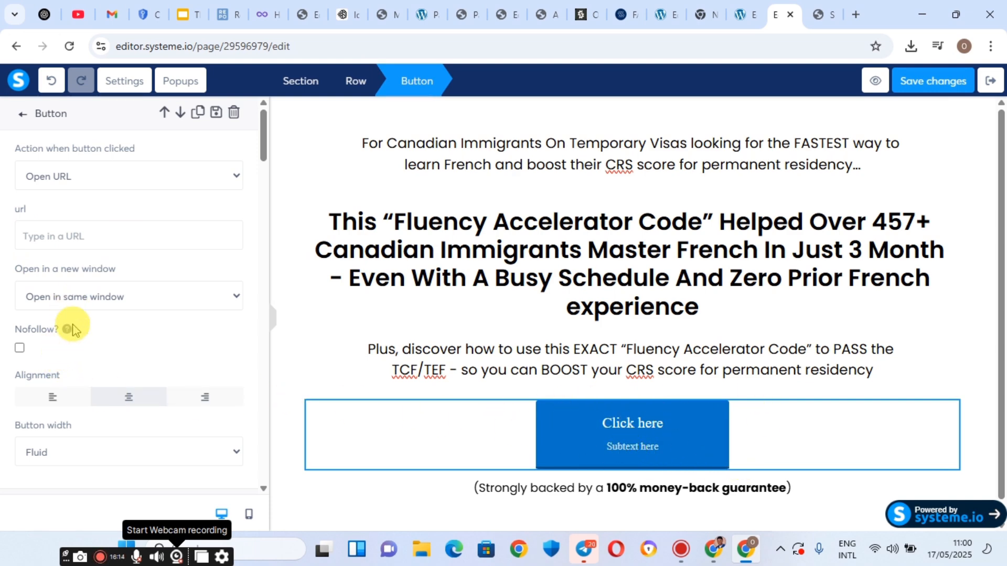
scroll(71, 328, down, 1)
scroll(189, 377, down, 2)
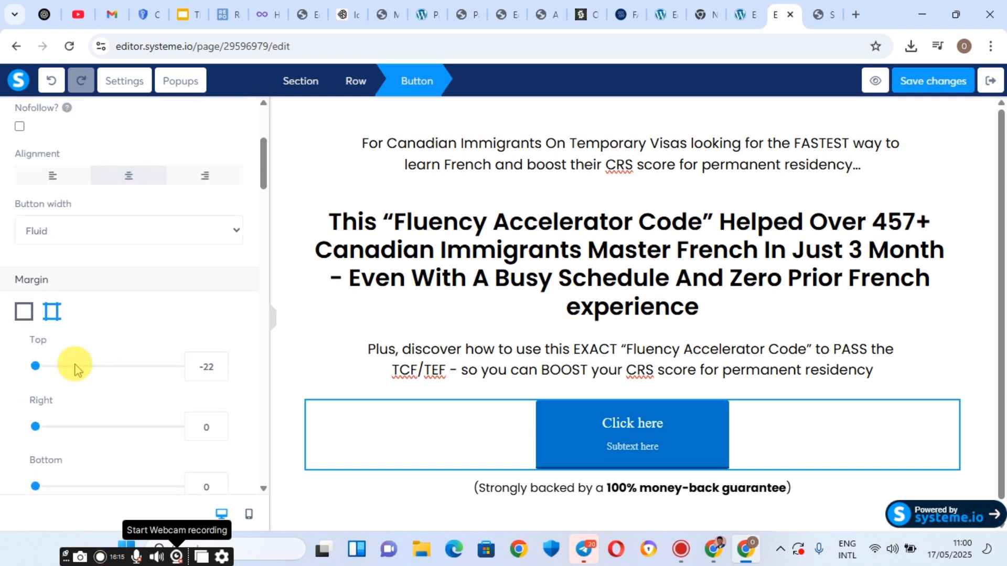
scroll(51, 316, down, 1)
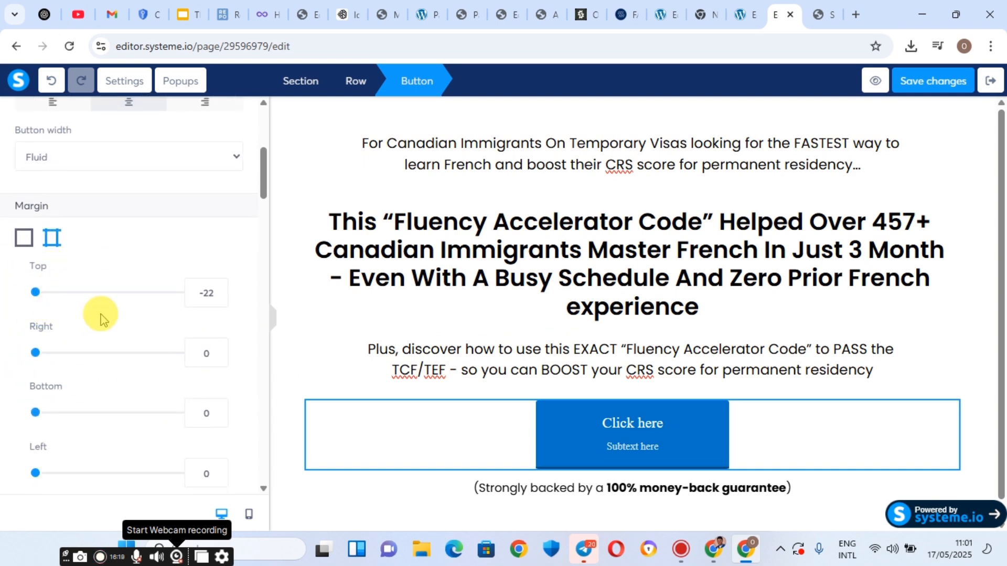
scroll(94, 341, down, 2)
scroll(47, 346, down, 3)
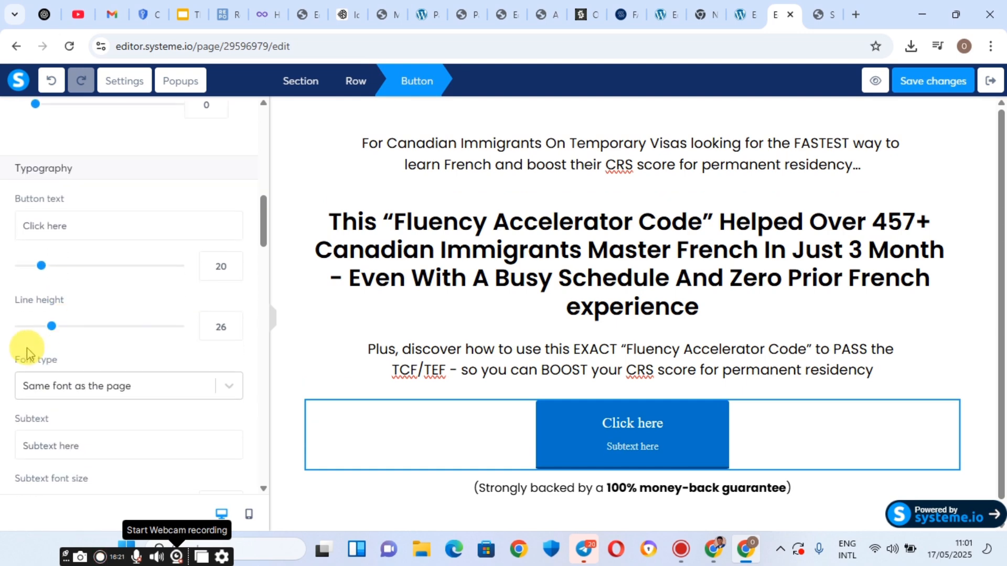
Change the button label to 'YES I AM READY', checking the wording on the reference page.
triple_click(28, 226)
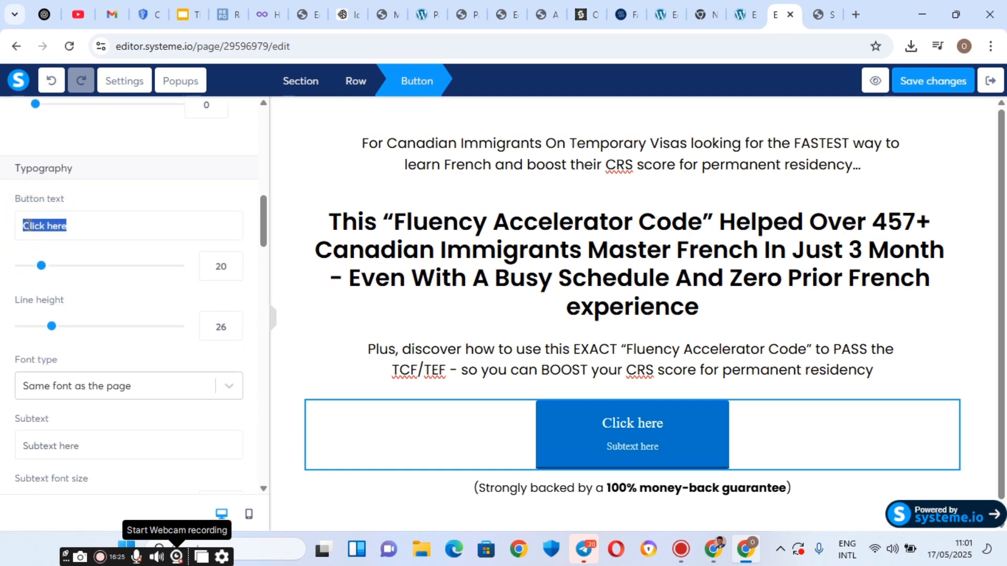
text(YES I A)
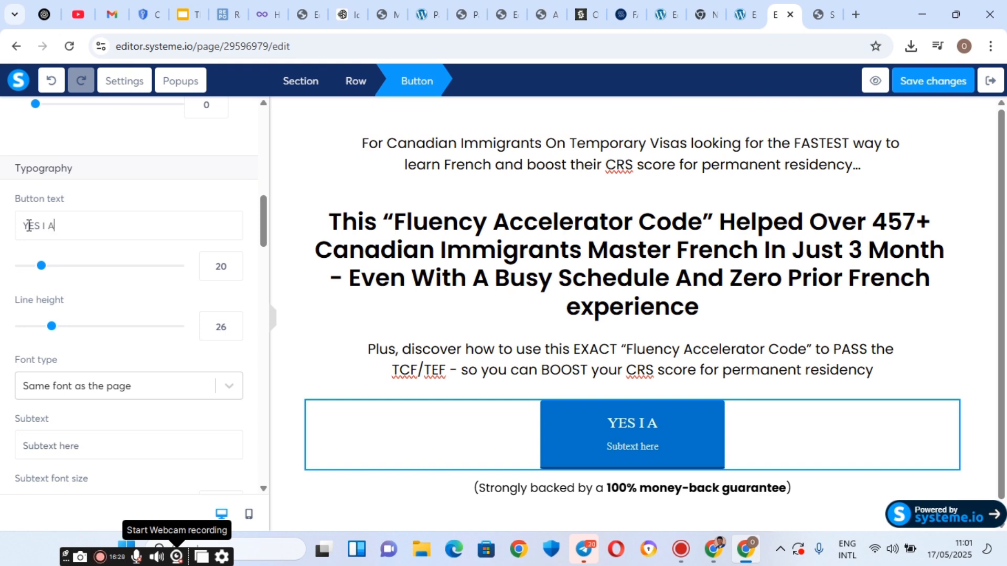
text(M REA)
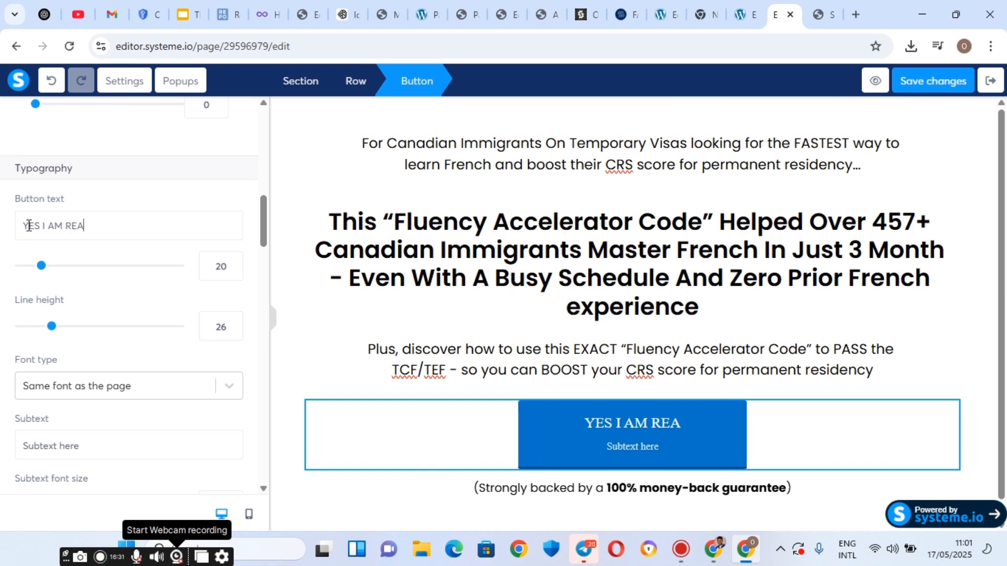
text(DY)
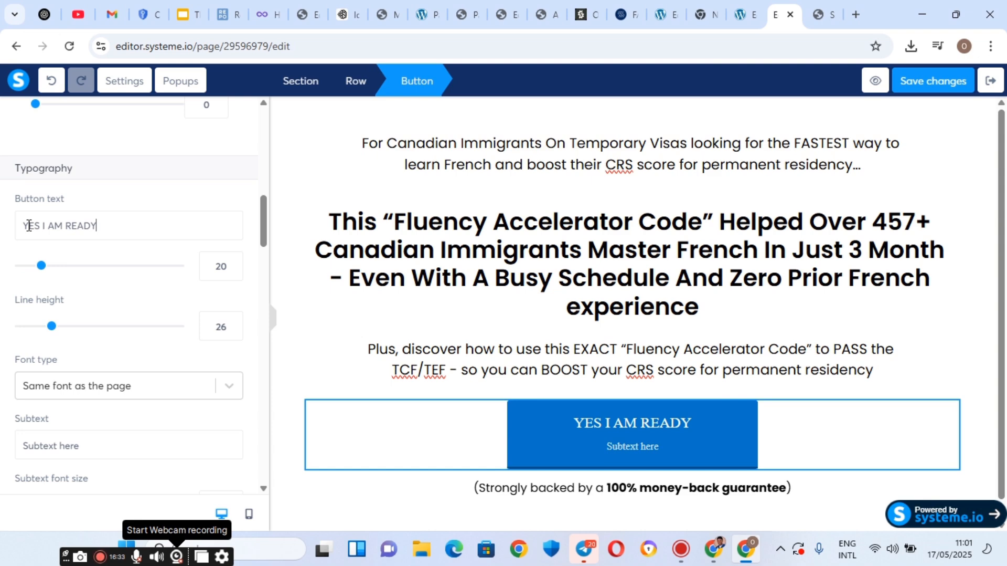
click(824, 8)
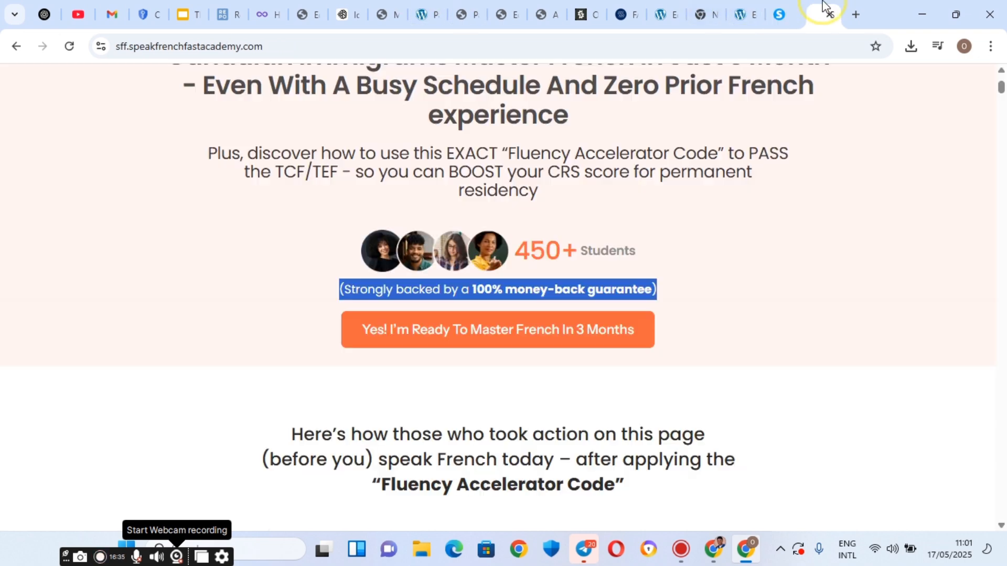
click(803, 7)
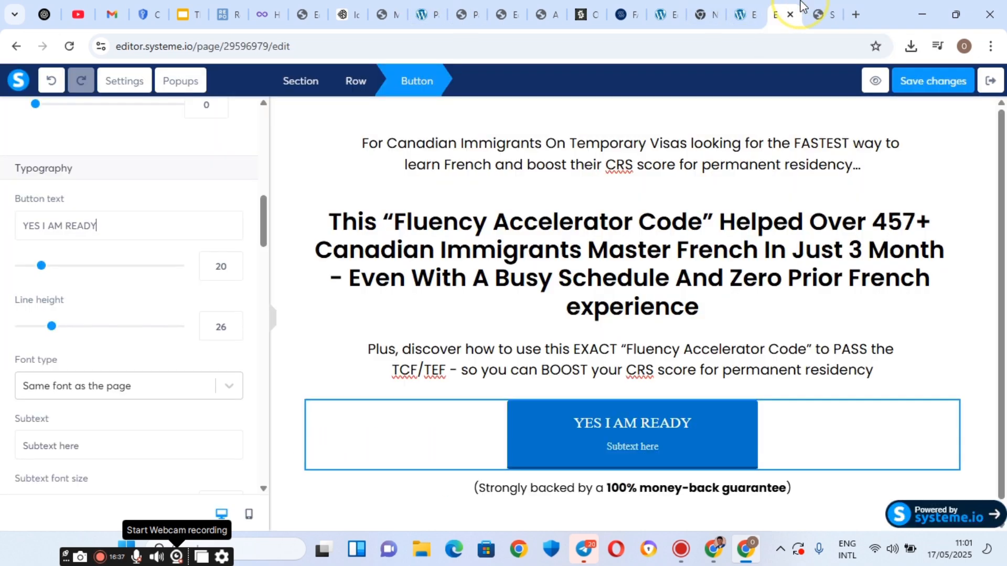
Cut the button's placeholder subtext so only the label remains.
scroll(45, 288, down, 2)
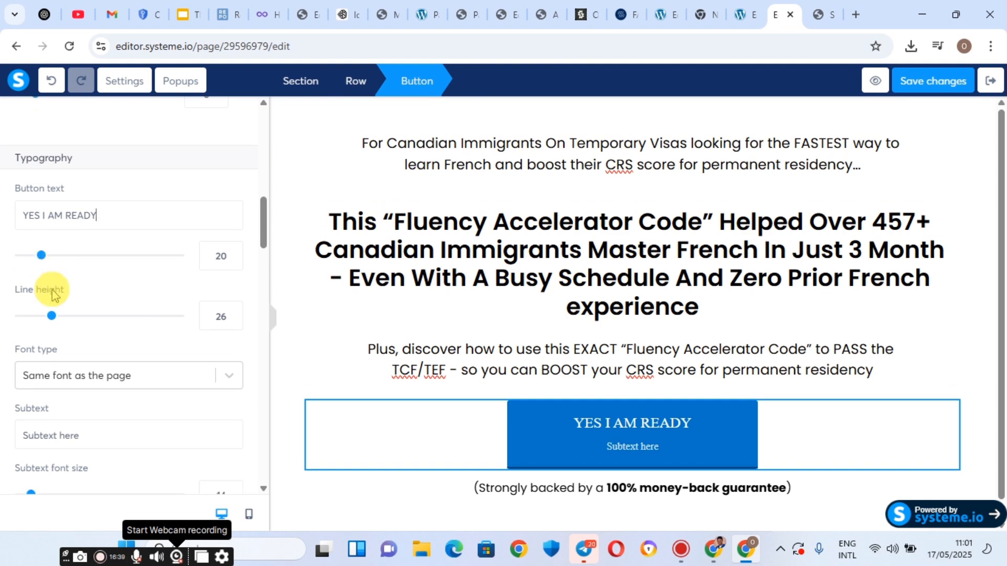
scroll(135, 440, down, 2)
scroll(41, 409, up, 10)
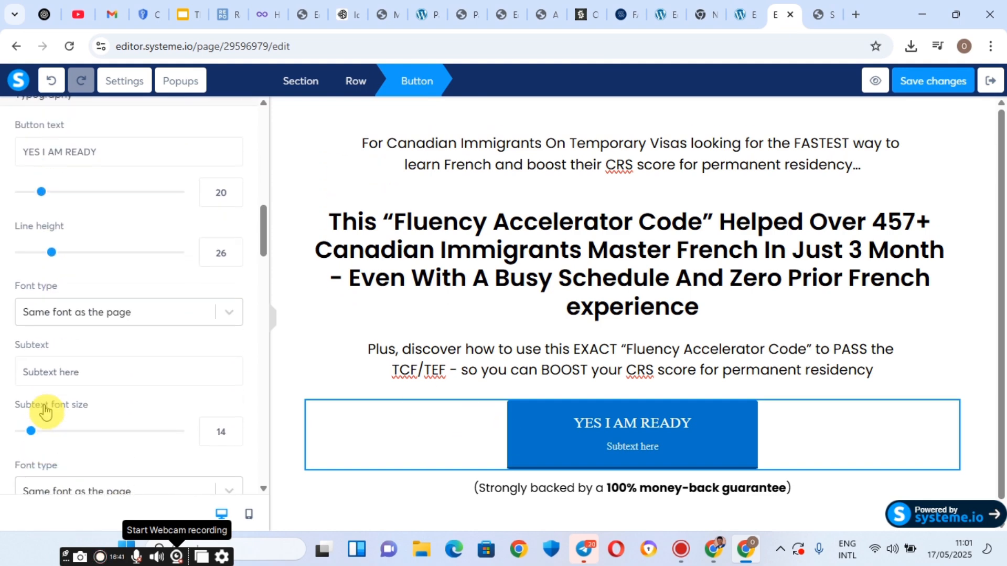
scroll(45, 404, down, 8)
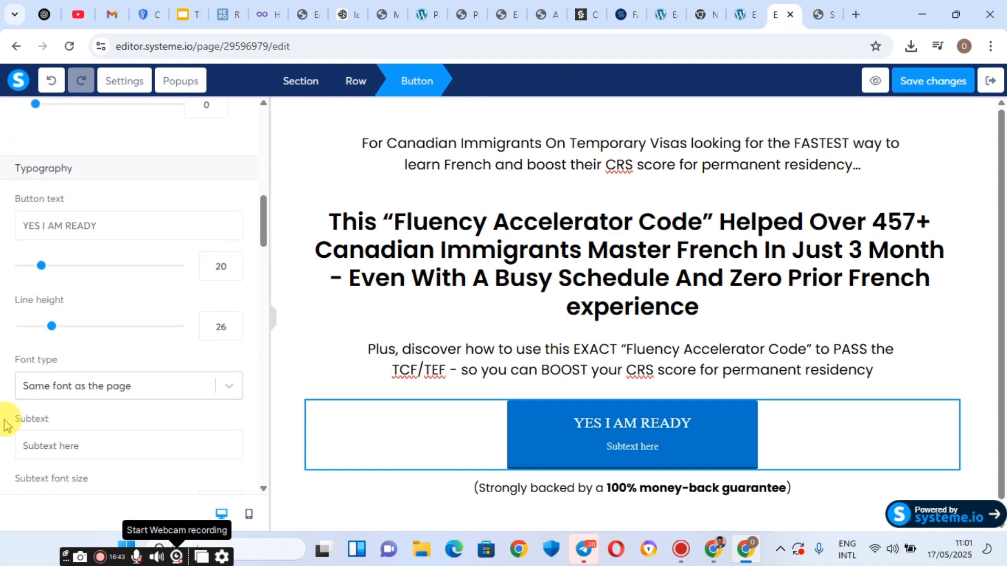
scroll(60, 394, down, 2)
double_click(55, 373)
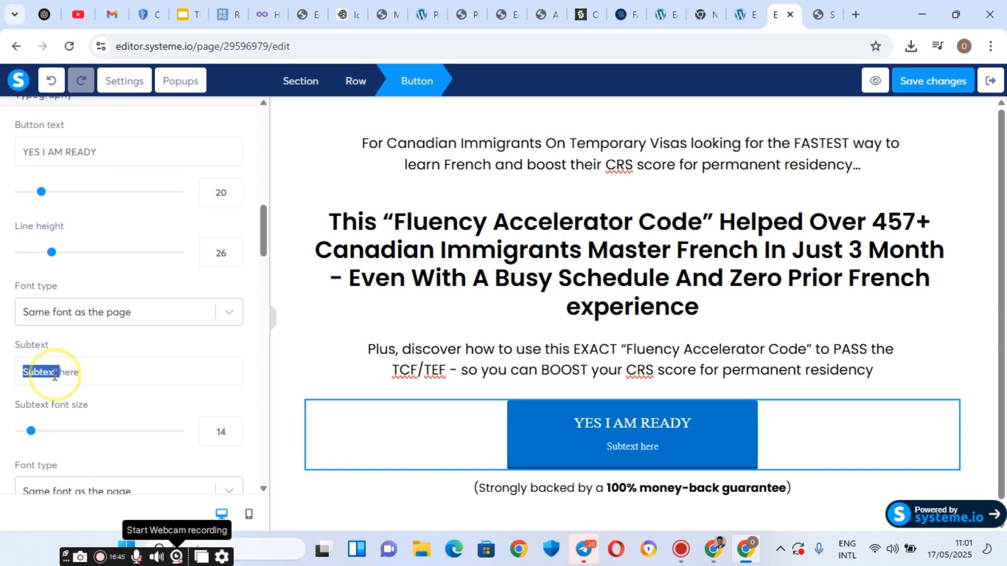
right_click(55, 375)
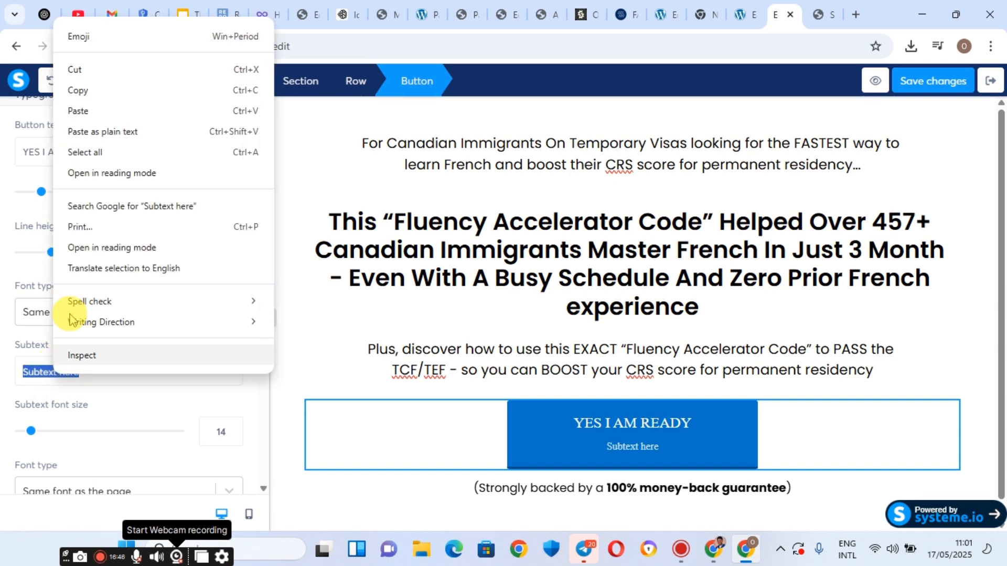
click(105, 72)
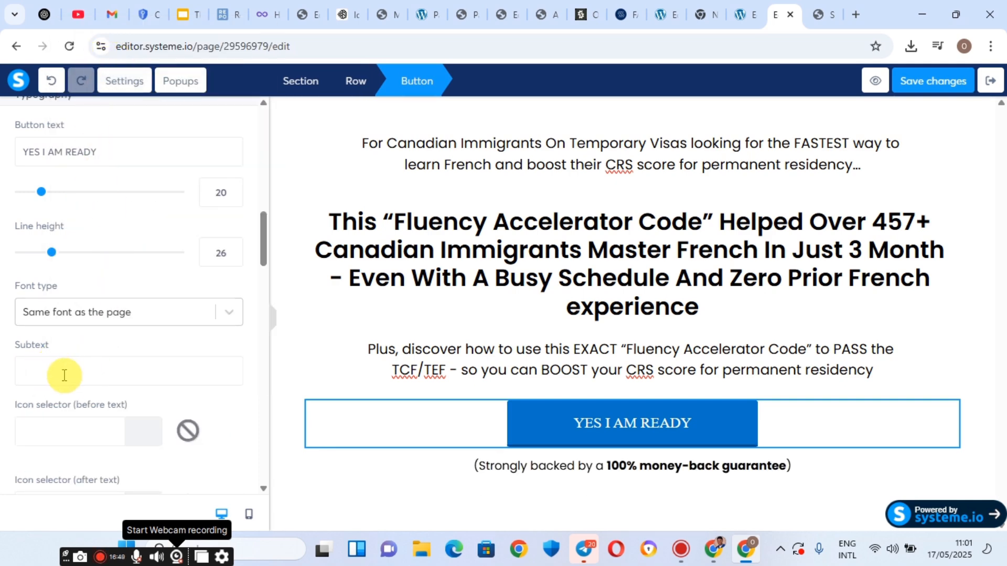
scroll(52, 392, down, 6)
Try red, salmon, pink and preset orange shades for the button's background colour.
scroll(53, 393, down, 2)
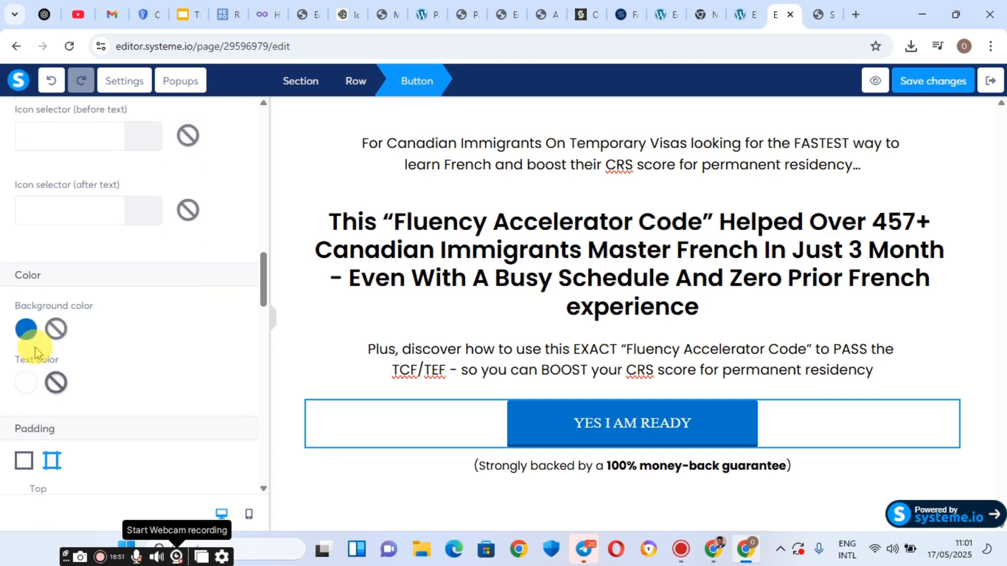
click(24, 329)
click(25, 328)
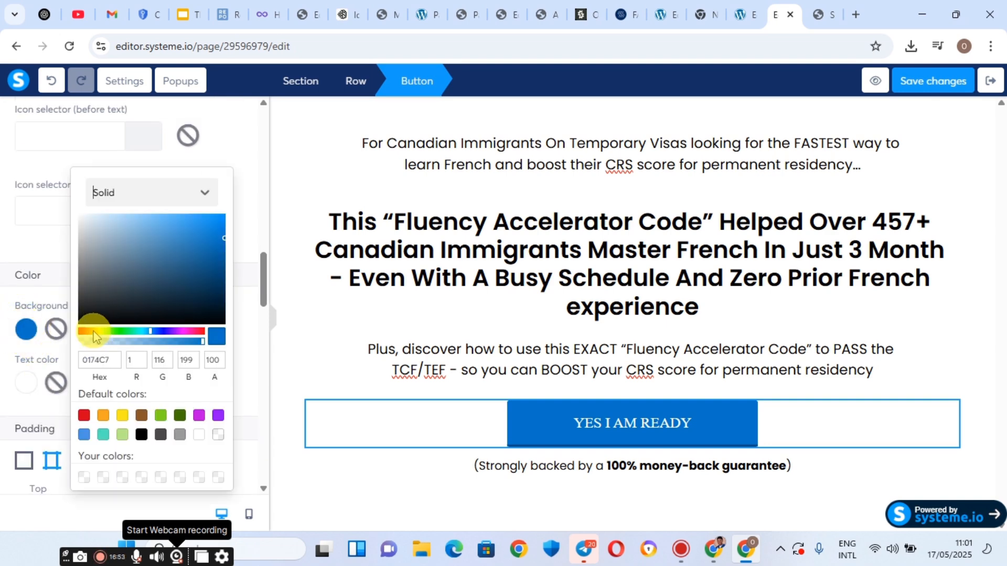
drag(94, 336, 203, 329)
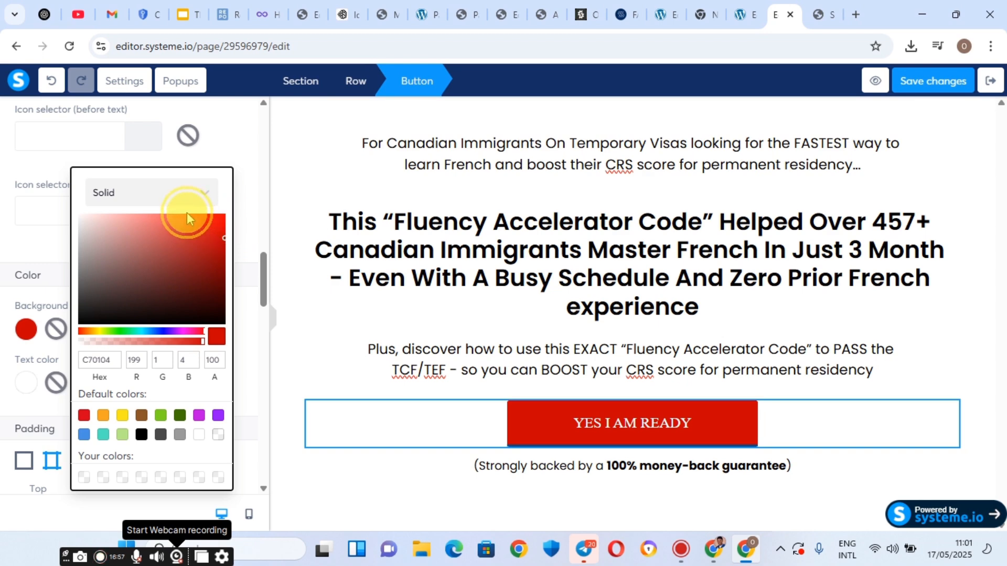
mouse_move(187, 212)
mouse_down()
mouse_move(182, 225)
mouse_move(179, 205)
mouse_up()
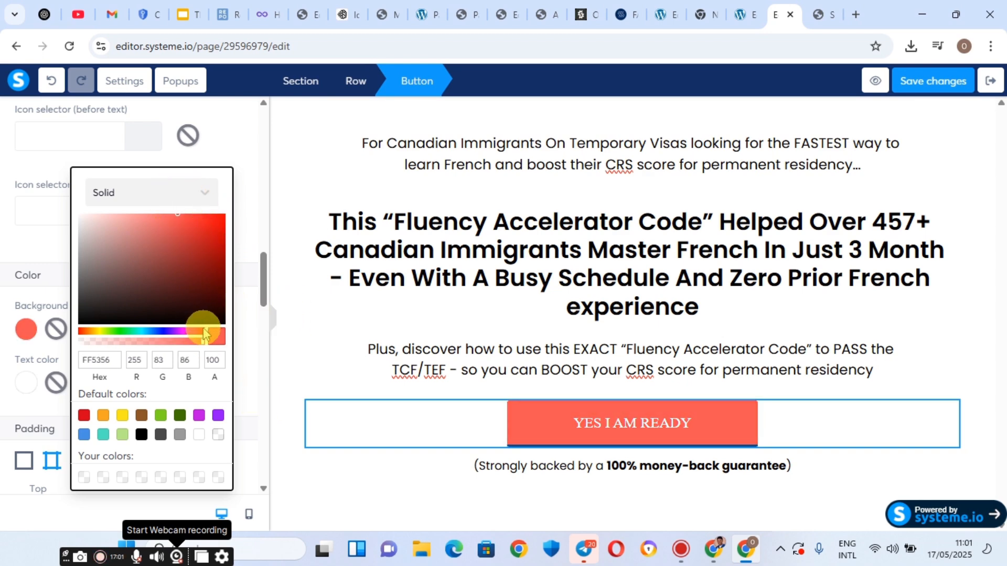
drag(205, 334, 199, 332)
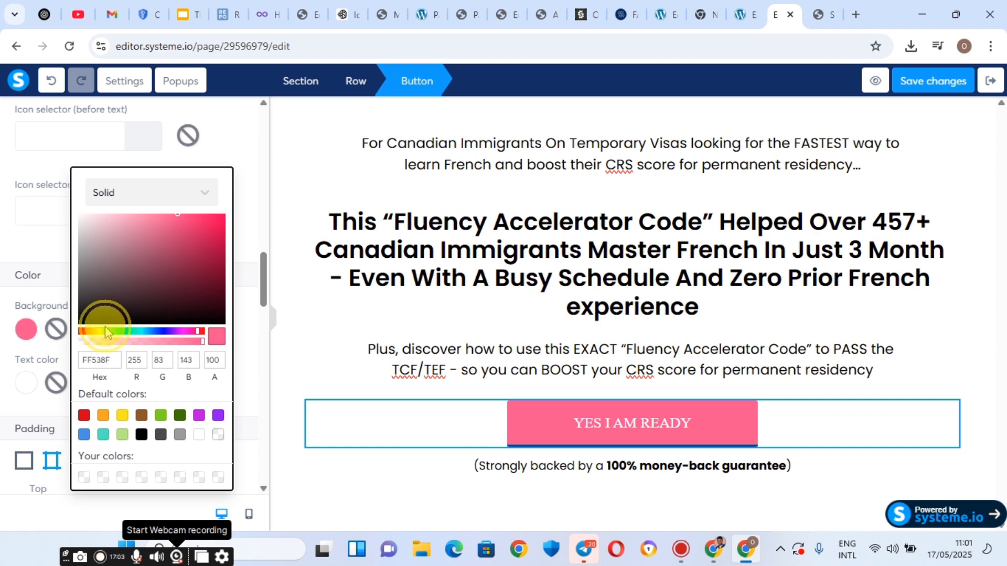
click(93, 334)
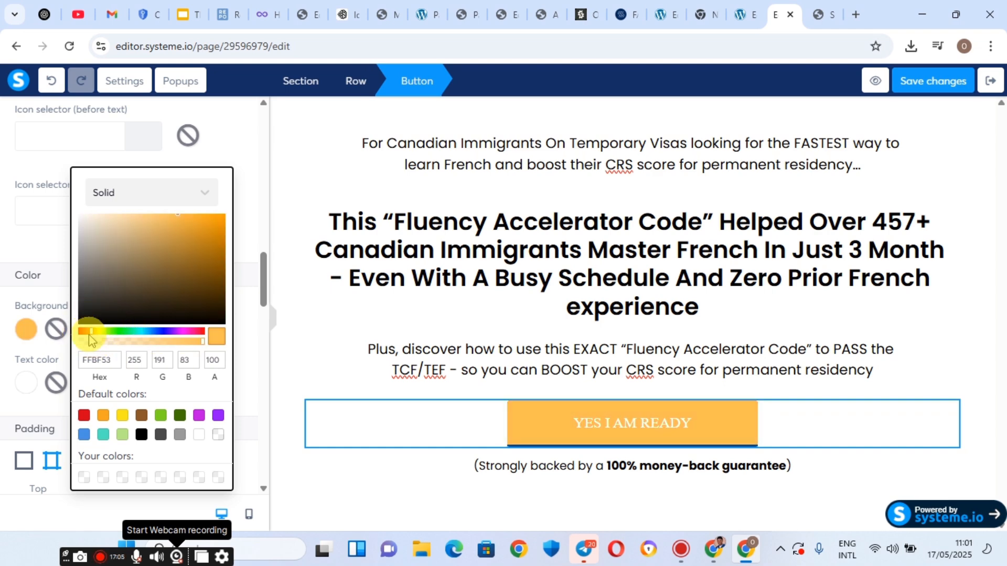
click(103, 417)
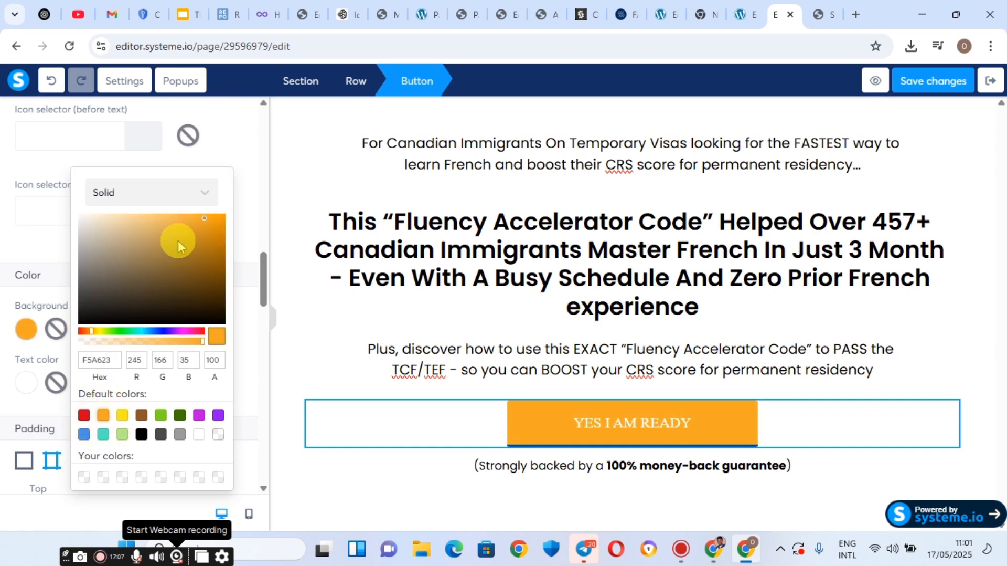
Refine the button background to bright orange-red F15019 and compare it with the reference page.
click(220, 246)
click(219, 222)
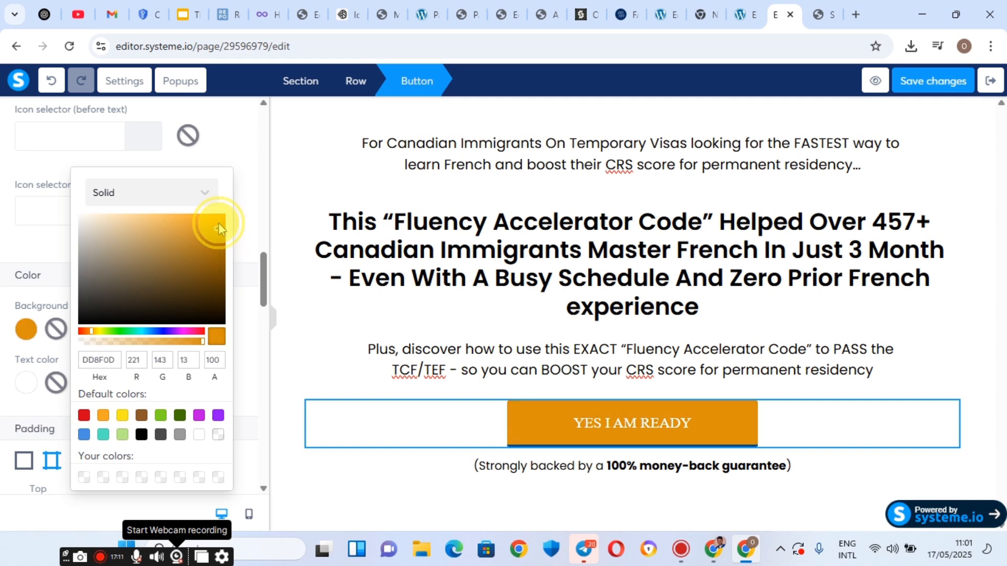
click(106, 333)
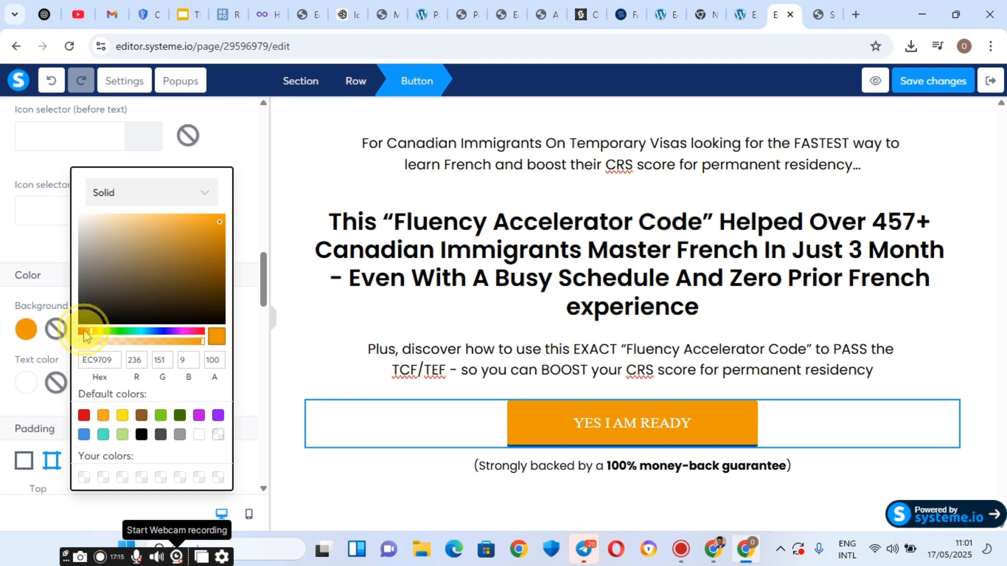
click(83, 331)
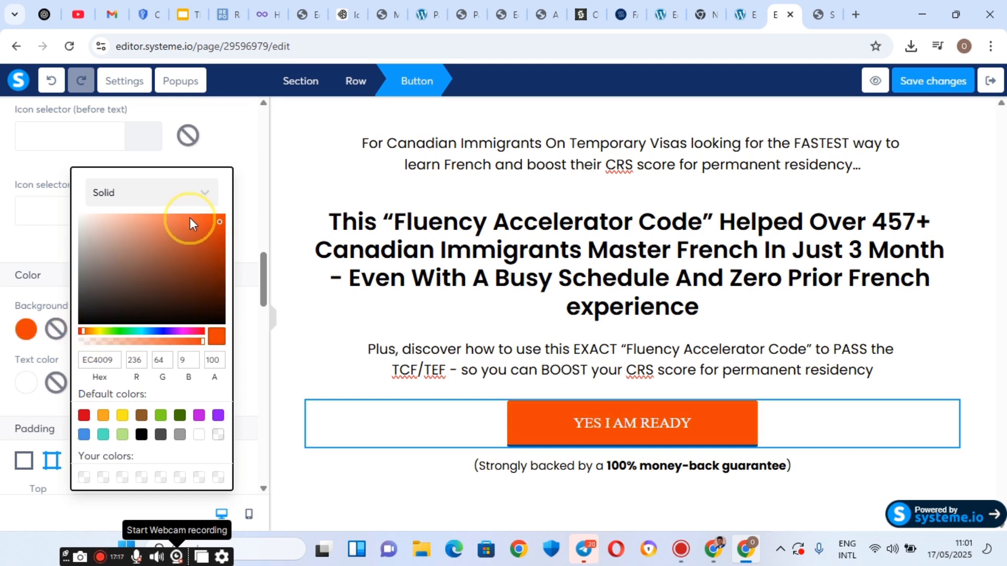
drag(190, 218, 209, 218)
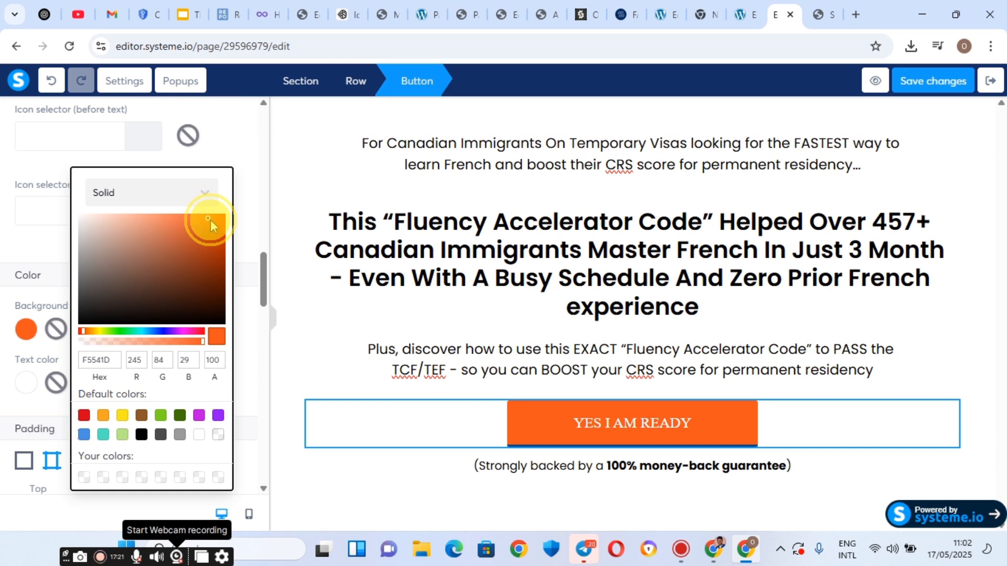
click(827, 7)
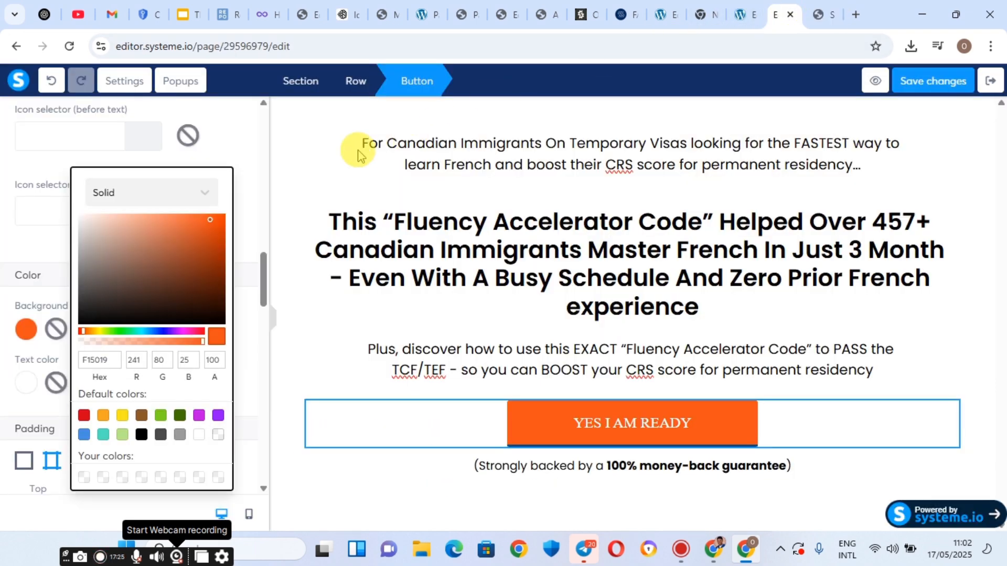
Give the button a uniform corner radius of 8 and a bottom border width of 0.
click(24, 225)
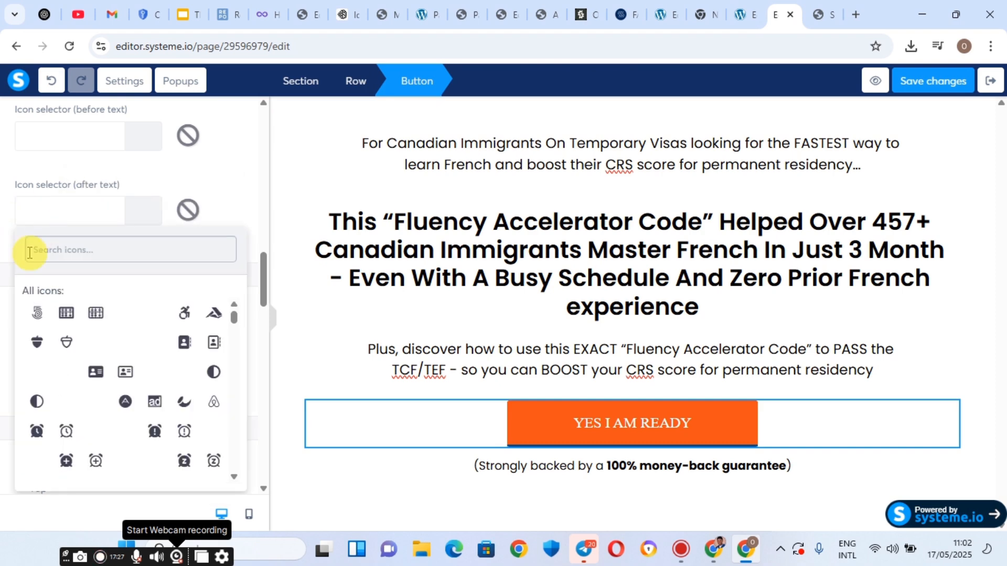
click(72, 206)
scroll(78, 346, down, 1)
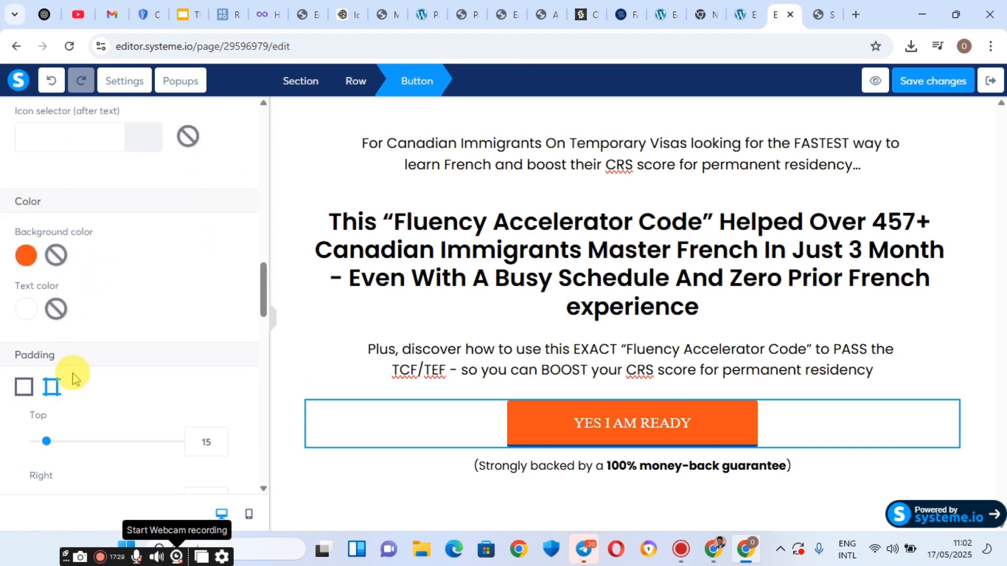
scroll(79, 314, down, 2)
scroll(78, 310, down, 5)
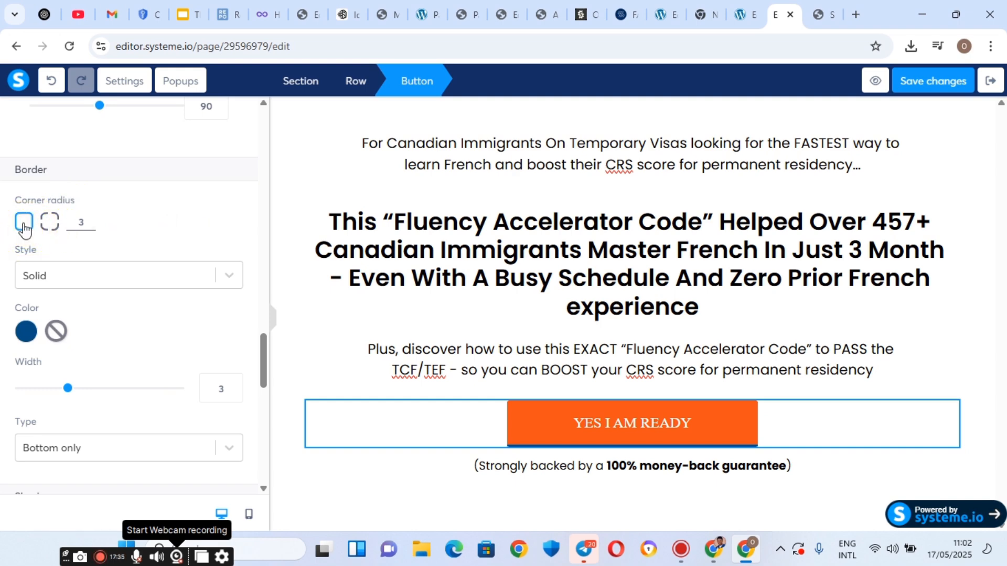
click(50, 223)
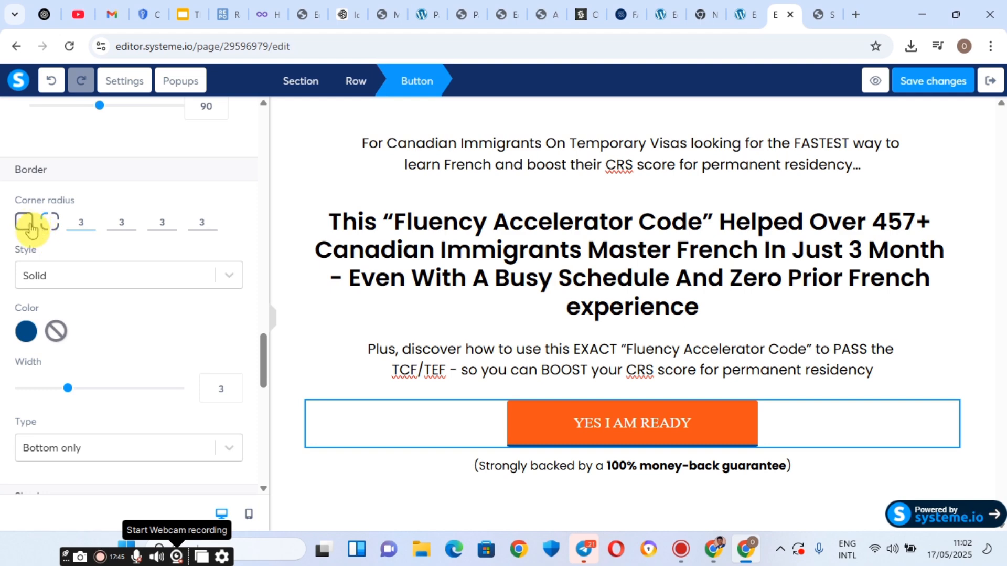
click(26, 225)
double_click(77, 221)
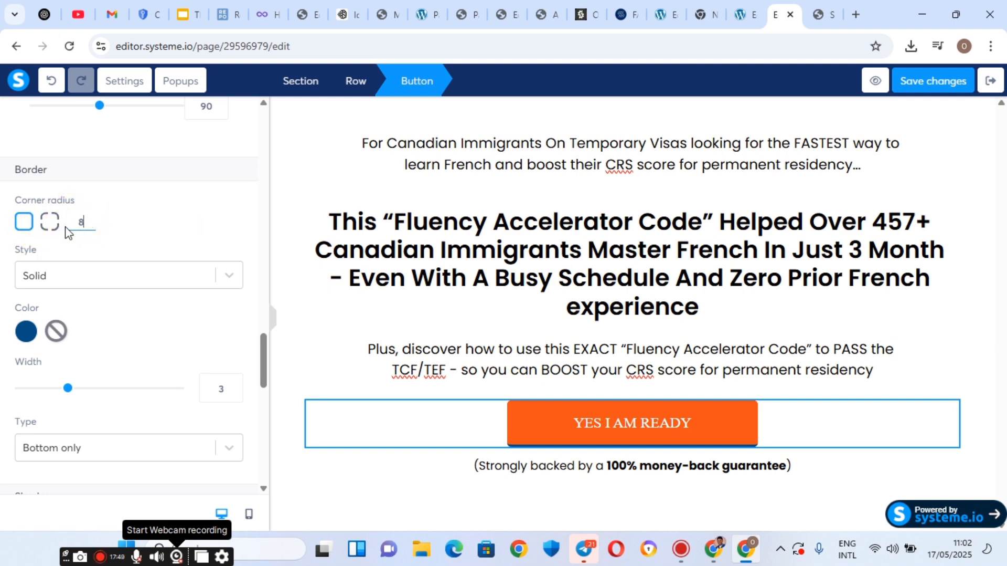
click(66, 388)
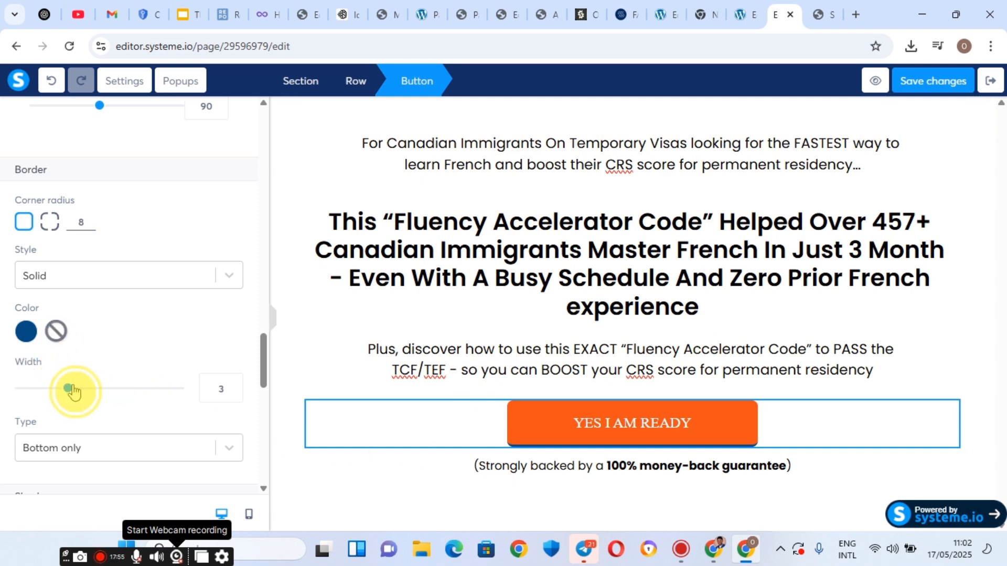
drag(71, 392, 18, 394)
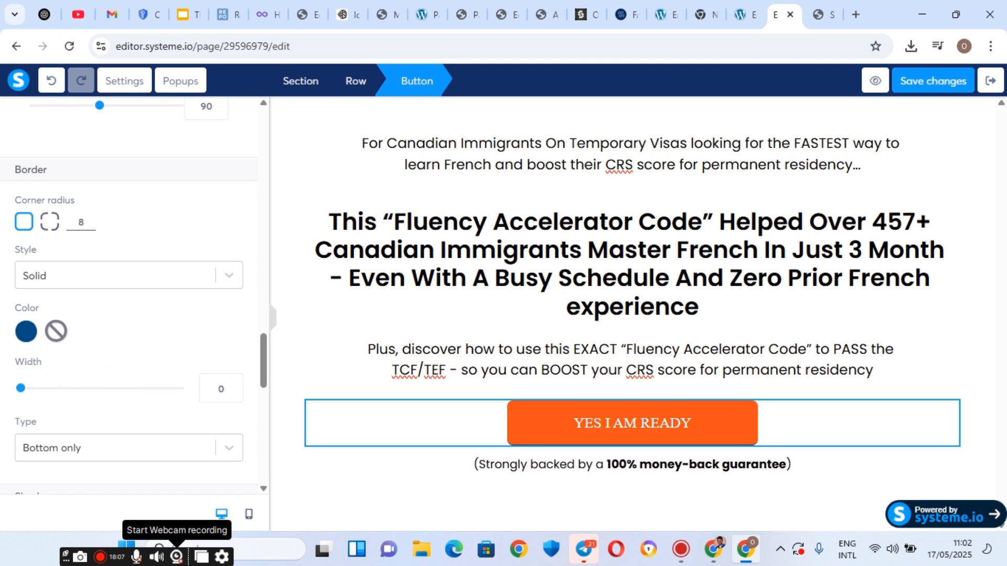
Locate the button's hover effect settings and compare with the reference Elementor page.
scroll(131, 368, down, 3)
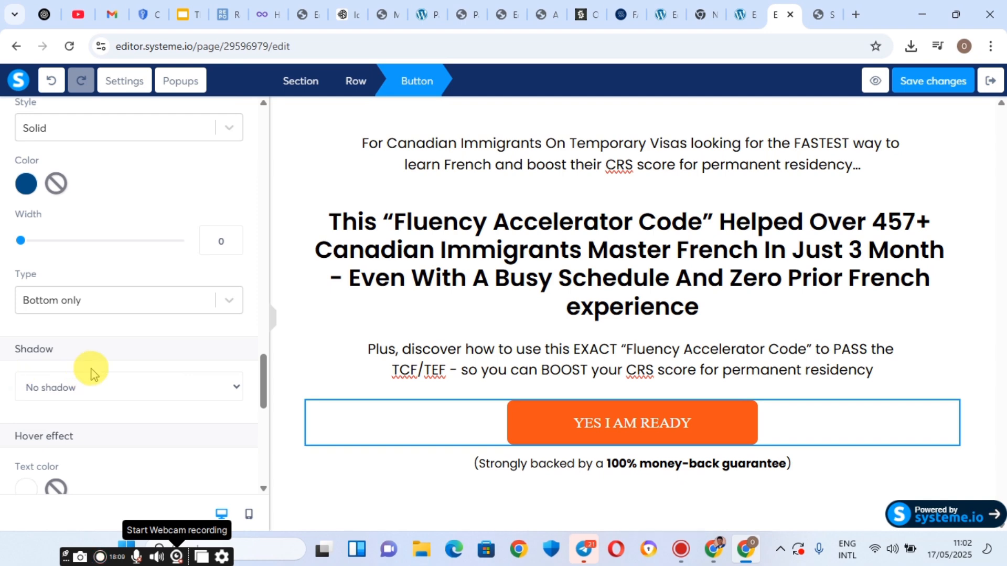
scroll(92, 373, down, 4)
scroll(31, 367, down, 4)
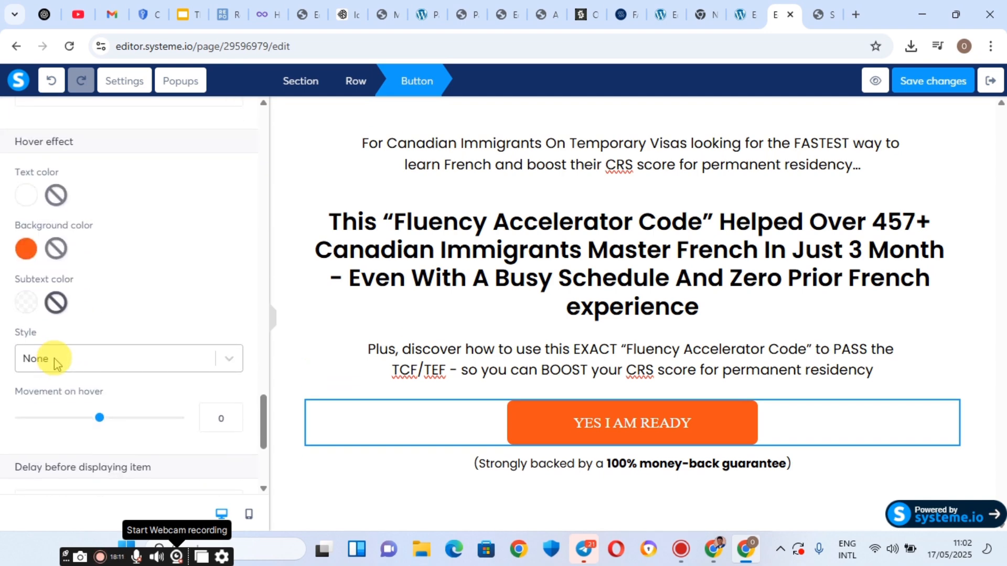
scroll(23, 362, up, 1)
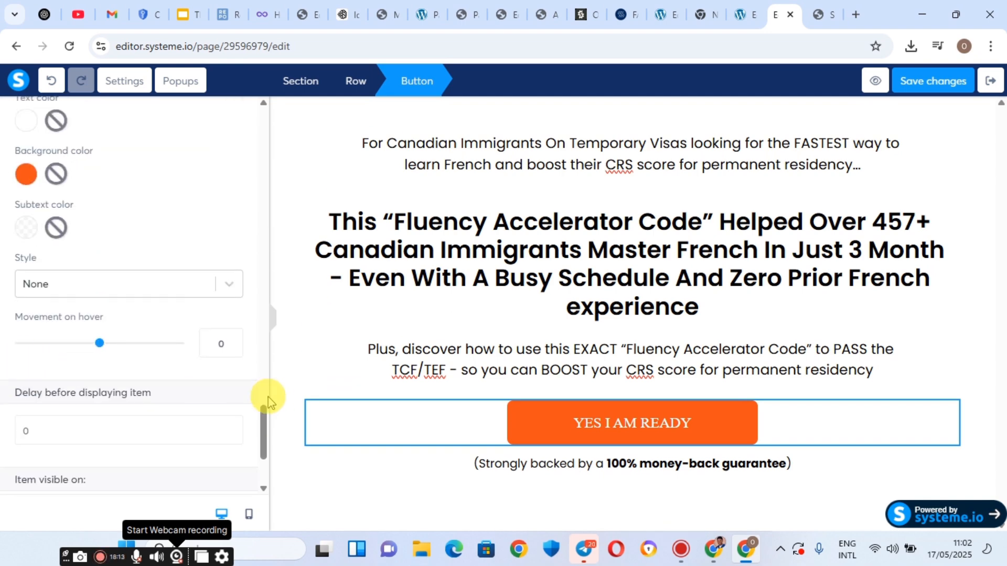
scroll(26, 330, up, 1)
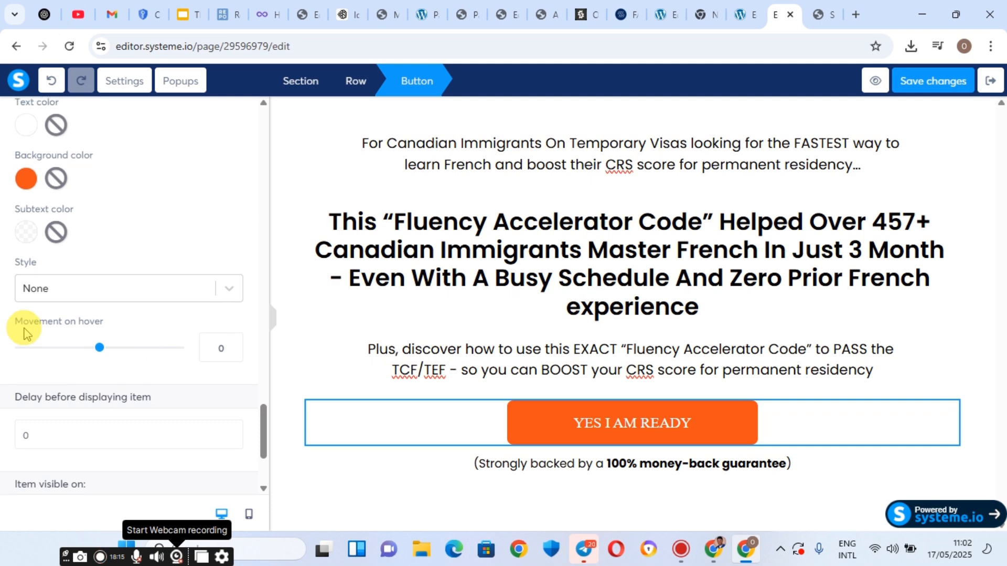
scroll(25, 332, up, 1)
click(24, 332)
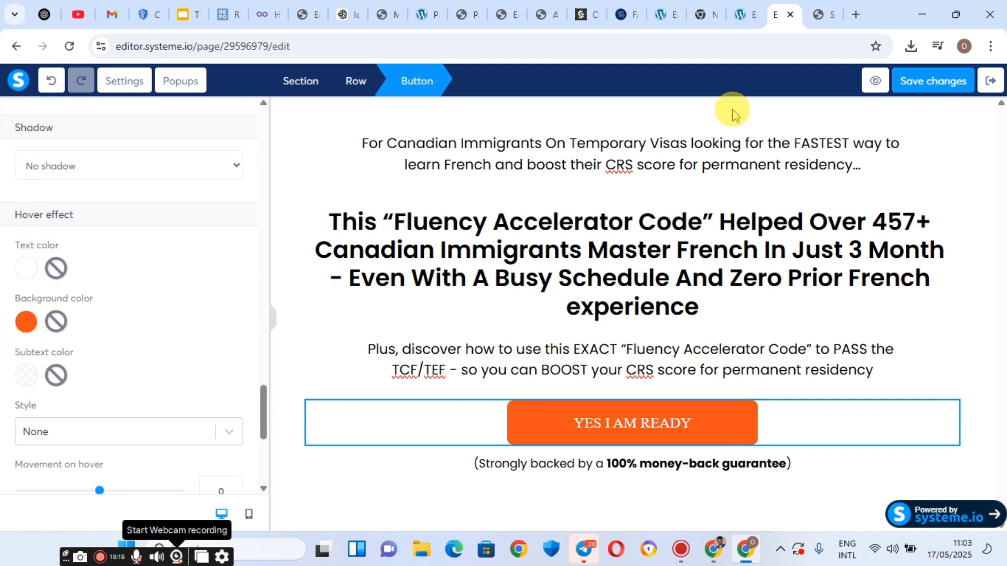
click(748, 14)
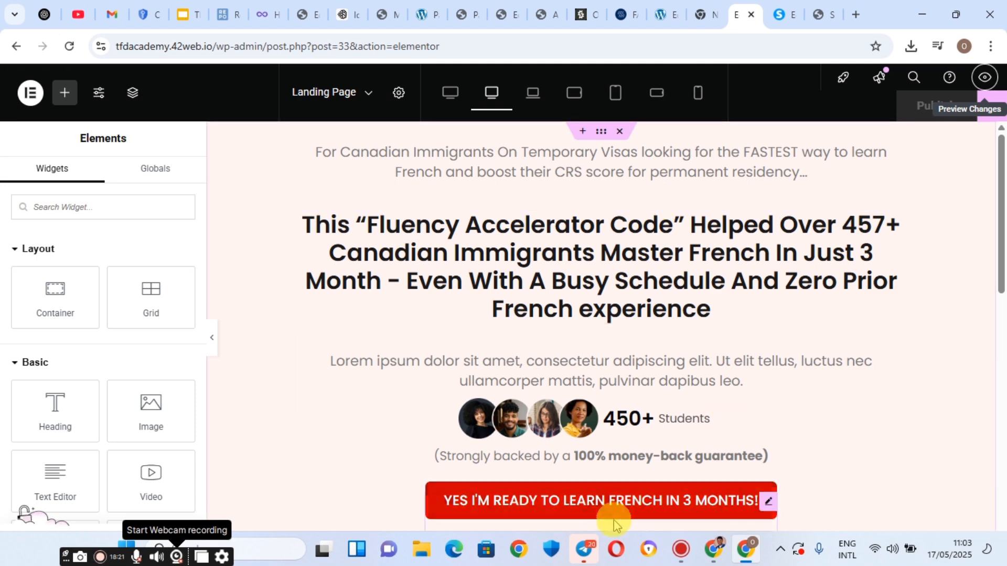
click(793, 7)
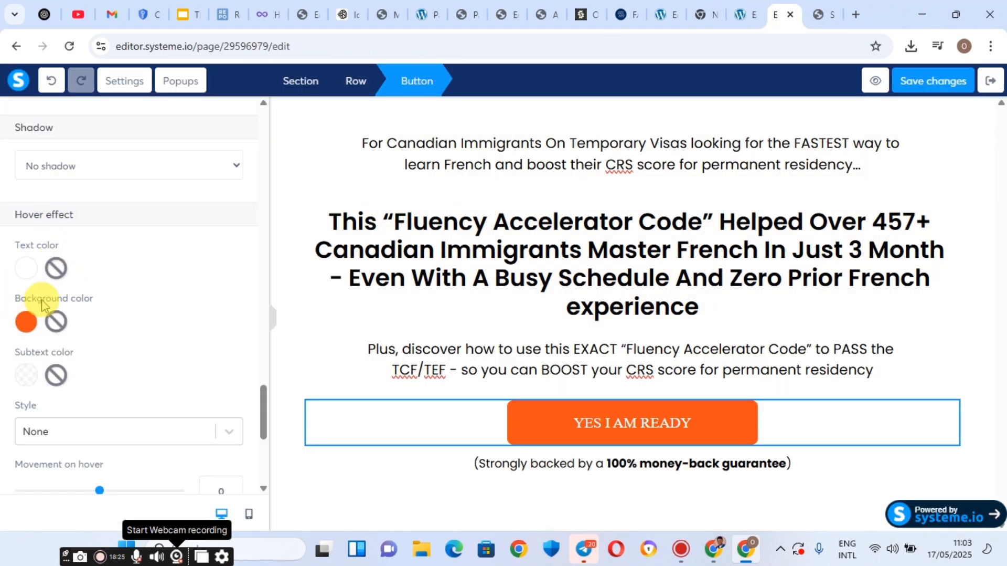
Set the button's hover background colour to a dark near-black shade.
drag(13, 216, 106, 214)
scroll(124, 254, down, 2)
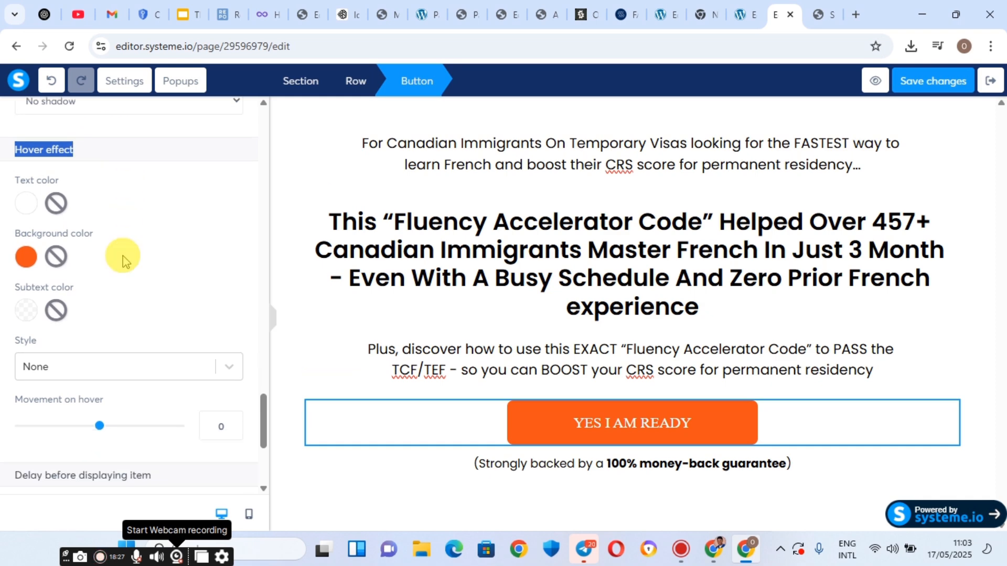
click(25, 248)
mouse_move(92, 196)
mouse_down()
mouse_move(49, 199)
mouse_move(50, 210)
mouse_move(130, 205)
mouse_move(135, 192)
mouse_move(56, 195)
mouse_move(11, 243)
mouse_move(11, 269)
mouse_up()
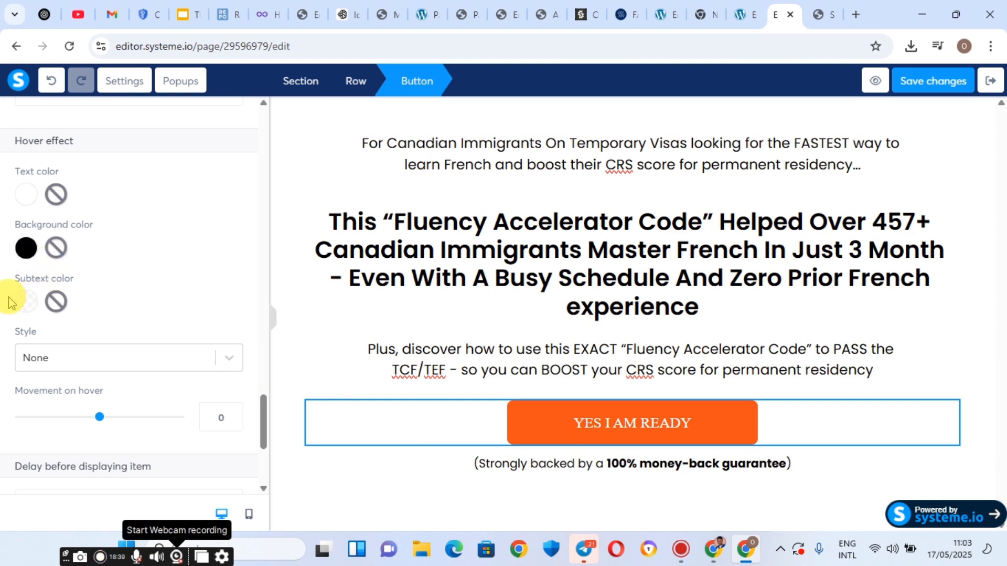
scroll(8, 283, up, 1)
scroll(51, 247, up, 3)
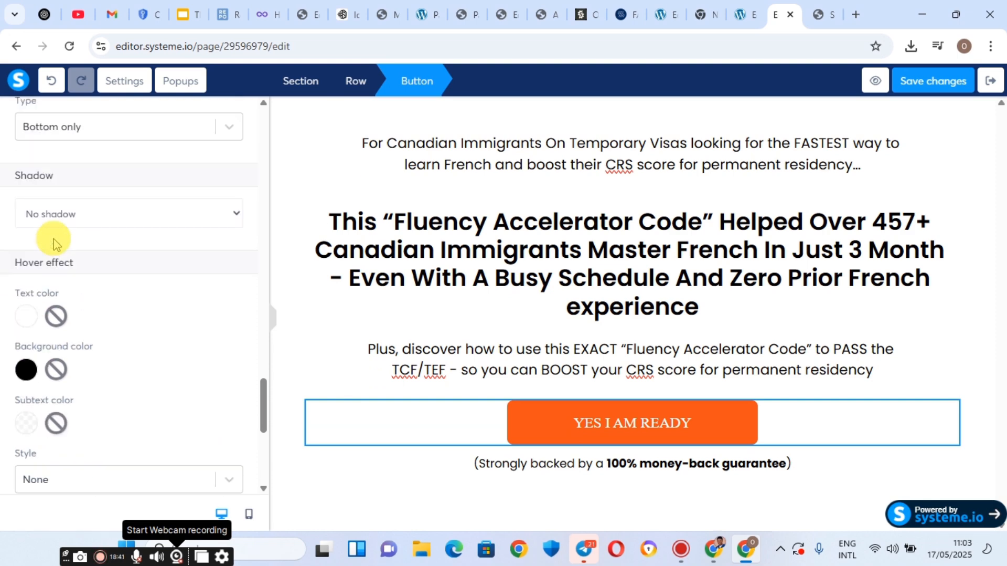
scroll(56, 244, up, 2)
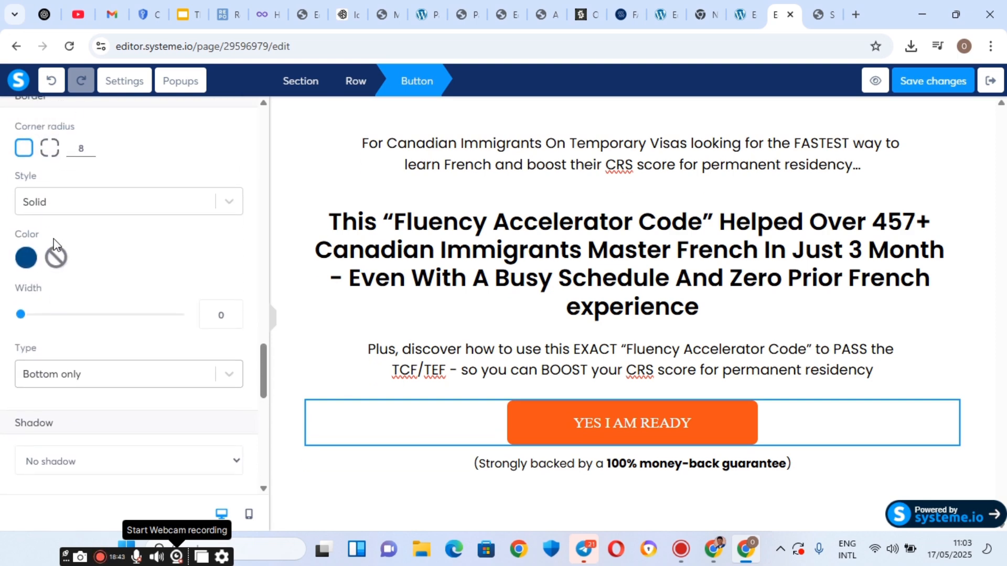
scroll(56, 244, up, 1)
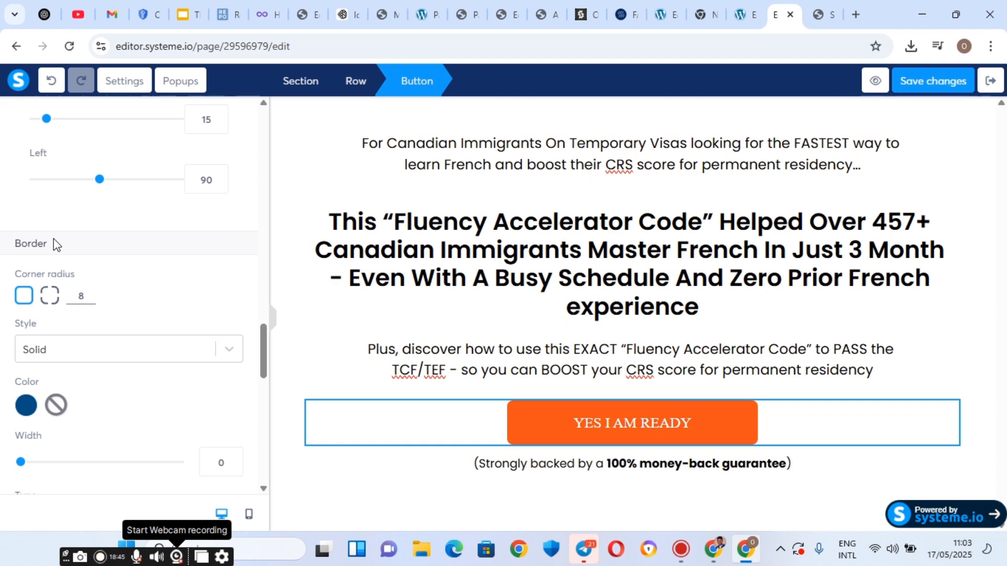
scroll(56, 244, down, 4)
scroll(56, 244, up, 8)
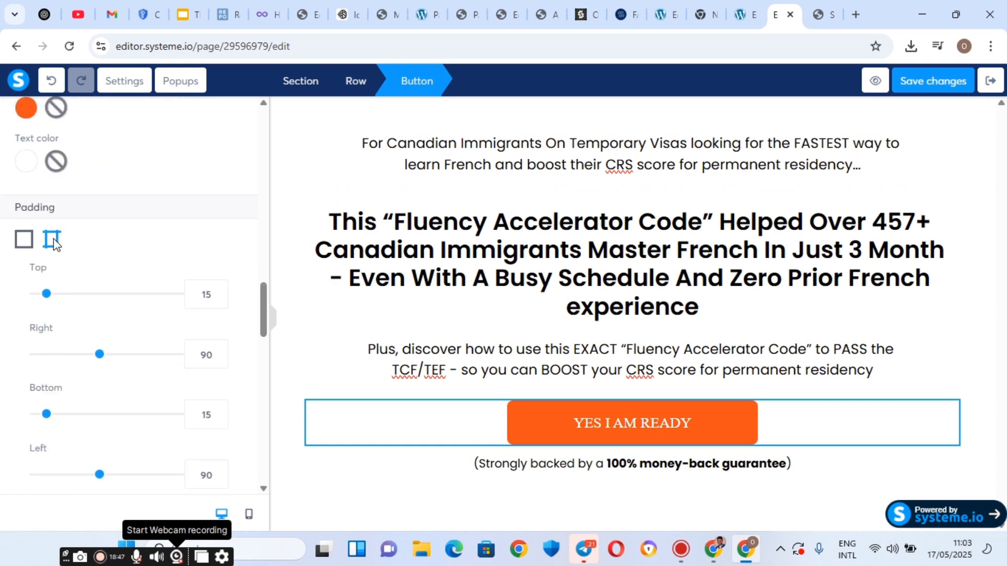
scroll(56, 244, up, 3)
scroll(56, 244, down, 9)
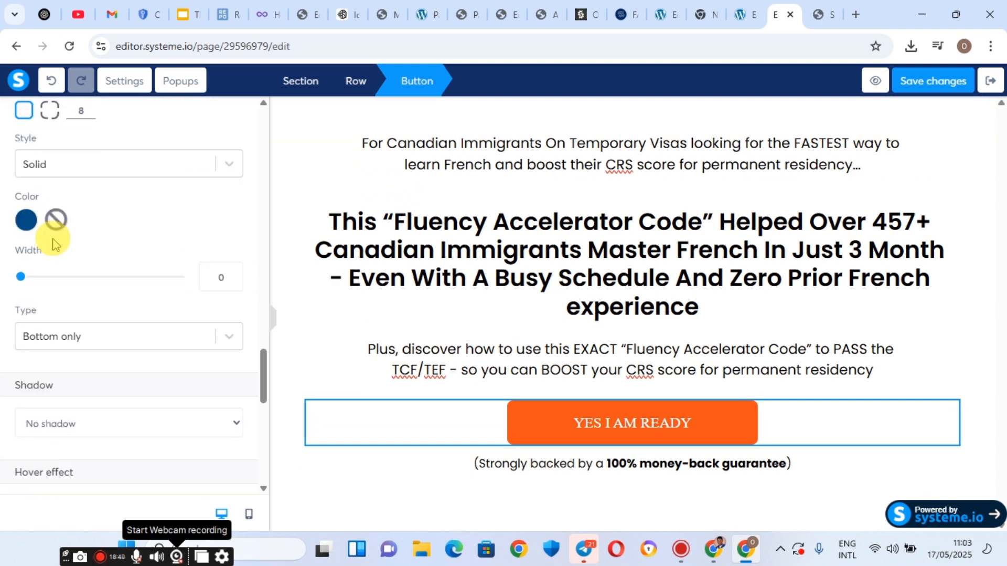
scroll(56, 244, down, 5)
scroll(57, 244, up, 2)
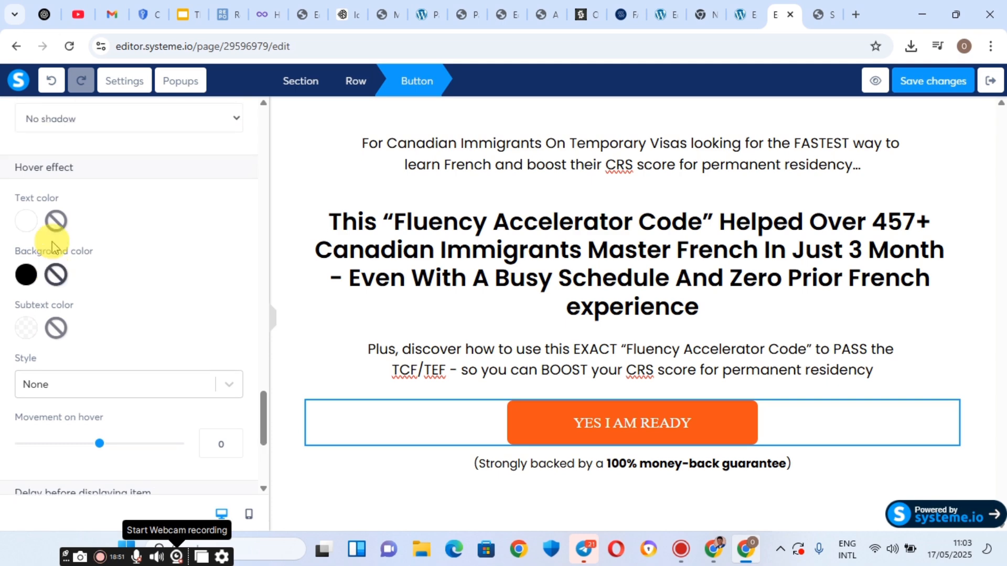
scroll(53, 245, up, 1)
click(33, 269)
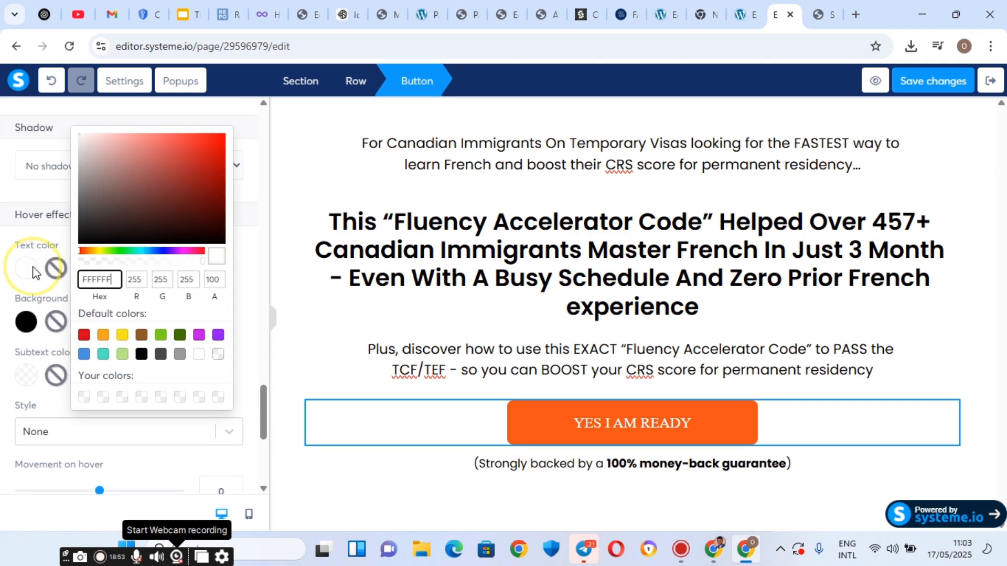
drag(72, 138, 62, 124)
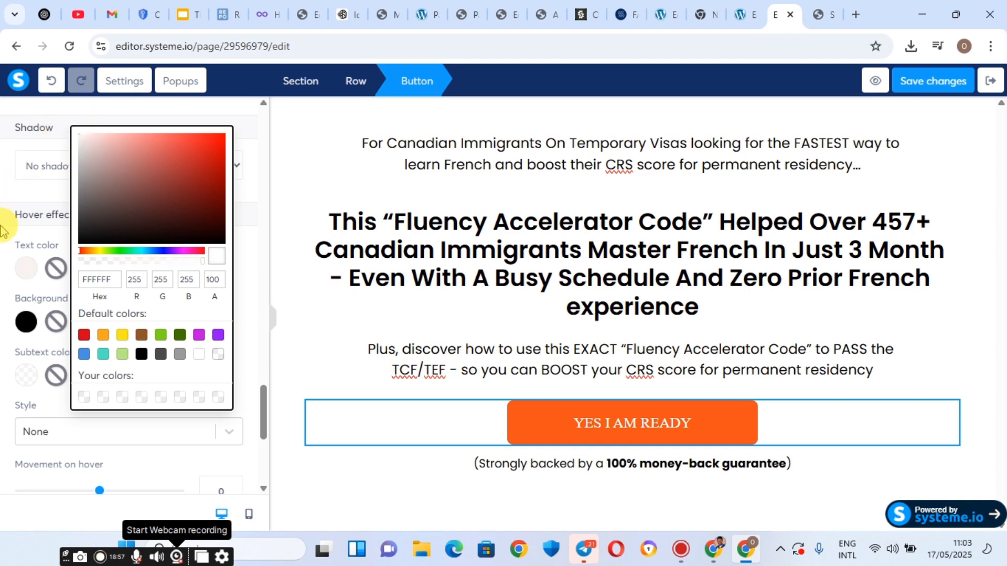
click(2, 259)
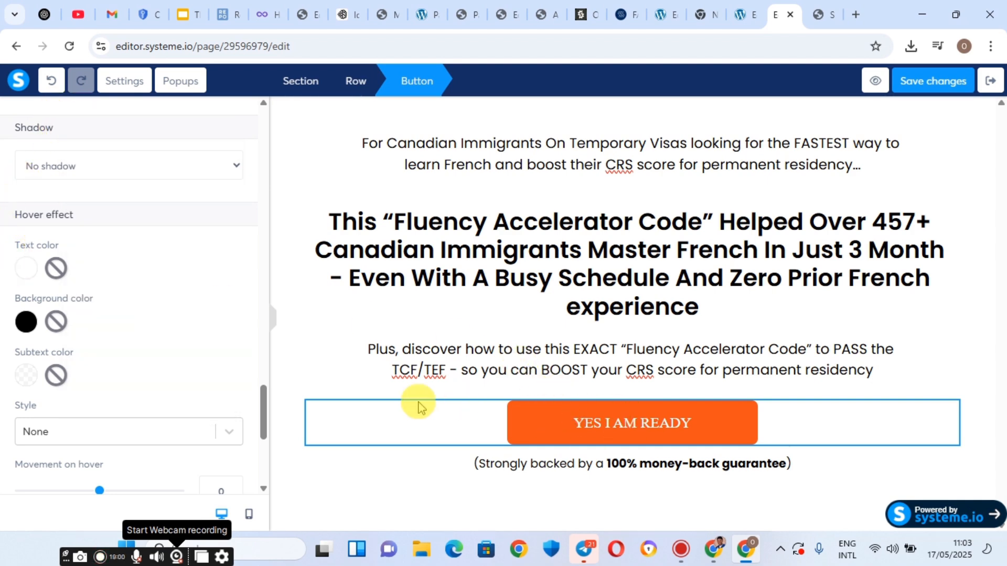
click(24, 377)
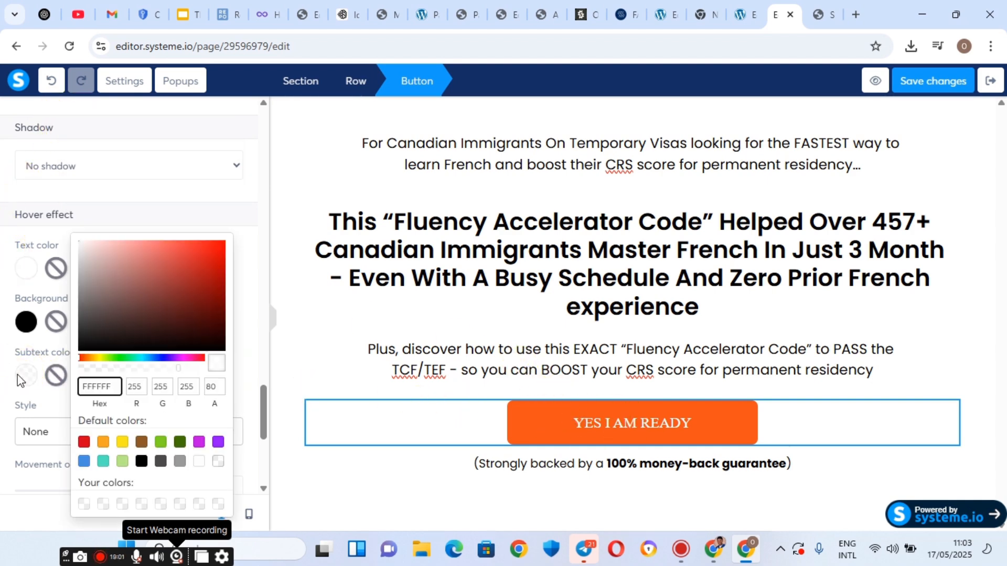
click(83, 420)
click(88, 431)
scroll(88, 408, down, 3)
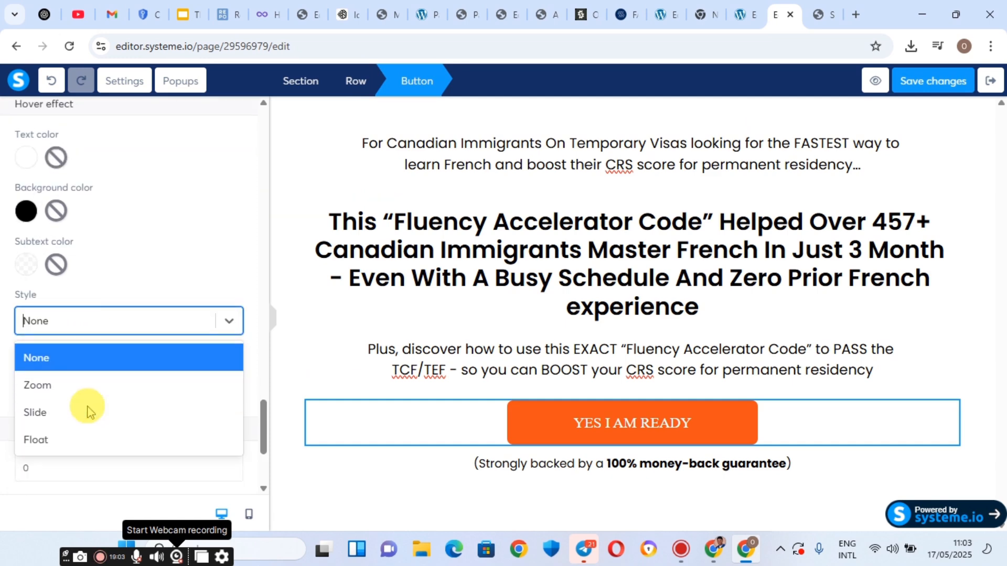
click(135, 200)
scroll(126, 207, up, 3)
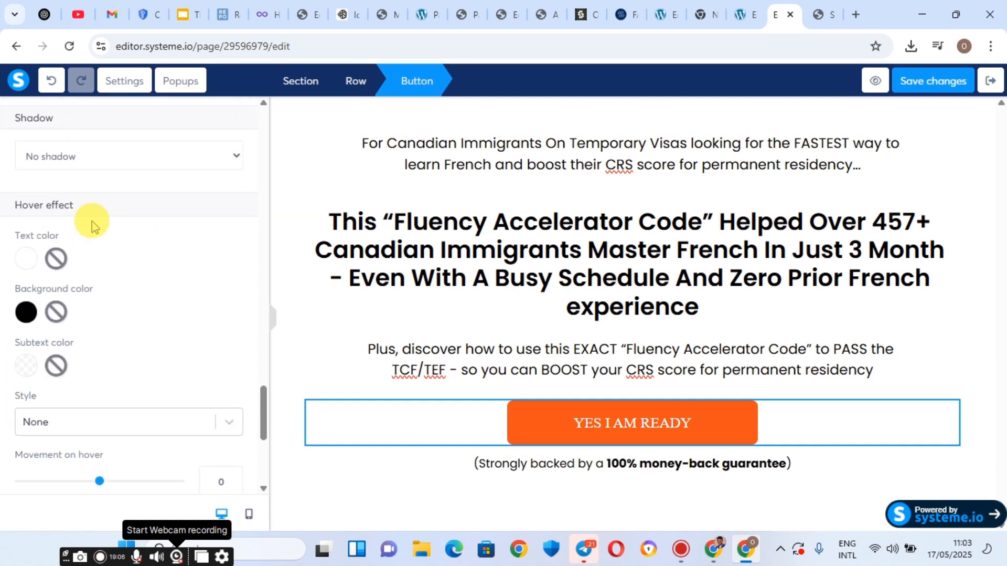
click(117, 159)
click(116, 165)
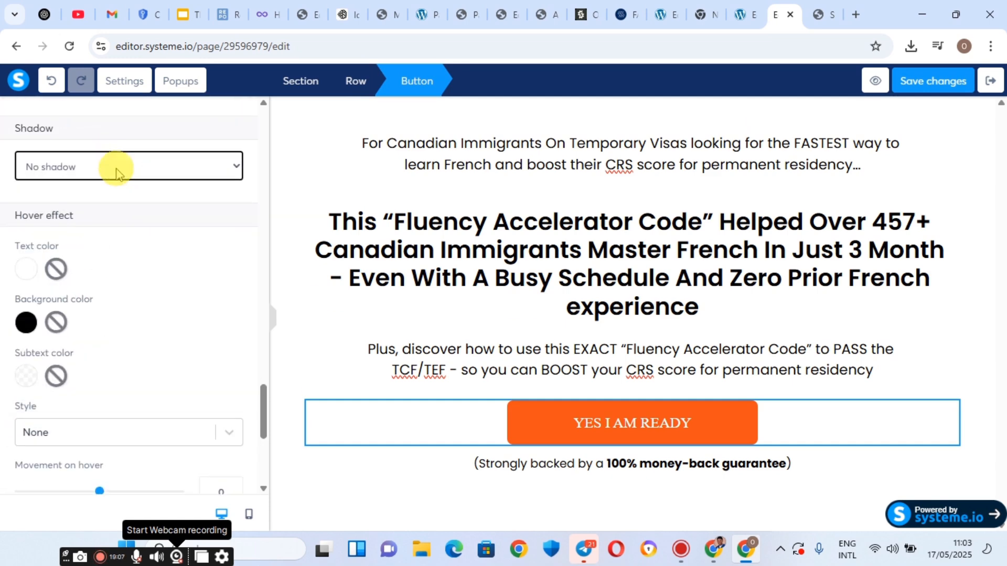
scroll(105, 189, up, 3)
click(100, 226)
click(99, 226)
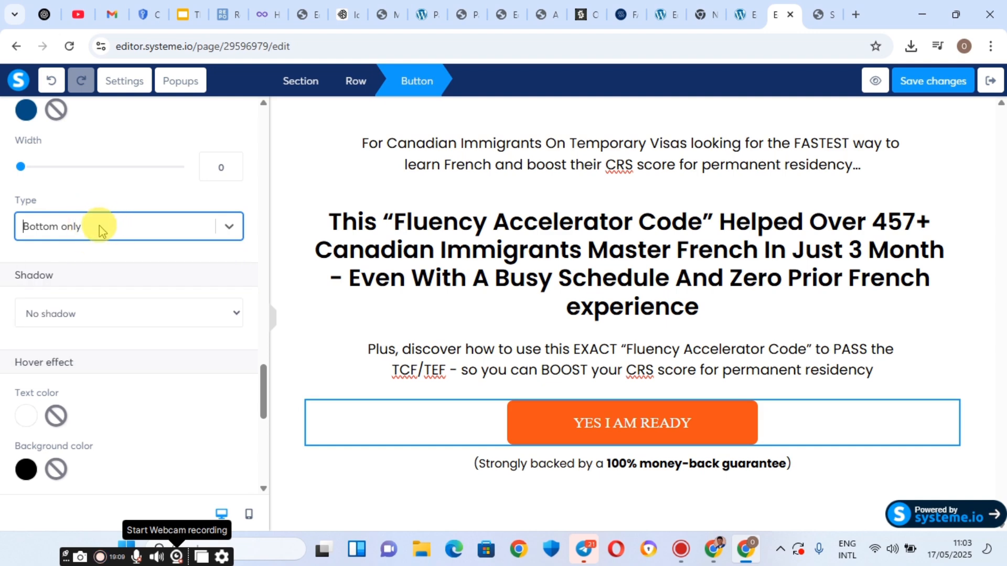
scroll(94, 227, down, 5)
scroll(45, 243, up, 3)
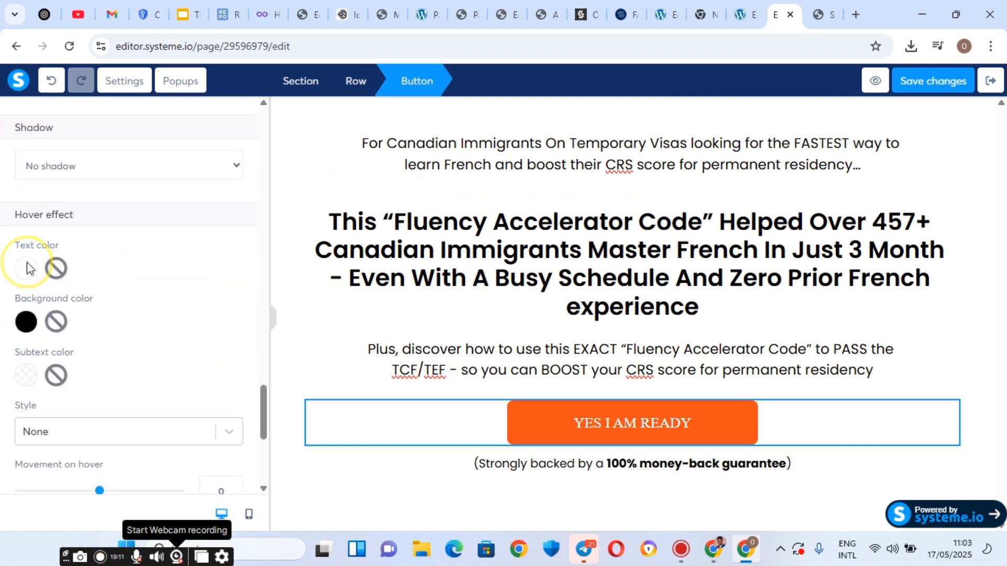
click(27, 263)
click(27, 267)
scroll(21, 326, up, 8)
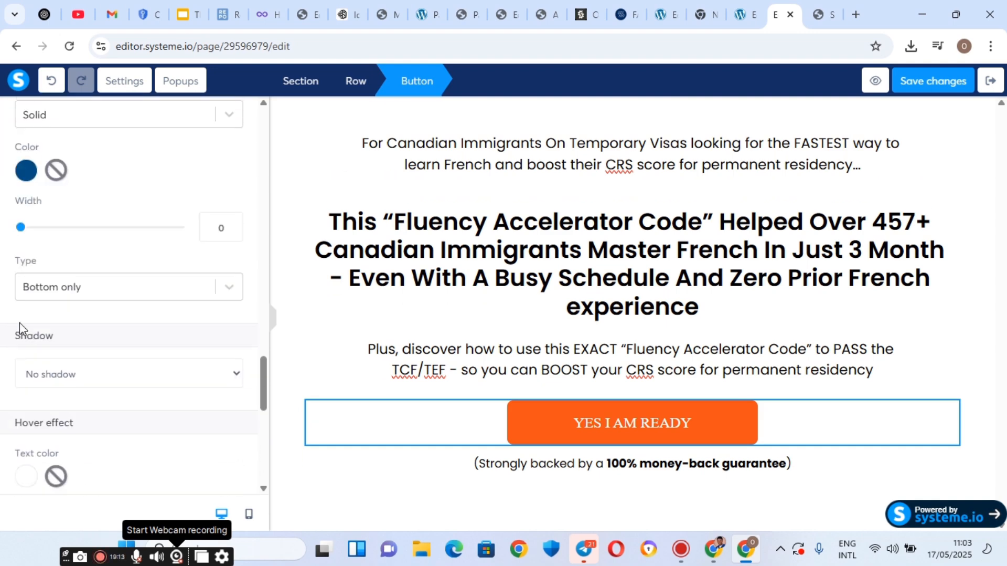
scroll(20, 331, up, 10)
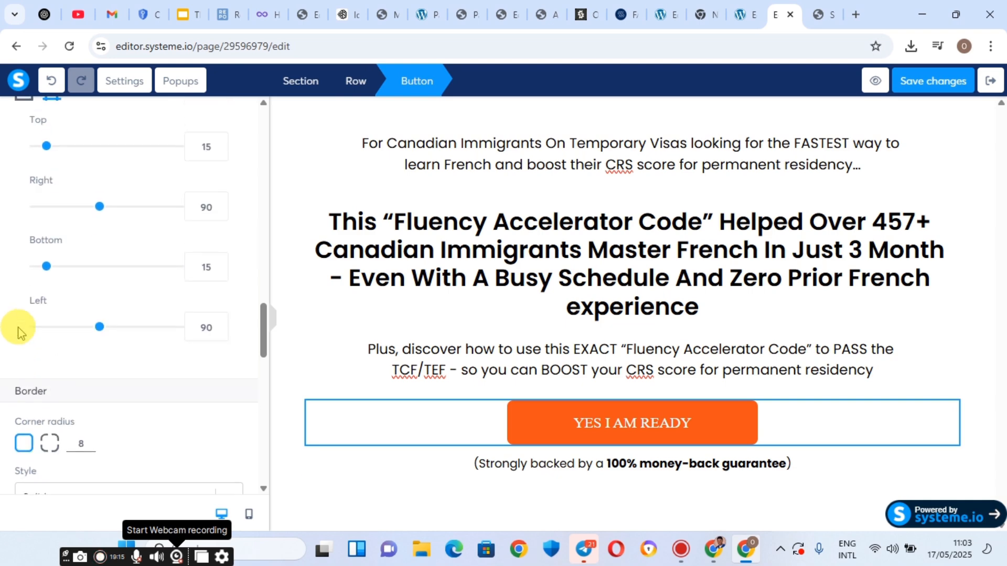
scroll(20, 333, up, 8)
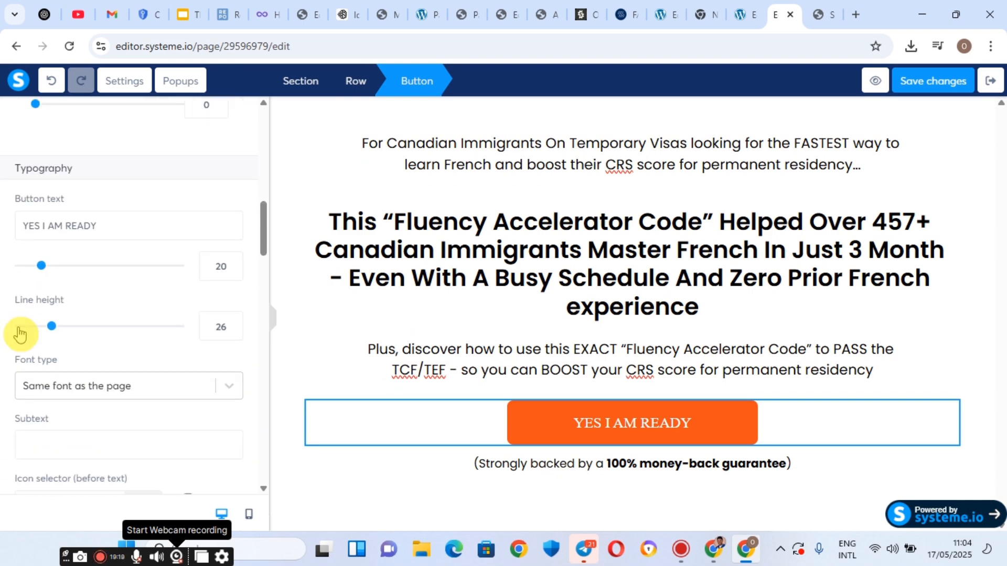
scroll(20, 332, down, 20)
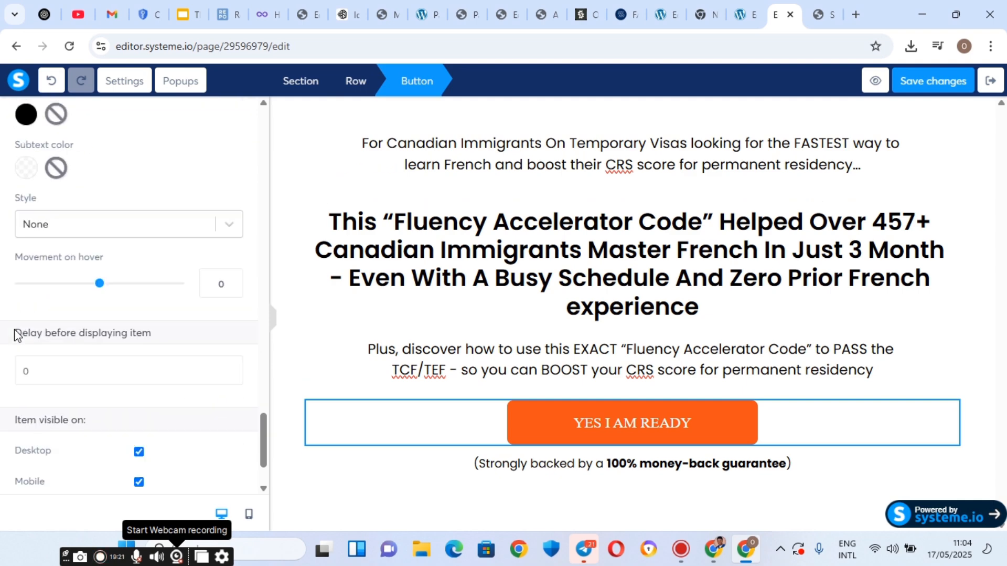
scroll(20, 332, down, 1)
scroll(18, 328, up, 3)
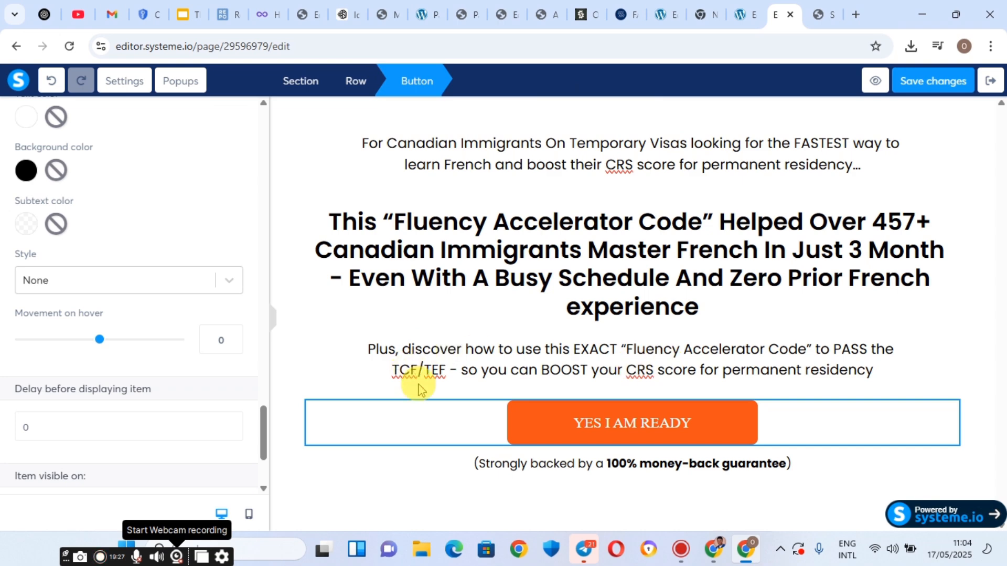
Select the hero section and set its background colour to pink FFDBDB at 23 opacity.
click(570, 145)
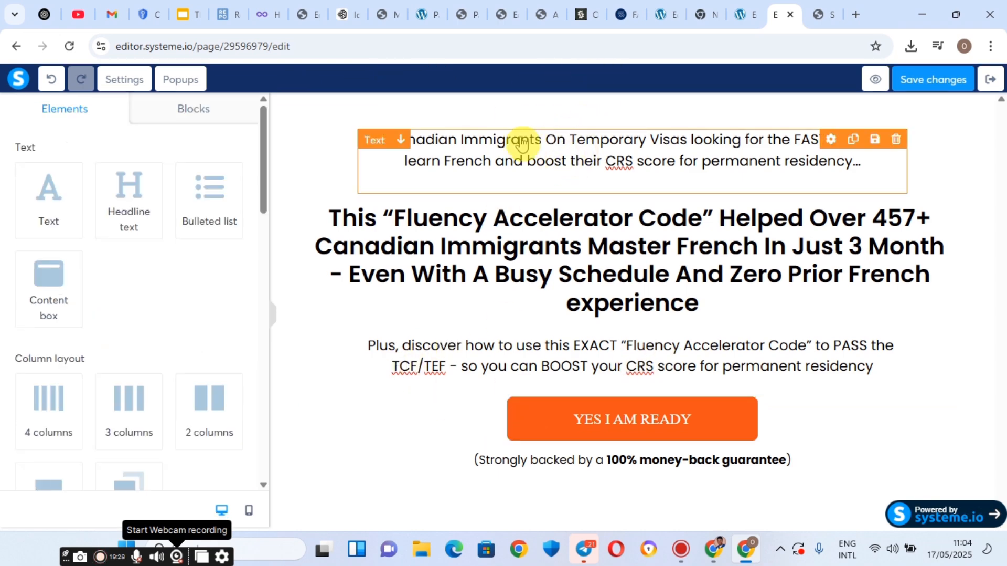
click(300, 105)
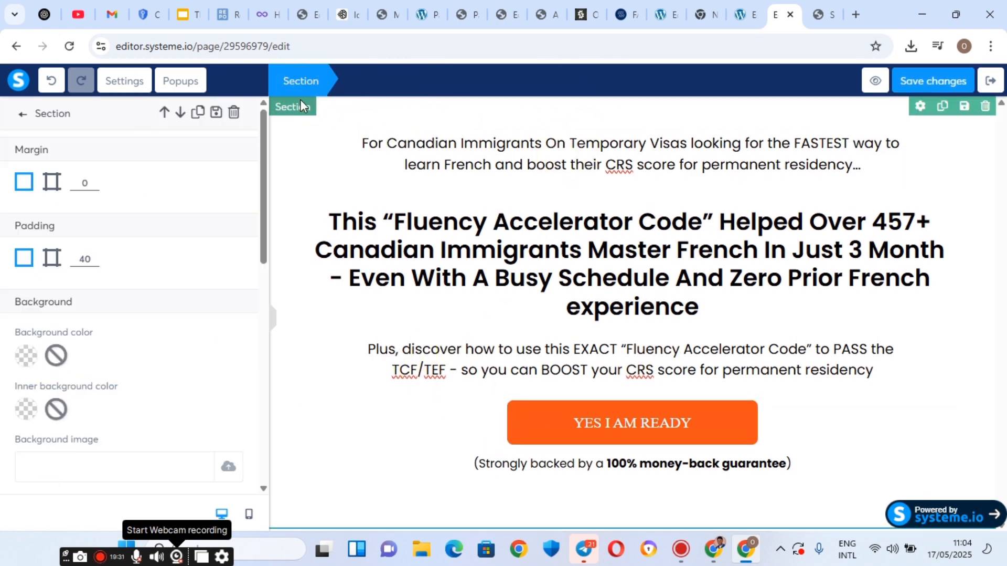
click(26, 355)
drag(117, 227, 100, 215)
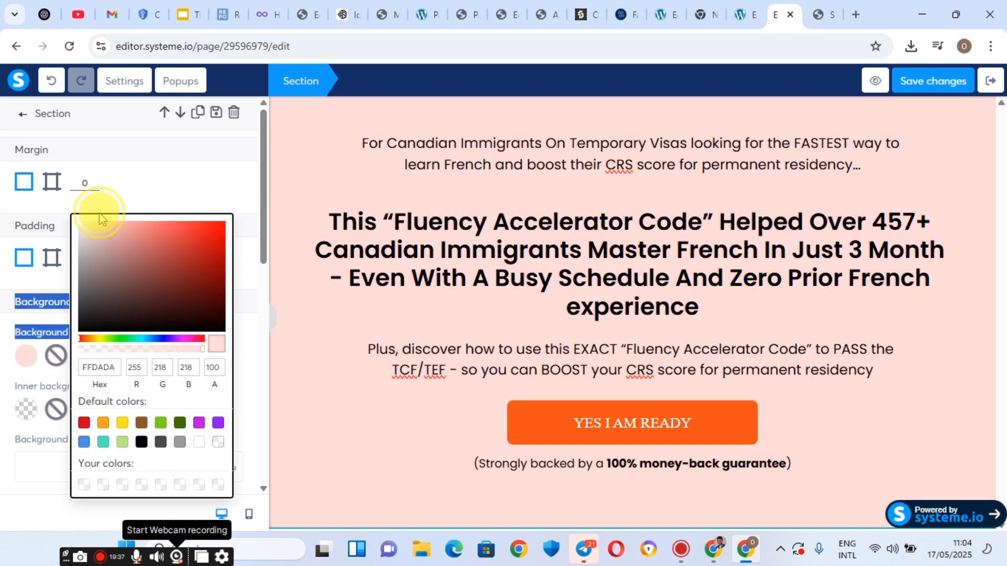
click(199, 349)
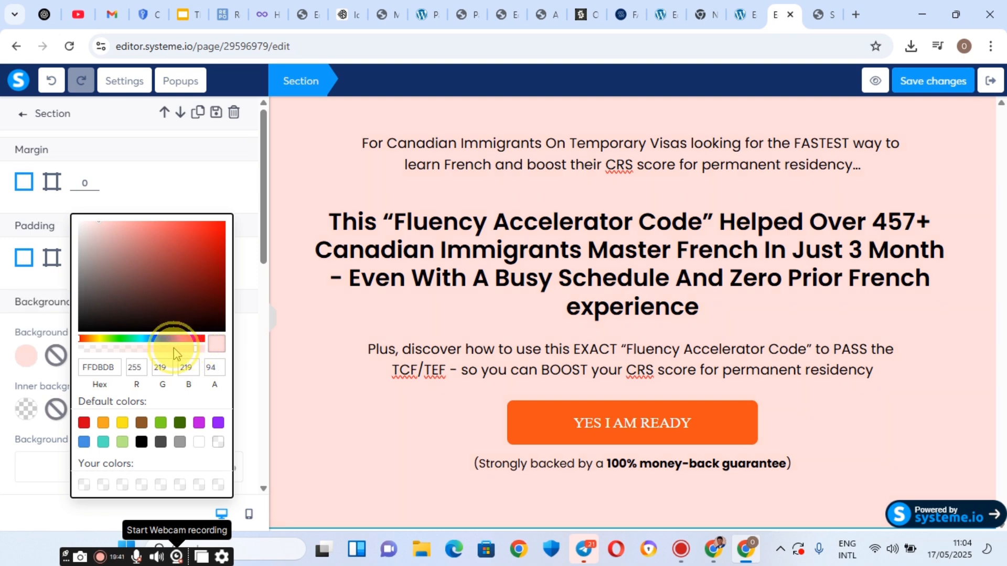
drag(197, 352, 210, 350)
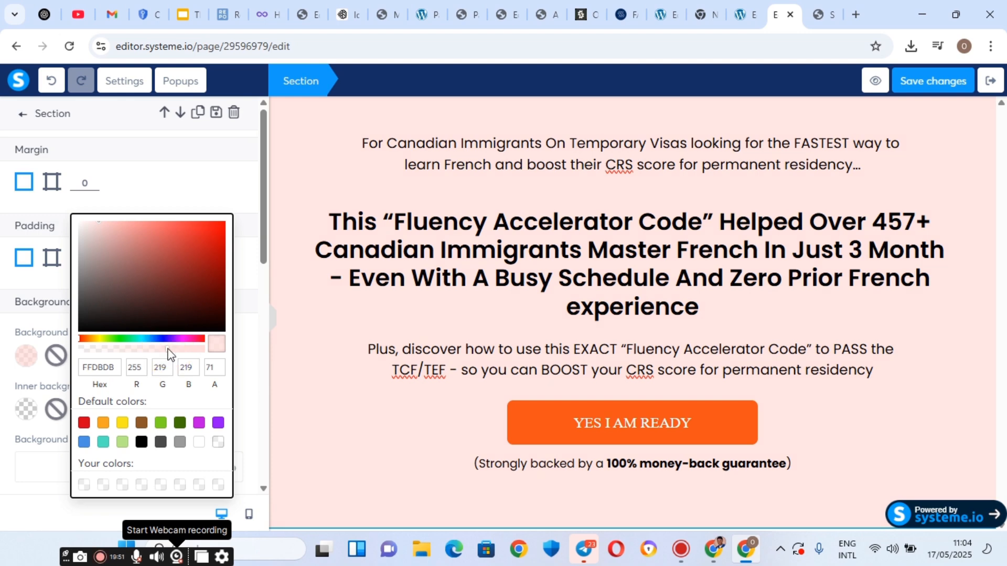
drag(153, 351, 120, 354)
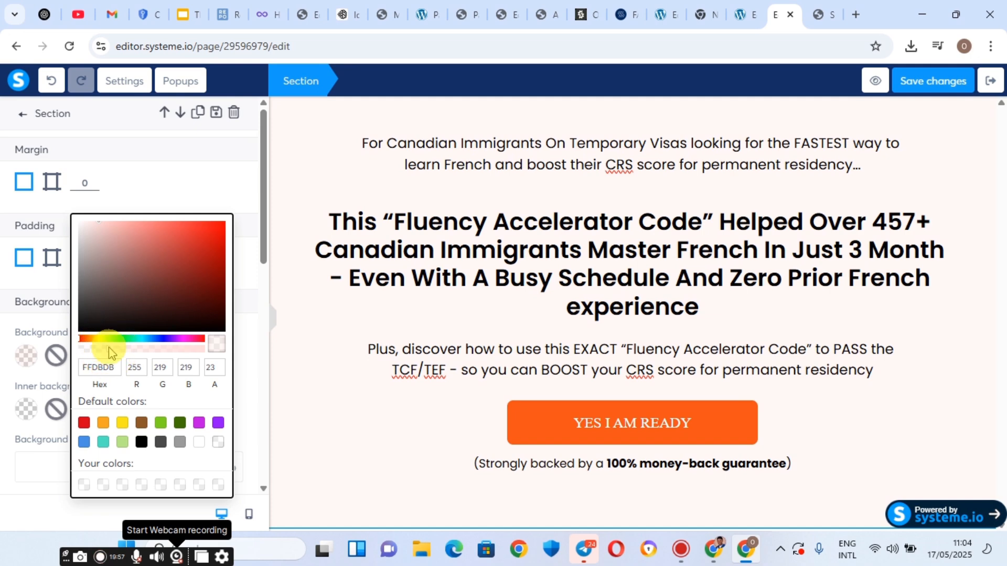
Close the colour picker and drag a Row element below the hero section.
click(319, 288)
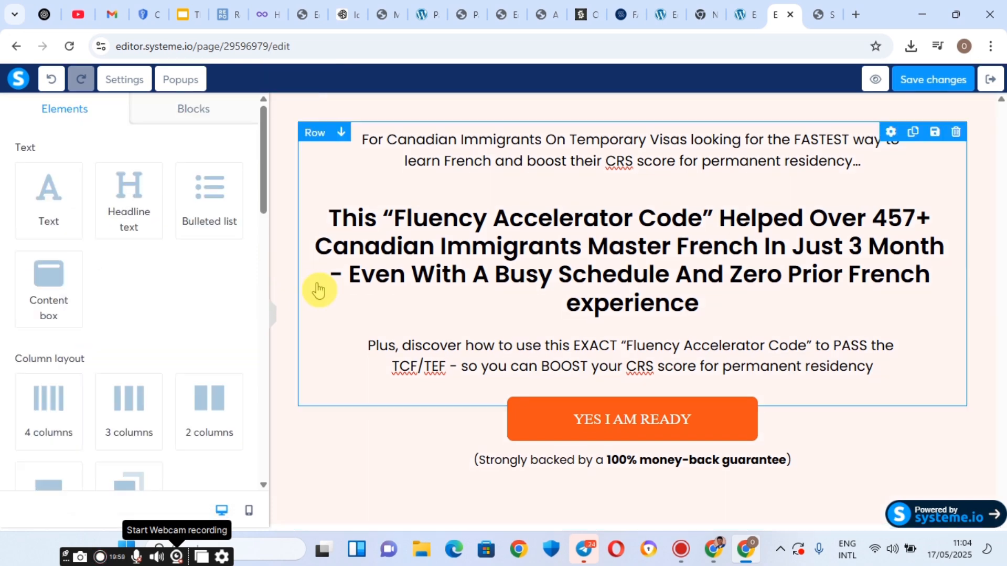
click(478, 270)
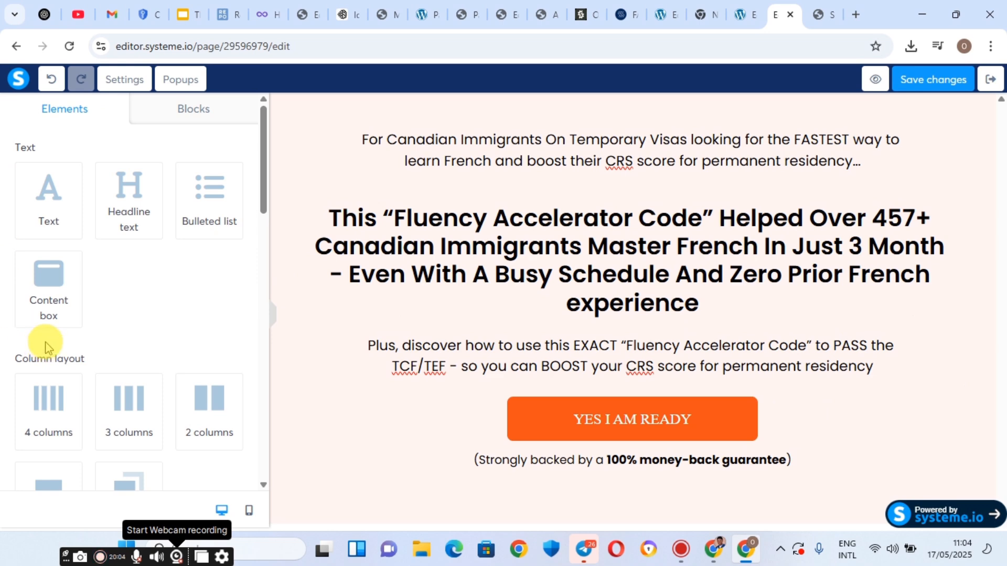
scroll(79, 293, down, 2)
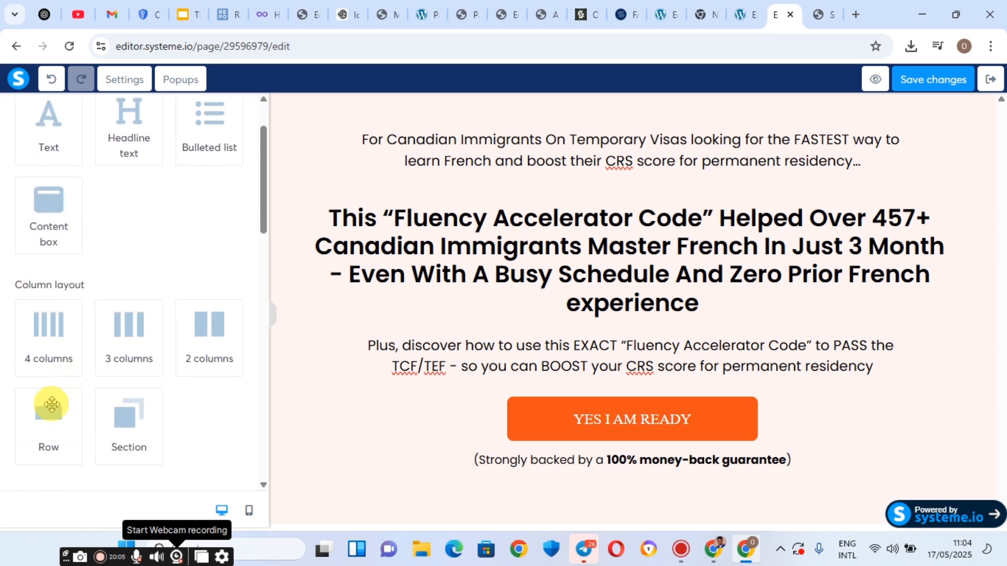
drag(44, 410, 322, 507)
scroll(474, 362, down, 2)
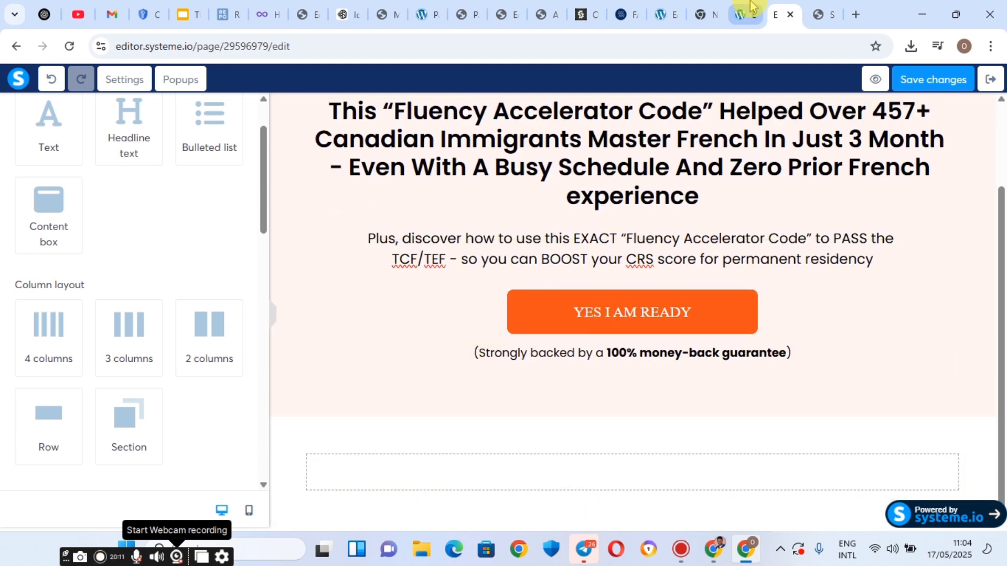
Review the testimonial videos on the reference page, then return to the editor.
click(813, 8)
scroll(429, 212, down, 6)
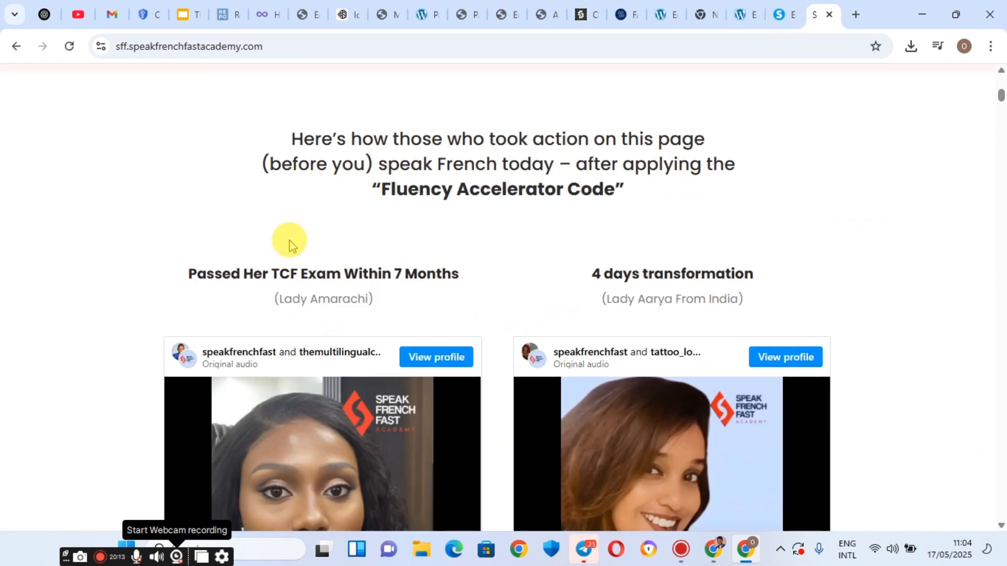
scroll(430, 195, down, 8)
scroll(430, 195, down, 2)
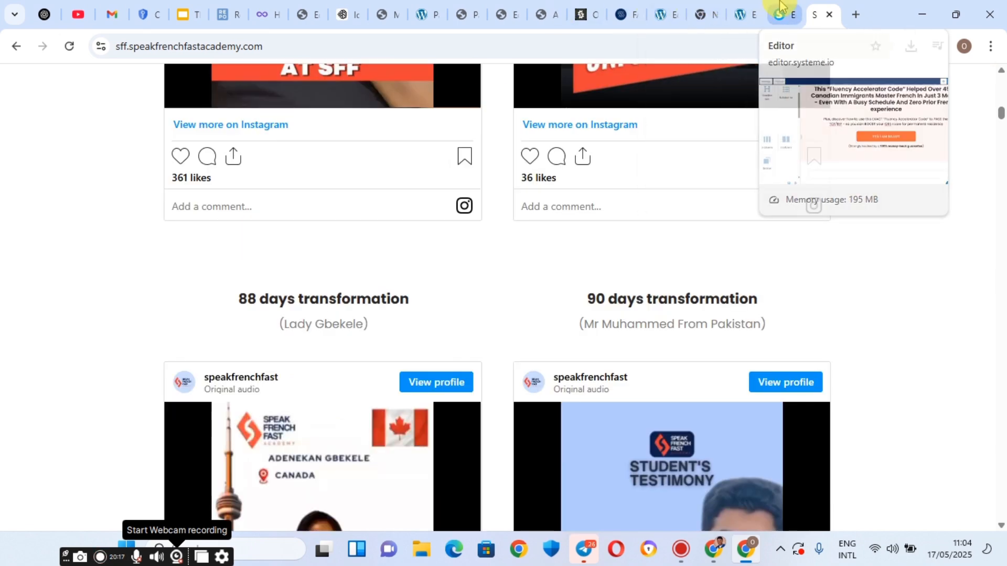
click(780, 11)
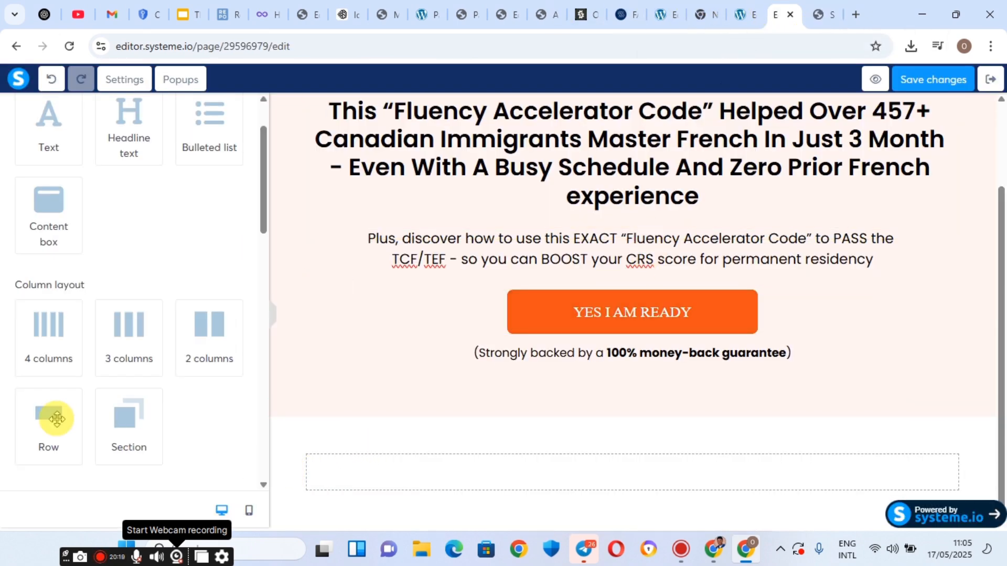
Split the new row into two columns and add a headline and paragraph to the left column.
scroll(49, 334, up, 2)
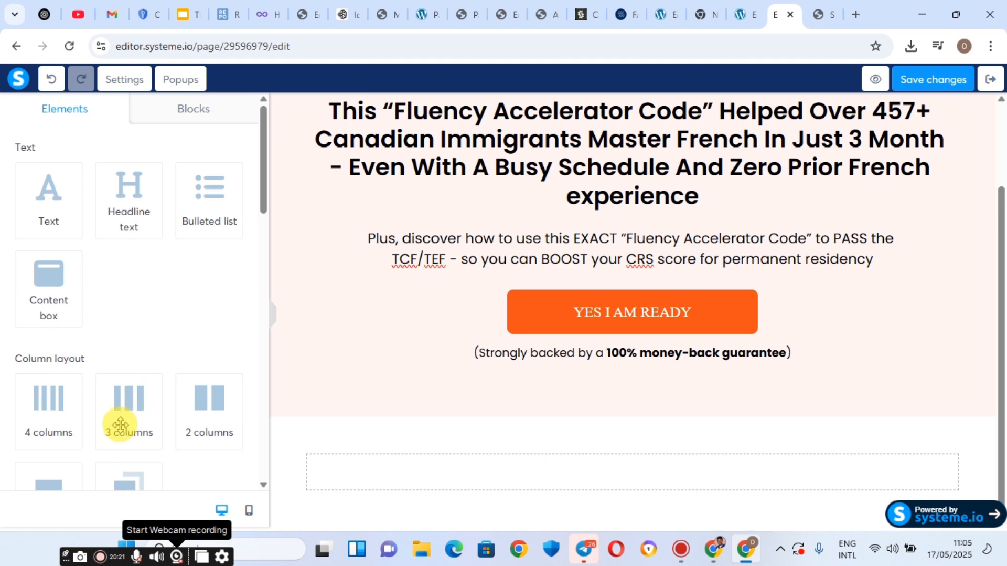
drag(202, 396, 366, 480)
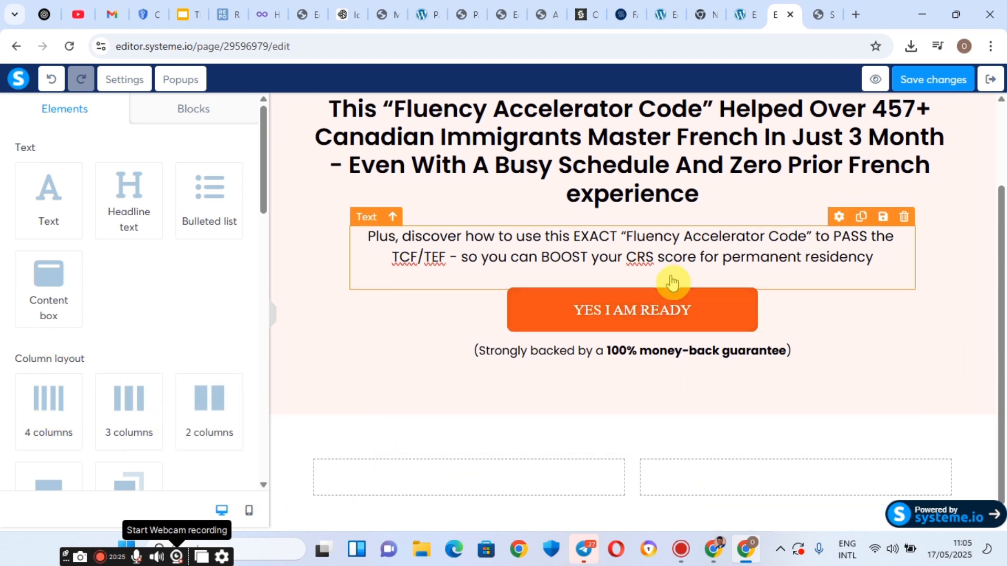
scroll(677, 294, down, 1)
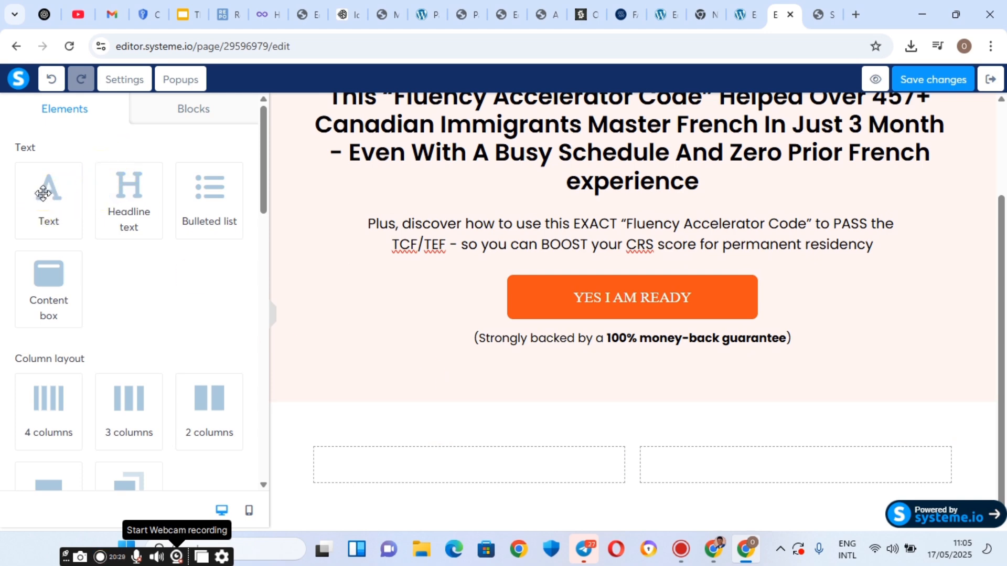
drag(126, 202, 401, 454)
drag(40, 193, 414, 488)
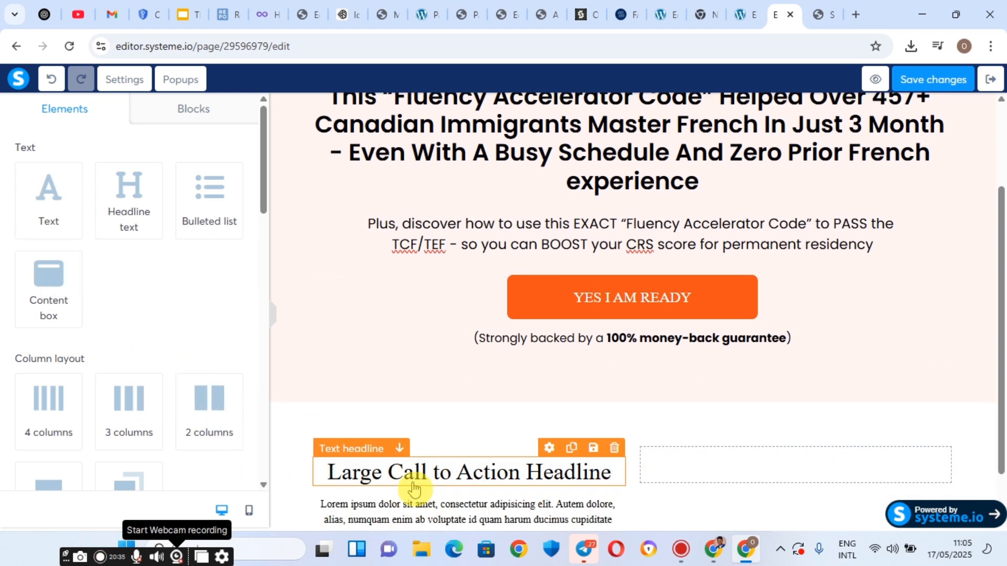
Add a video below the left column's paragraph.
scroll(92, 357, down, 3)
scroll(92, 359, down, 8)
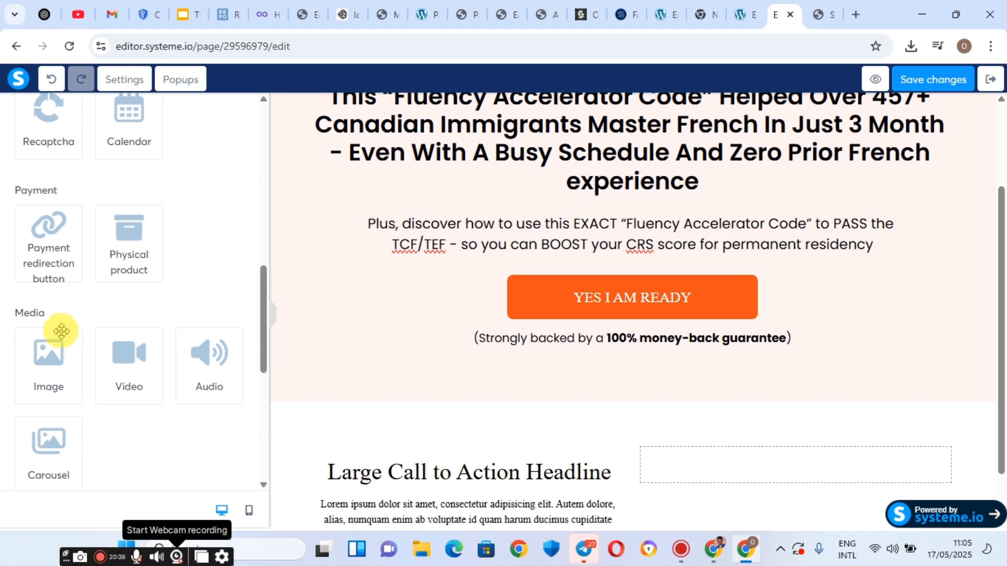
scroll(350, 322, down, 1)
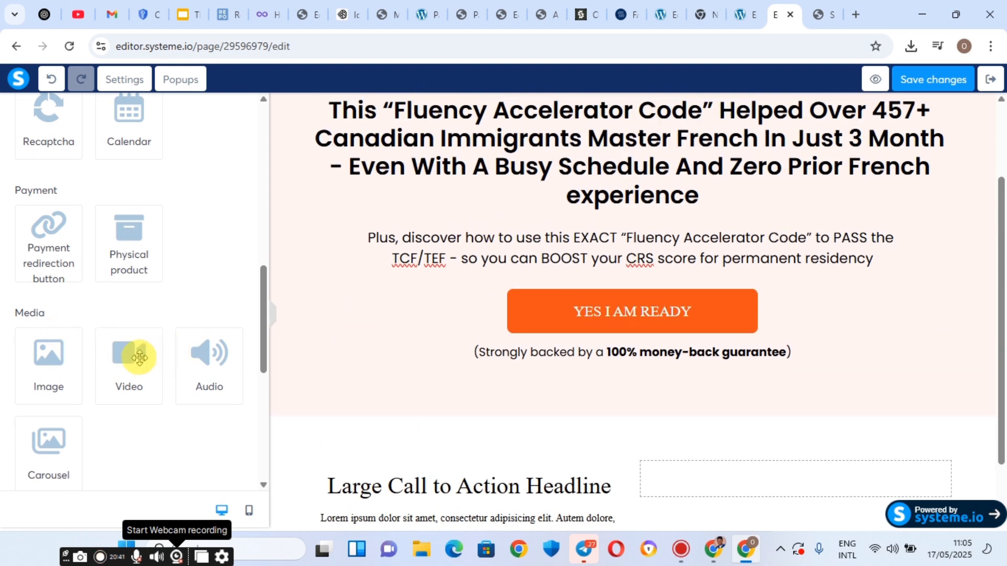
drag(134, 354, 414, 477)
drag(415, 480, 415, 481)
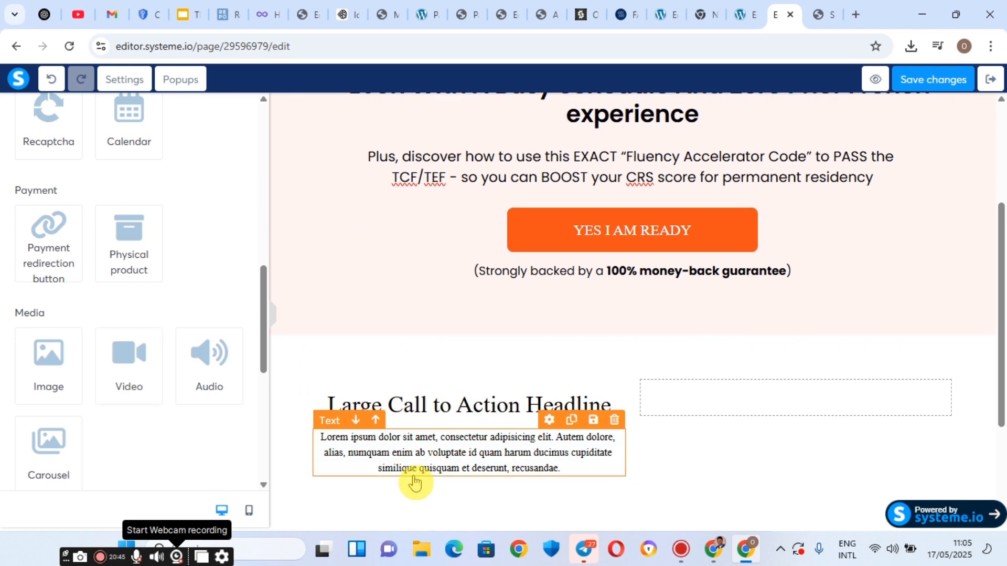
Add a headline to the right column and delete the accidental duplicate headline.
scroll(403, 366, down, 3)
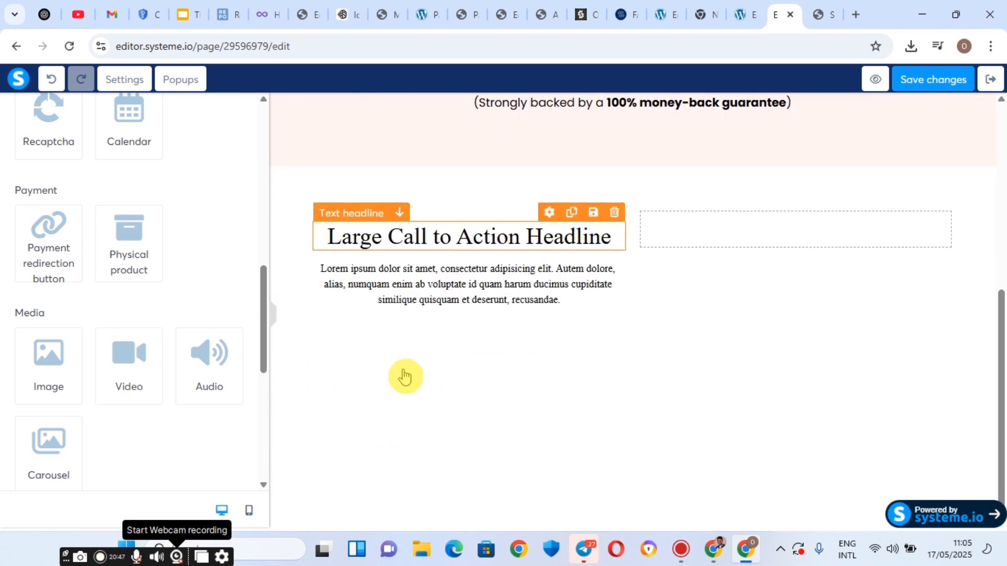
scroll(64, 168, up, 6)
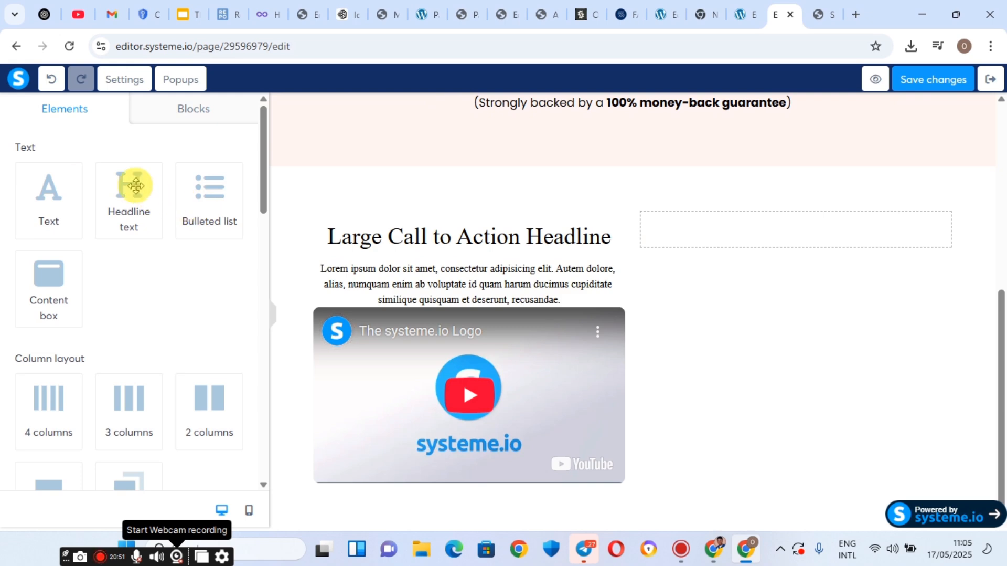
drag(135, 185, 719, 221)
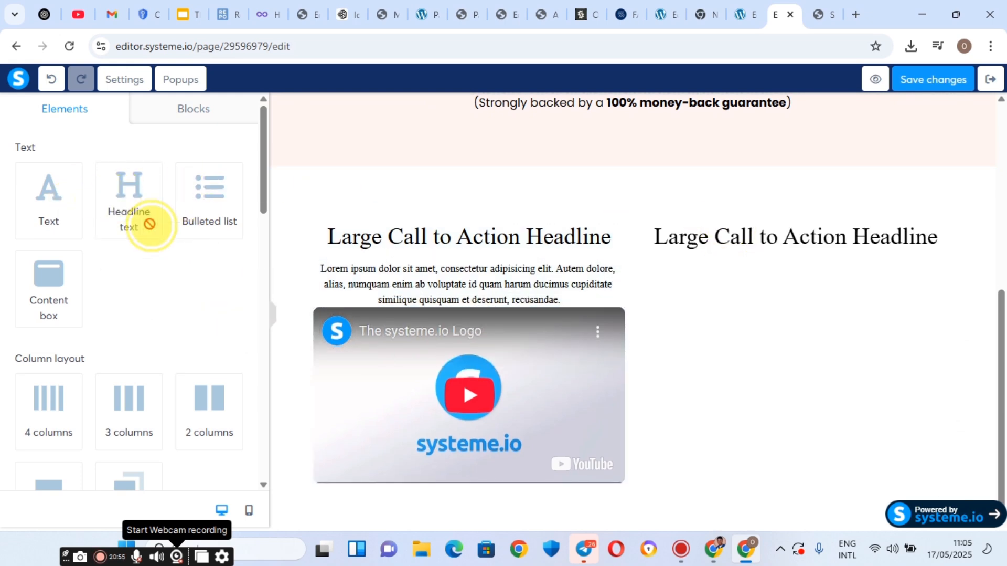
drag(147, 221, 724, 253)
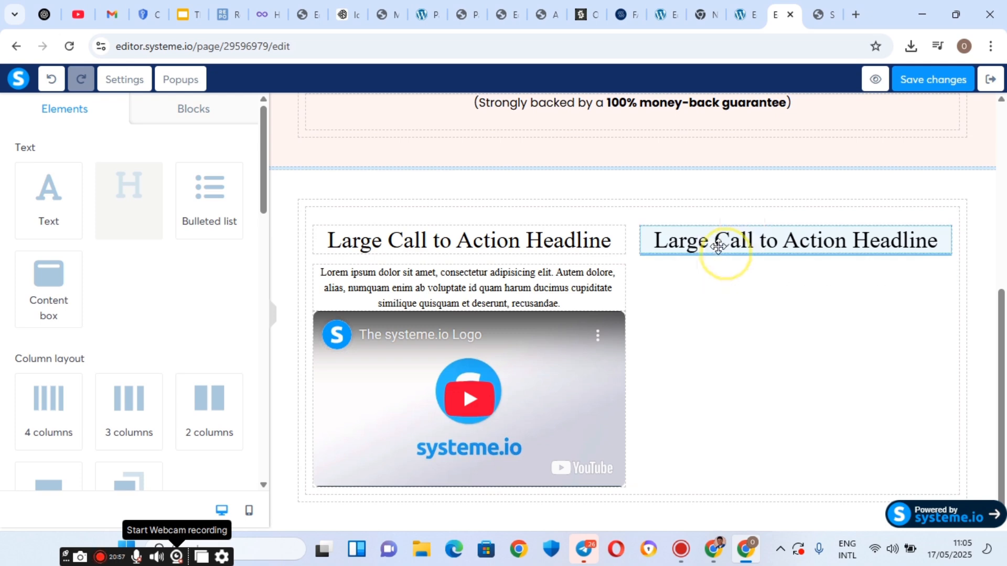
right_click(706, 300)
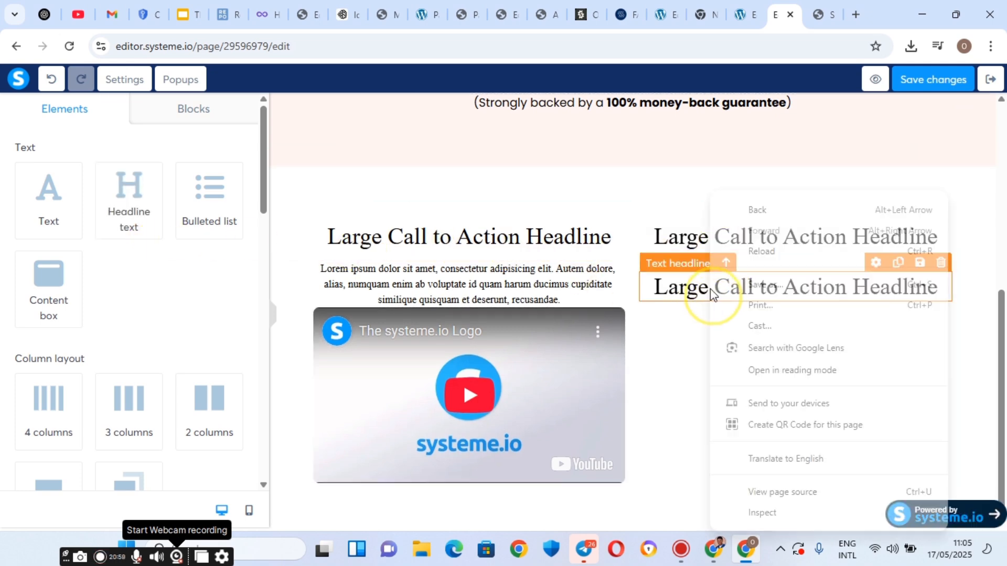
click(673, 347)
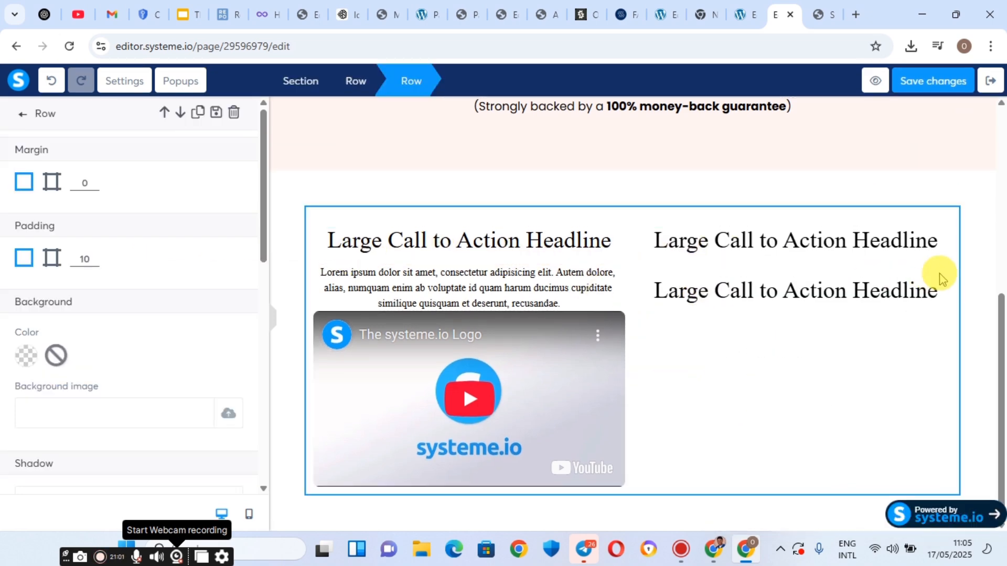
click(774, 284)
click(939, 264)
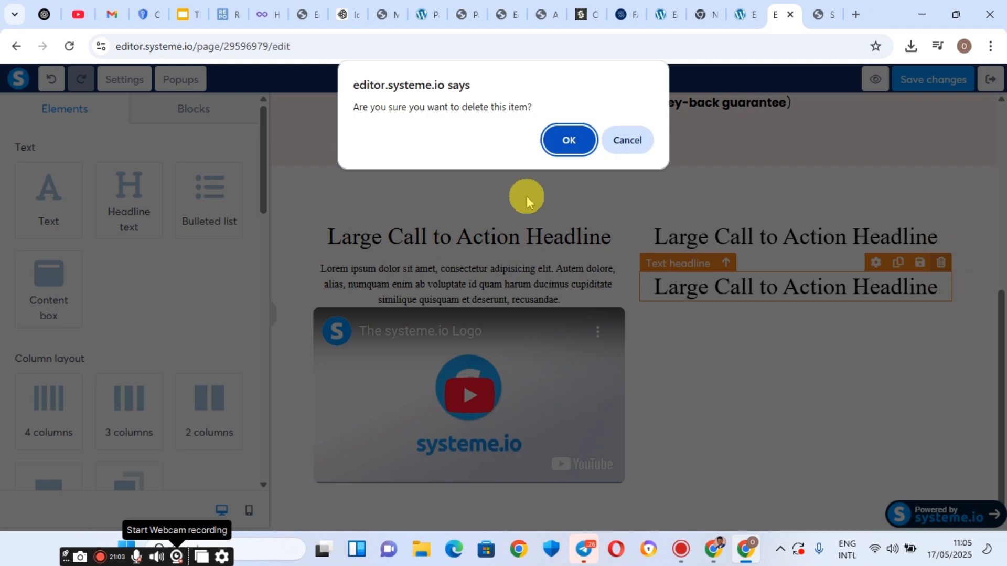
click(571, 140)
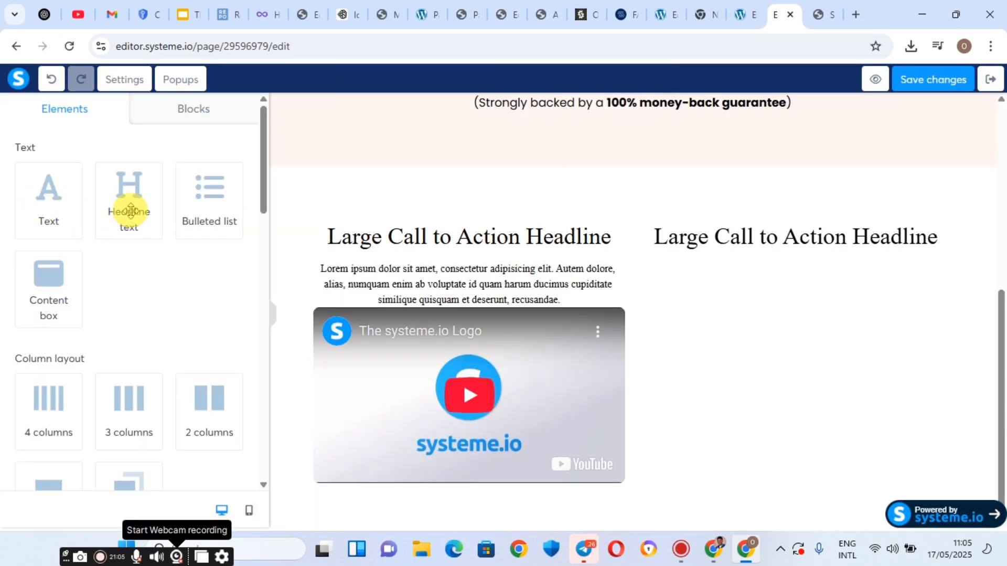
Drag a Text paragraph and a Video element into the right column beneath its headline.
drag(55, 194, 823, 251)
scroll(72, 355, down, 10)
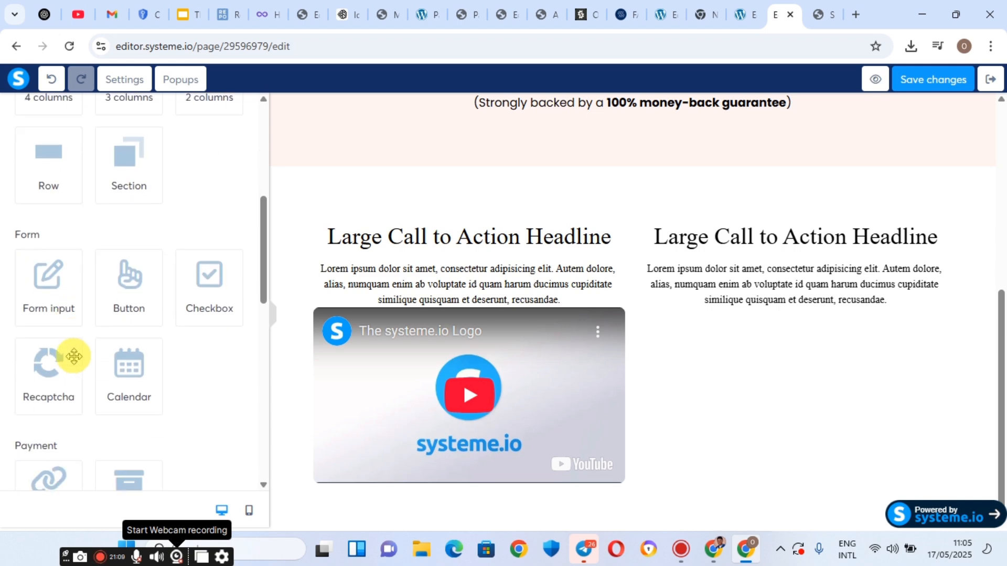
scroll(78, 362, down, 3)
scroll(94, 351, up, 3)
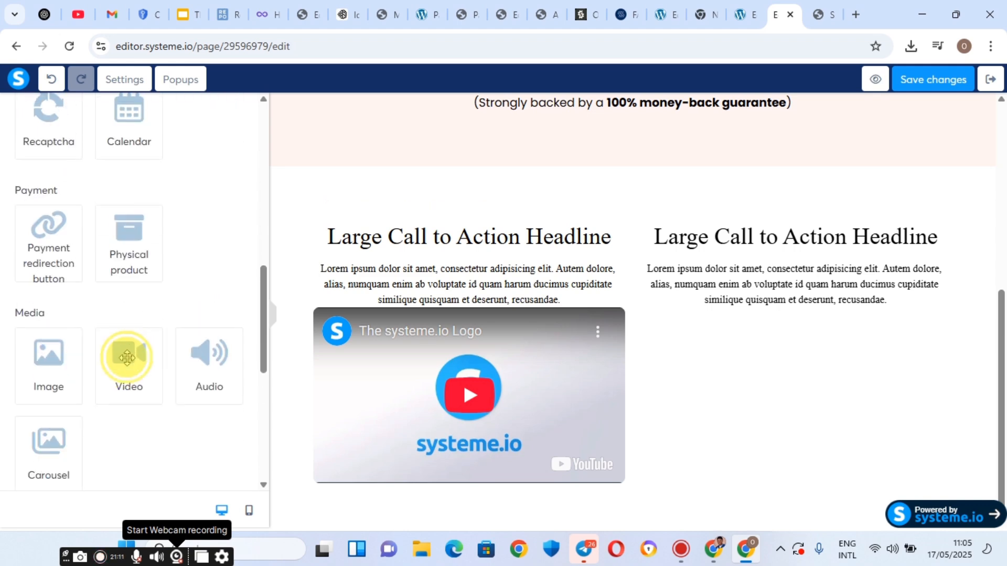
drag(126, 357, 787, 299)
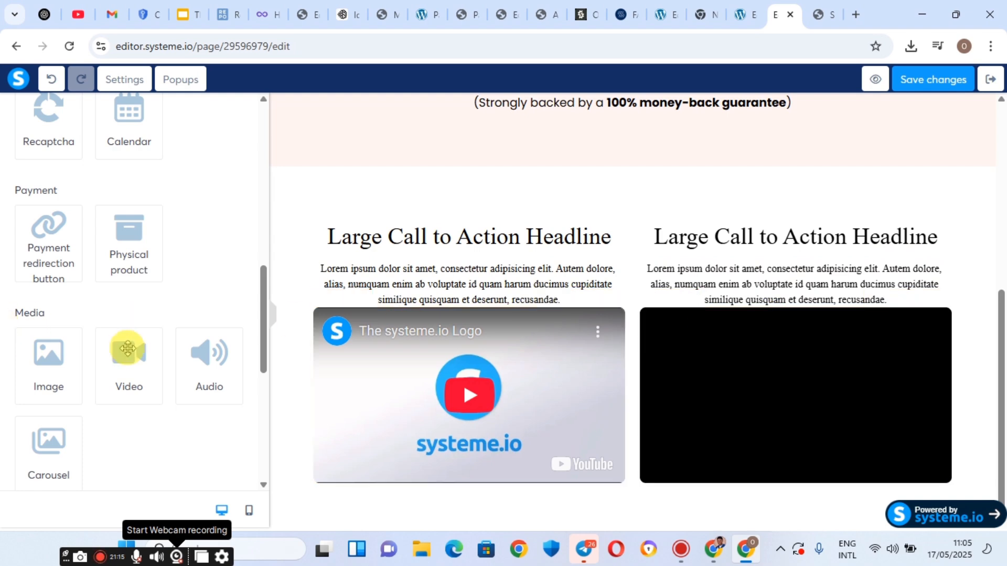
click(825, 7)
Copy the first testimonial title 'Passed Her TCF Exam Within 7 Months' from the reference page.
scroll(243, 303, up, 8)
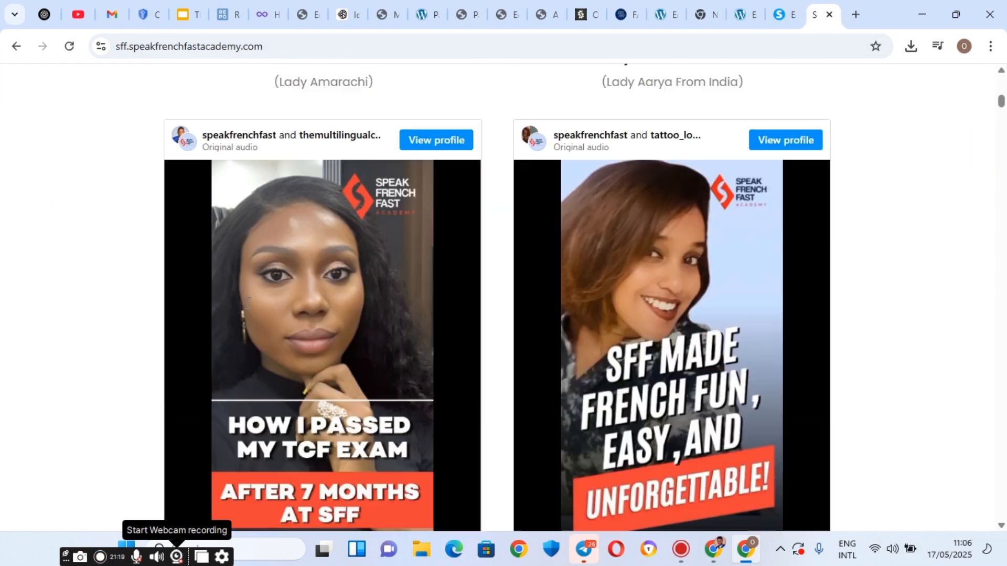
scroll(248, 294, up, 3)
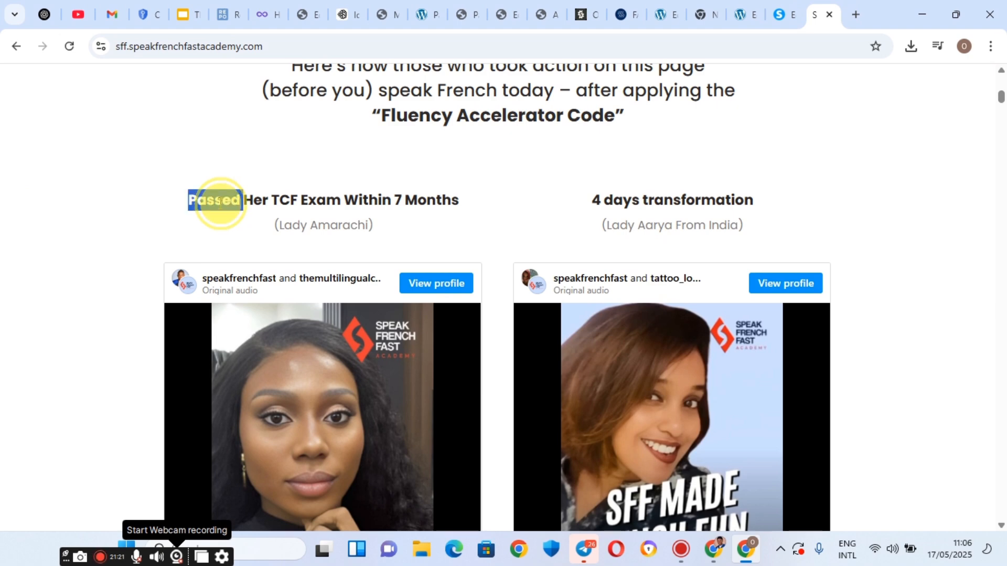
triple_click(219, 201)
right_click(219, 206)
scroll(252, 189, up, 3)
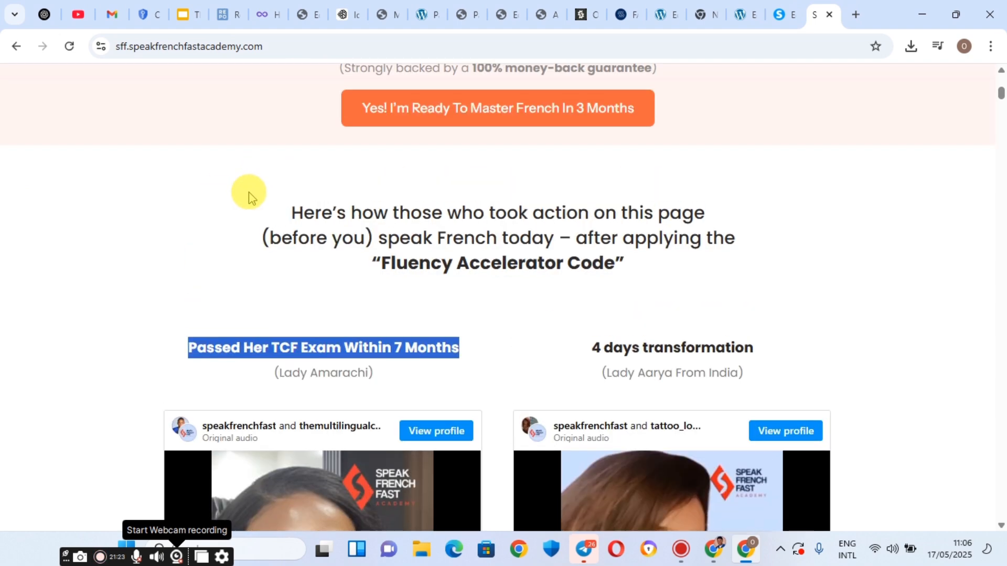
scroll(249, 198, up, 2)
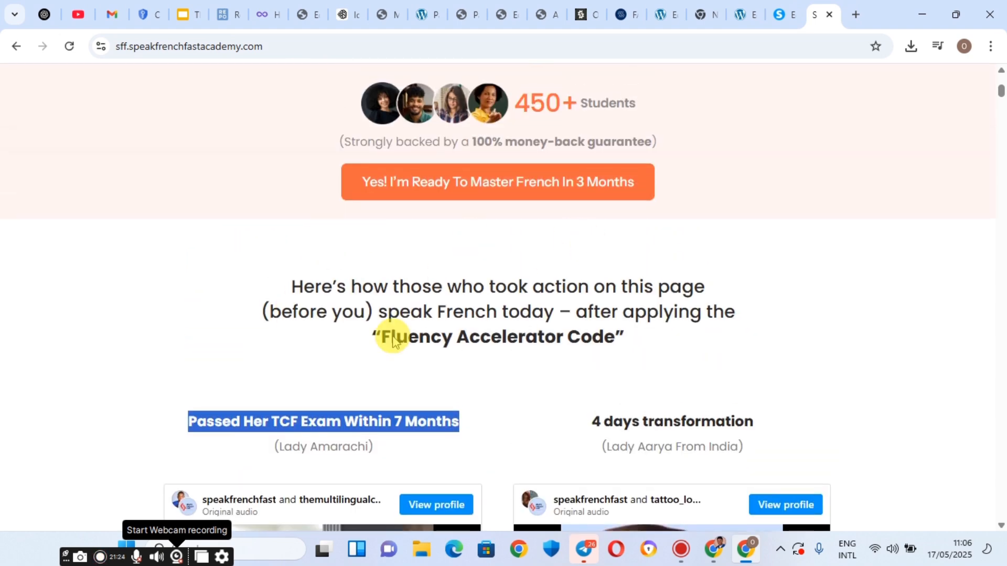
right_click(343, 413)
click(397, 260)
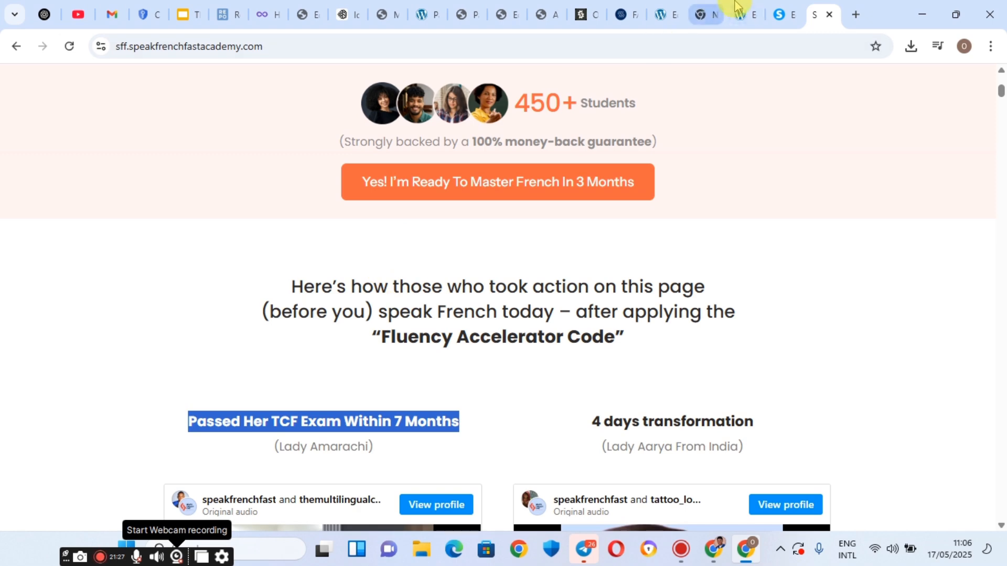
Replace the left headline with 'Passed Her TCF Exam Within 7 Months' and delete its empty line.
click(784, 7)
click(339, 246)
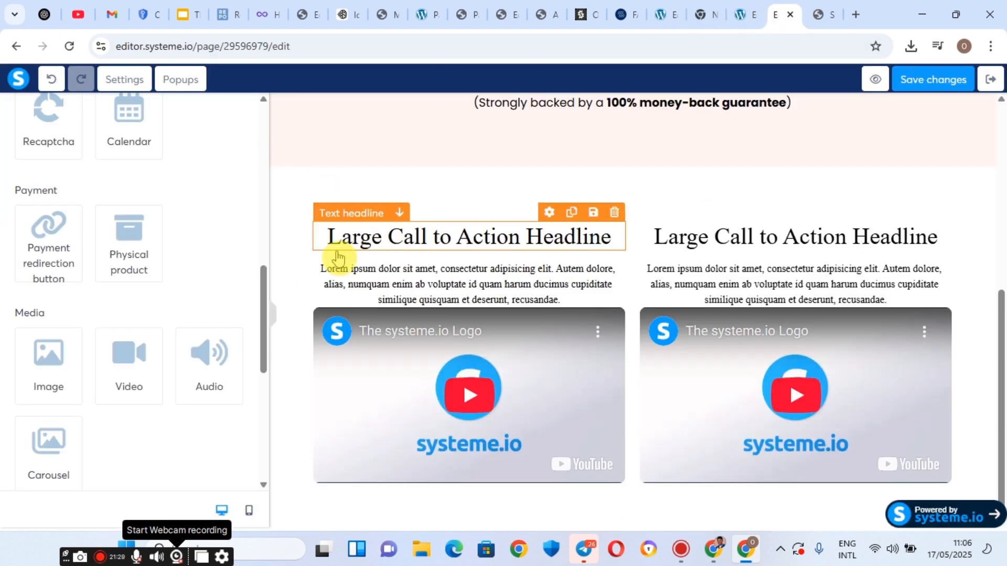
click(389, 239)
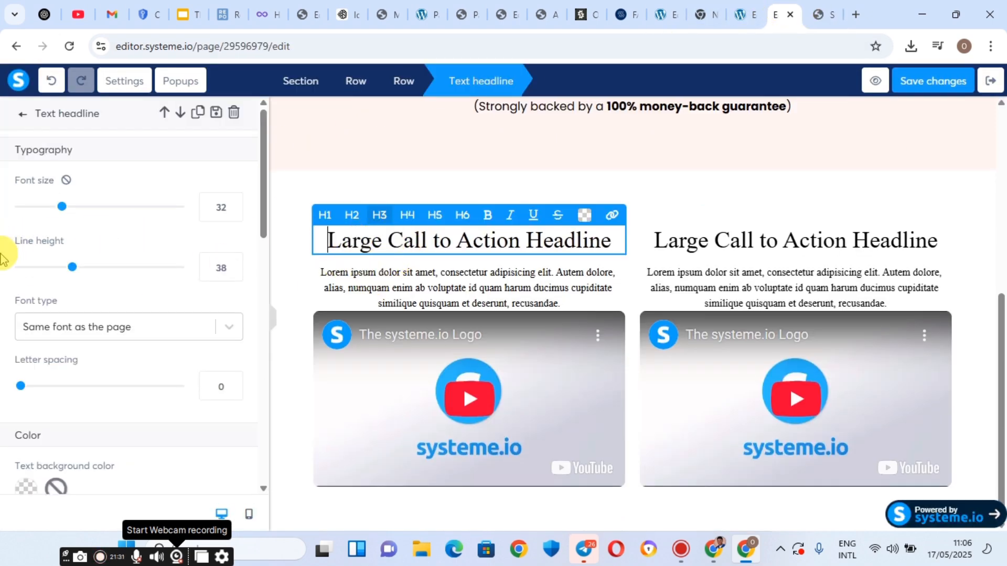
scroll(71, 406, down, 2)
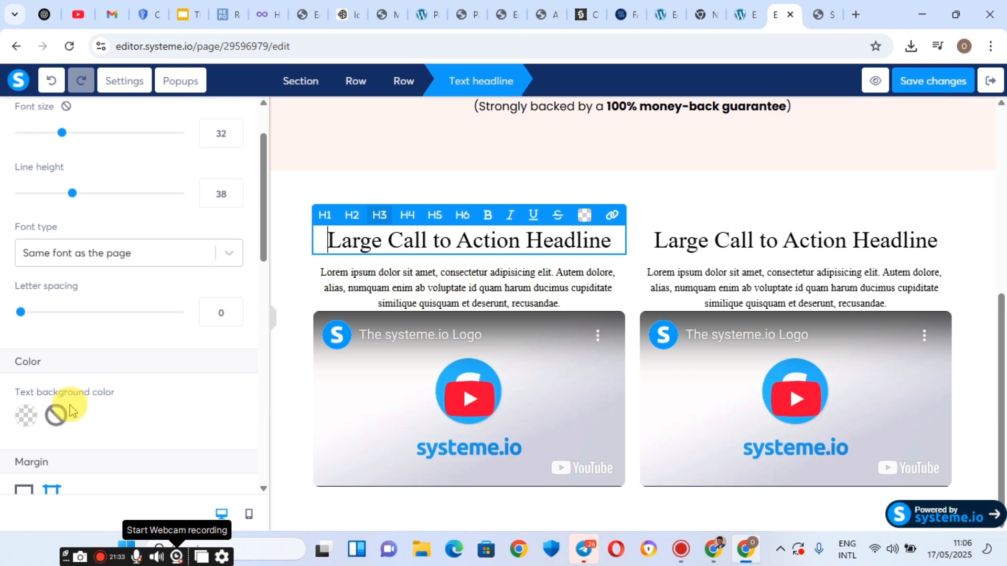
scroll(47, 210, up, 2)
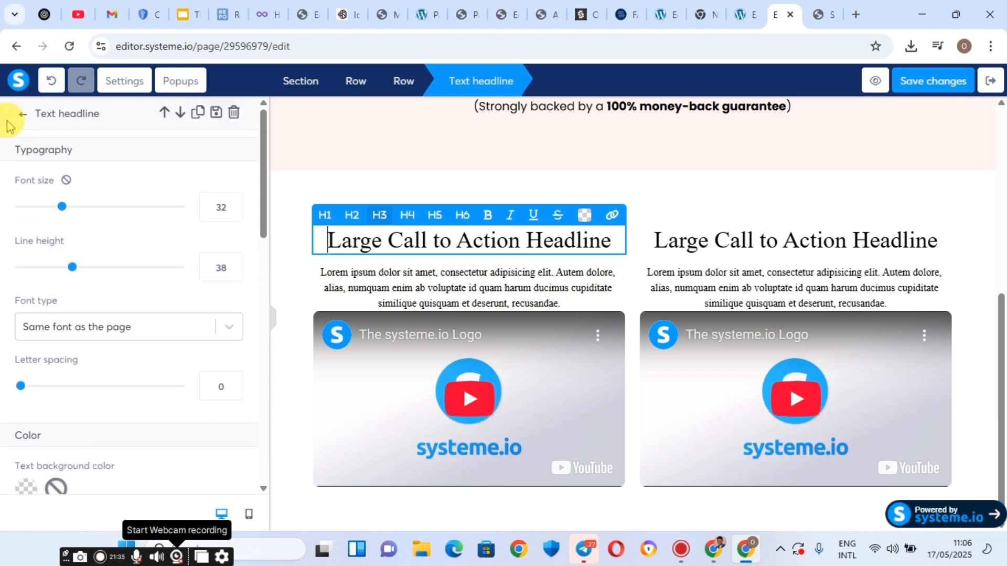
triple_click(349, 241)
right_click(348, 240)
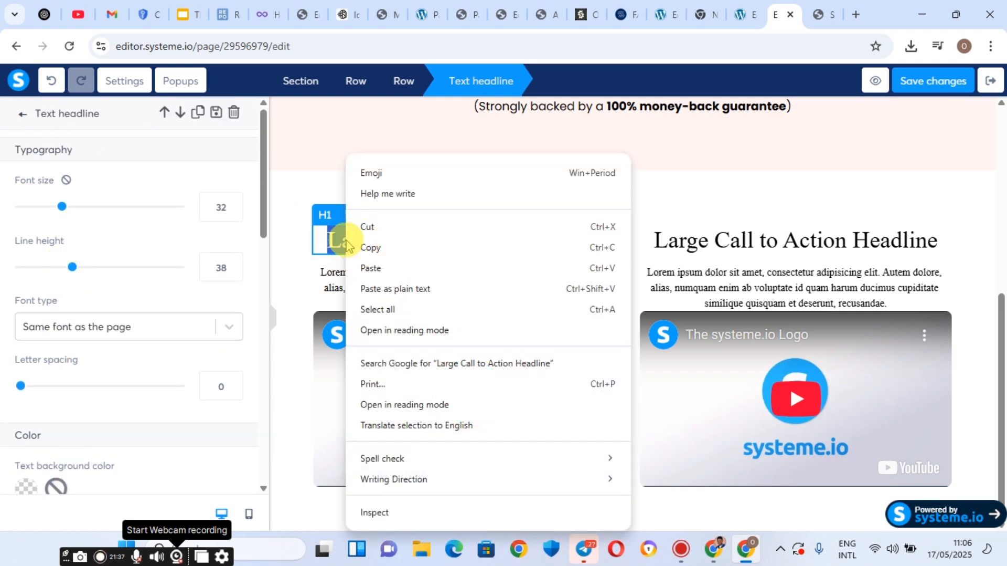
click(366, 265)
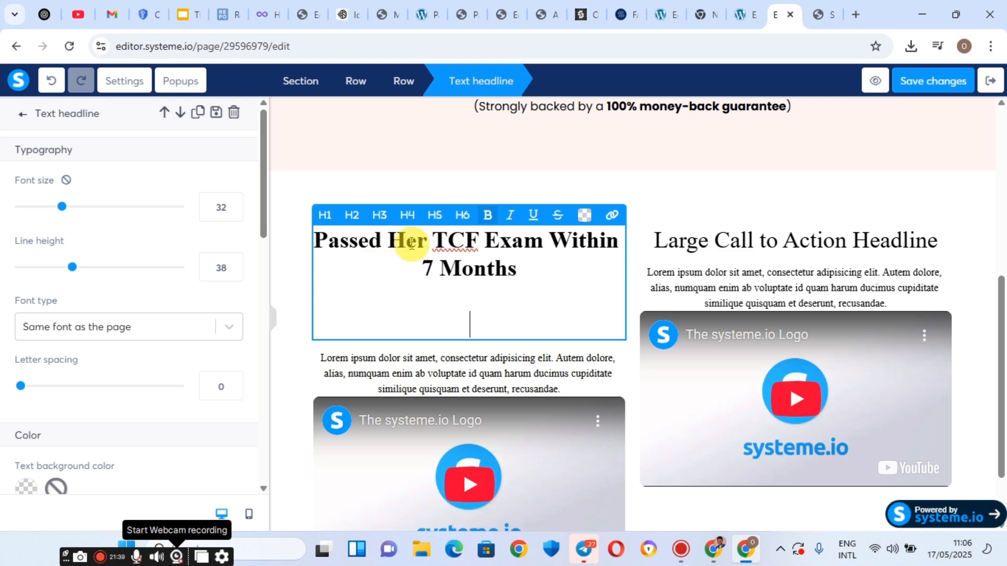
right_click(477, 314)
click(501, 249)
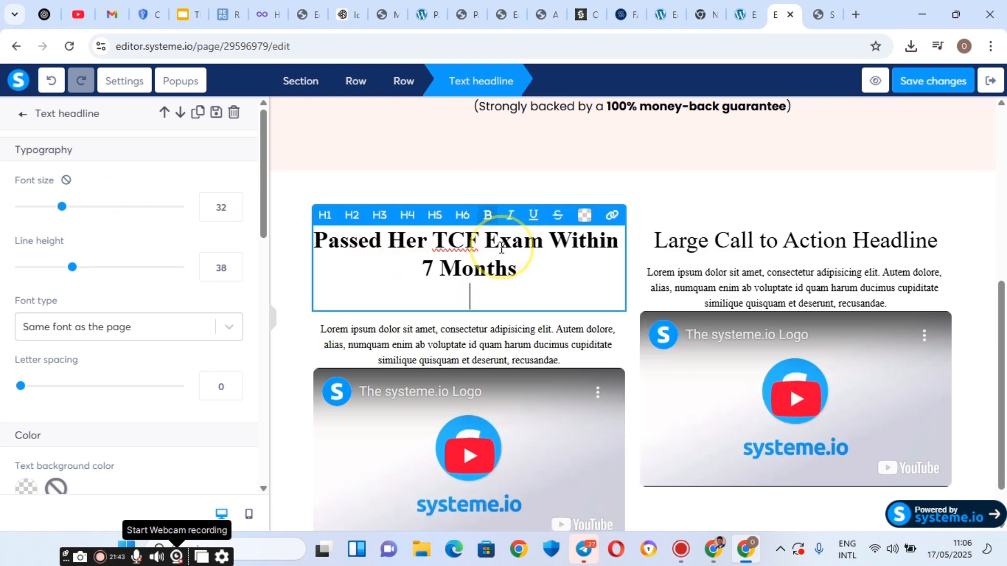
Set the left headline to Google Fonts Poppins, unbolded, Medium 500 weight.
click(141, 333)
click(78, 418)
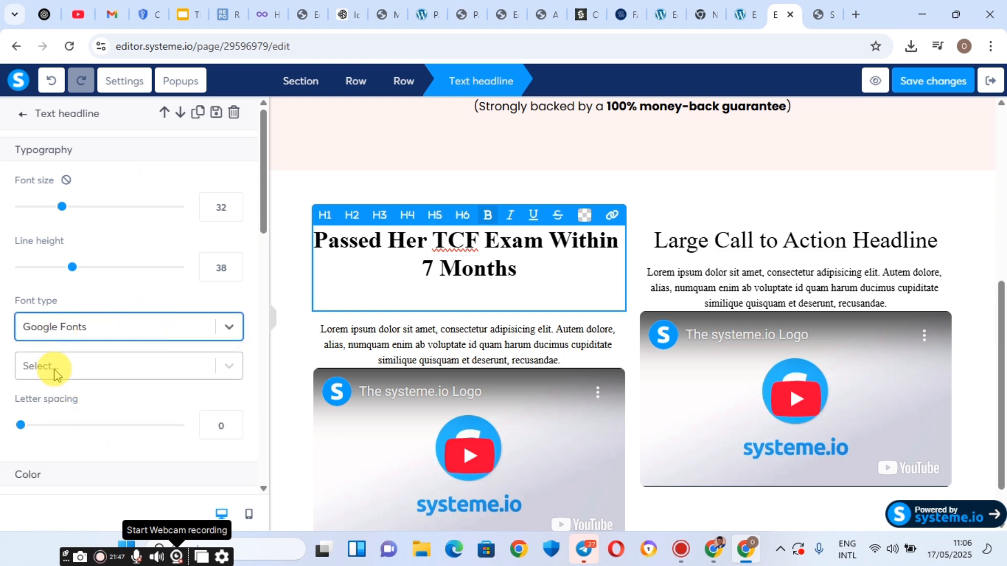
click(57, 374)
text(POPP)
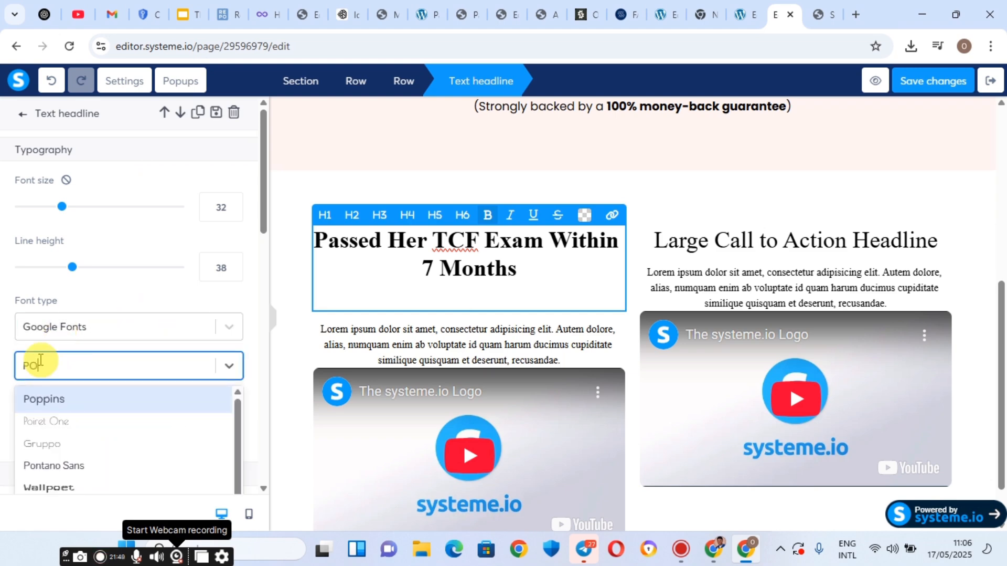
click(71, 404)
triple_click(400, 241)
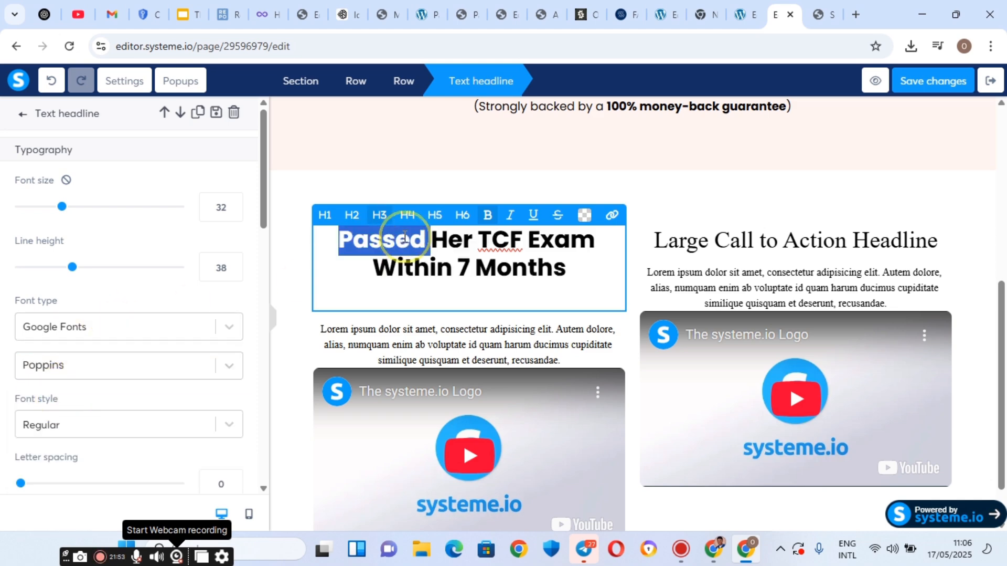
click(489, 217)
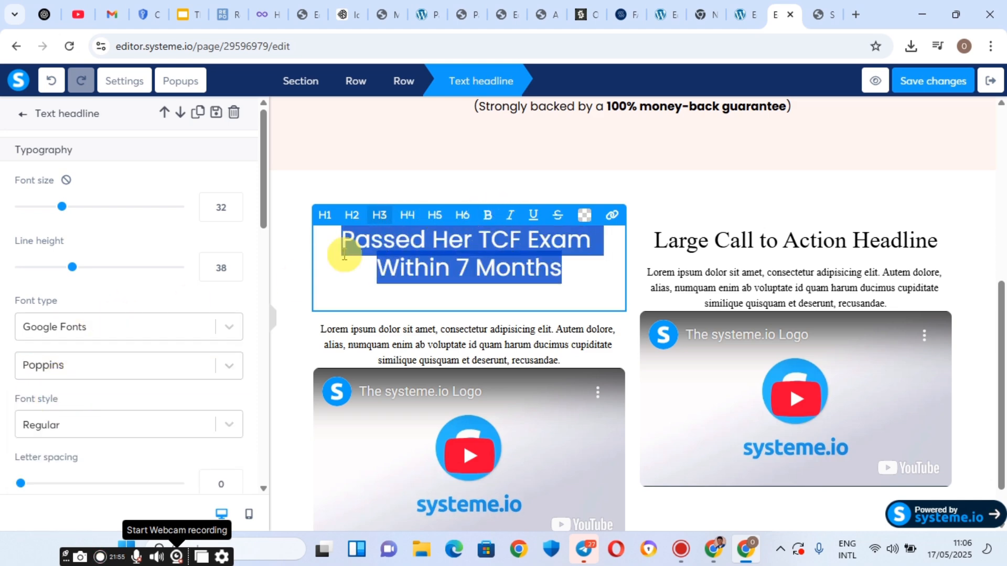
click(152, 426)
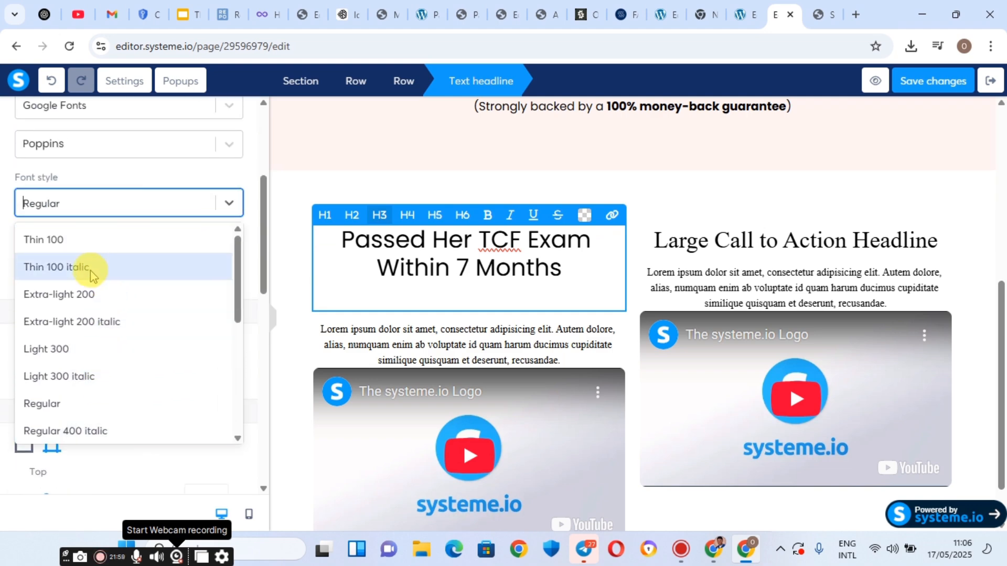
scroll(92, 272, down, 3)
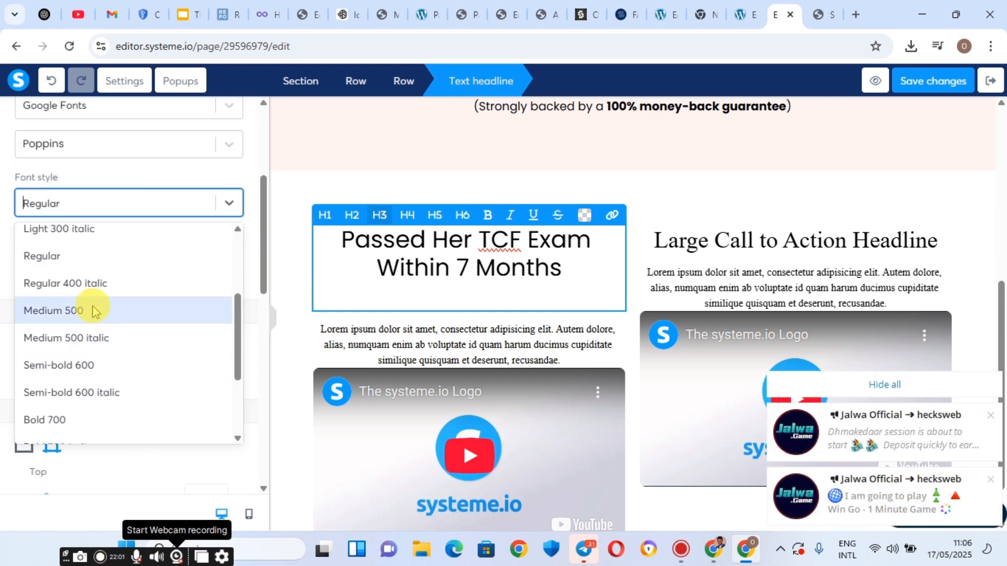
click(92, 310)
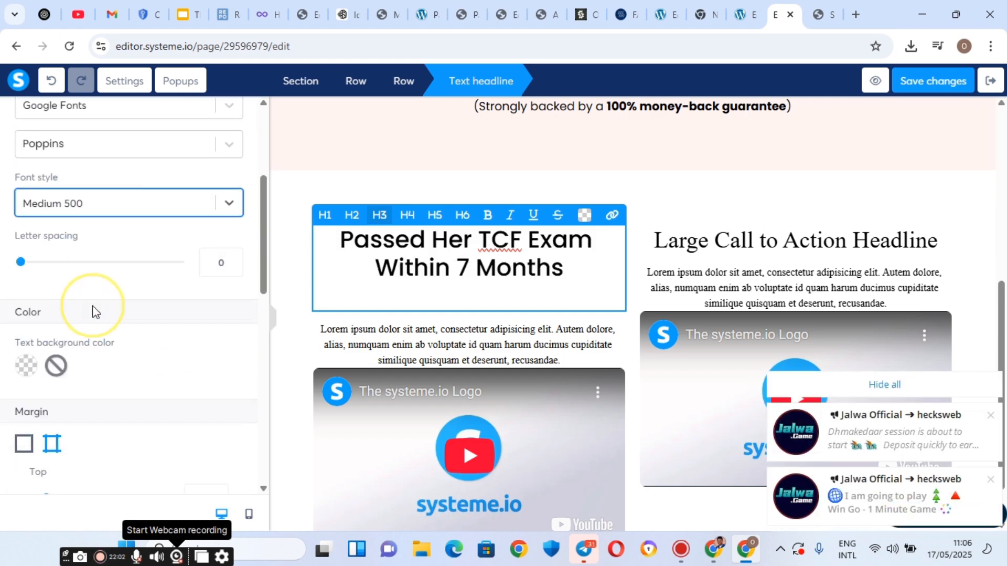
Copy the restyled left headline text.
triple_click(446, 255)
right_click(443, 258)
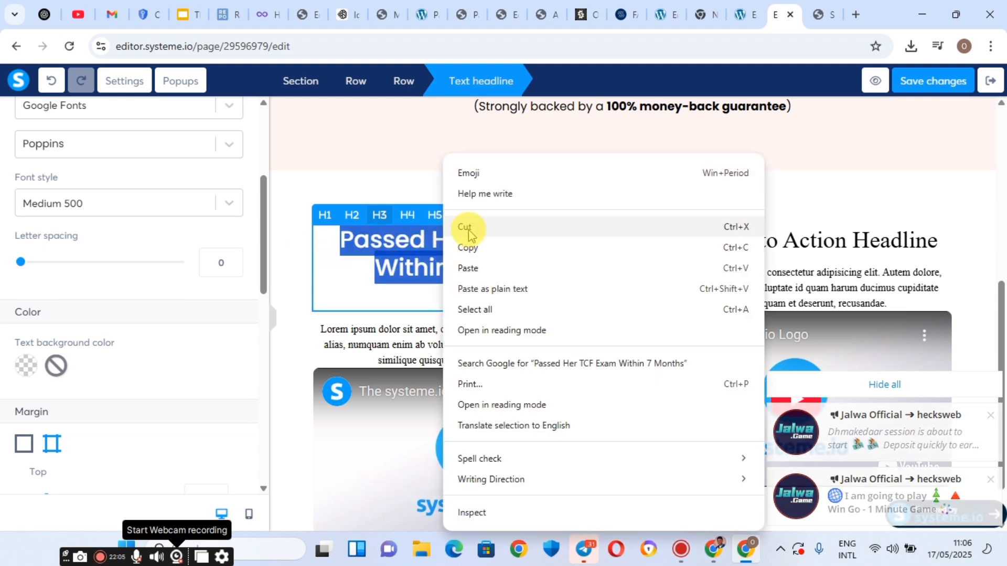
click(465, 247)
click(715, 247)
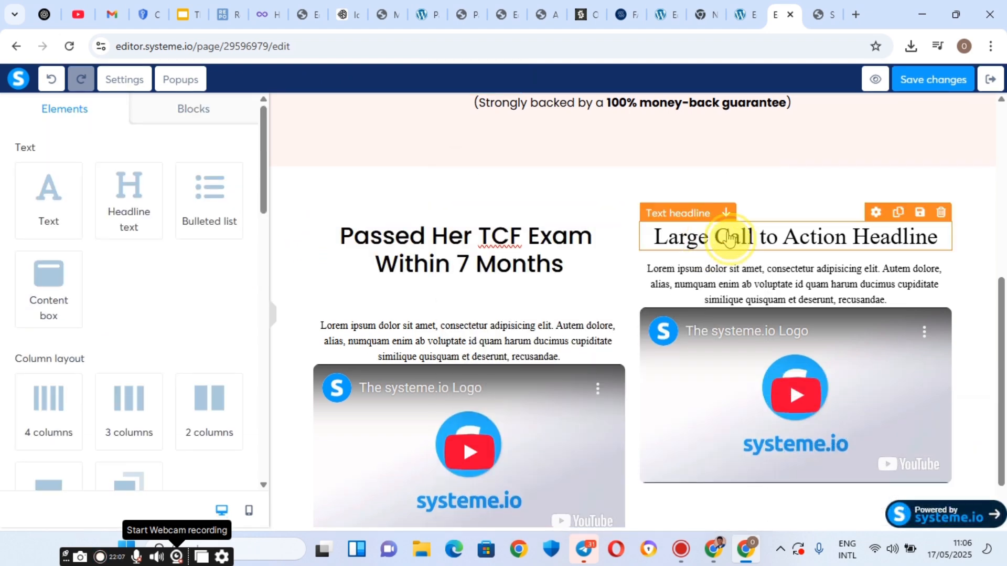
Paste the copied title into the right headline and set it to Google Fonts Poppins.
triple_click(729, 232)
right_click(728, 231)
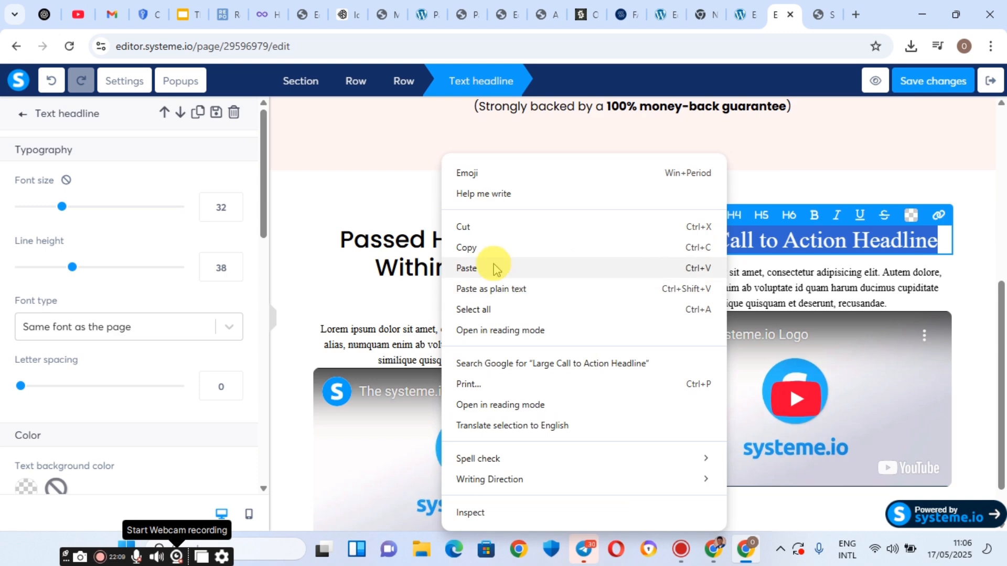
click(497, 265)
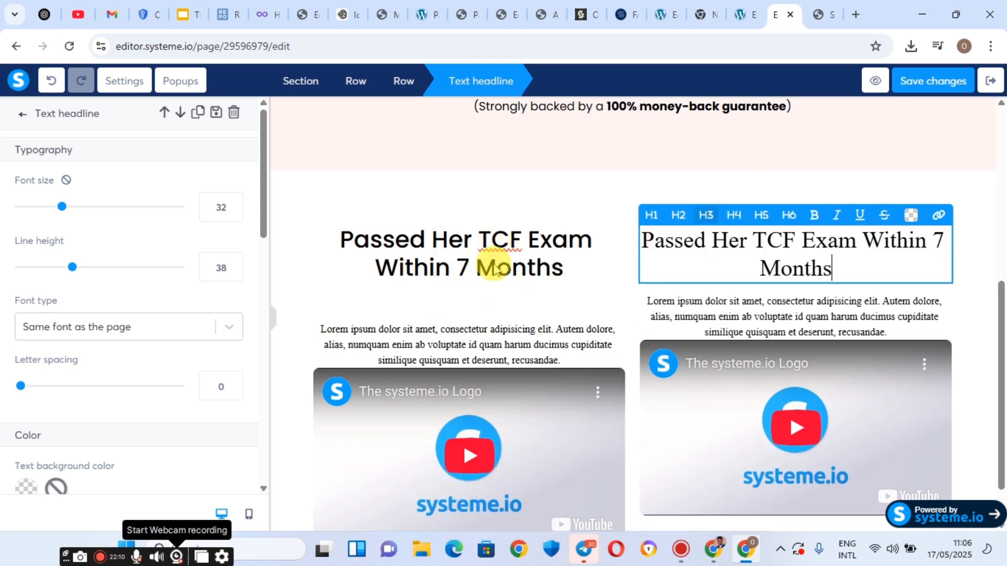
triple_click(706, 250)
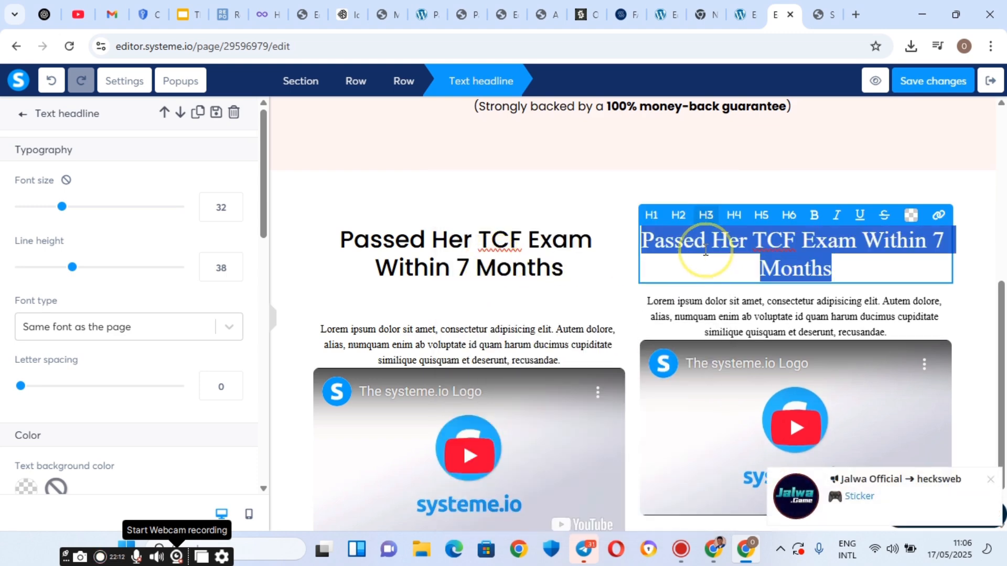
click(111, 318)
click(100, 417)
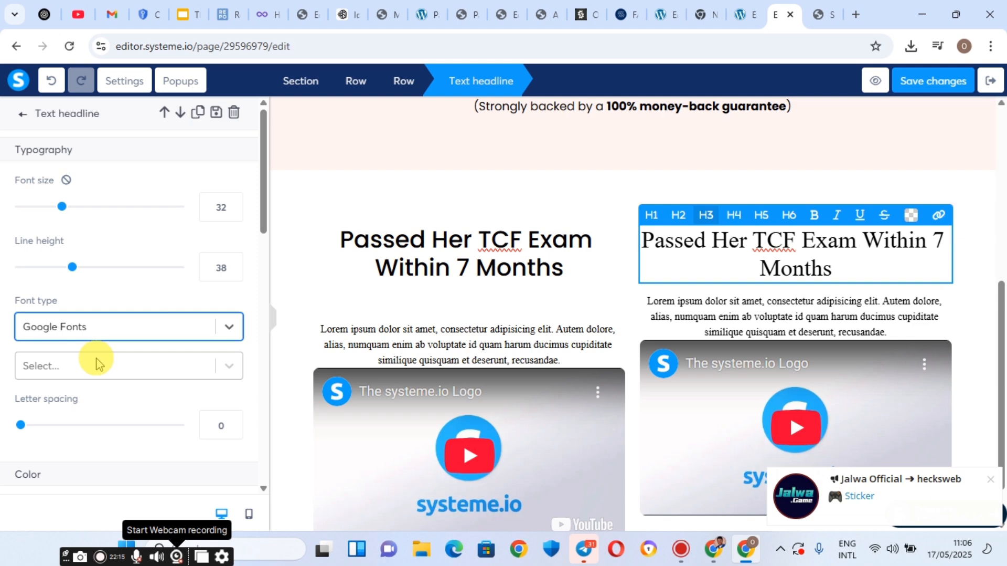
click(54, 371)
click(51, 365)
text(P)
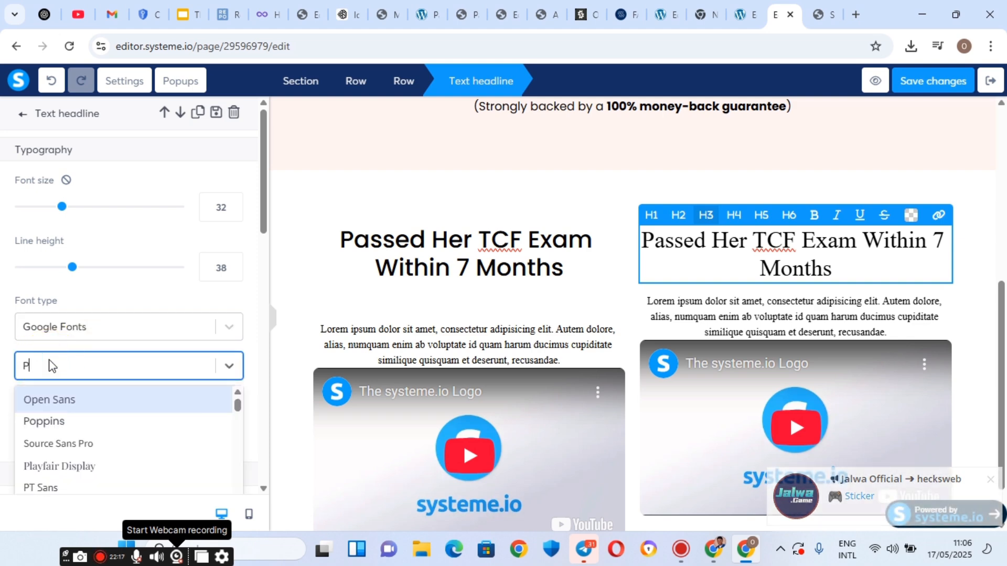
text(OPP)
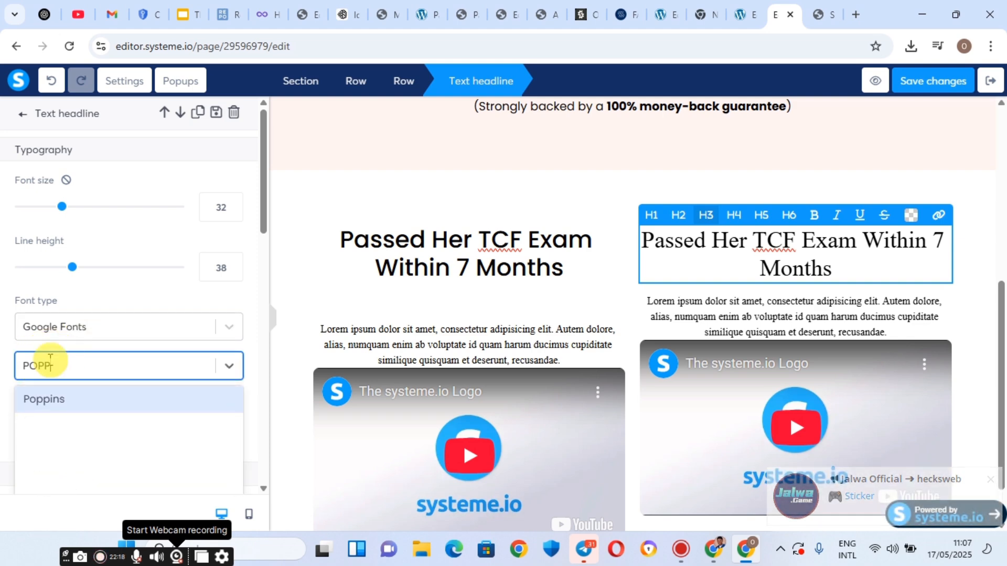
click(63, 401)
Set the right headline's font weight to Medium 500.
scroll(113, 338, down, 1)
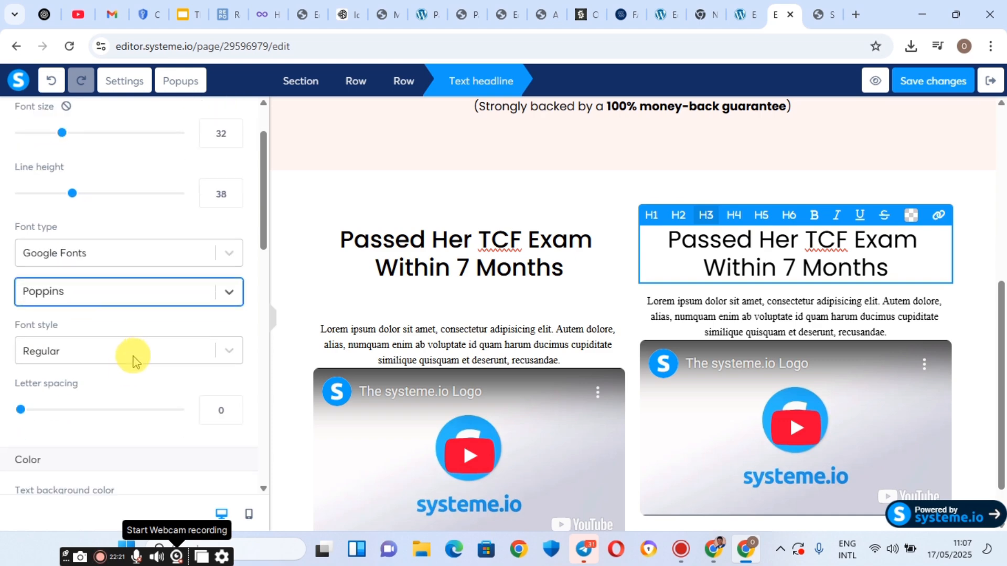
click(133, 355)
scroll(102, 462, down, 2)
scroll(79, 436, down, 2)
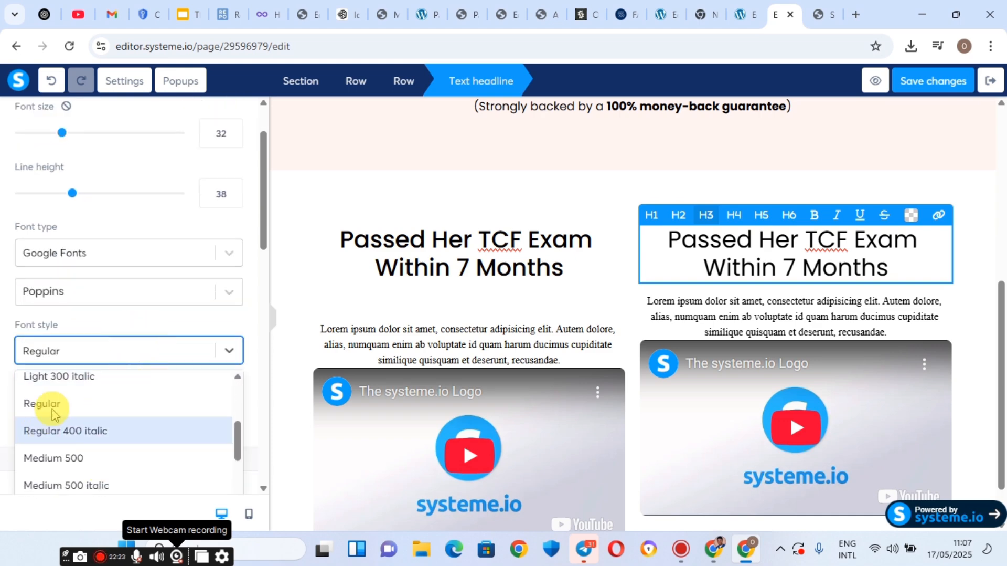
scroll(47, 398, up, 2)
scroll(72, 458, down, 2)
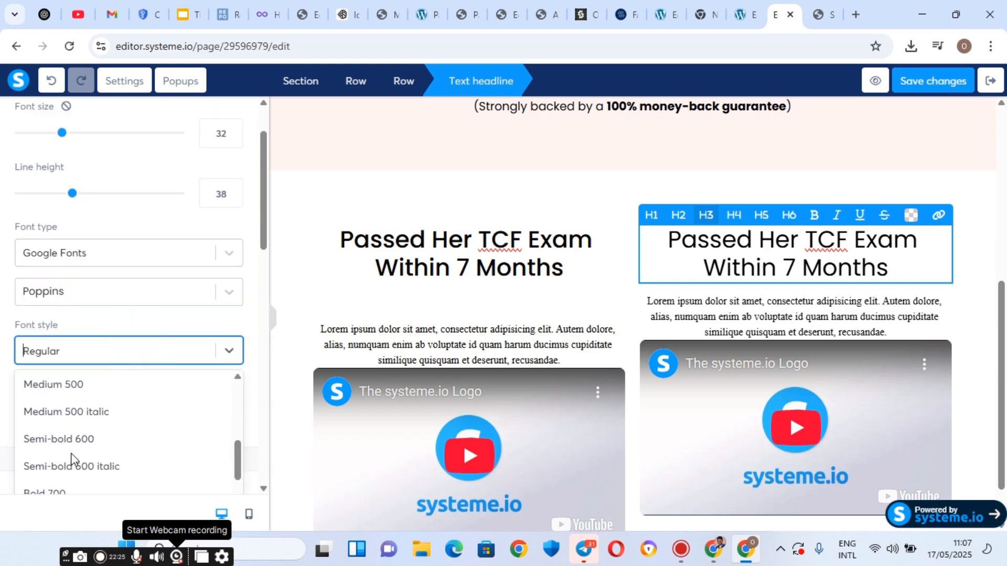
click(77, 385)
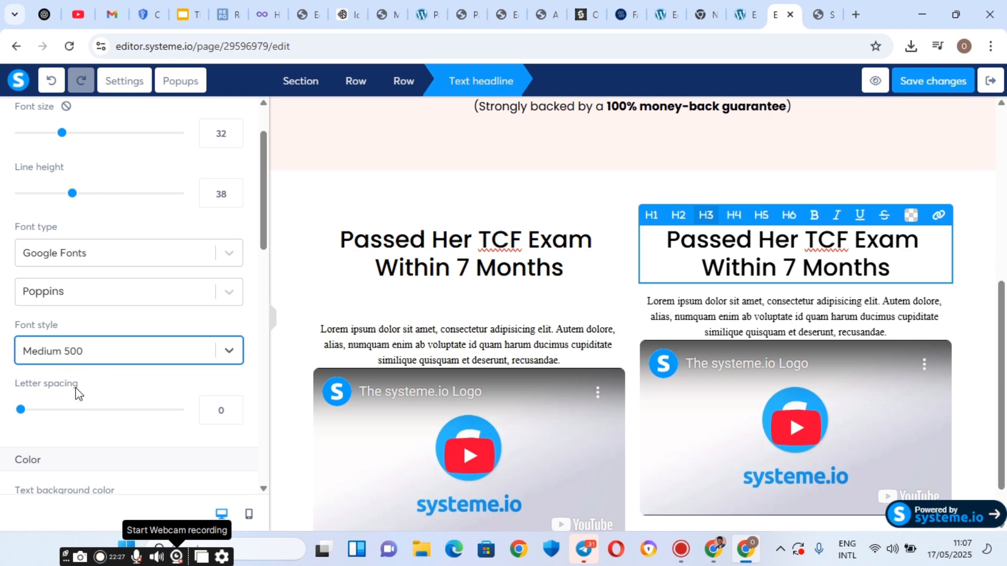
Inspect the left headline's empty trailing line and compare it with the right headline, leaving the text unchanged.
click(491, 293)
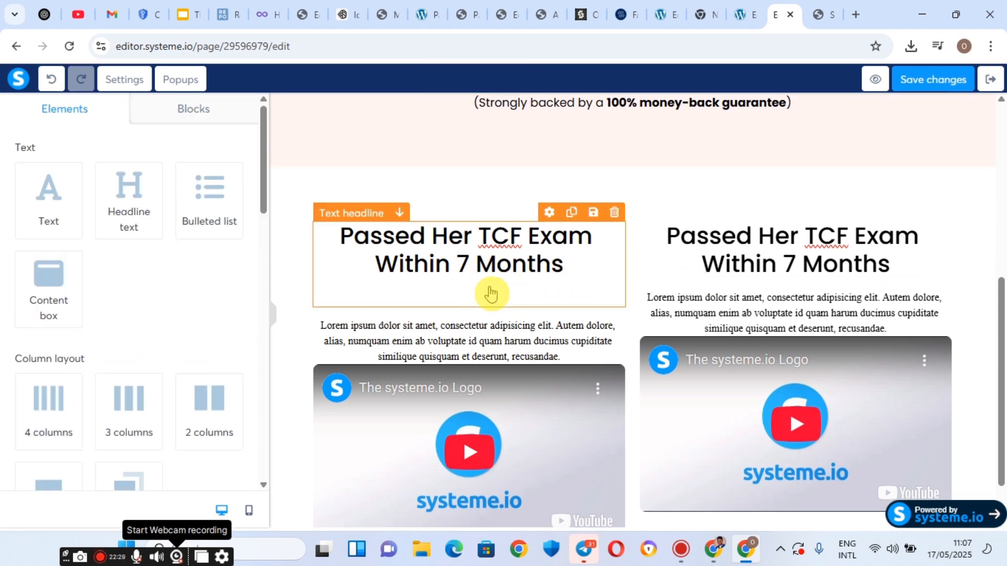
click(490, 286)
click(482, 292)
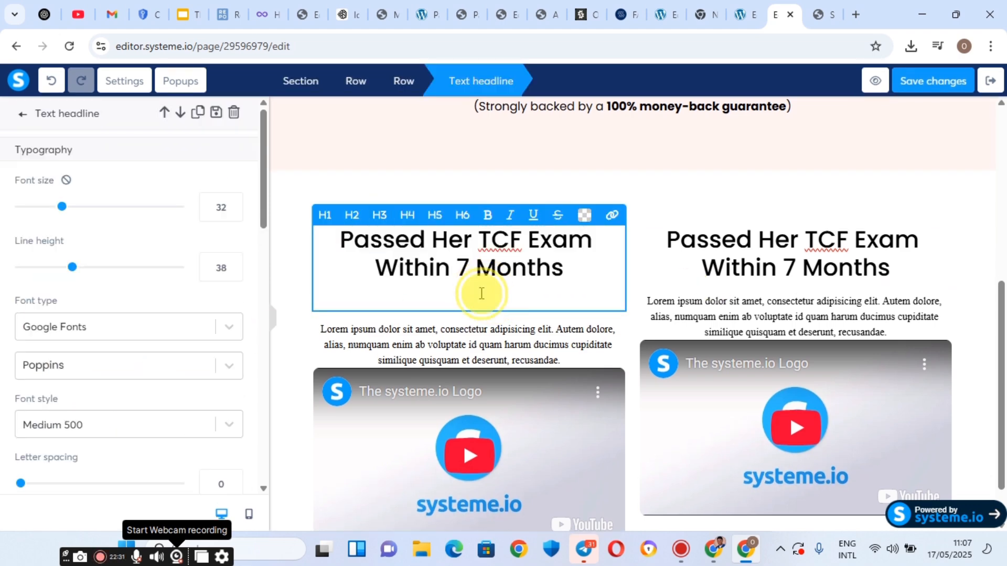
click(479, 293)
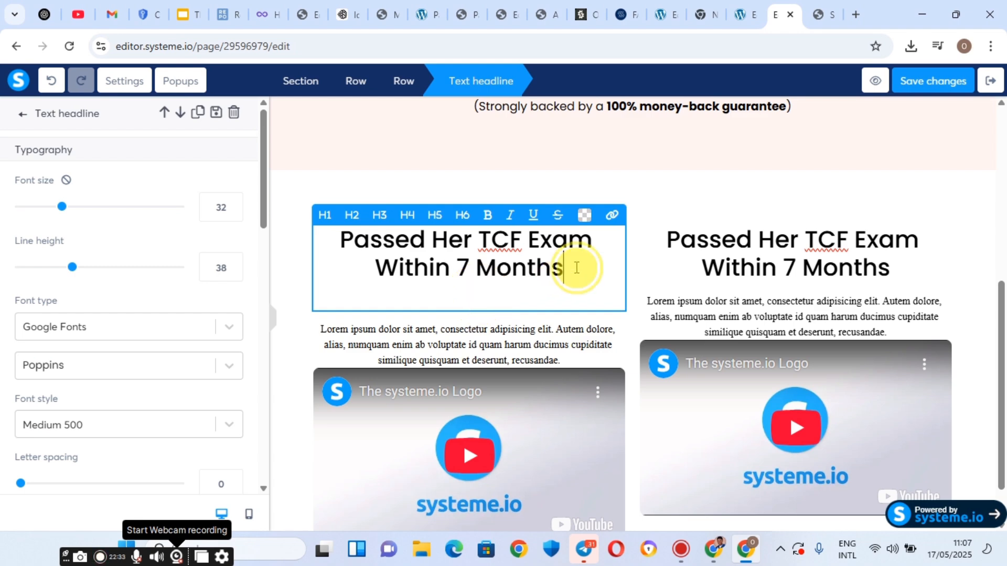
click(531, 298)
click(389, 281)
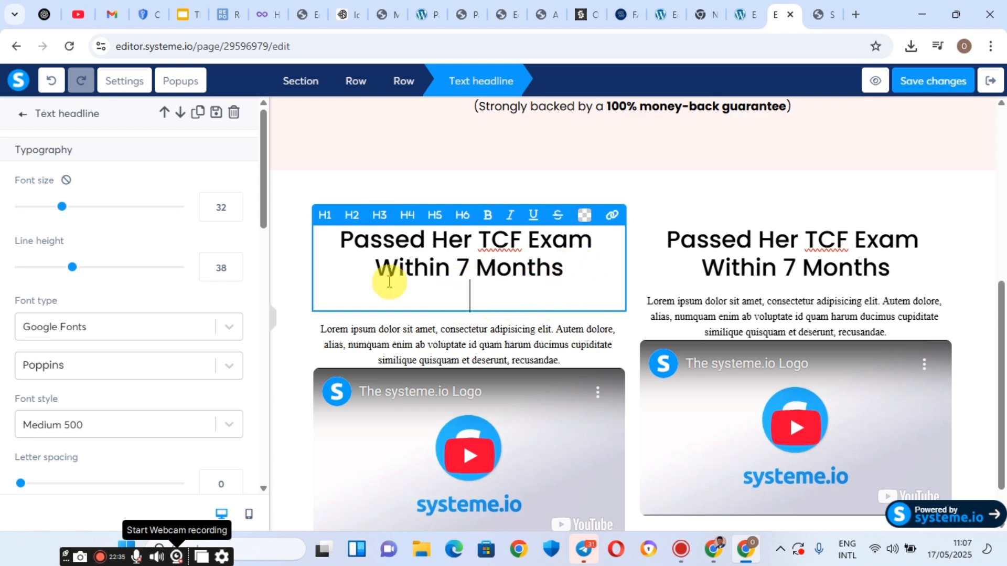
right_click(479, 296)
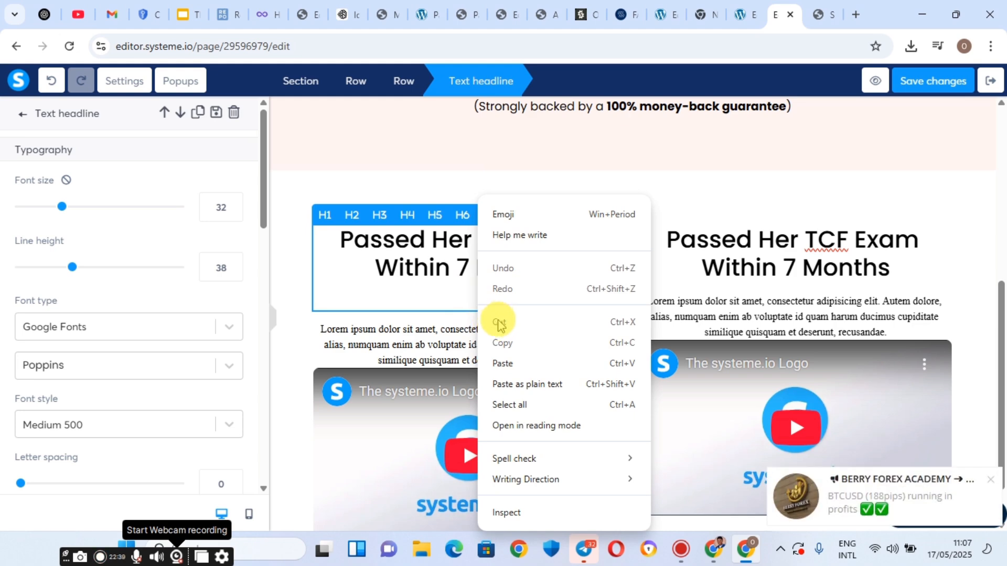
click(472, 290)
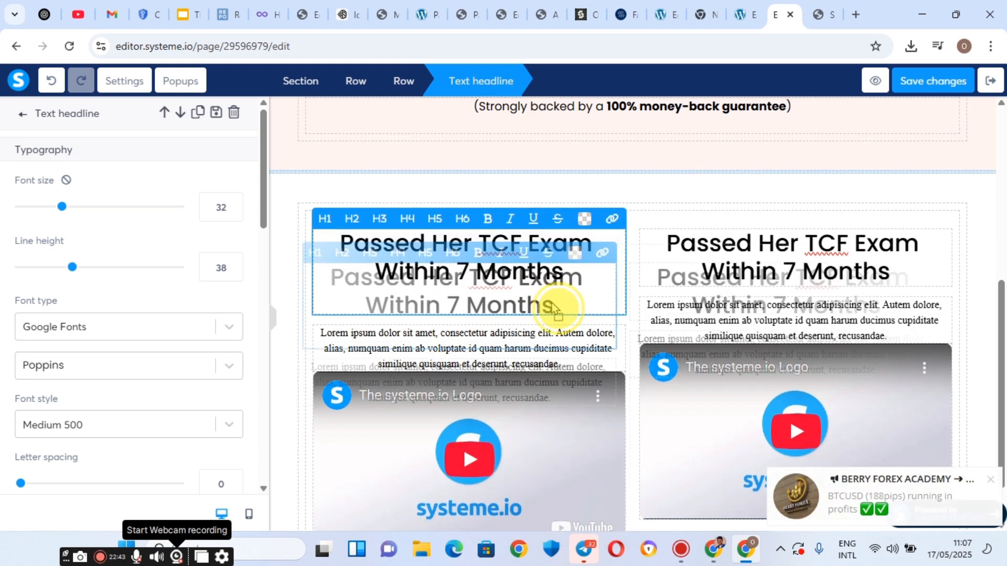
click(715, 260)
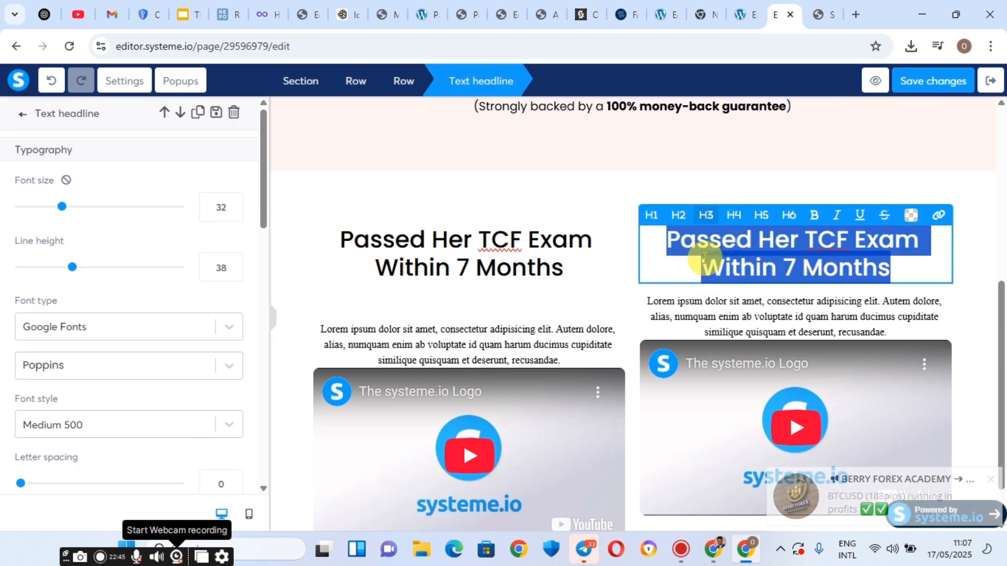
click(705, 257)
double_click(704, 258)
click(550, 257)
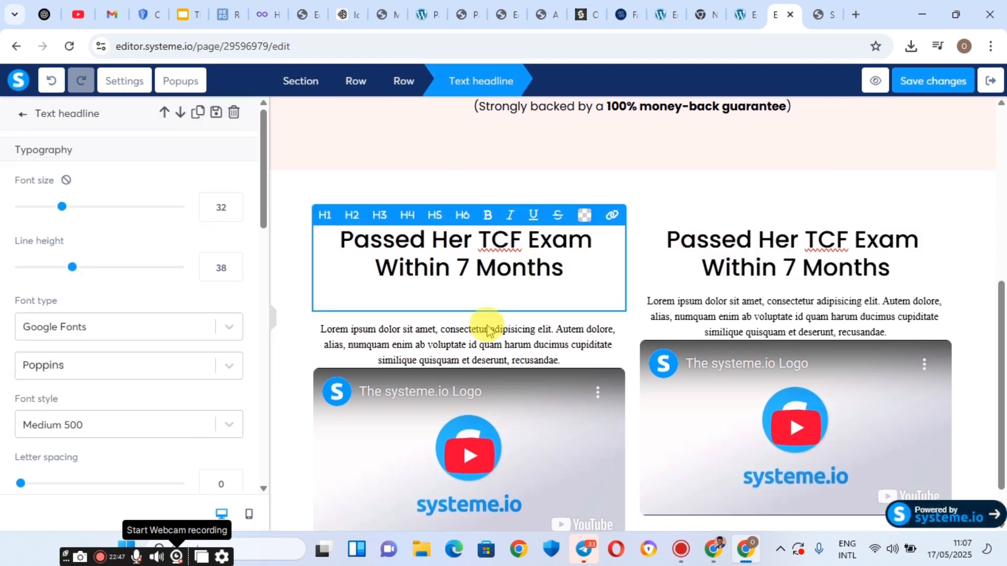
Switch the left headline to per-side margins and set its bottom margin to -24.
scroll(93, 346, down, 8)
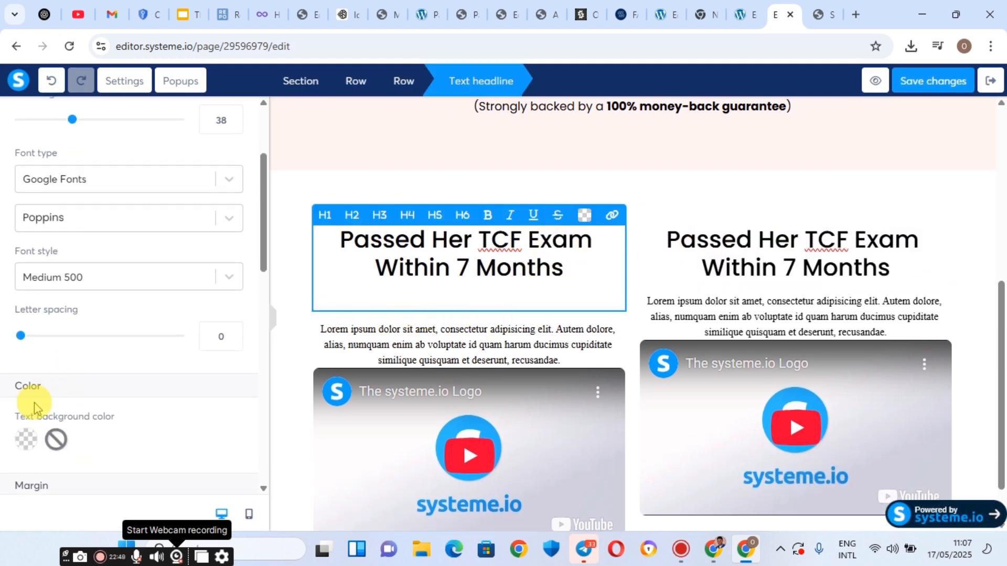
scroll(58, 366, up, 3)
click(52, 369)
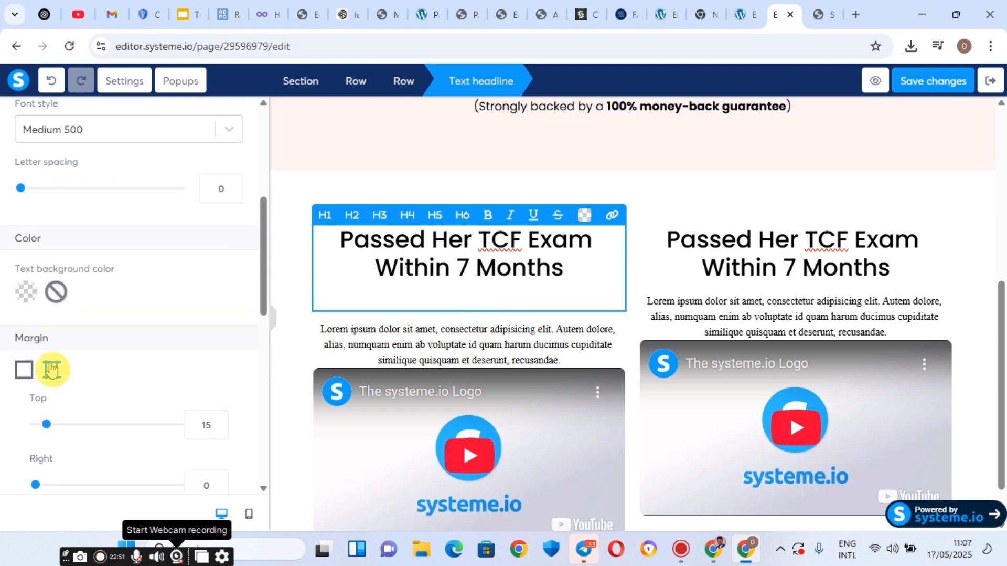
scroll(157, 362, down, 5)
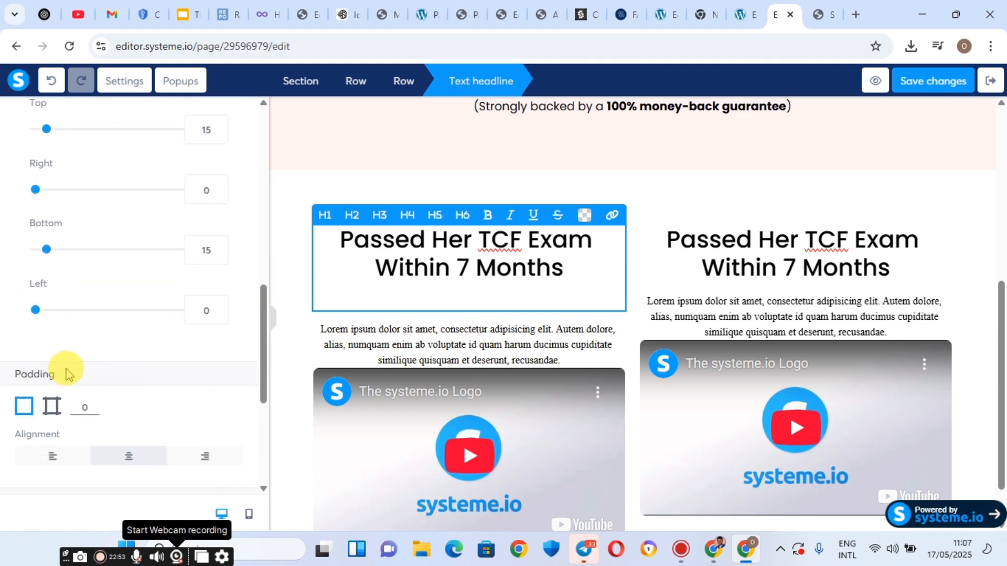
scroll(40, 309, up, 1)
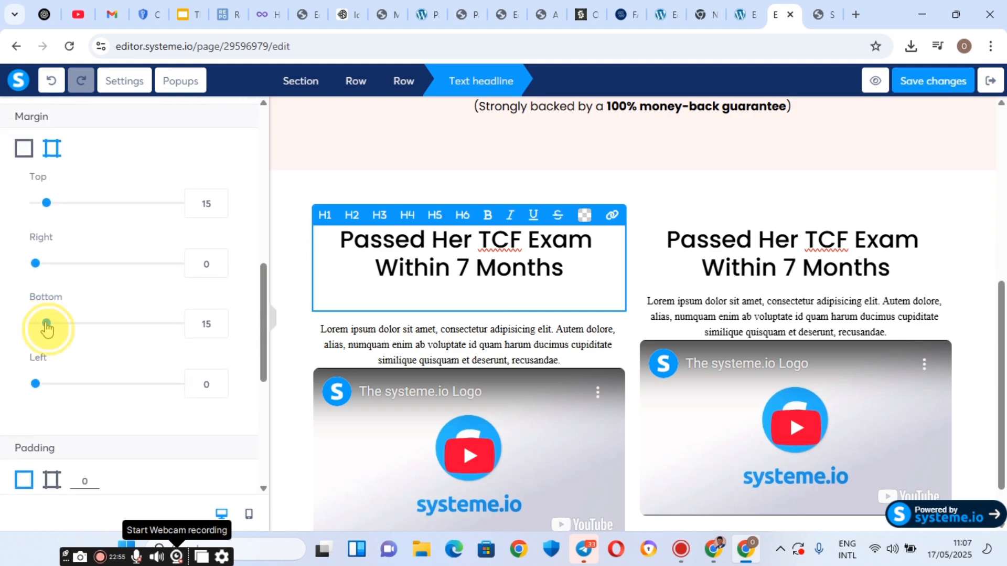
drag(46, 325, 35, 323)
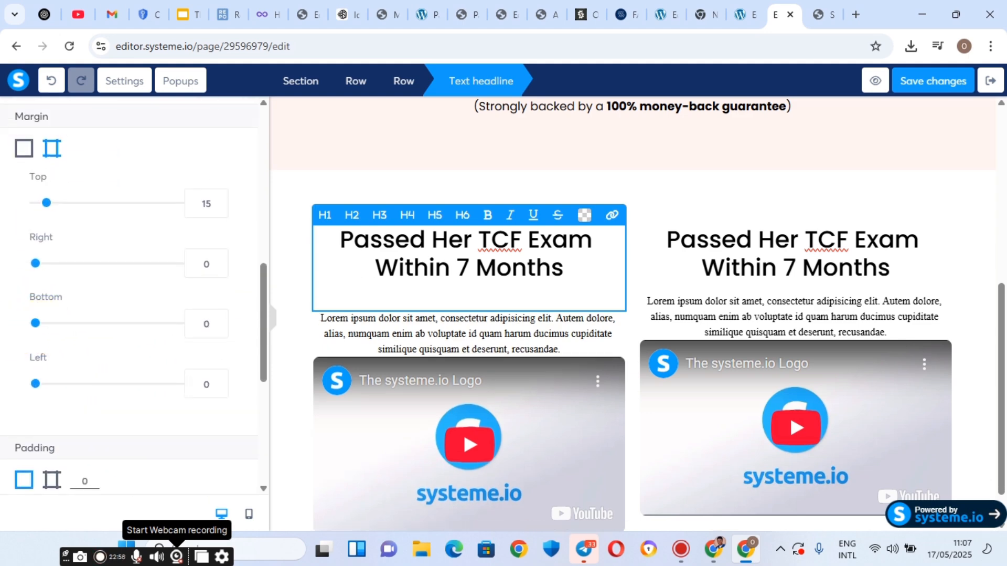
click(219, 332)
click(218, 332)
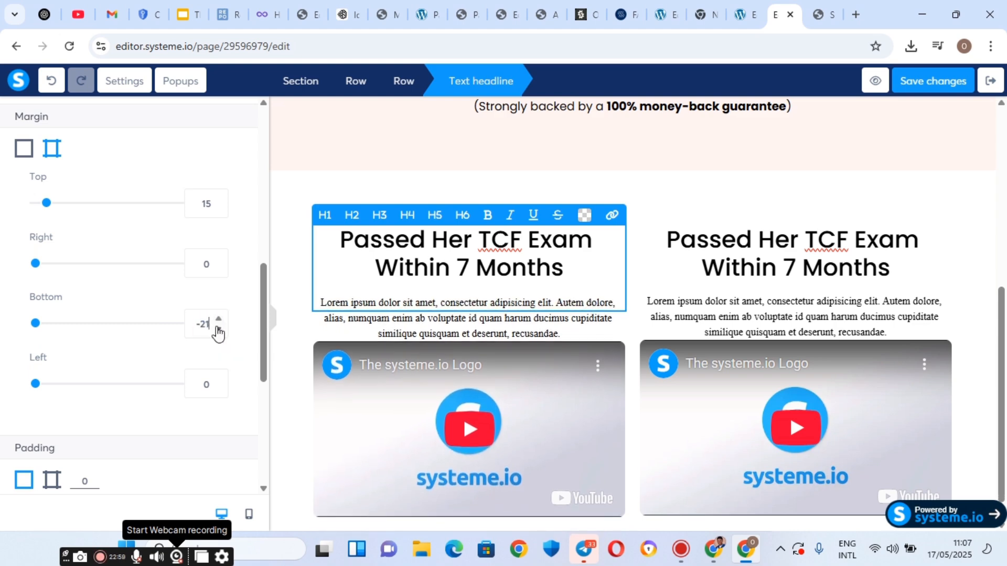
click(218, 332)
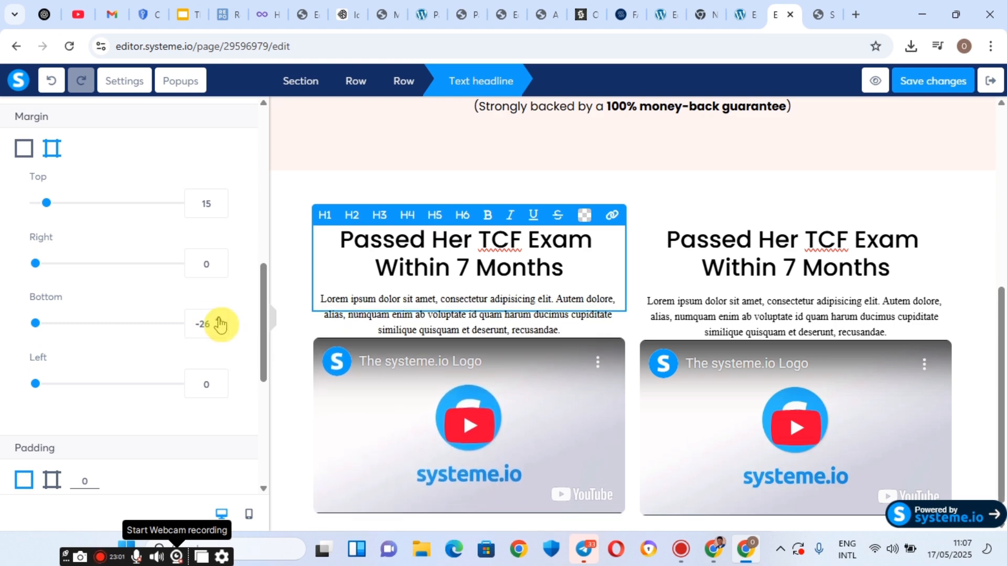
click(219, 321)
click(220, 321)
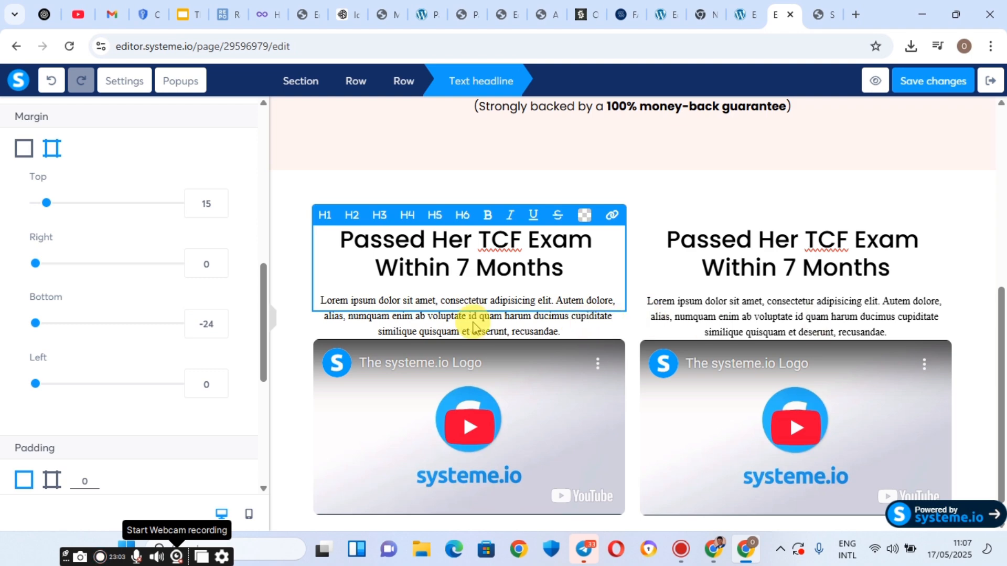
Copy the reviewer name line from the reference landing page.
click(839, 9)
scroll(331, 306, down, 2)
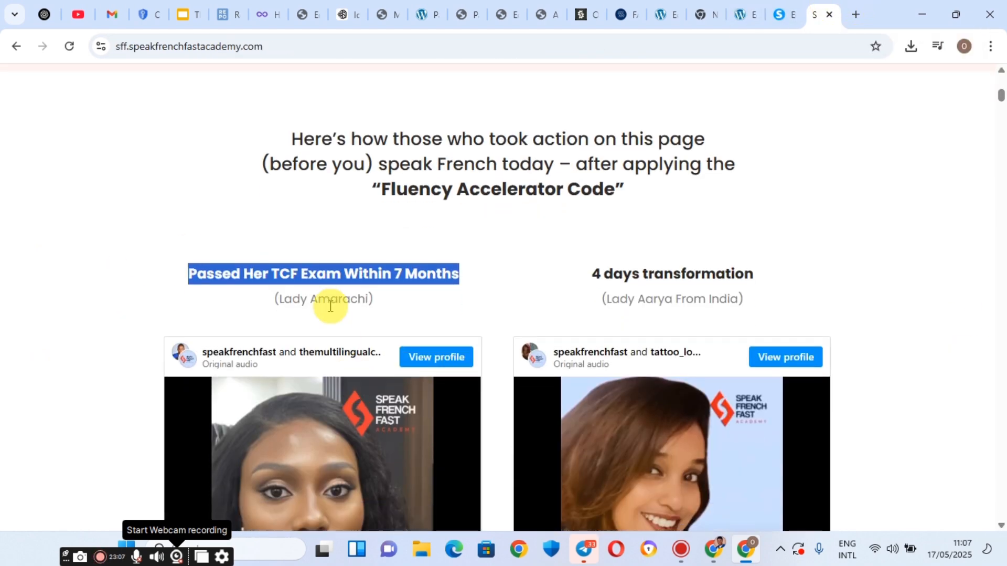
triple_click(330, 299)
right_click(330, 298)
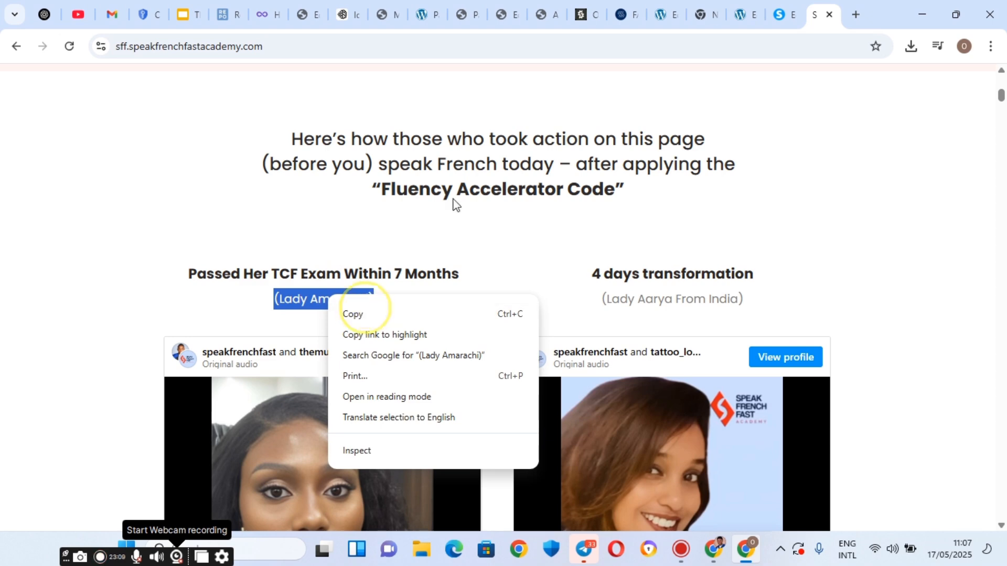
click(791, 7)
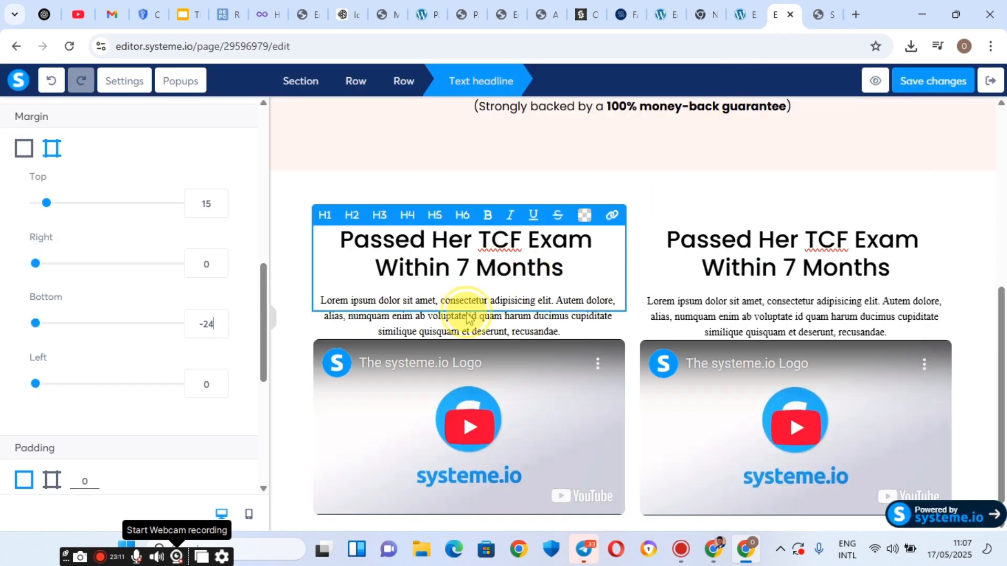
Replace both testimonial paragraphs with the text 'Passed Her TCF Exam Within 7 Months'.
click(443, 310)
triple_click(442, 310)
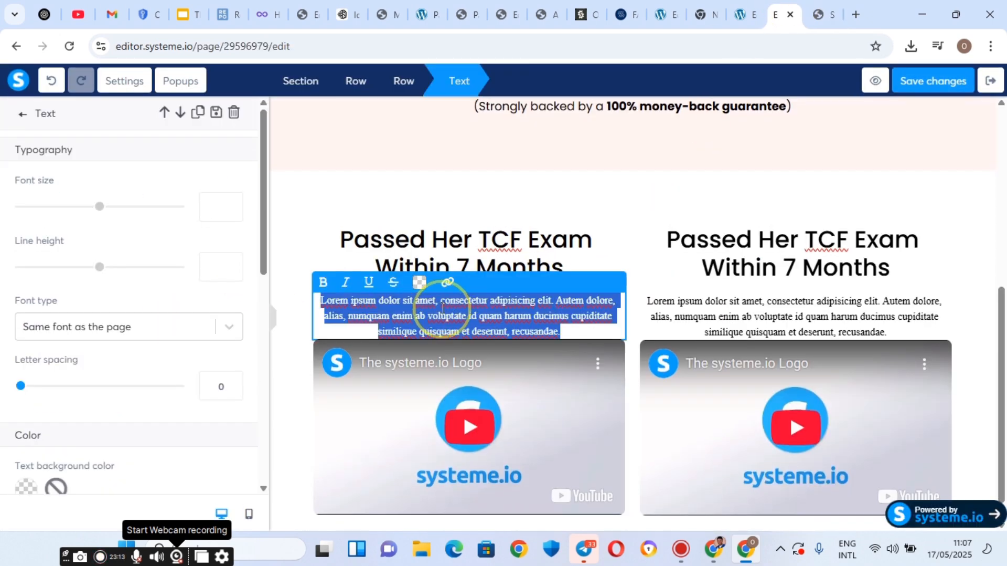
right_click(442, 309)
click(465, 265)
click(781, 304)
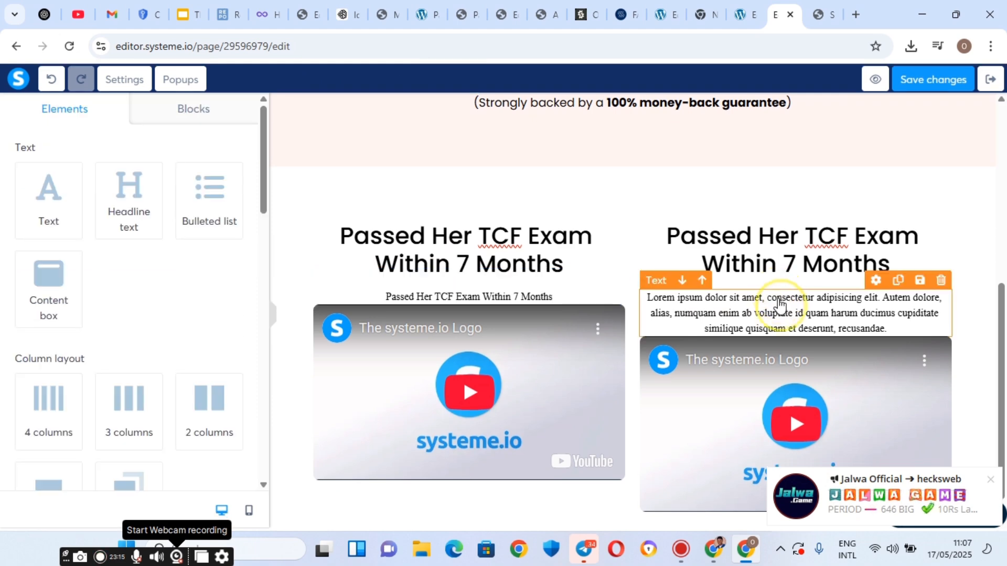
triple_click(781, 304)
right_click(780, 305)
click(468, 264)
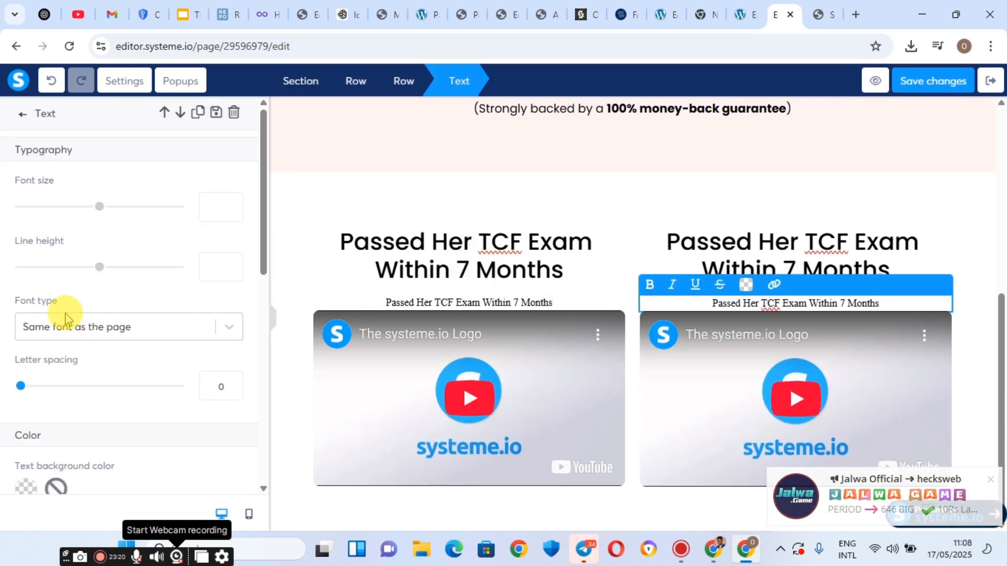
Give the right paragraph a per-side bottom margin of 23.
scroll(73, 341, down, 4)
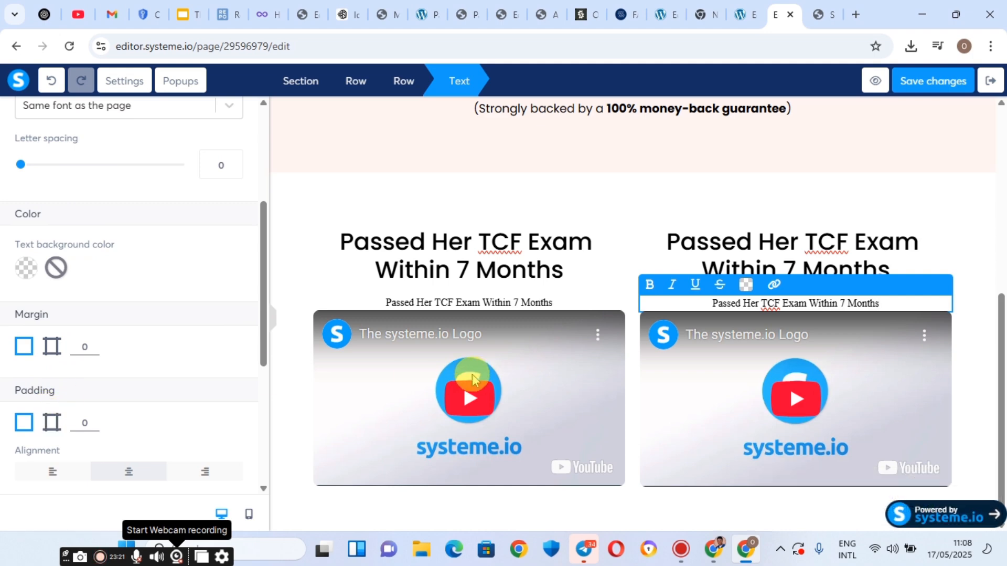
scroll(173, 358, down, 3)
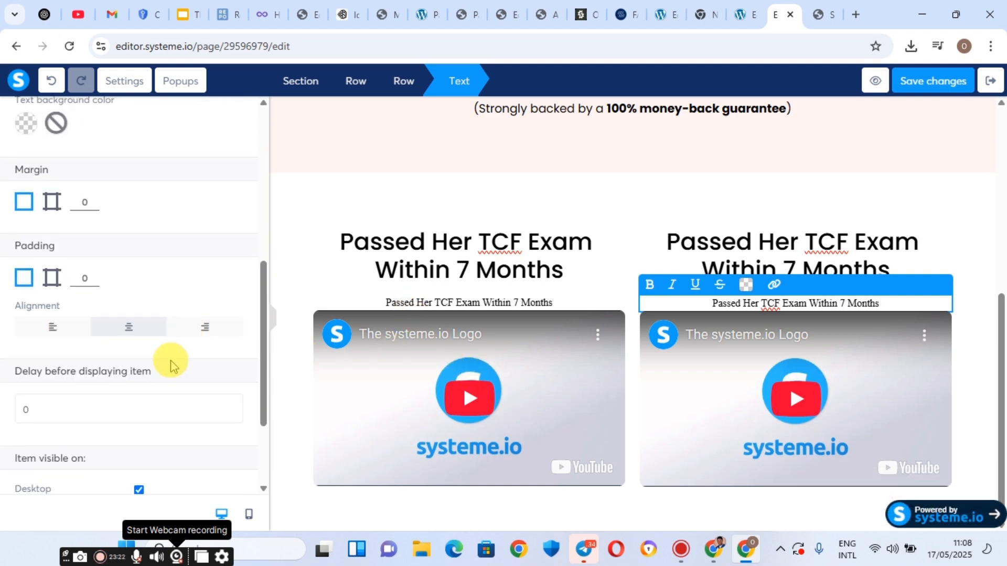
click(51, 201)
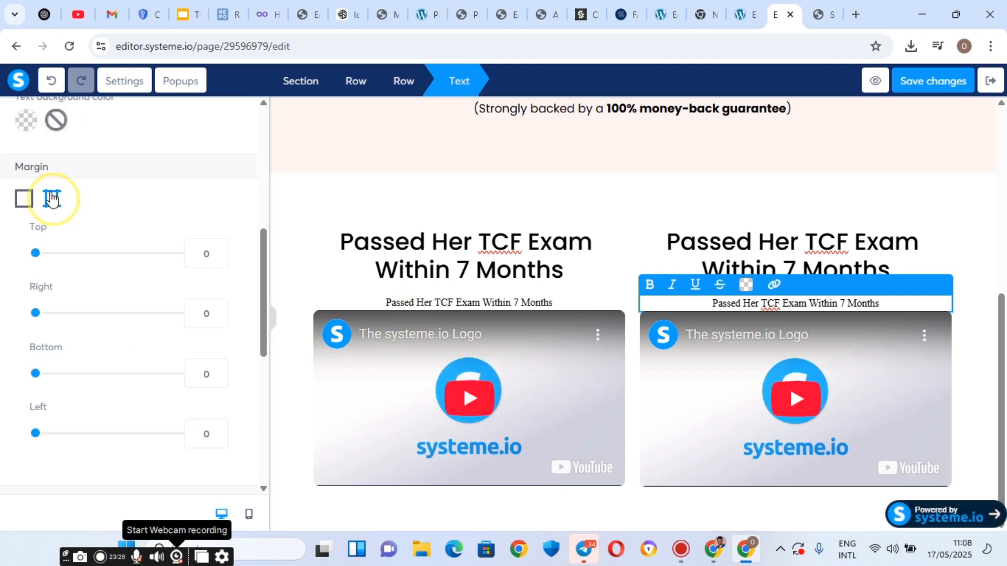
click(34, 312)
mouse_move(36, 374)
mouse_down()
mouse_move(61, 375)
mouse_move(52, 379)
mouse_up()
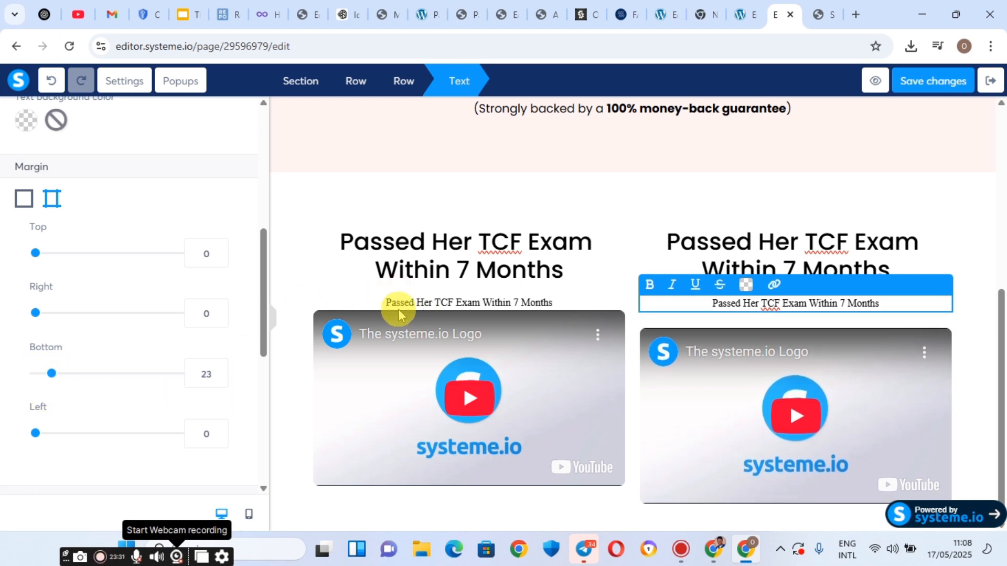
click(430, 303)
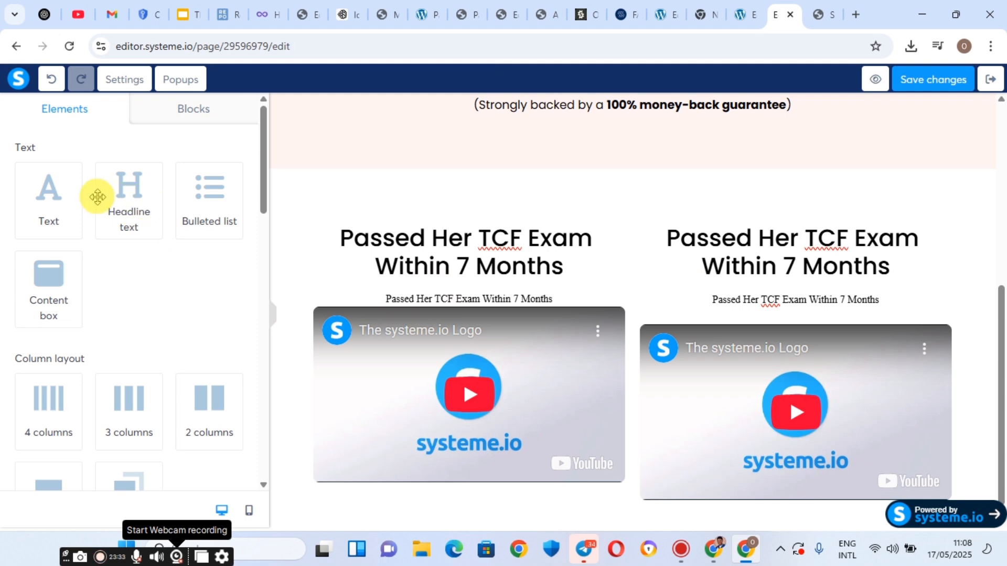
Add a matching bottom margin of about 23 below the left subtitle.
click(448, 300)
scroll(40, 357, down, 5)
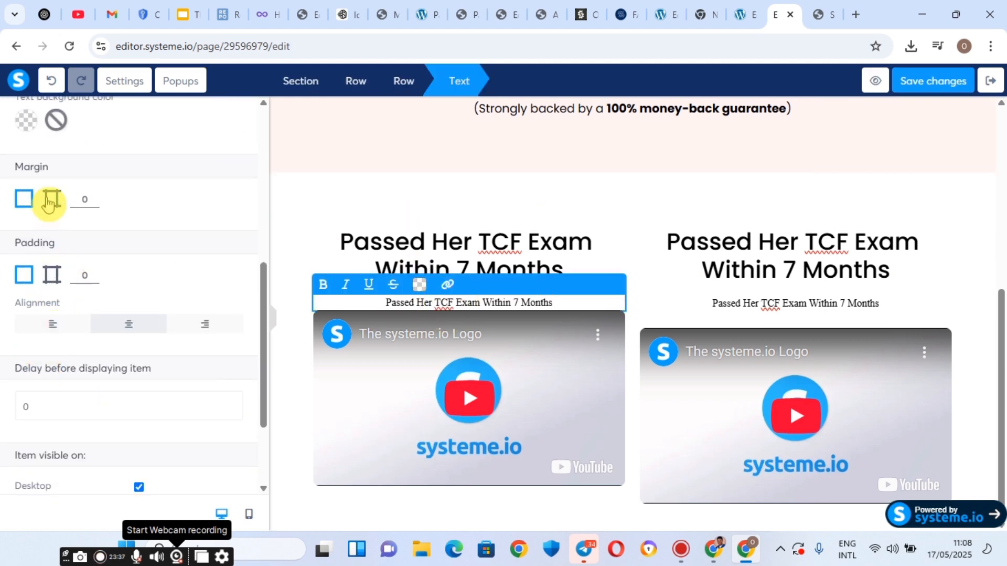
click(48, 201)
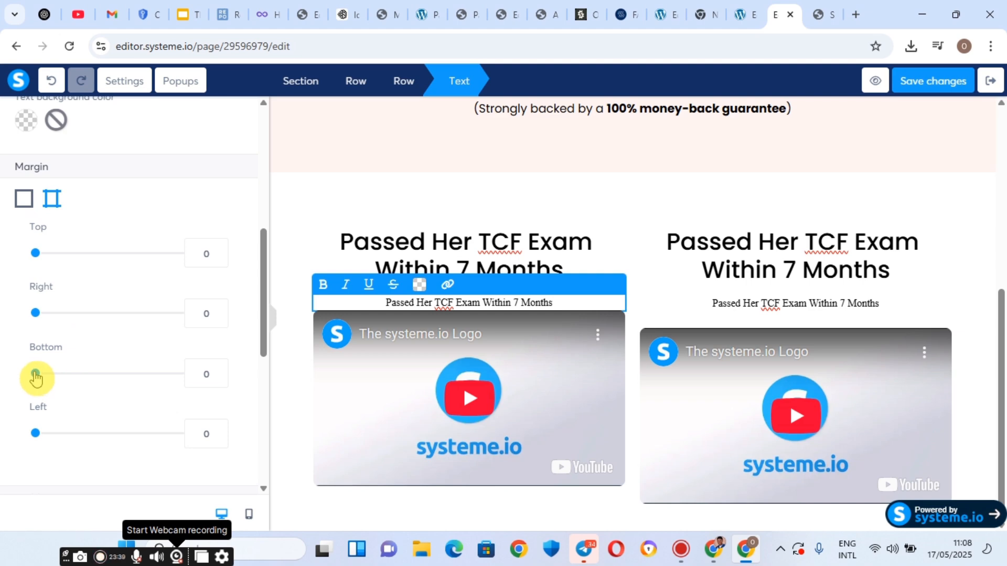
drag(36, 377, 55, 378)
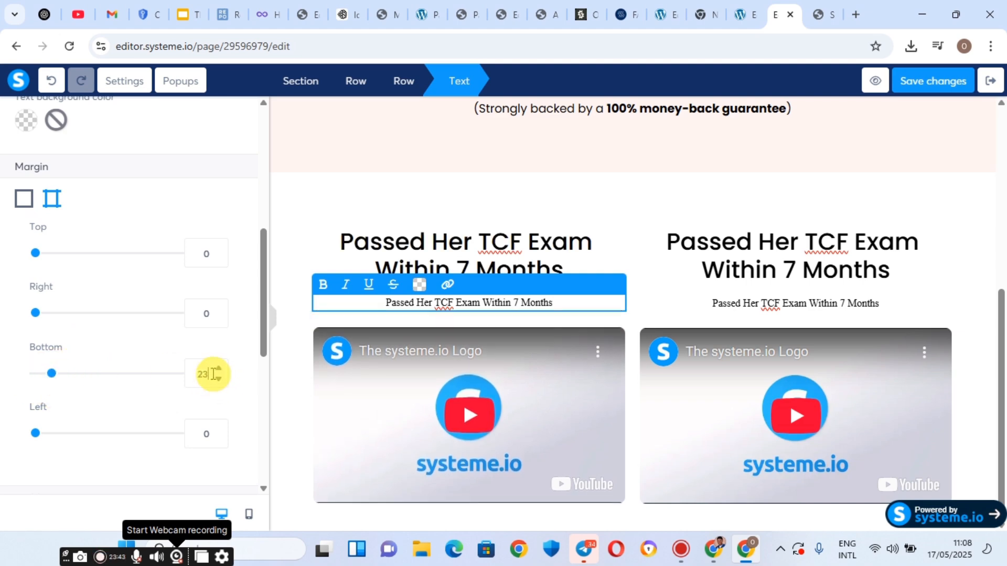
scroll(73, 224, up, 5)
Switch the left subtitle to the Google font Poppins.
scroll(76, 210, up, 2)
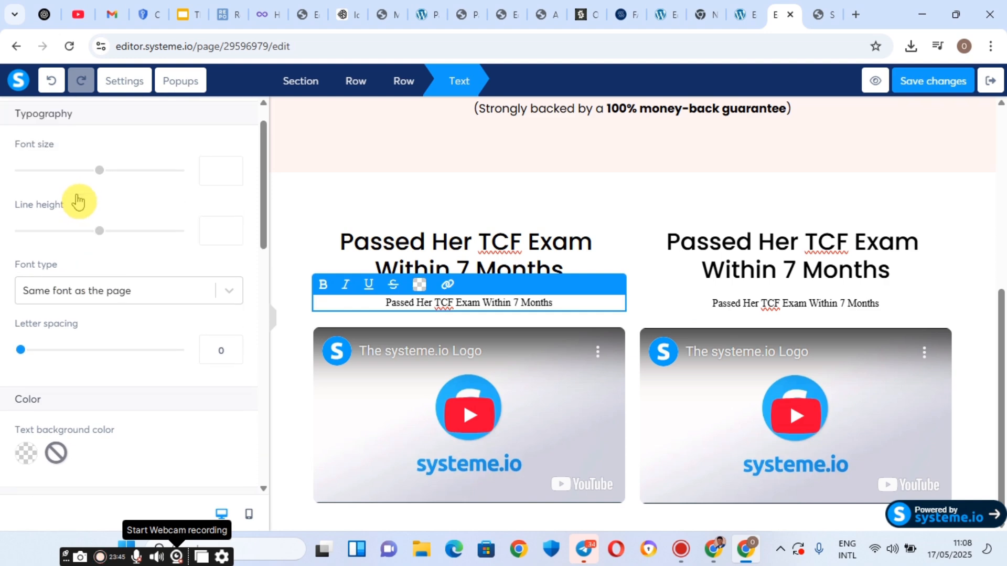
click(78, 333)
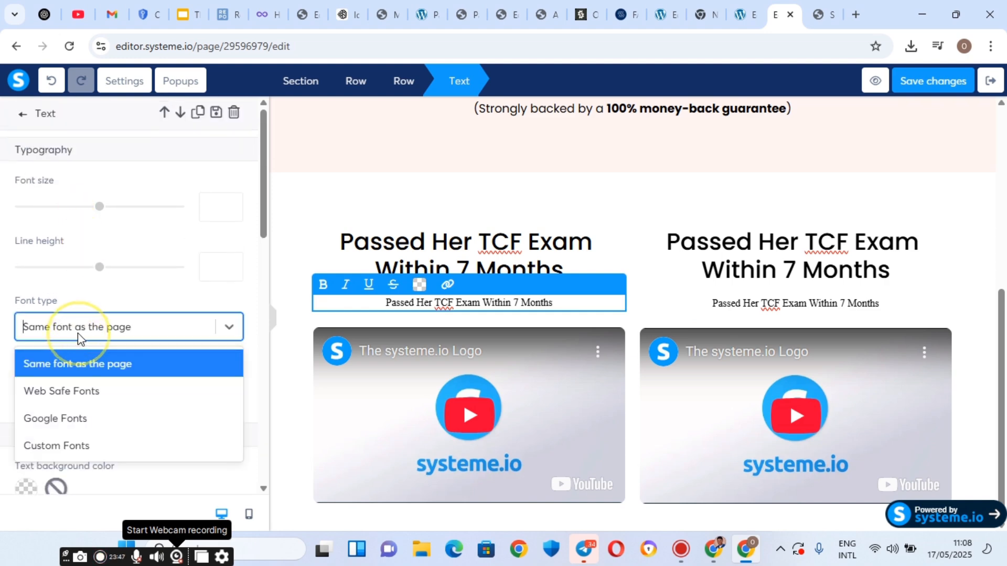
click(42, 419)
click(52, 362)
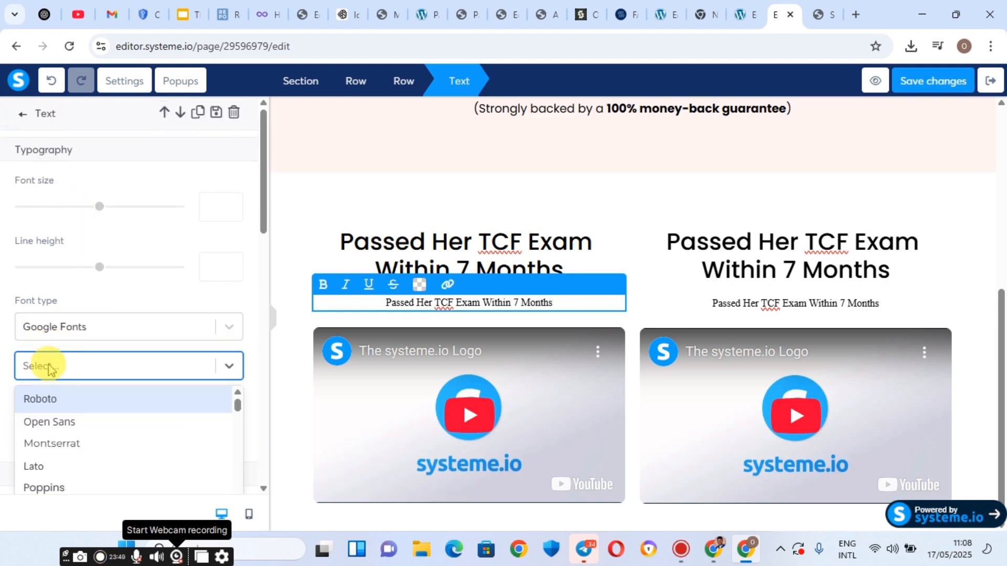
text(POP)
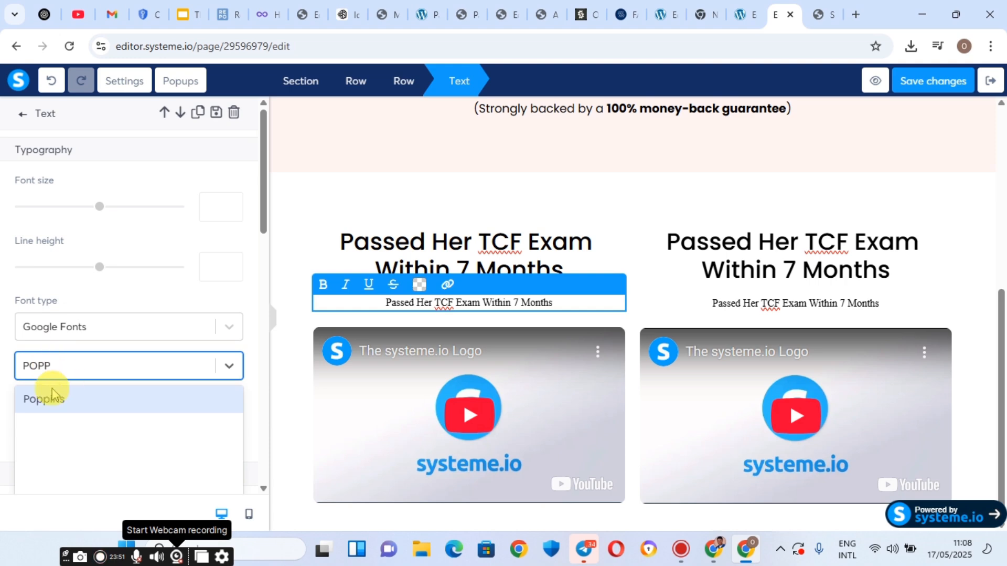
text(P)
click(50, 404)
scroll(67, 422, down, 2)
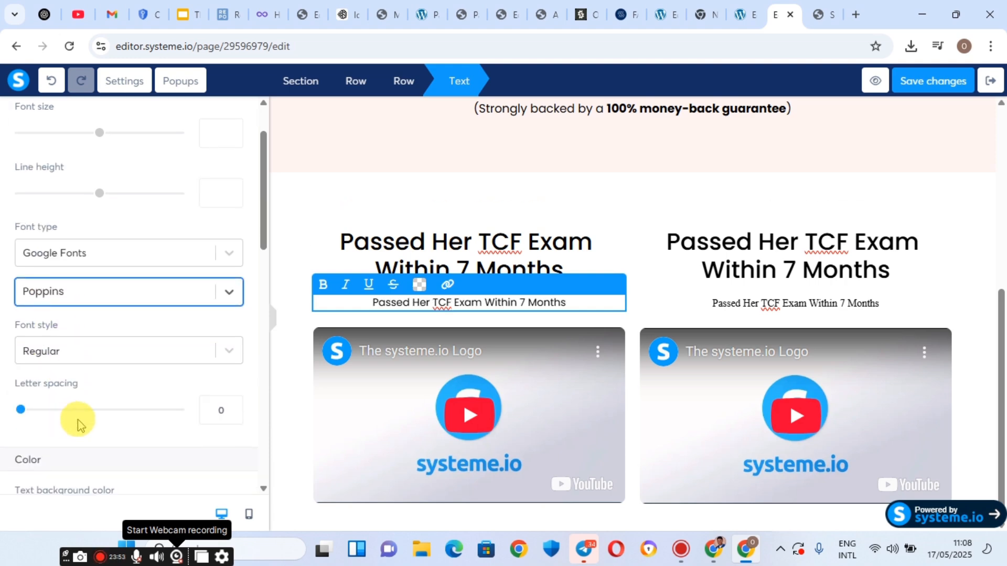
Switch the right subtitle to the Google font Poppins as well.
click(720, 299)
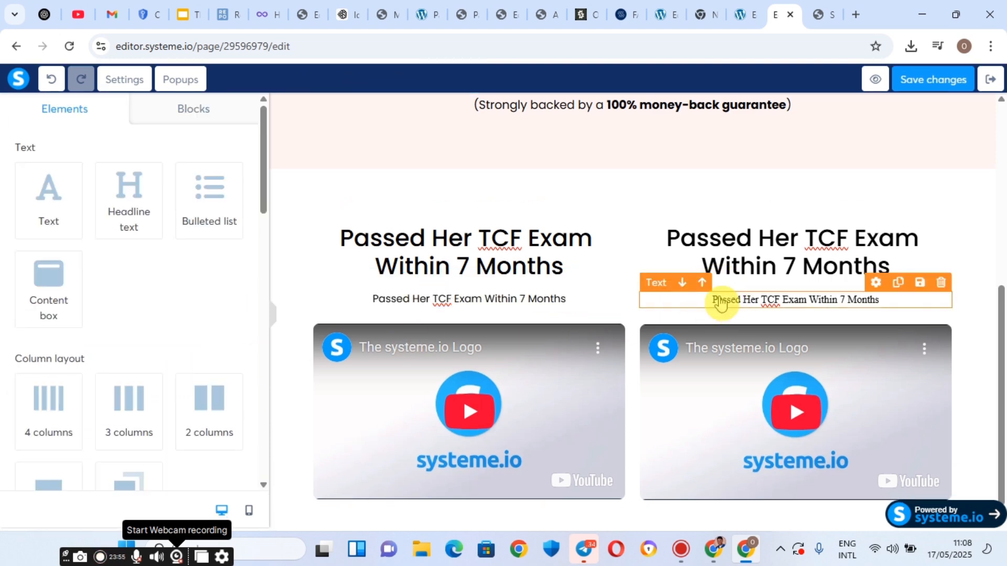
click(721, 298)
click(112, 327)
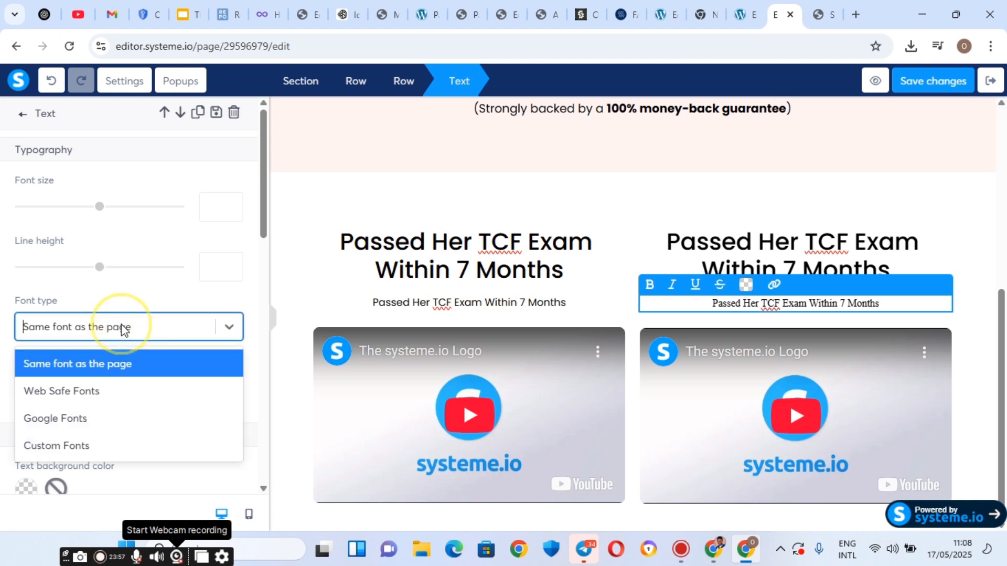
click(86, 421)
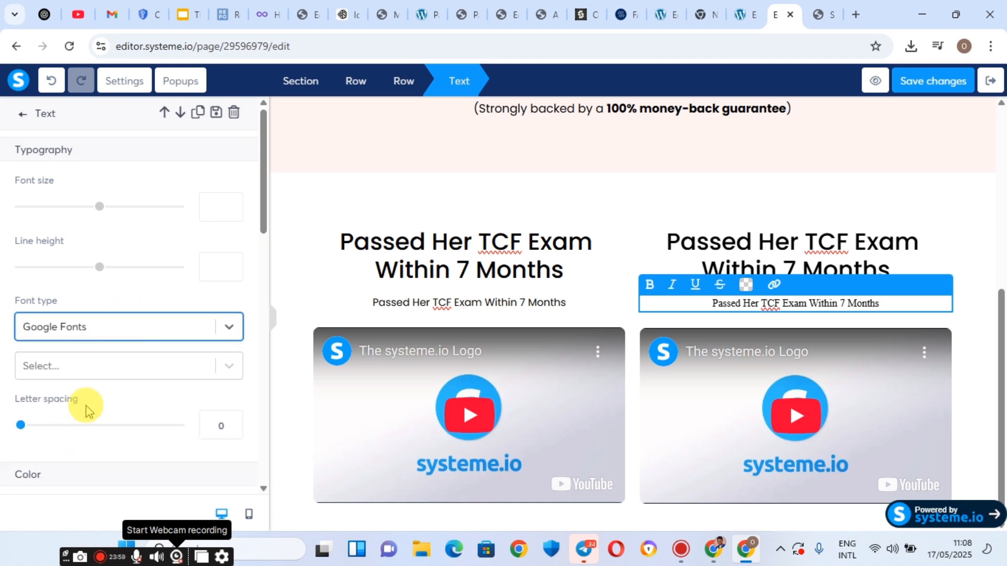
click(79, 373)
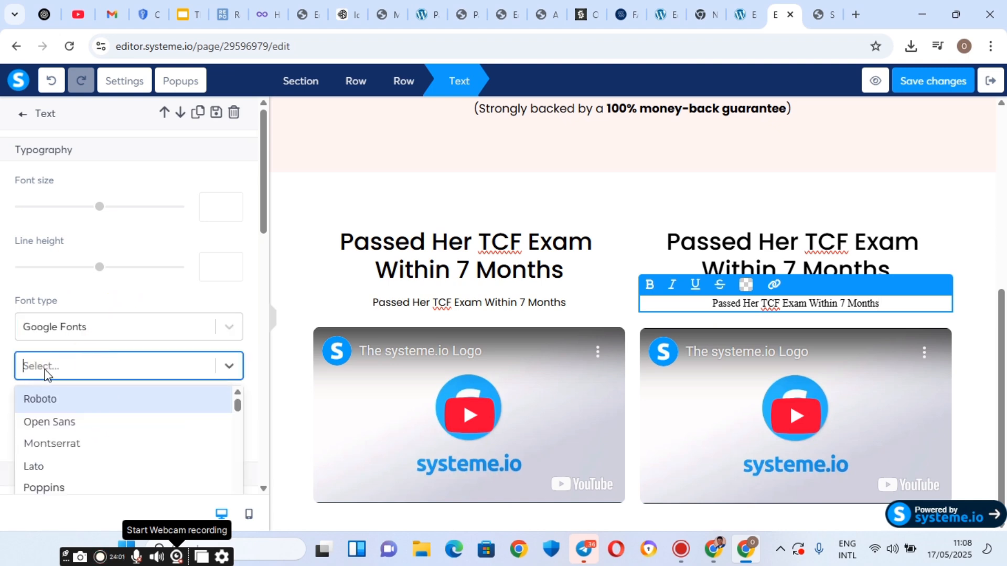
text(POPP)
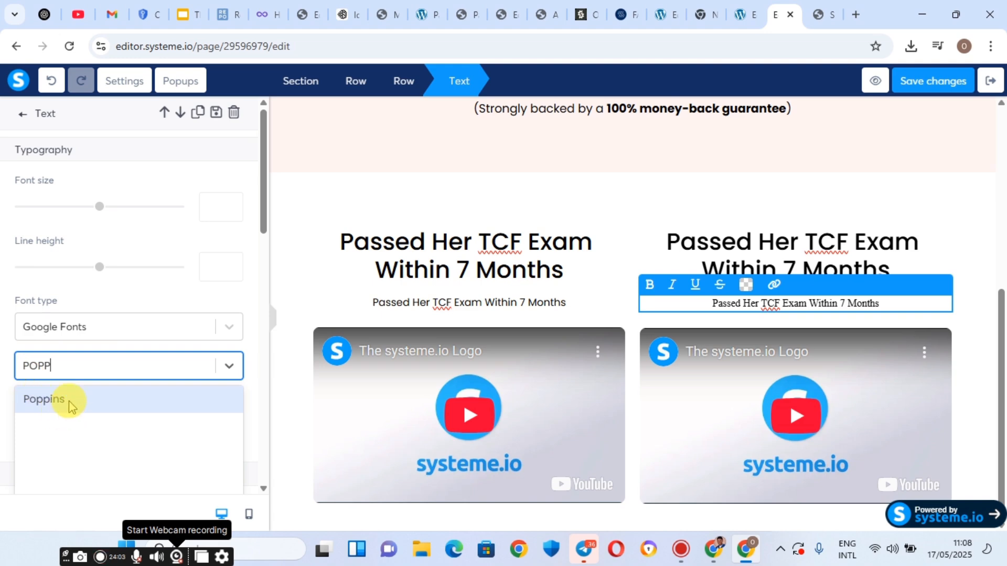
click(72, 402)
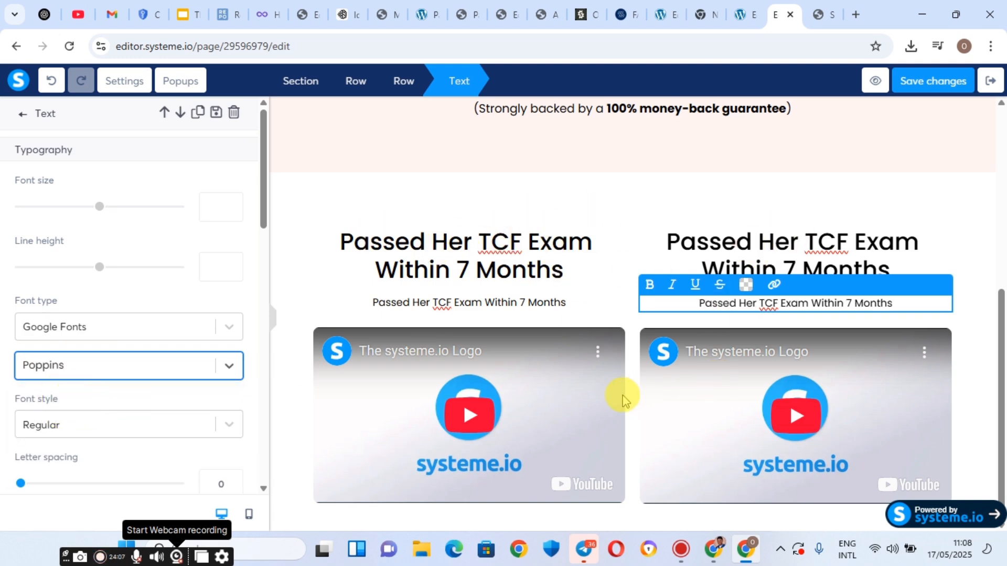
click(427, 240)
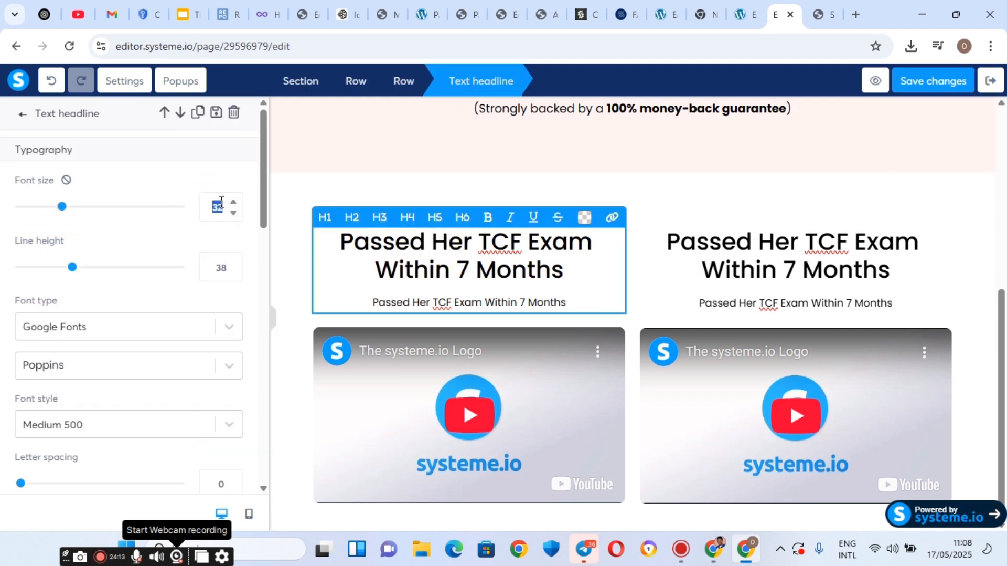
Set the left and right headline font sizes to 21, then save the page.
text(21)
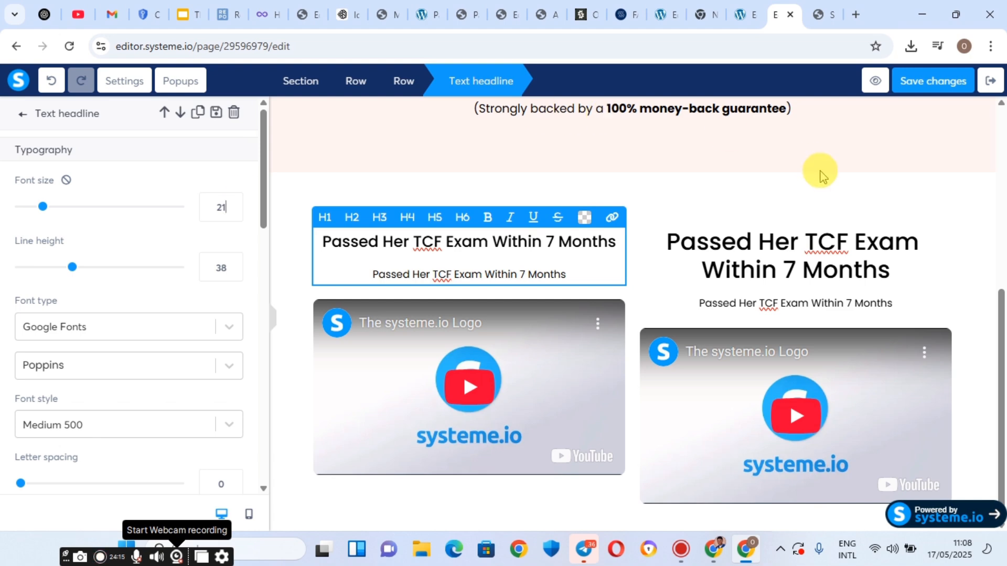
click(802, 266)
double_click(739, 266)
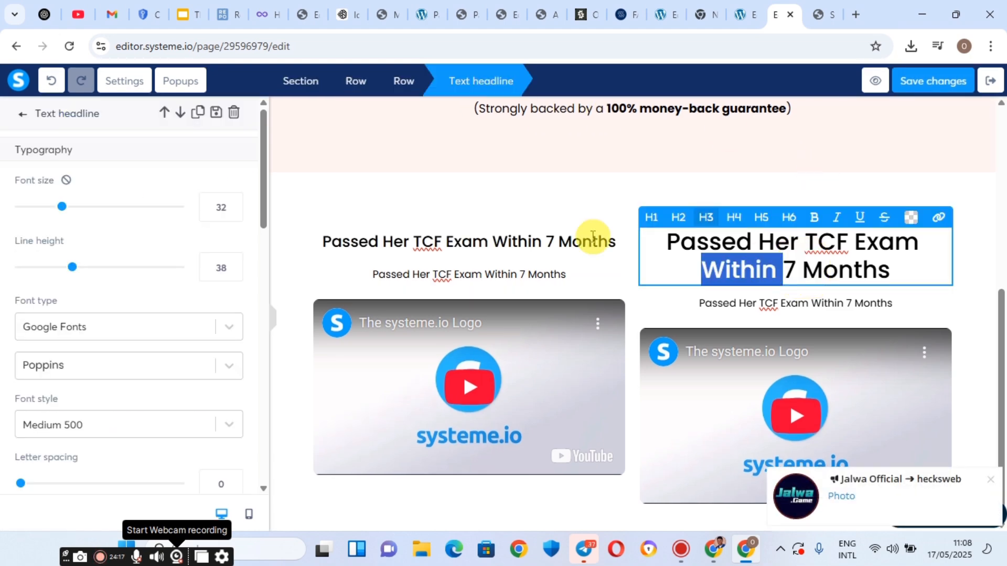
click(212, 207)
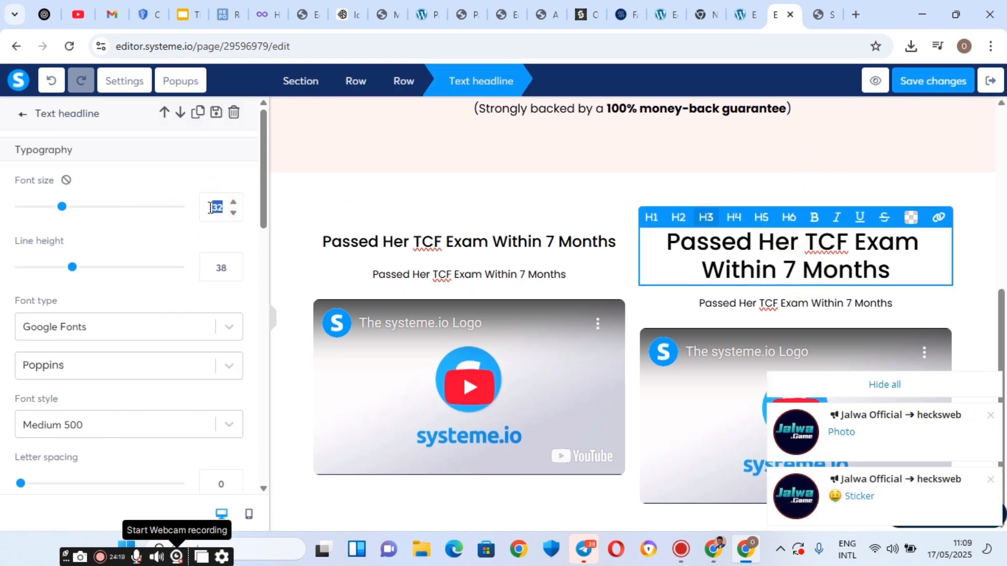
text(21)
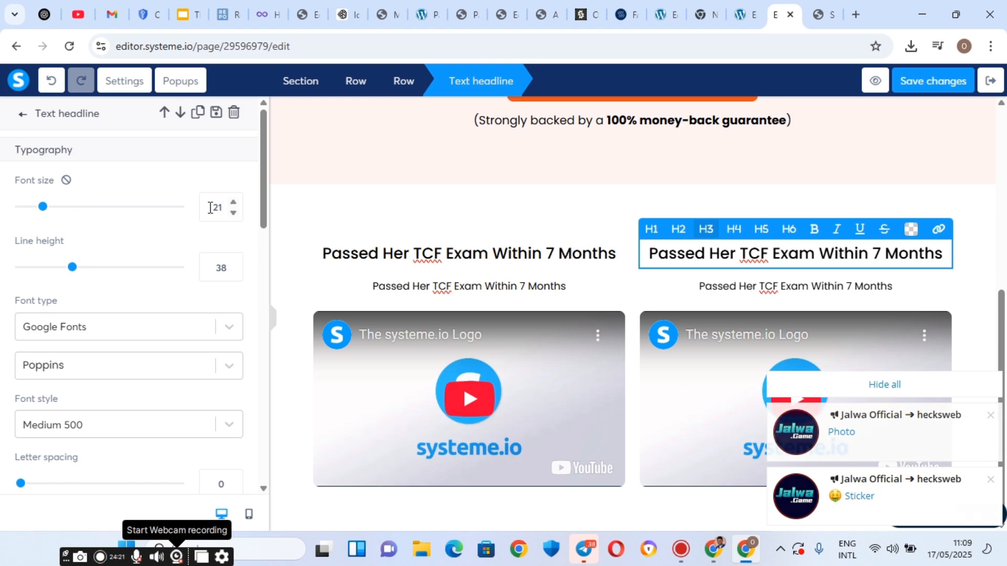
click(945, 81)
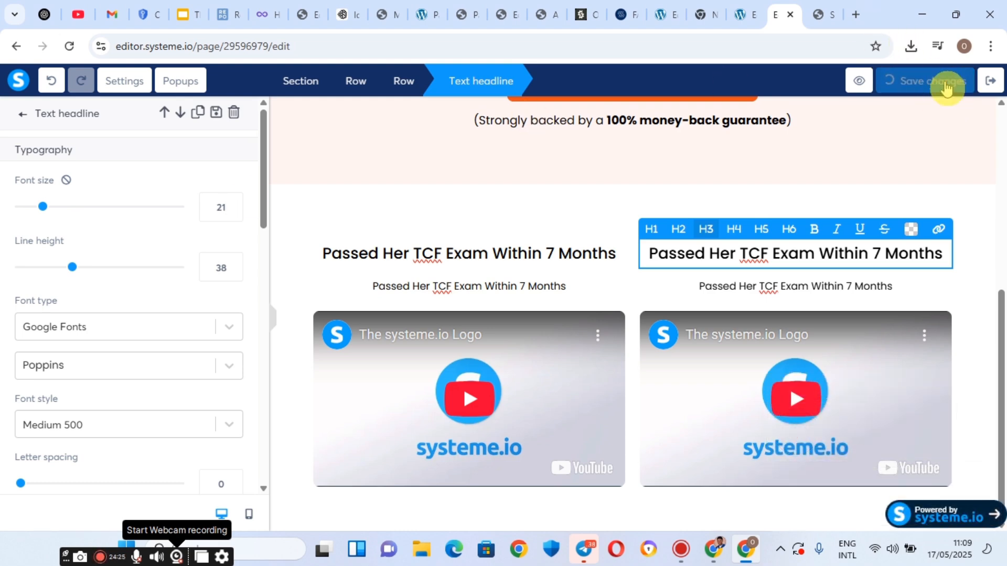
click(819, 7)
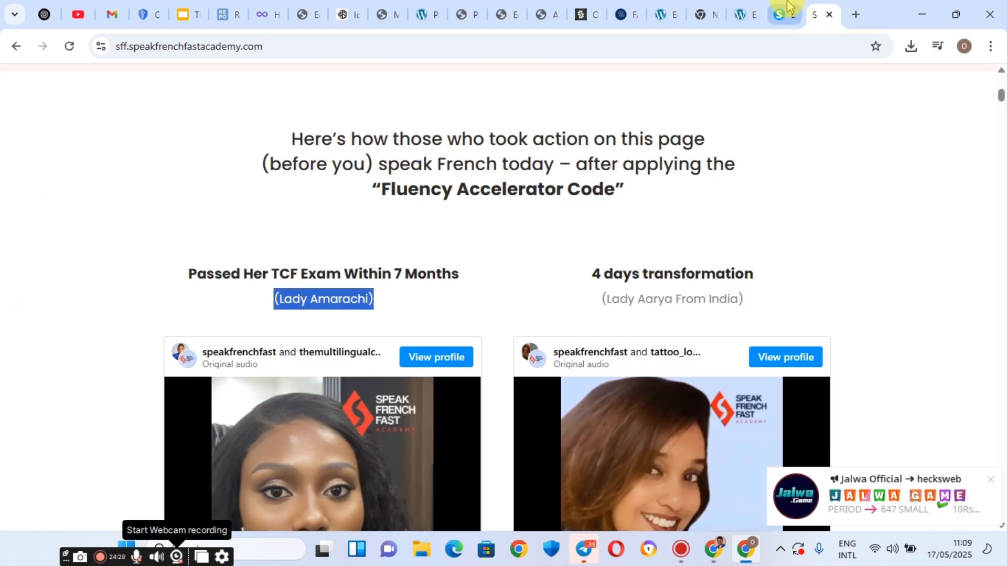
click(795, 10)
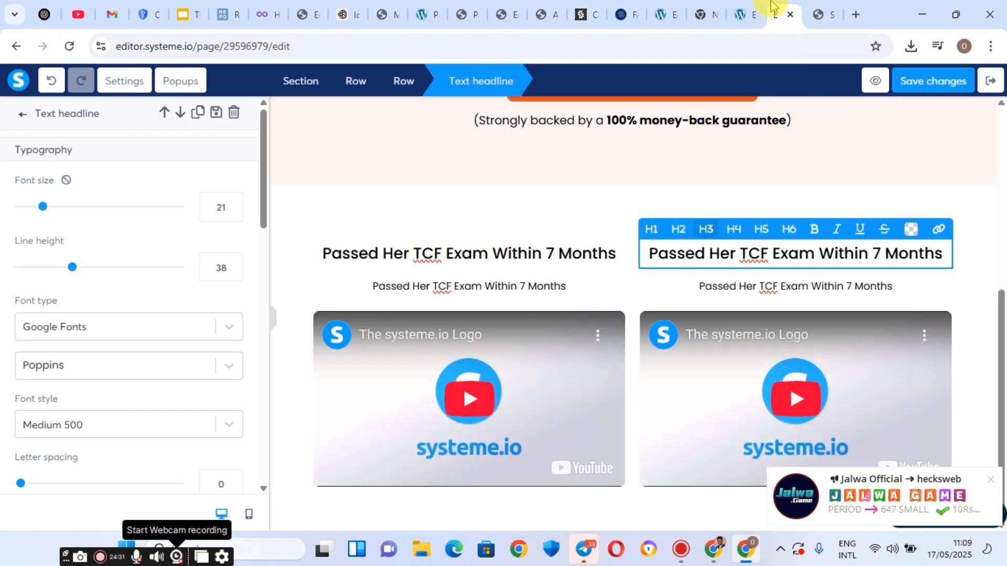
click(833, 6)
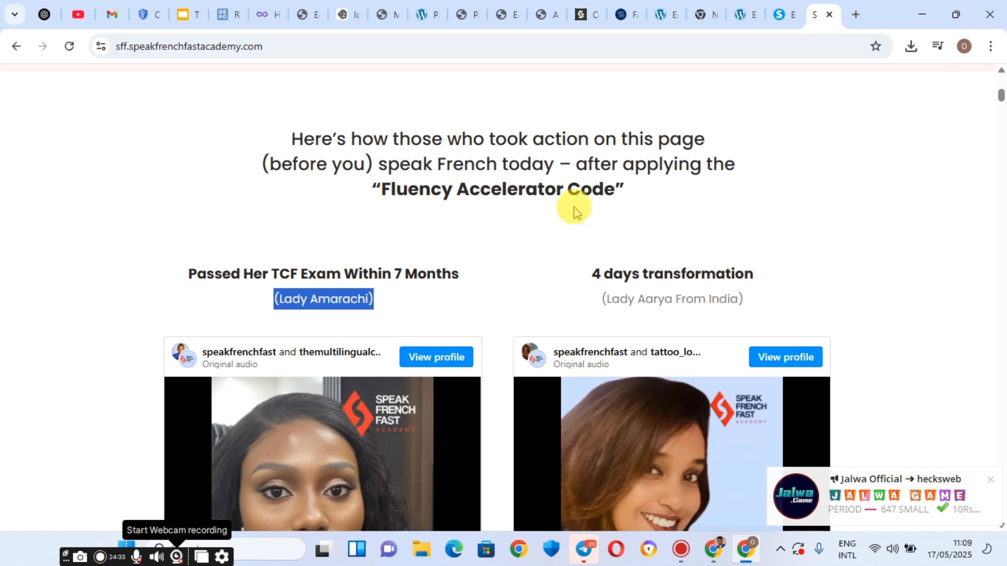
click(787, 6)
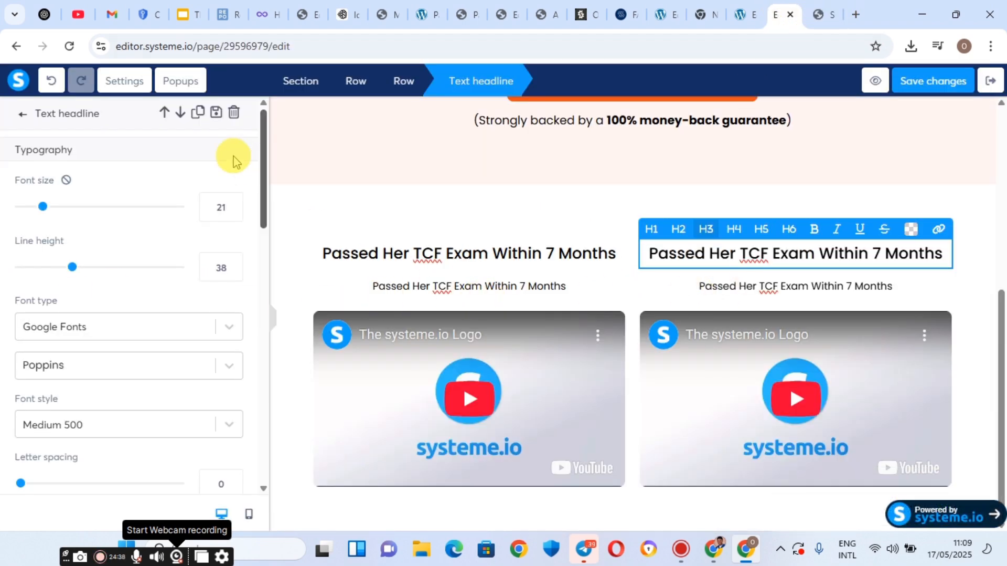
click(307, 189)
scroll(315, 199, up, 6)
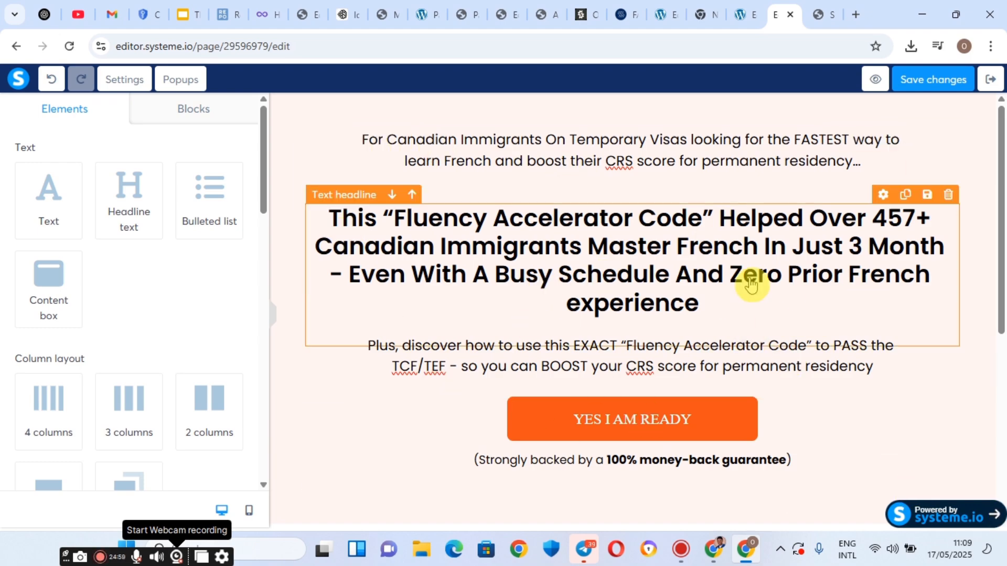
scroll(441, 209, down, 6)
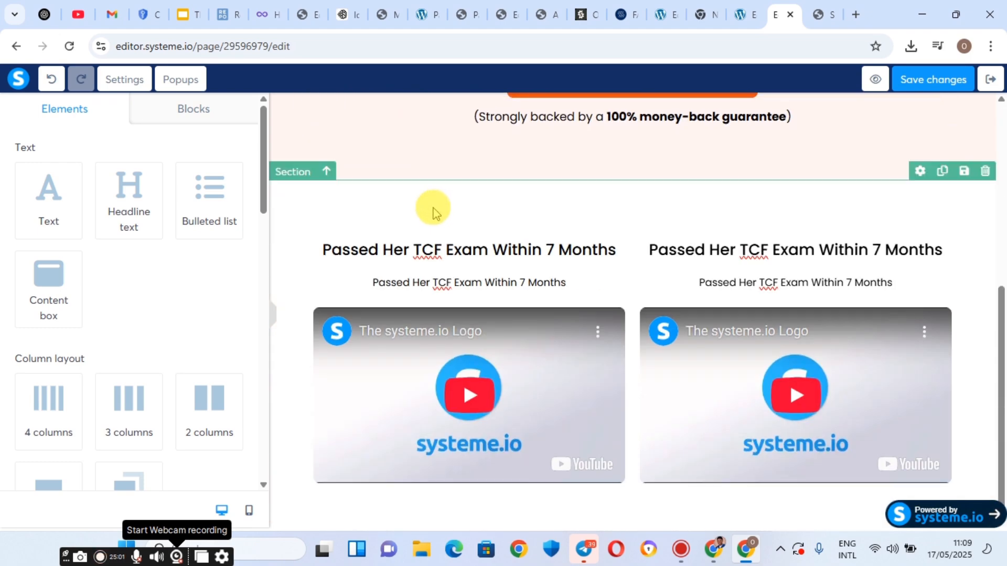
scroll(434, 213, up, 3)
scroll(434, 213, up, 3)
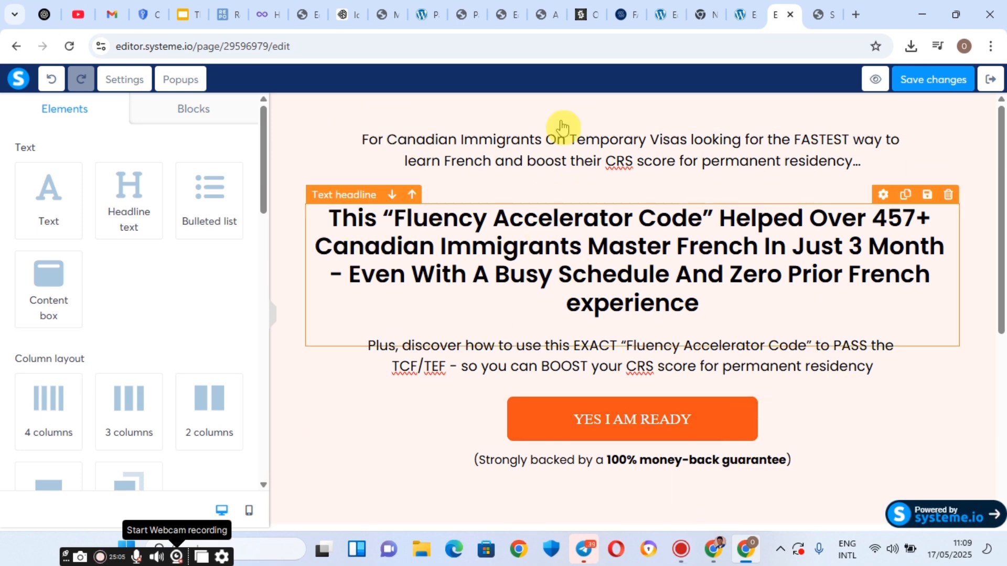
click(833, 8)
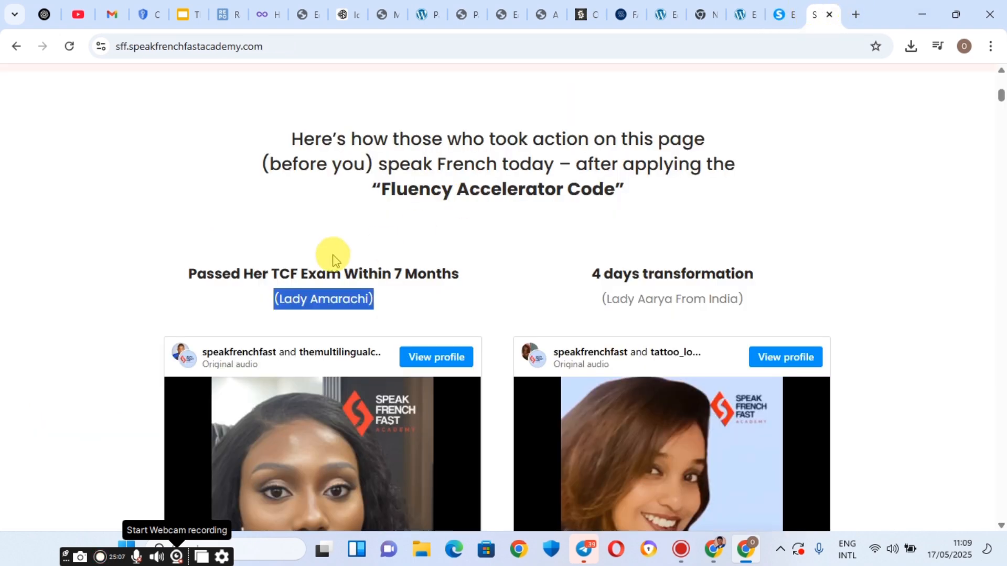
scroll(257, 288, up, 8)
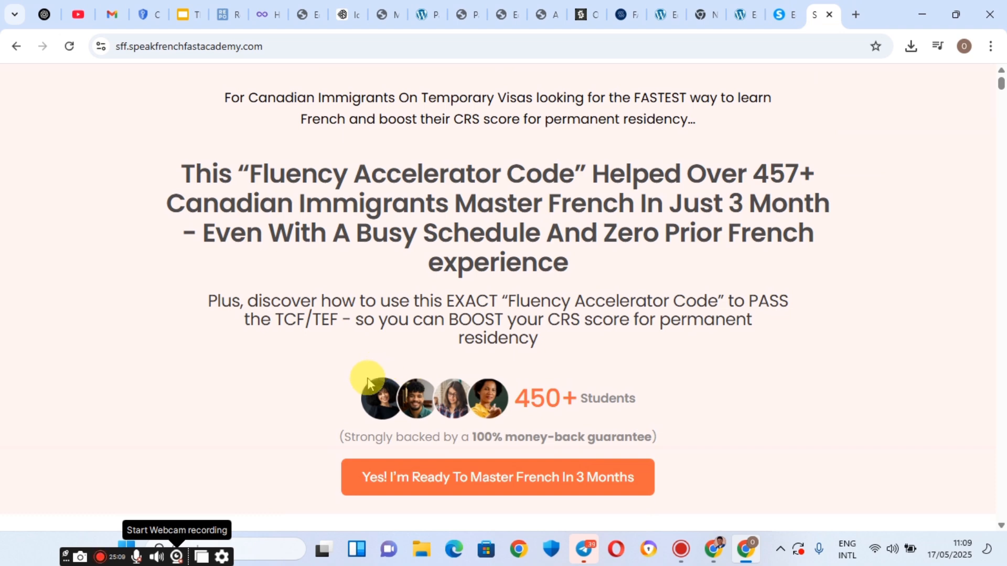
drag(368, 382, 321, 370)
drag(342, 403, 465, 408)
click(331, 395)
mouse_move(547, 402)
mouse_down()
mouse_move(599, 413)
mouse_move(549, 409)
mouse_up()
click(323, 406)
drag(323, 406, 447, 395)
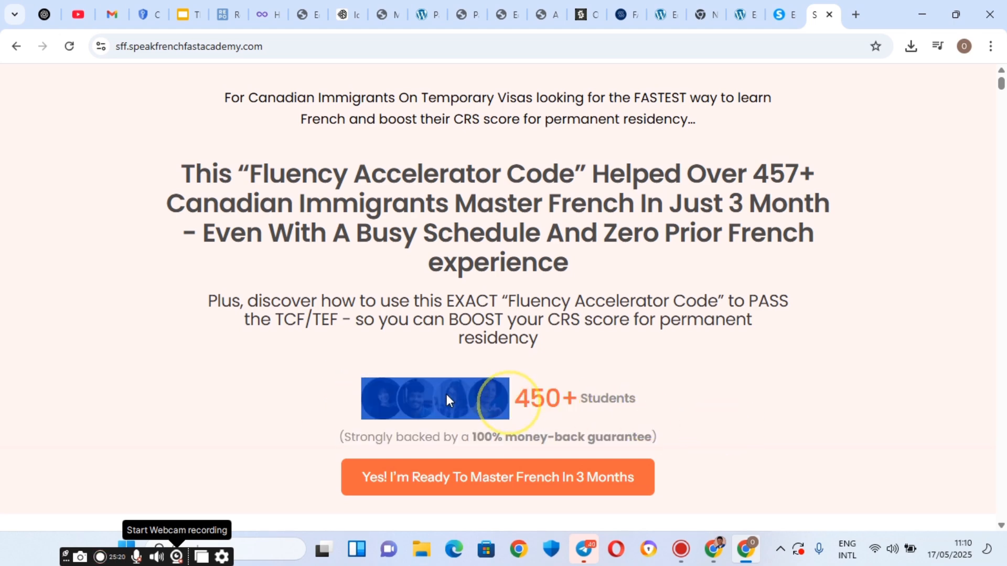
click(785, 8)
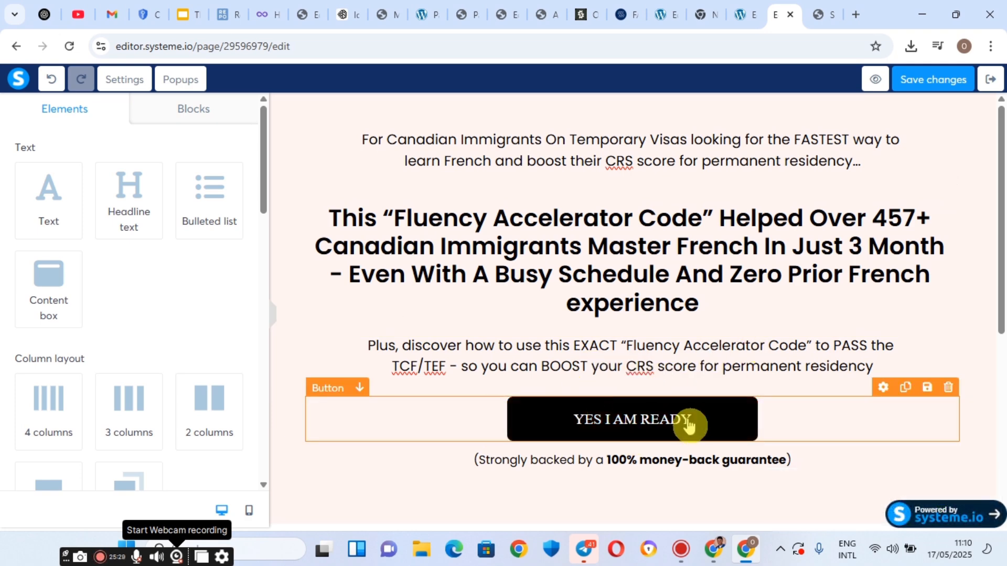
click(527, 420)
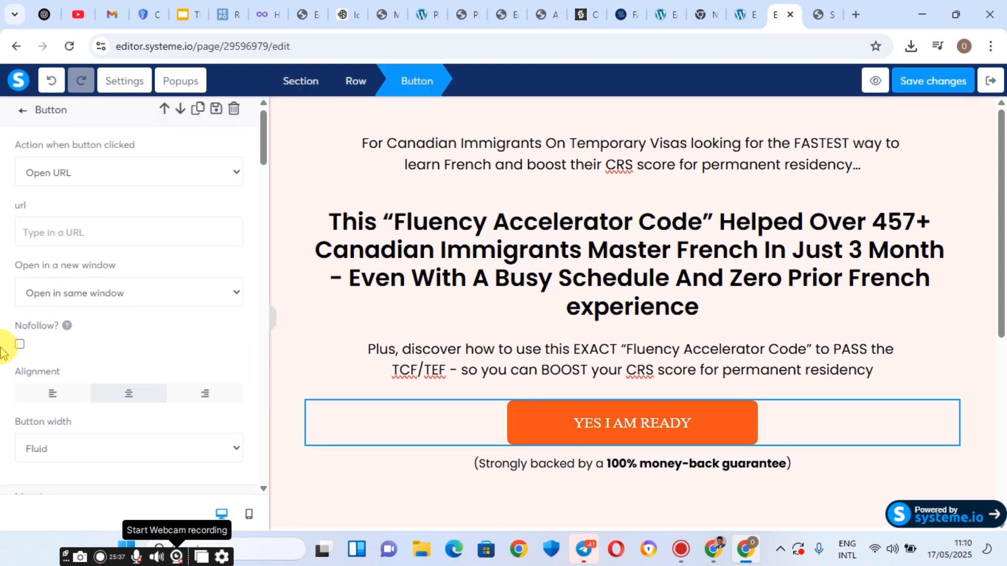
scroll(4, 341, down, 15)
scroll(2, 359, down, 10)
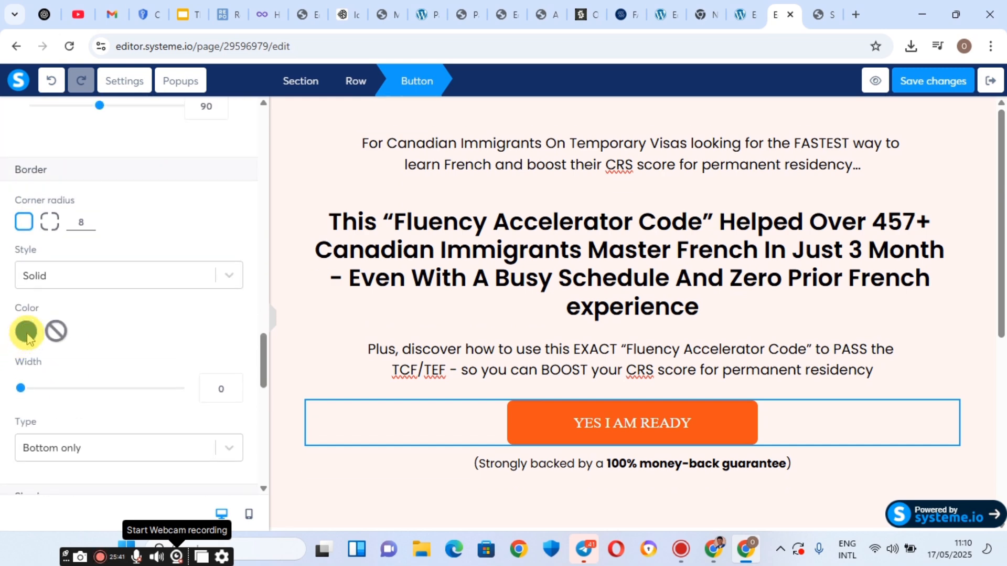
scroll(26, 331, down, 8)
scroll(27, 329, up, 3)
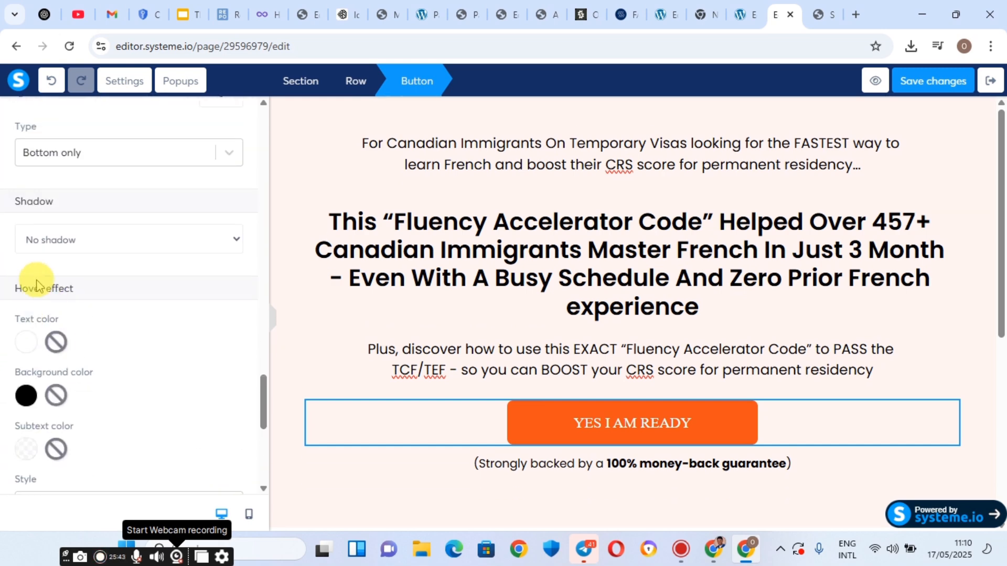
drag(23, 283, 59, 287)
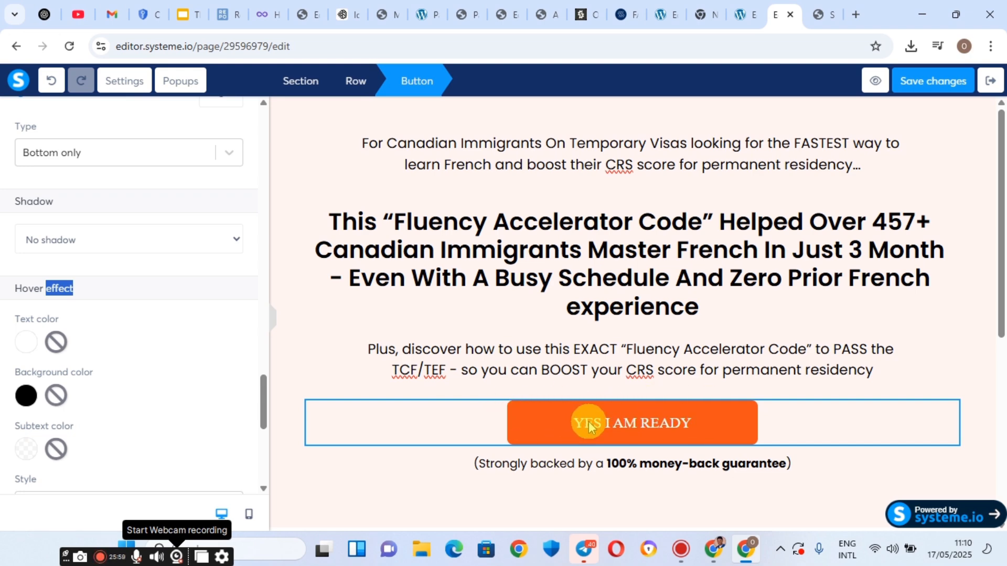
click(560, 244)
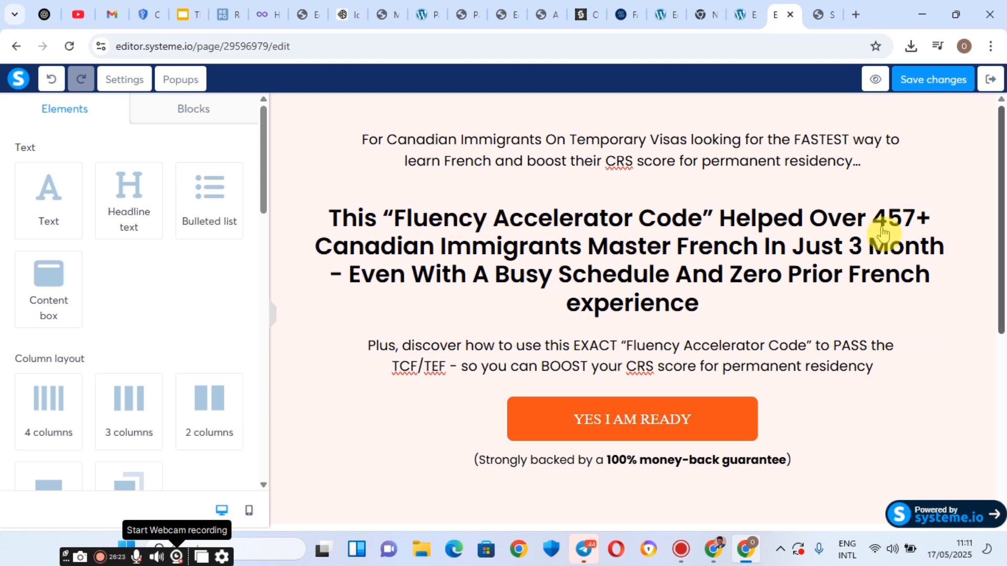
Check the testimonial videos, then open the sales page preview in a new tab.
scroll(612, 319, down, 5)
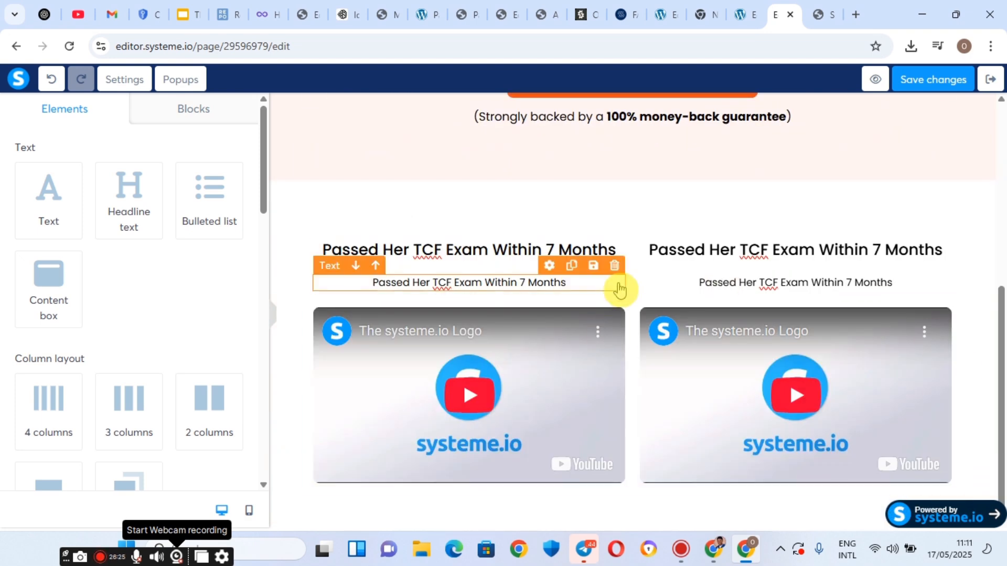
scroll(621, 287, up, 5)
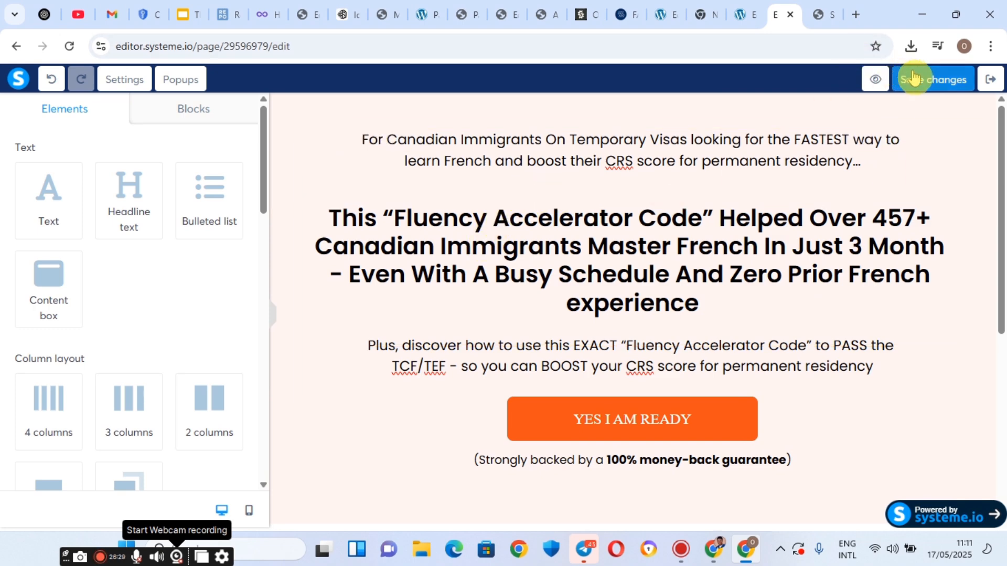
click(886, 88)
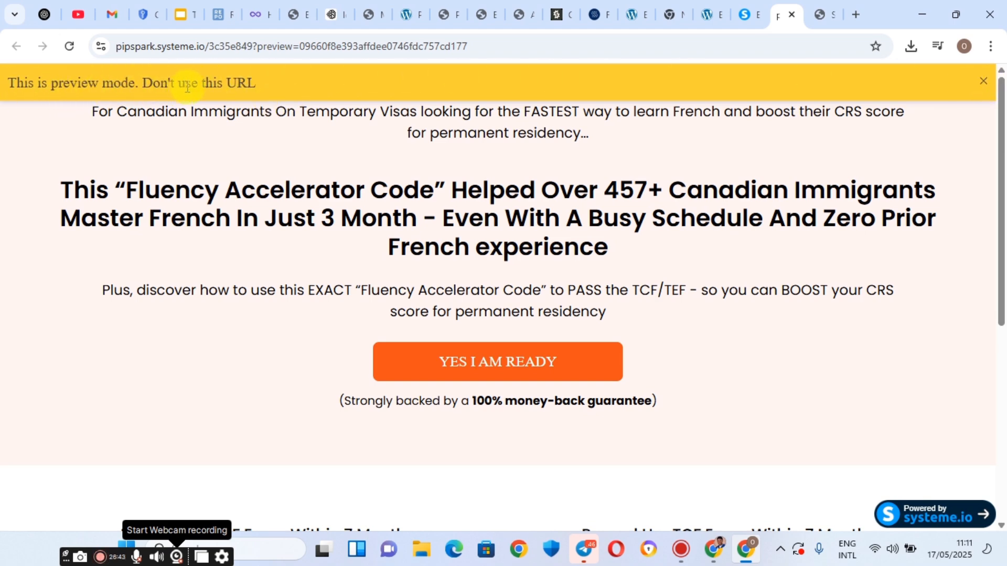
Dismiss the preview notice and compare the preview against the reference landing page.
click(985, 83)
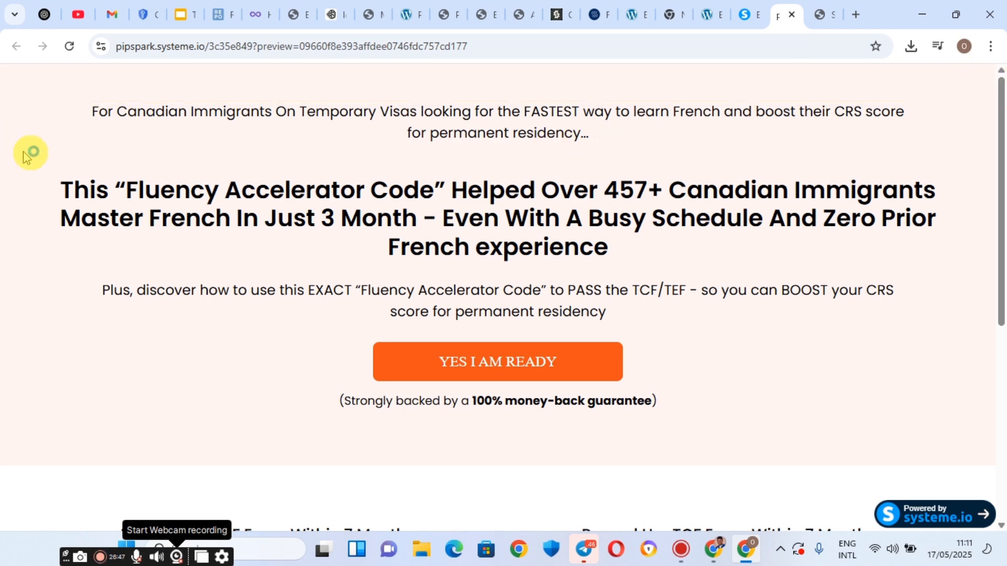
scroll(369, 193, down, 5)
scroll(369, 193, down, 1)
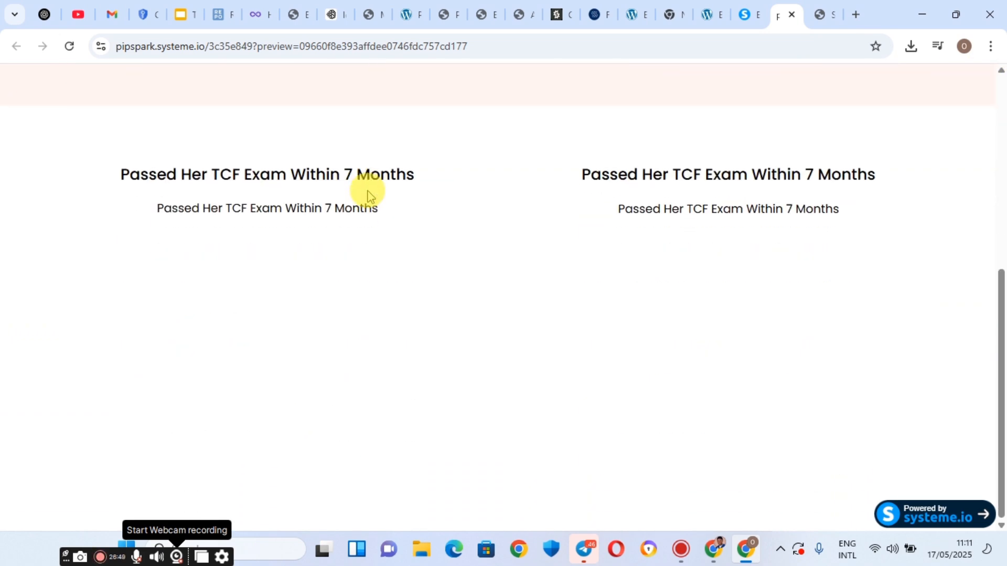
scroll(369, 194, up, 4)
scroll(369, 194, down, 4)
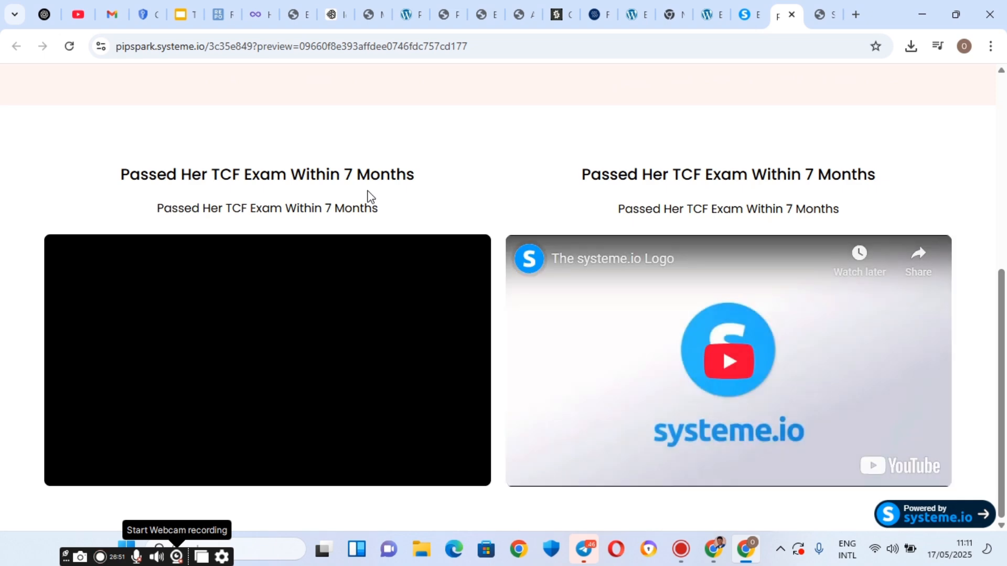
scroll(369, 195, up, 6)
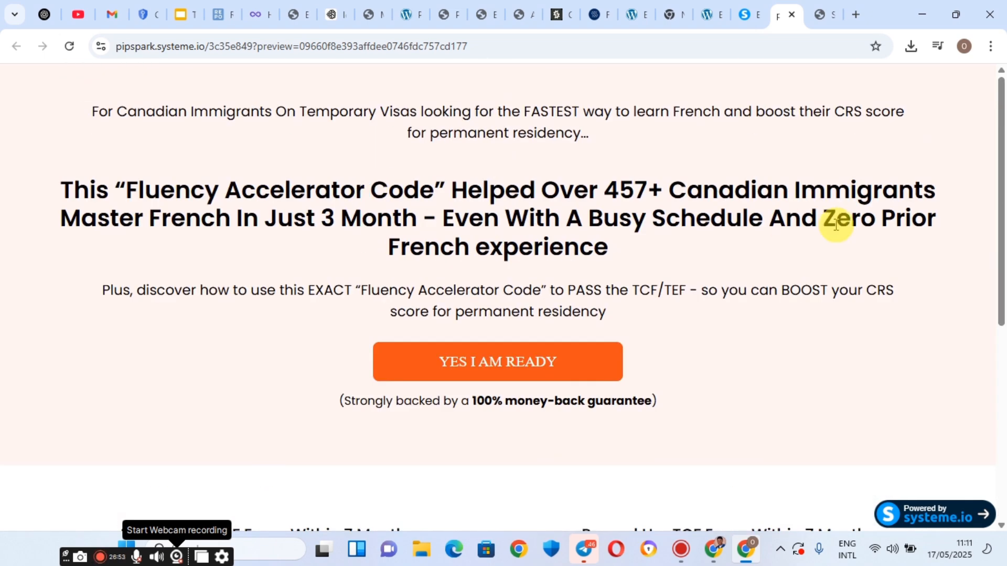
click(824, 6)
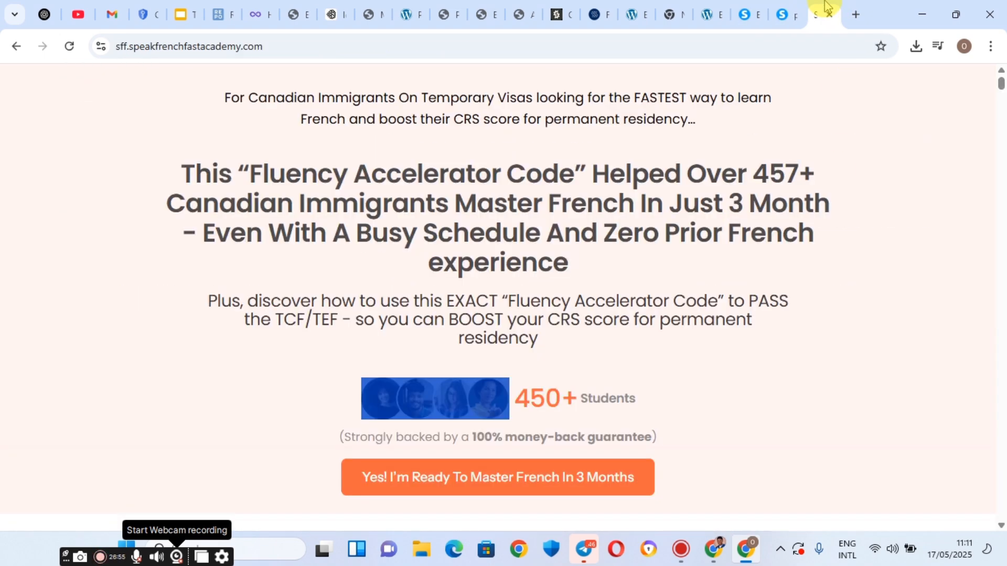
click(801, 7)
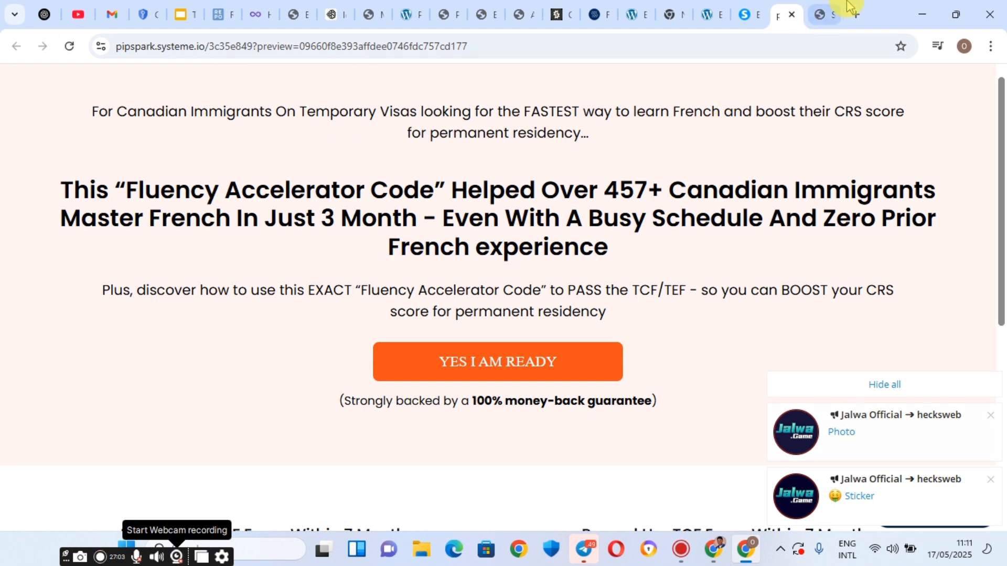
click(854, 14)
click(797, 8)
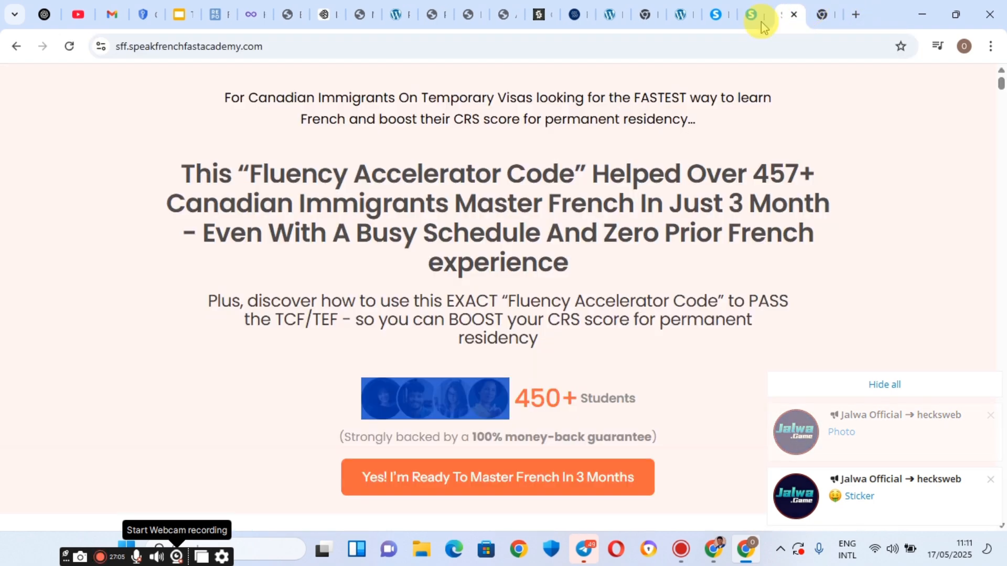
drag(718, 14, 760, 11)
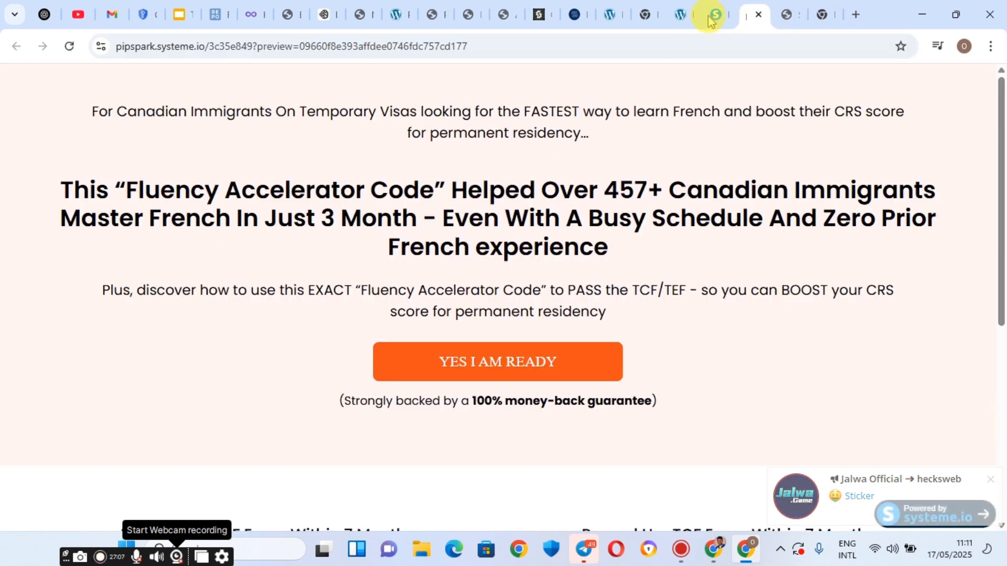
click(795, 9)
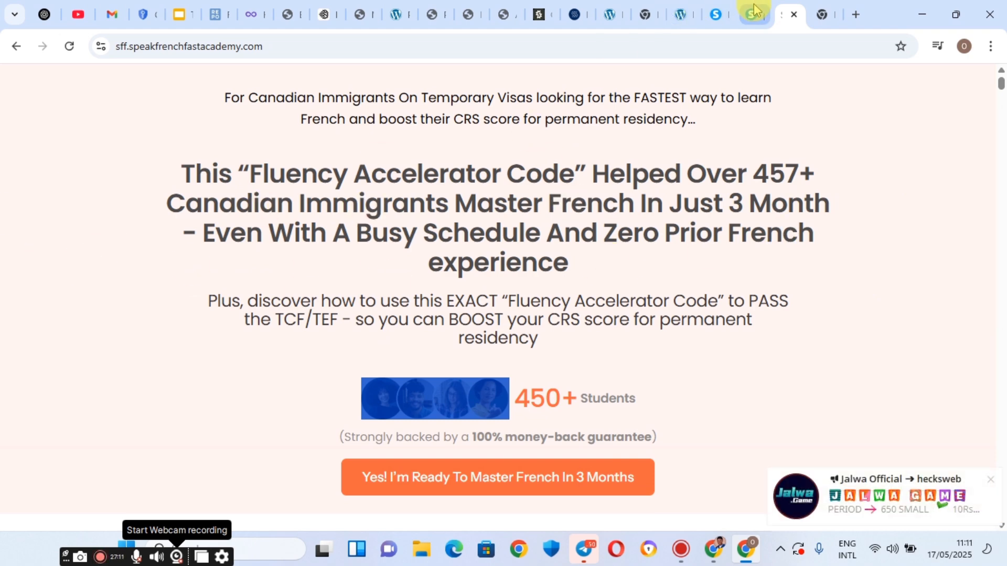
Back in the editor, select the top paragraph and bring its margin settings into view.
click(716, 11)
click(486, 135)
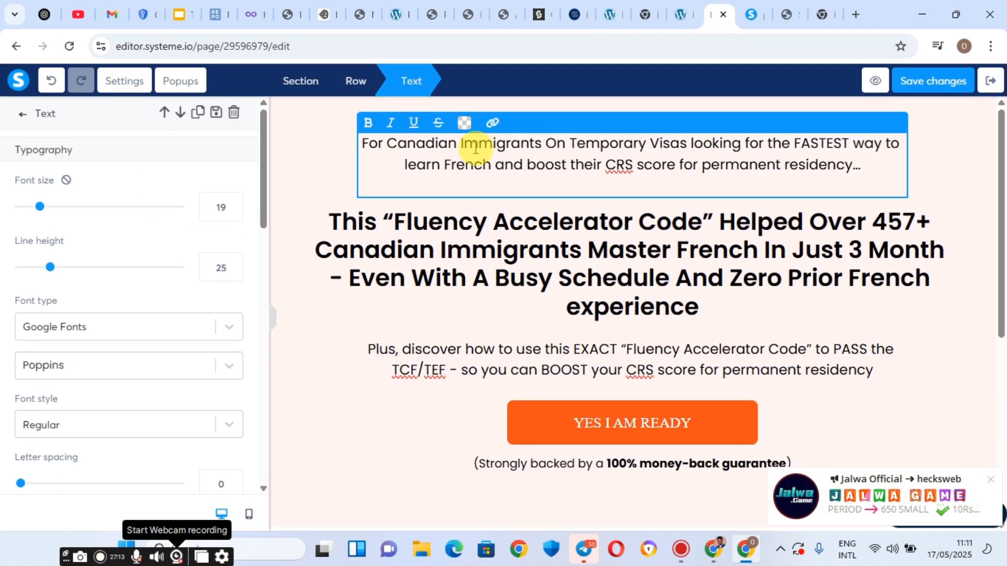
scroll(56, 324, down, 2)
scroll(56, 323, down, 8)
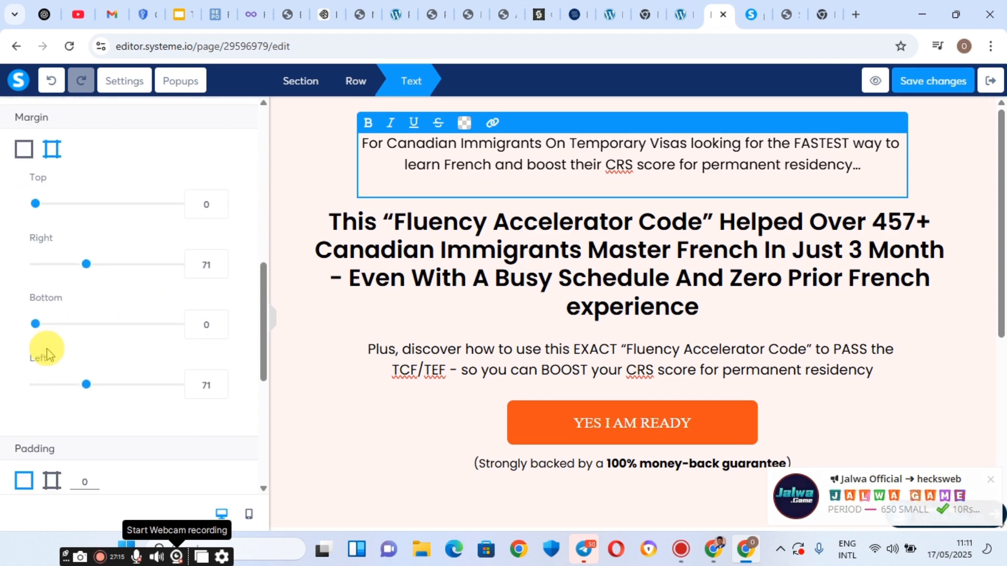
Set the top paragraph's right margin to 141 and enter 141 for the left margin.
drag(81, 269, 138, 273)
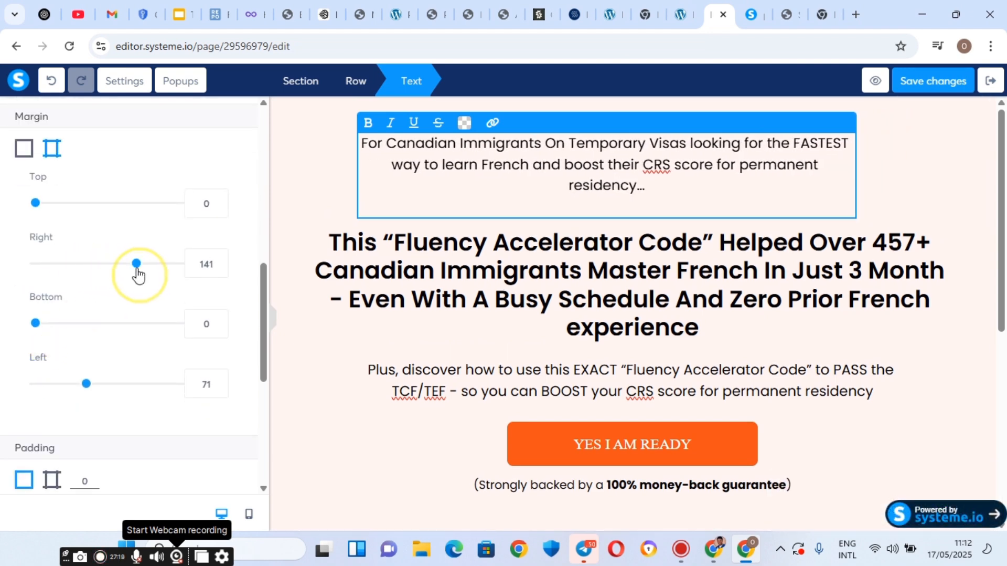
double_click(207, 381)
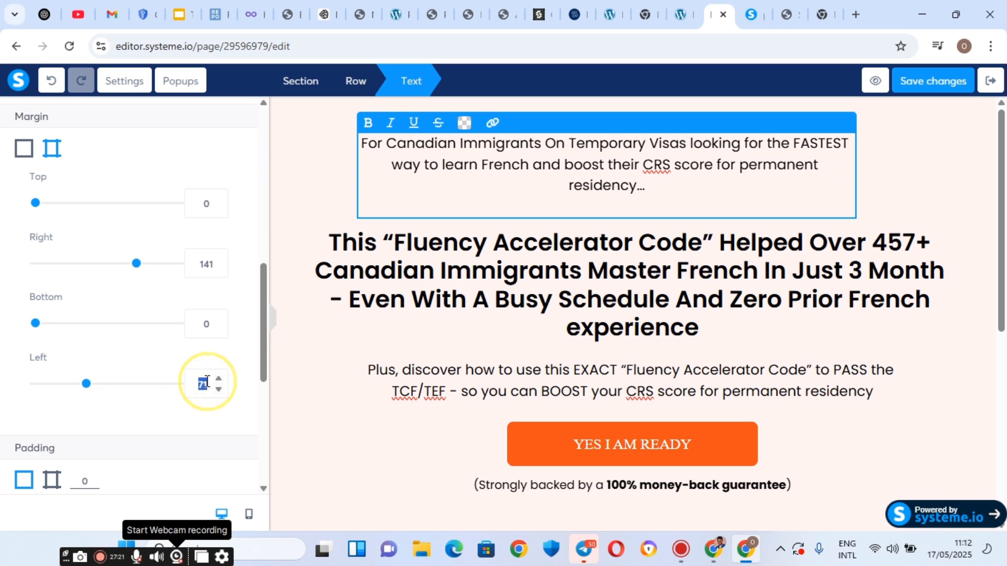
text(141)
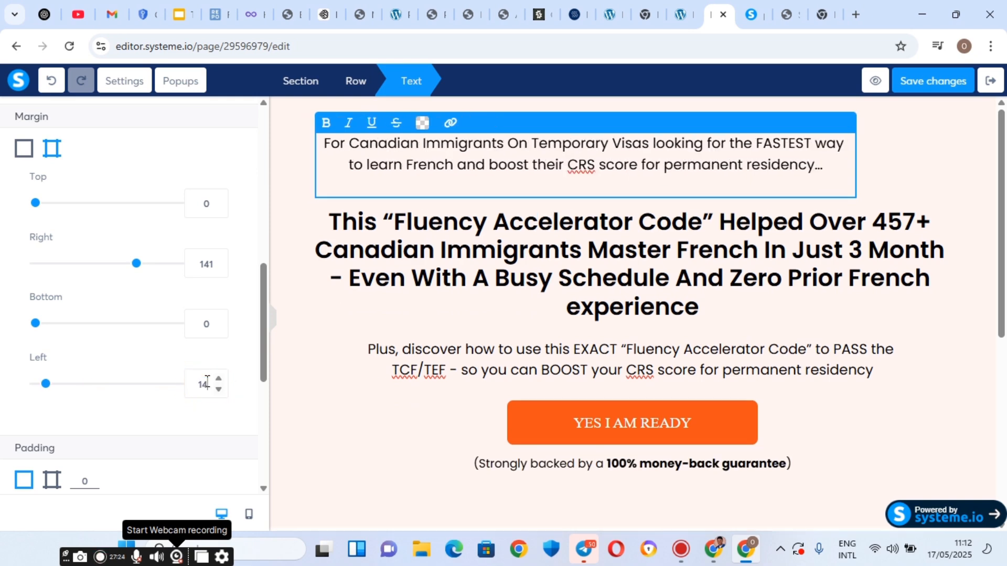
Set the main headline's right margin to 91.
click(653, 287)
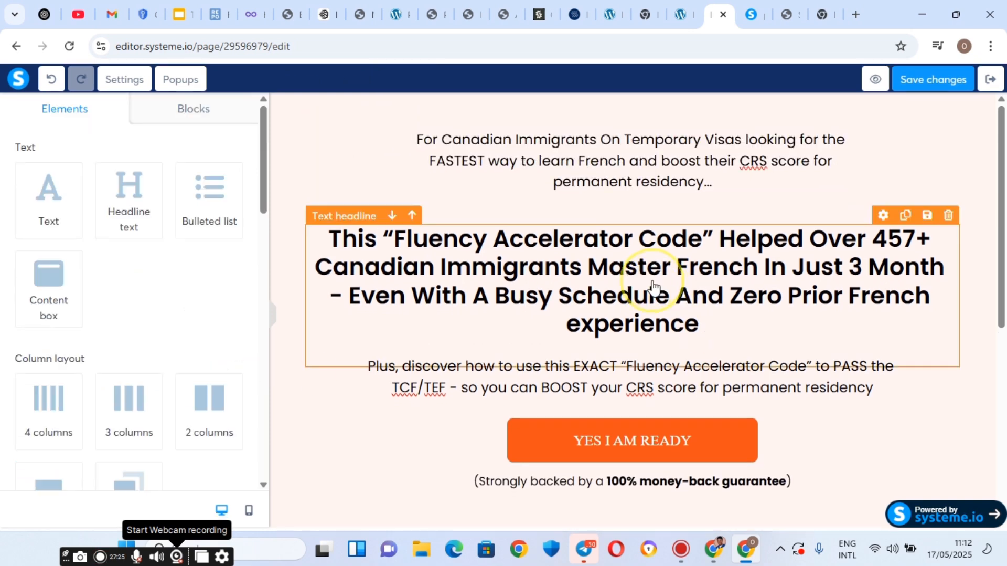
click(653, 287)
scroll(63, 395, down, 5)
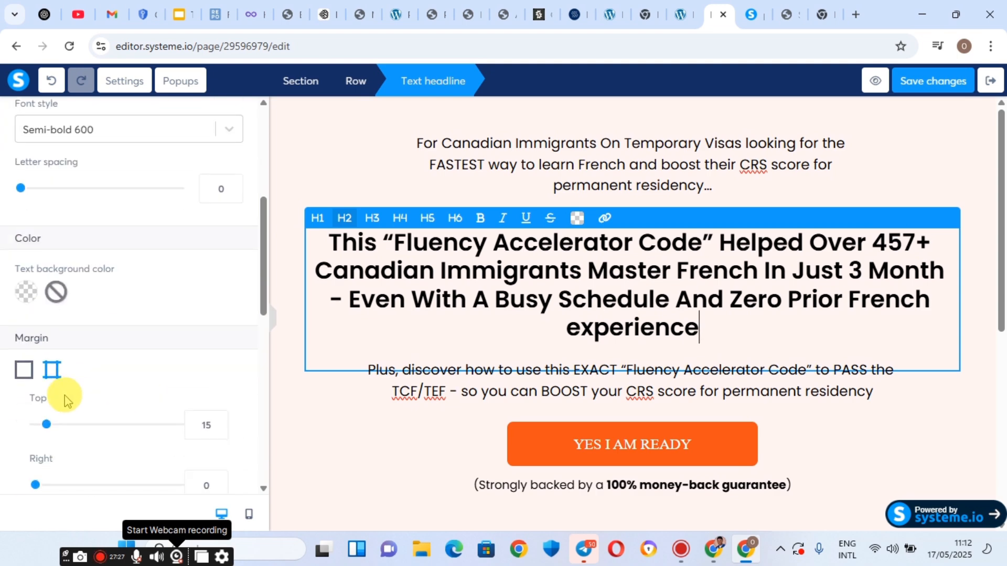
scroll(63, 395, down, 2)
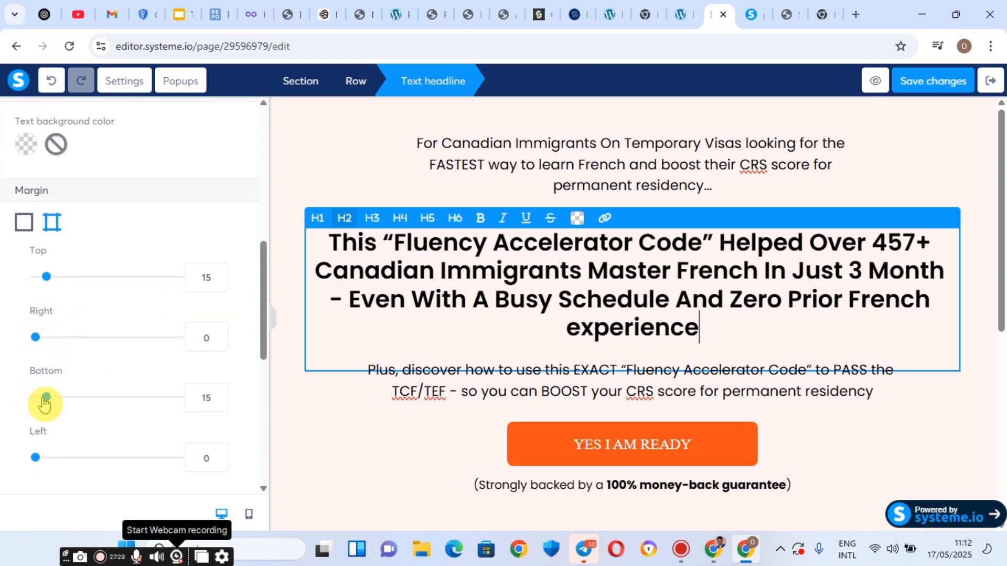
scroll(119, 370, down, 6)
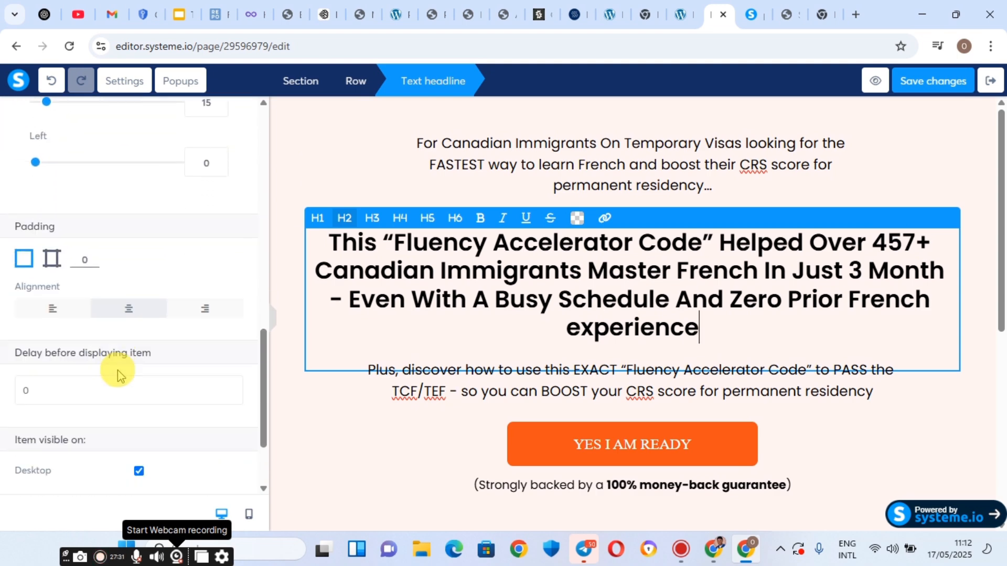
scroll(119, 370, up, 6)
scroll(32, 376, up, 2)
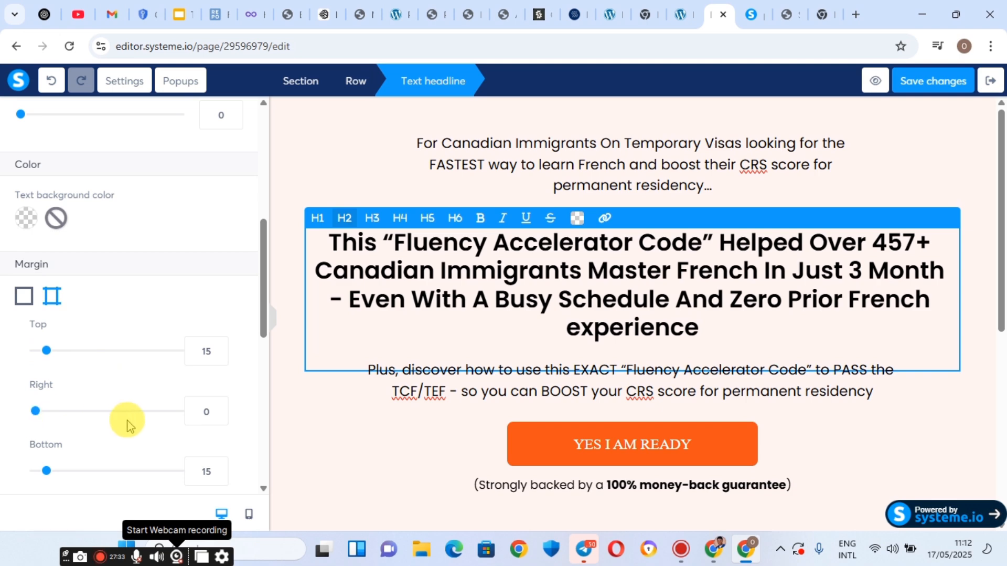
double_click(201, 411)
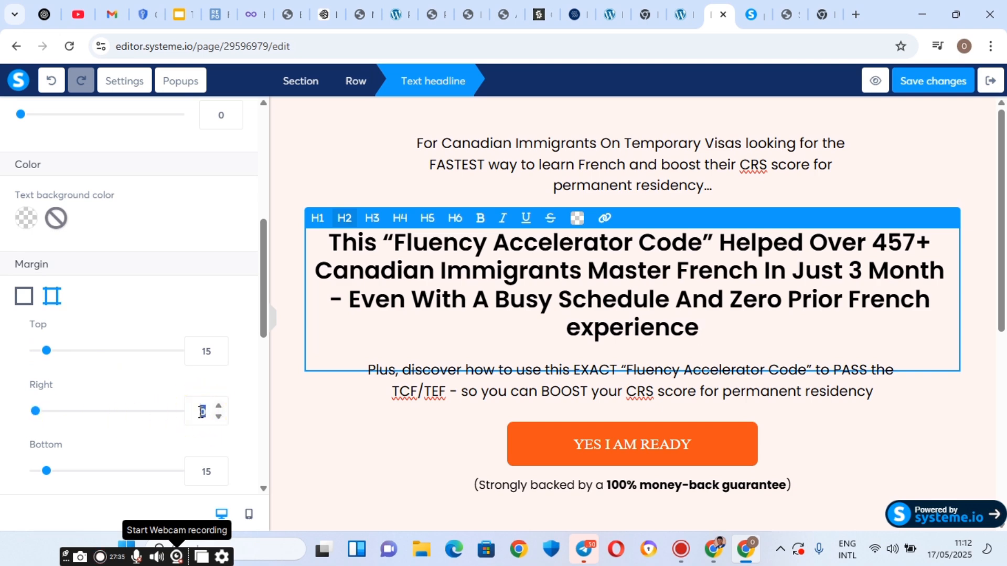
text(91)
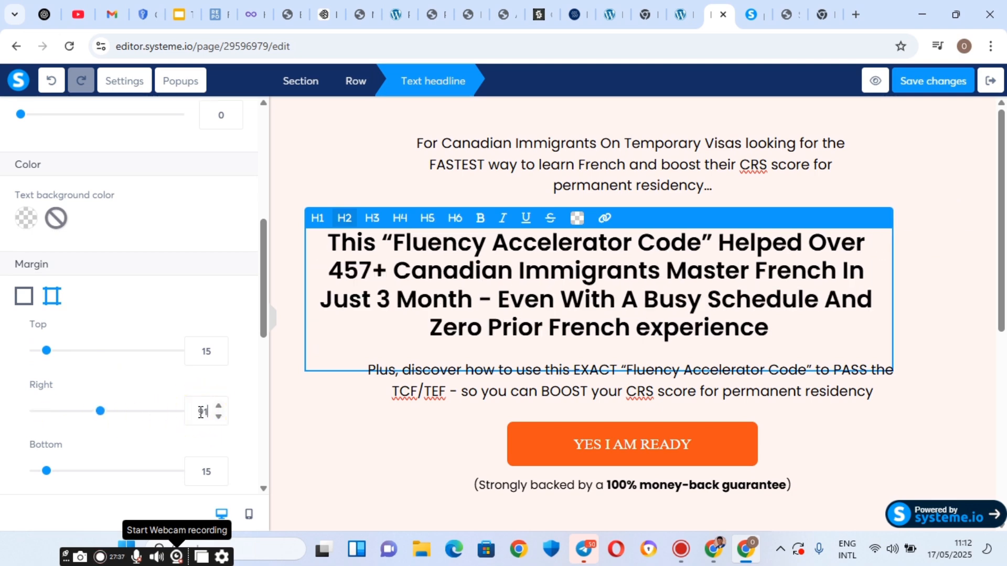
Set the headline's left margin to 91 so both sides match.
scroll(214, 437, down, 1)
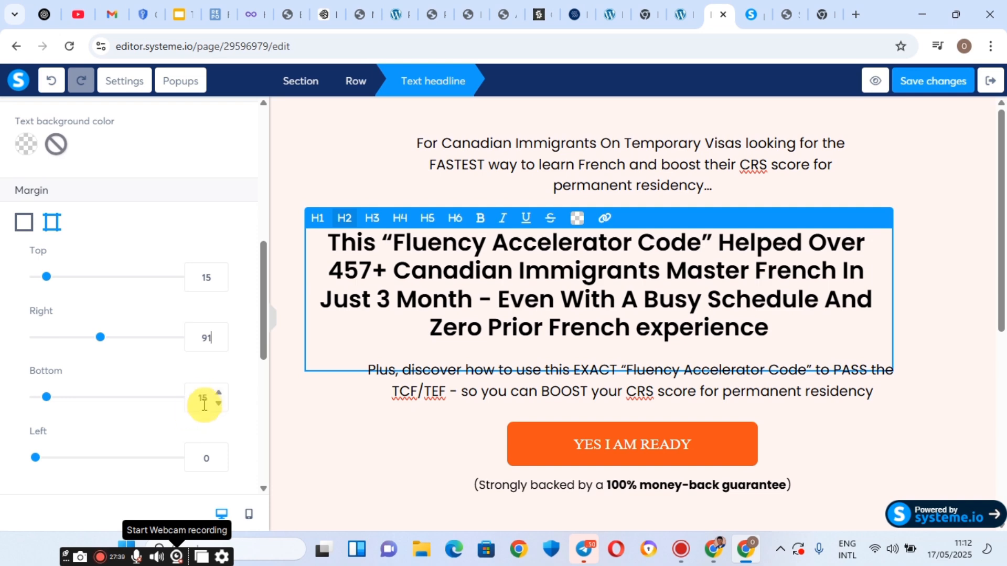
scroll(200, 409, down, 1)
click(210, 393)
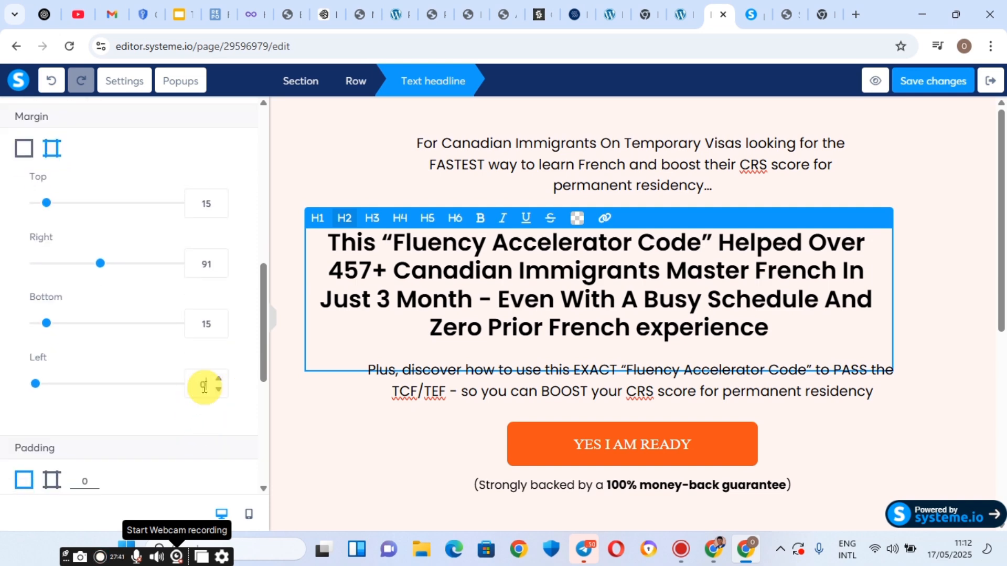
double_click(204, 387)
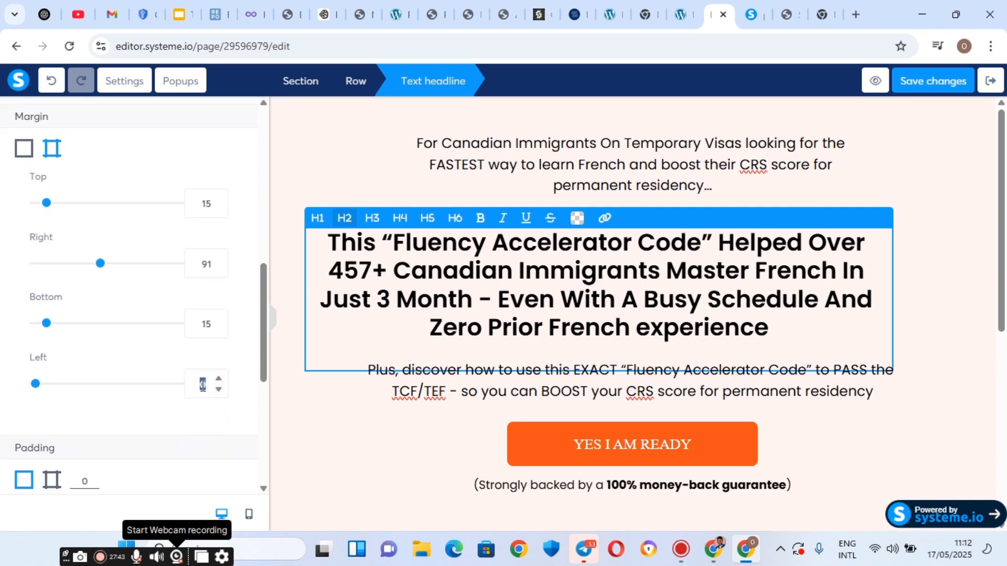
text(91)
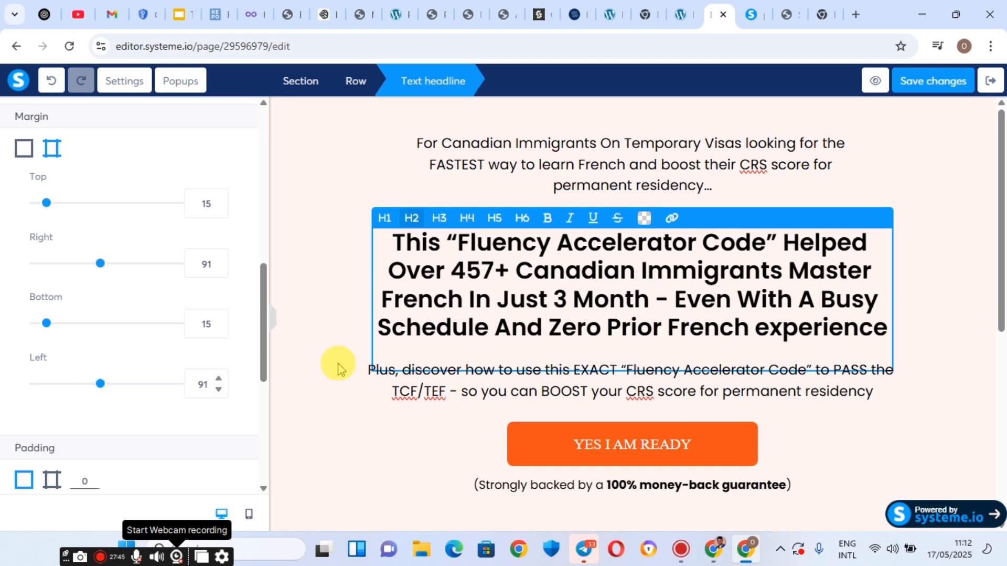
scroll(339, 367, down, 3)
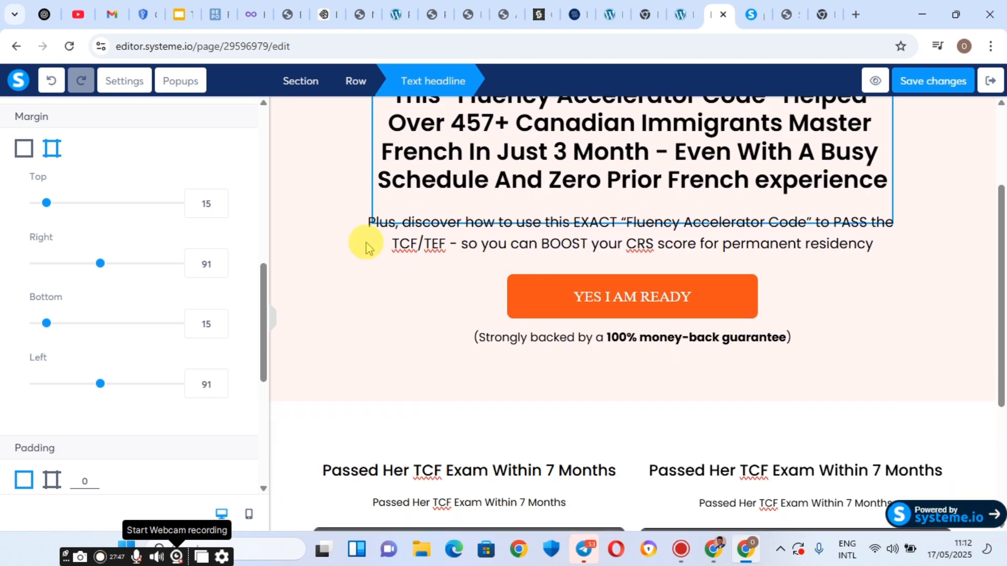
click(387, 242)
Give the 'Plus, discover…' subheadline left and right margins of 141, then save the page.
click(388, 243)
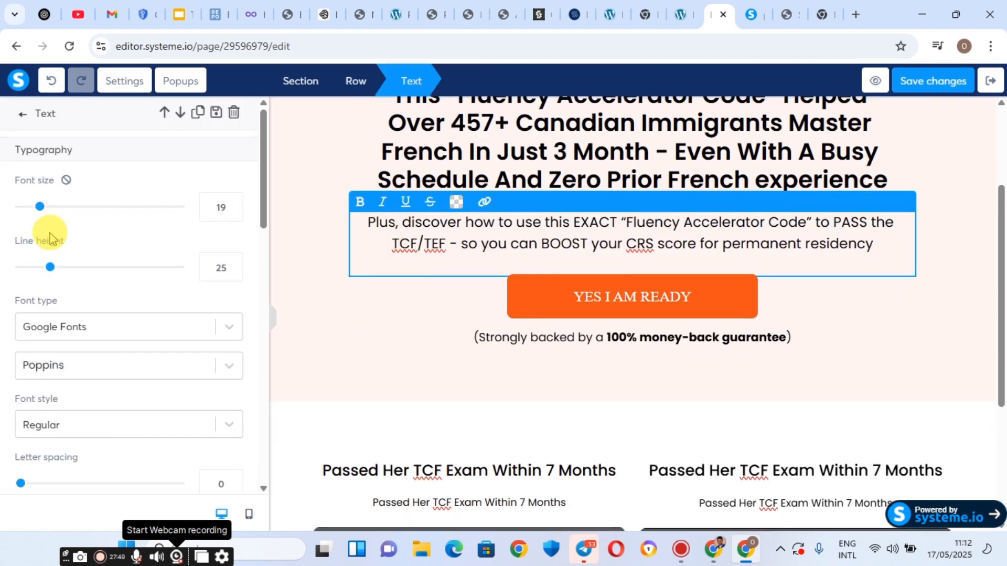
scroll(91, 272, down, 5)
scroll(96, 299, down, 5)
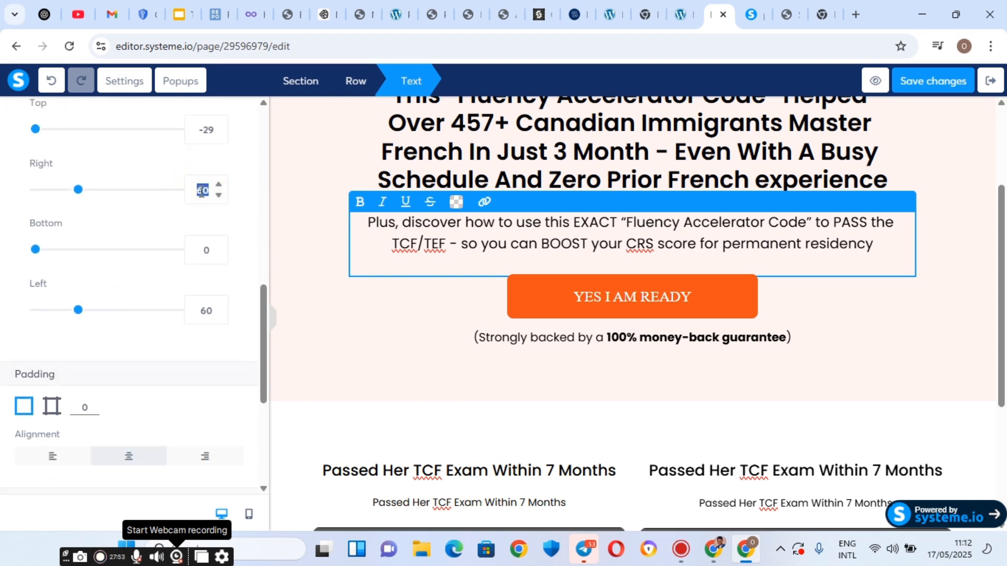
text(140)
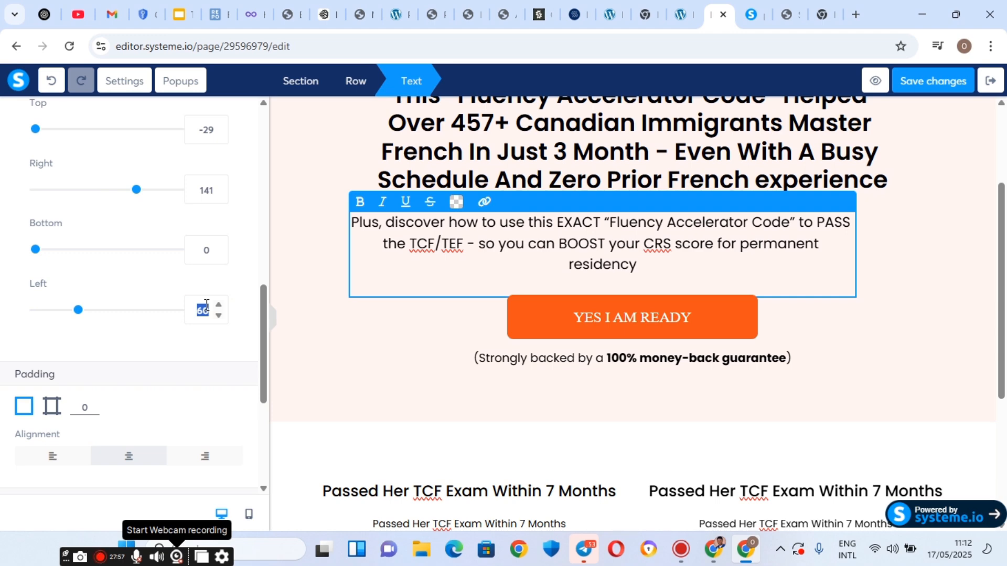
text(141)
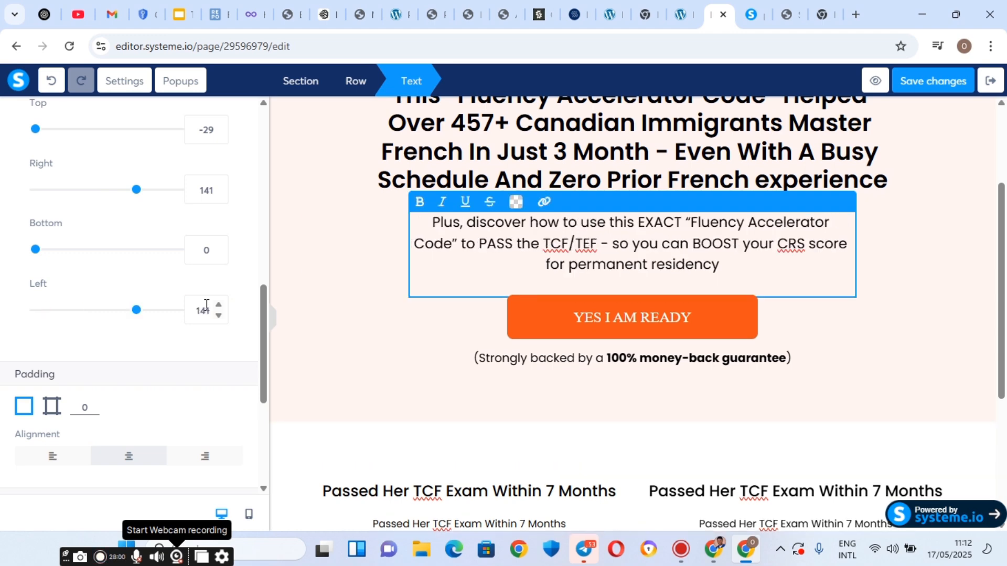
scroll(712, 289, up, 3)
click(931, 81)
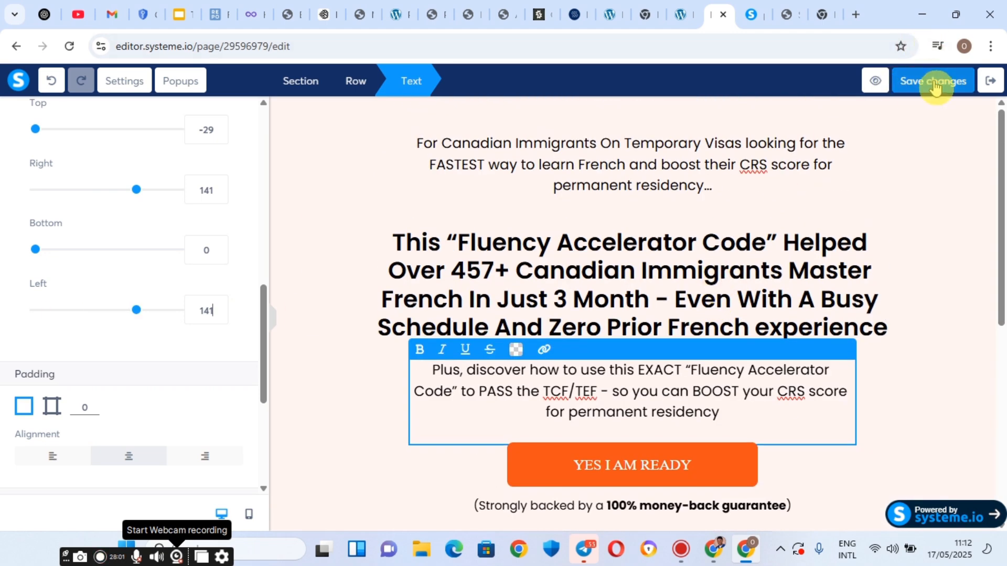
Reload and close the outdated preview, then open a fresh preview from the editor.
click(744, 5)
click(69, 46)
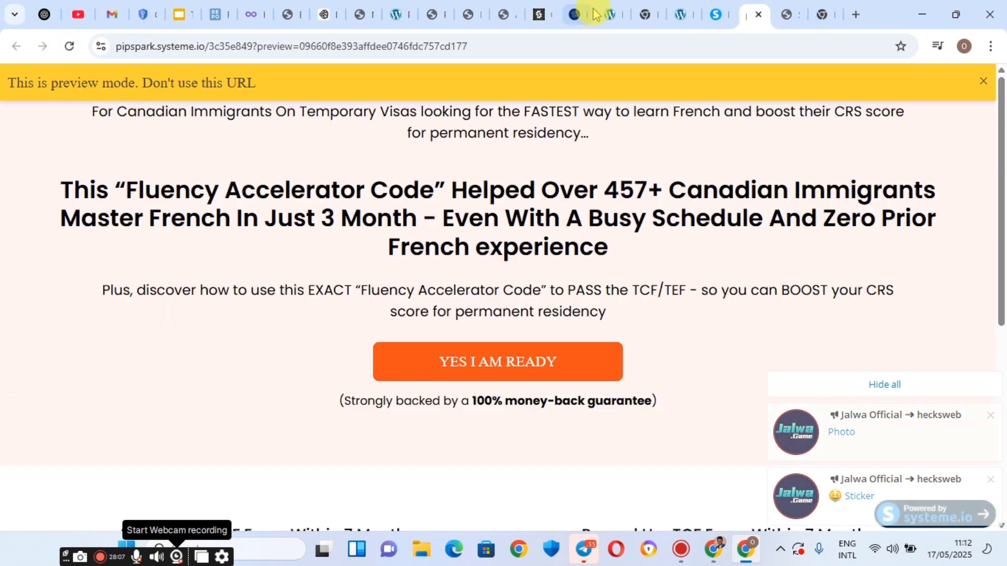
click(716, 14)
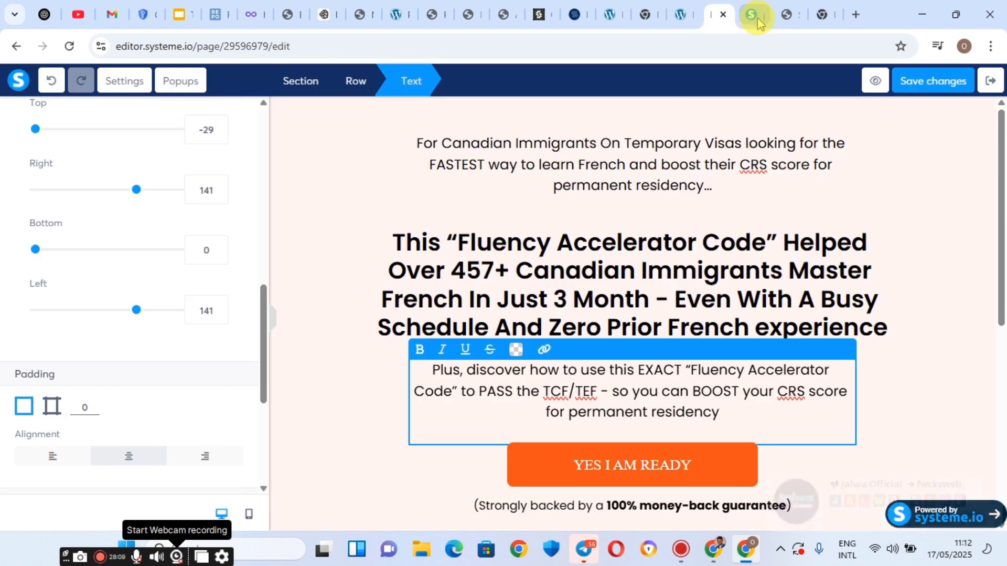
click(755, 14)
click(759, 18)
click(748, 14)
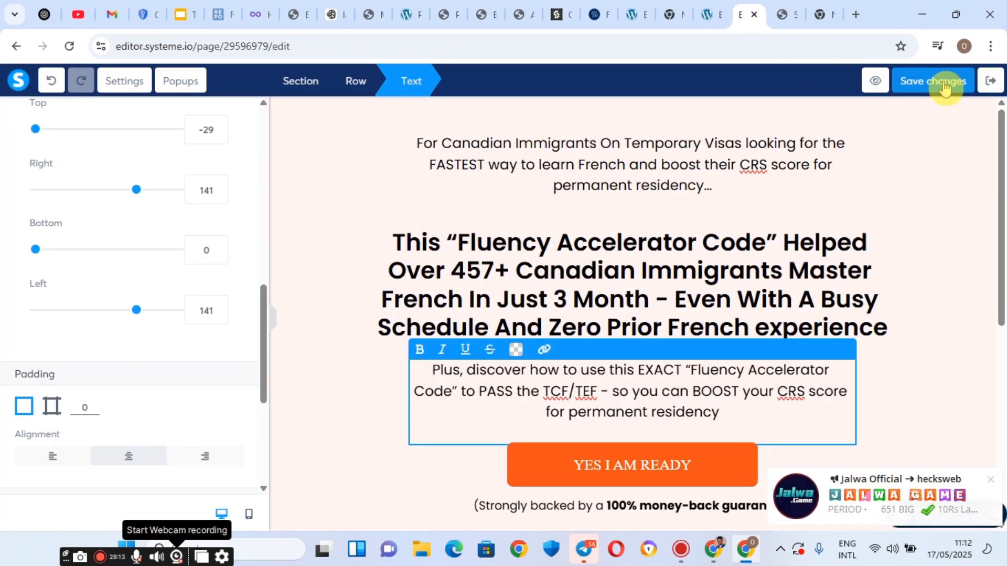
click(871, 82)
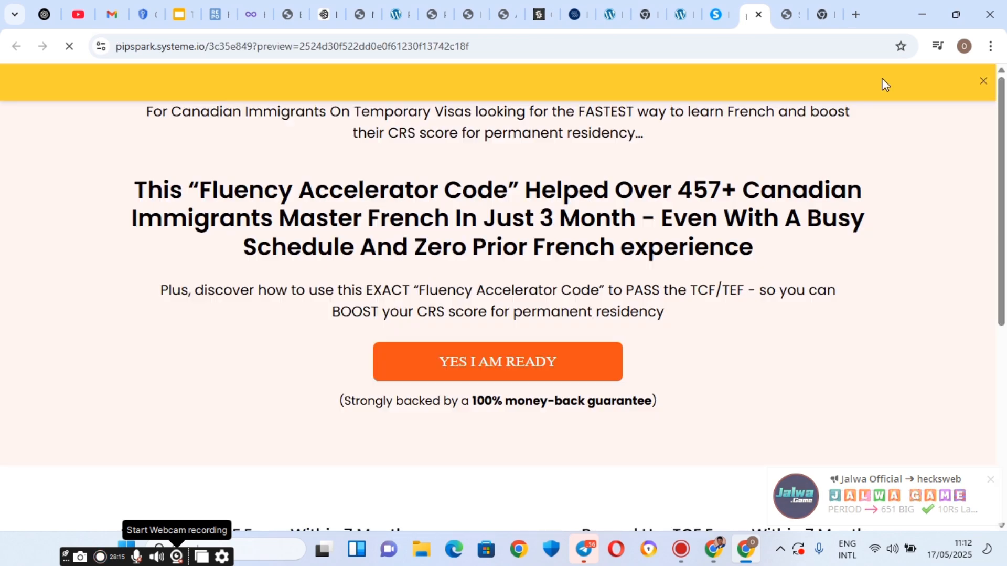
Dismiss the preview-mode notice and compare the hero text width against the reference page.
click(986, 84)
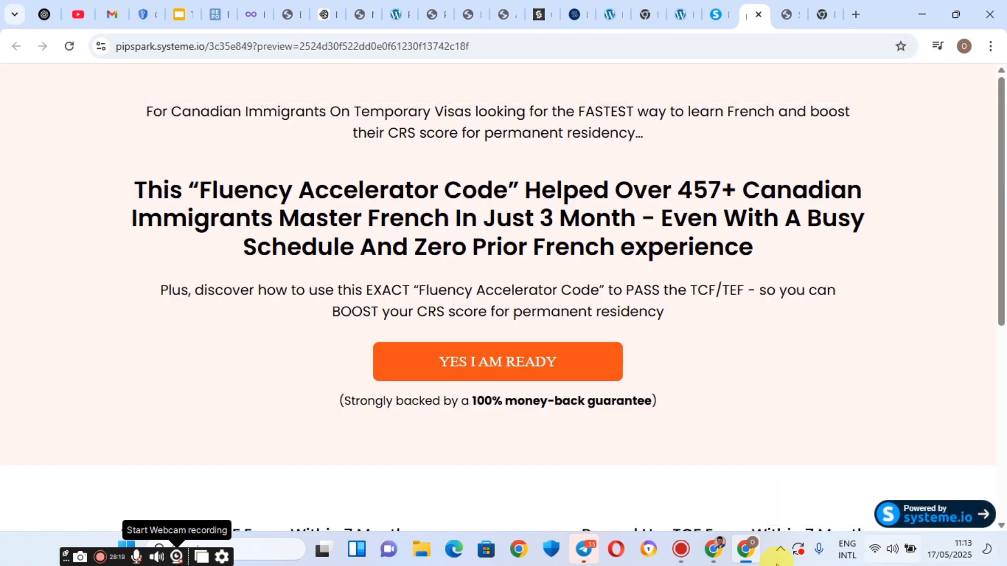
click(780, 7)
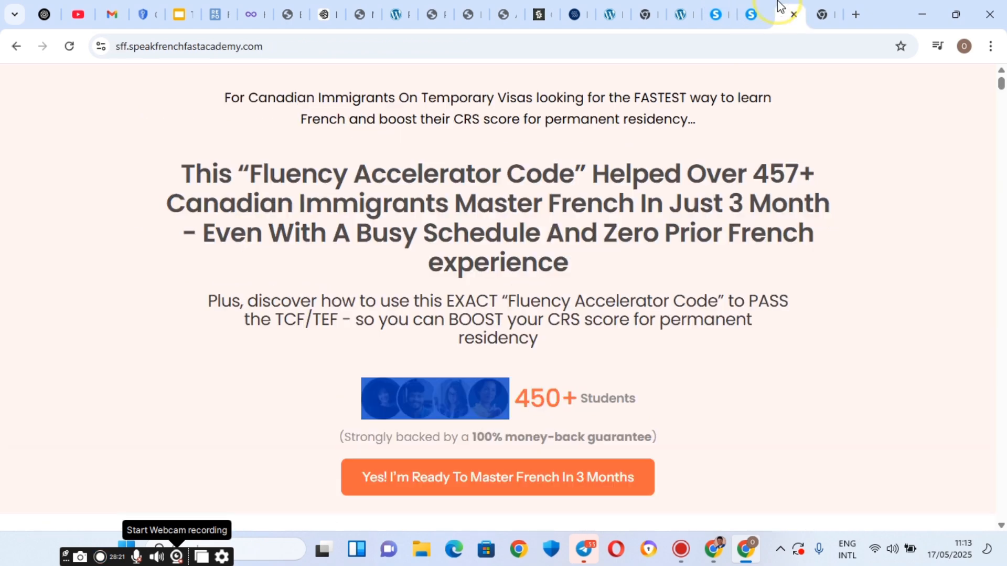
click(770, 7)
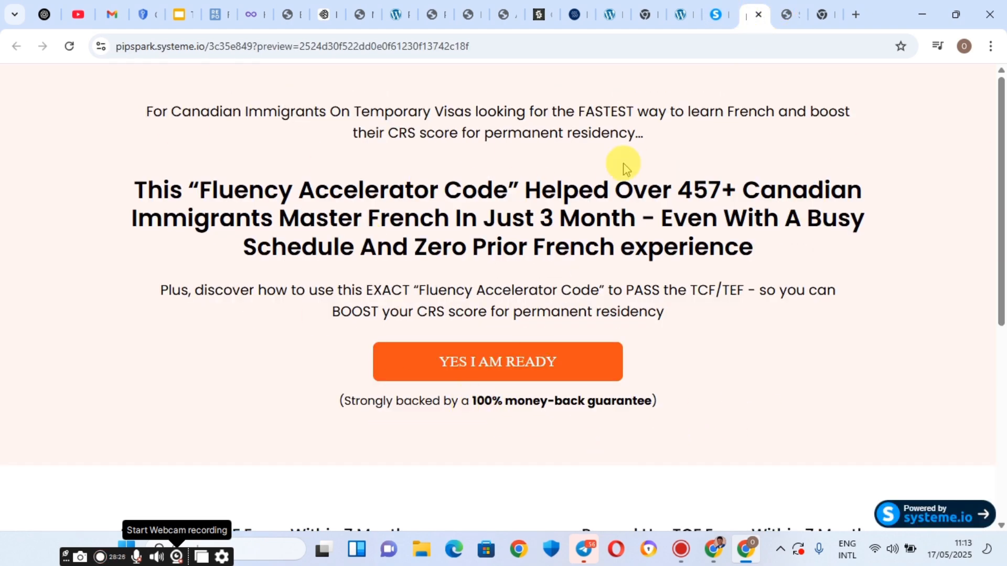
drag(42, 79, 635, 414)
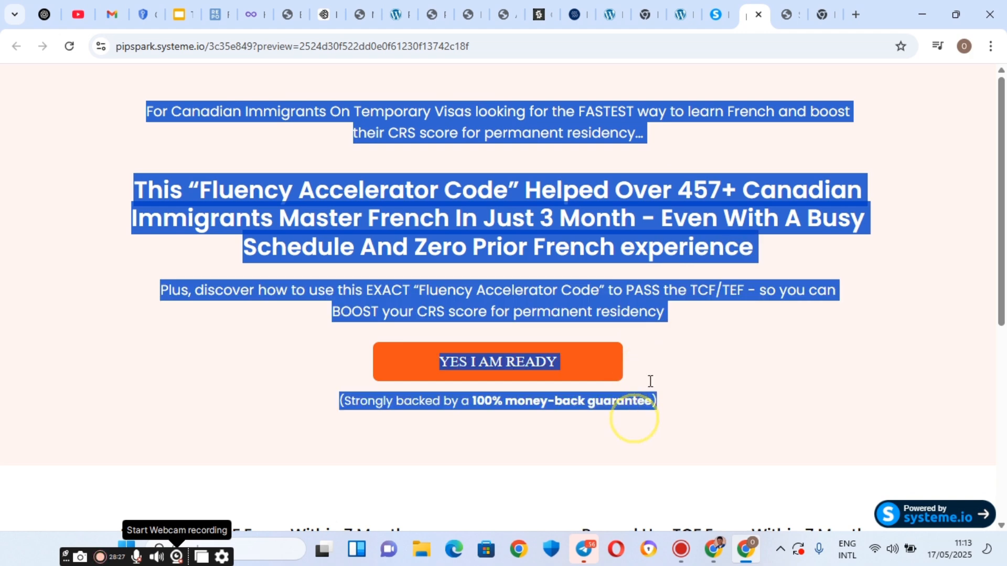
click(719, 281)
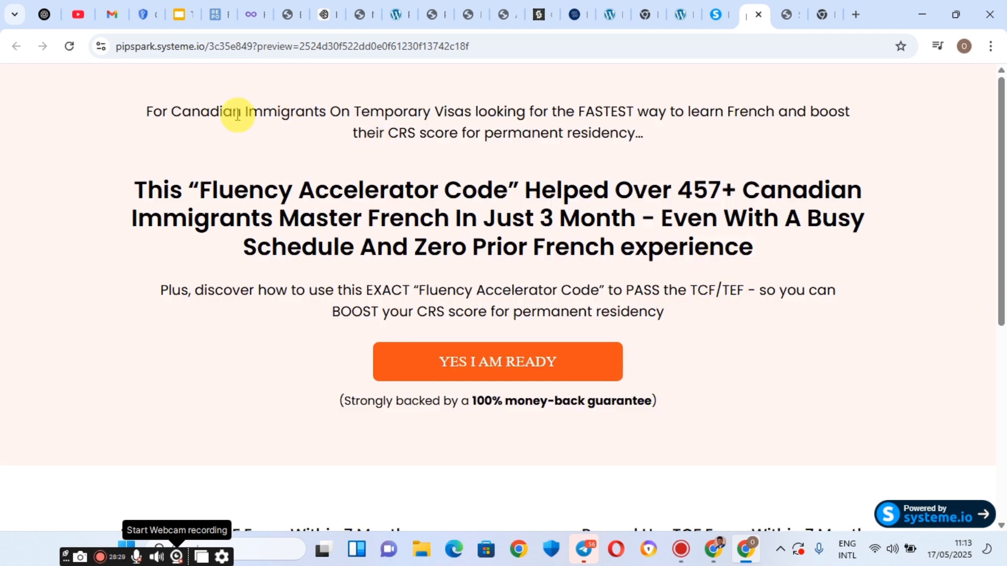
scroll(751, 168, down, 4)
scroll(750, 168, up, 4)
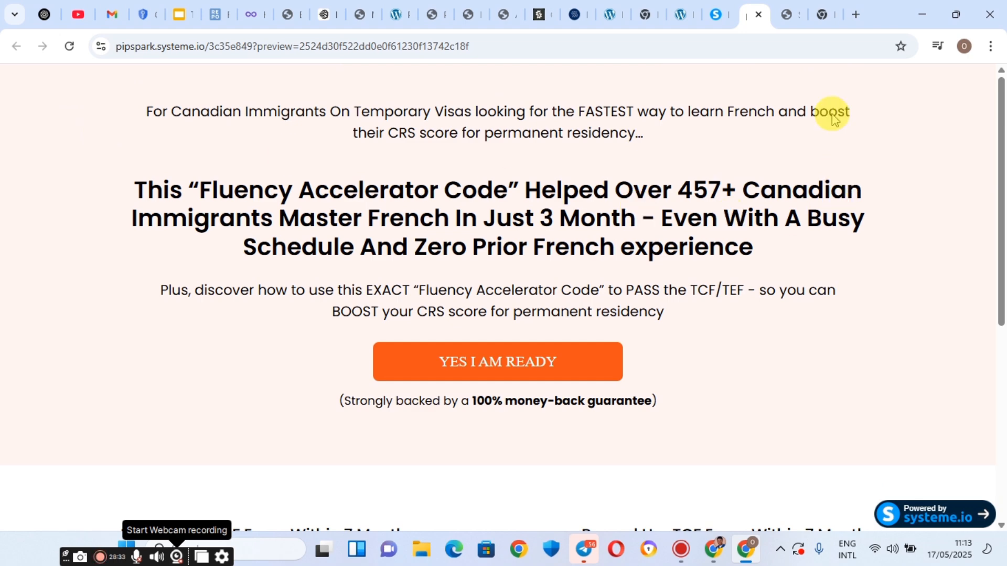
Compare the preview with the reference page and check the testimonial videos further down.
click(795, 7)
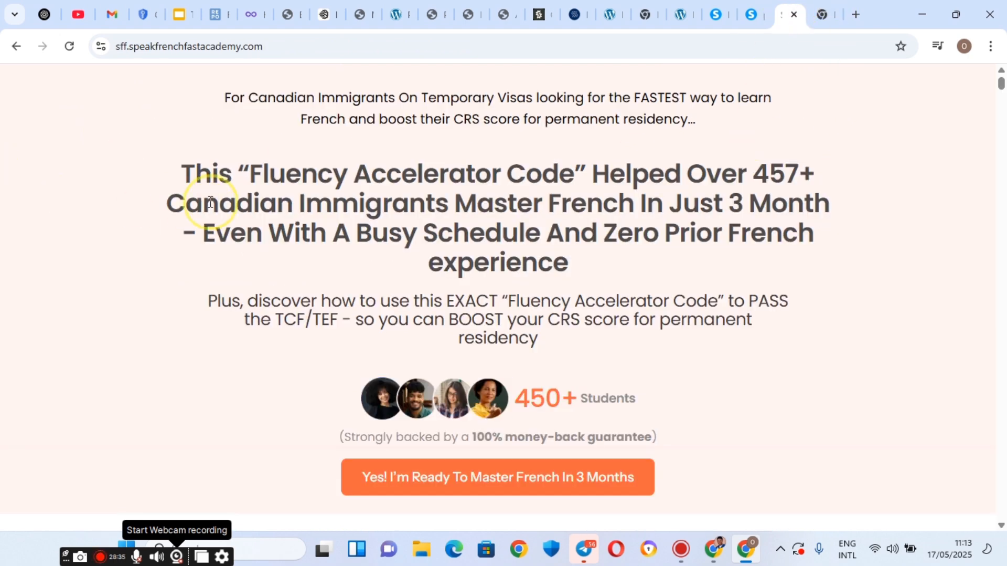
click(753, 7)
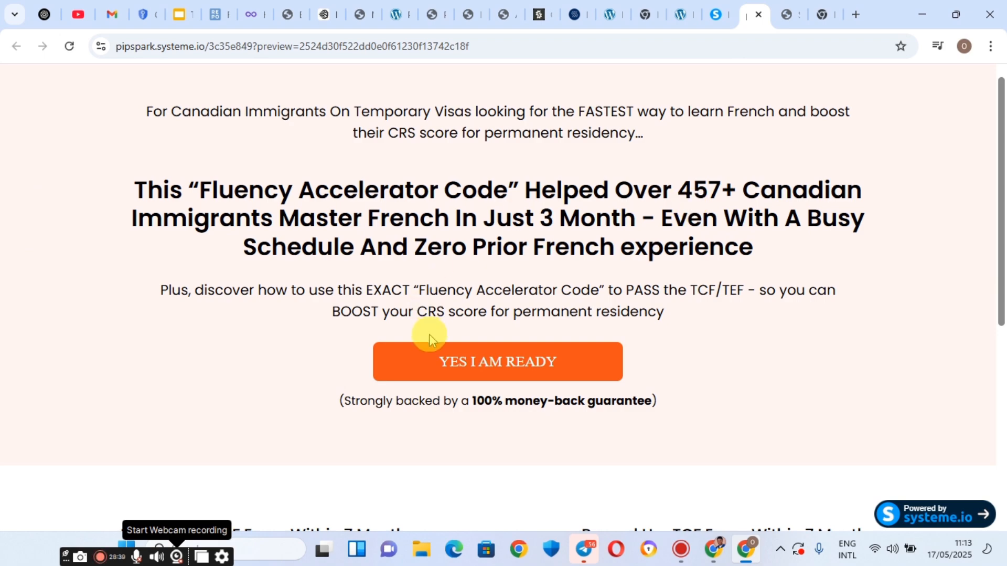
scroll(531, 205, down, 1)
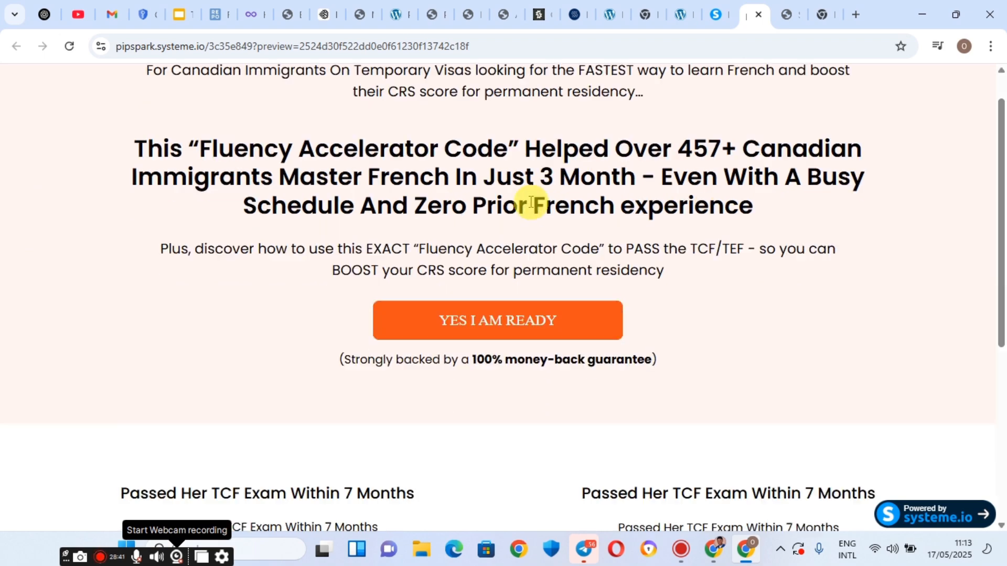
scroll(532, 205, down, 6)
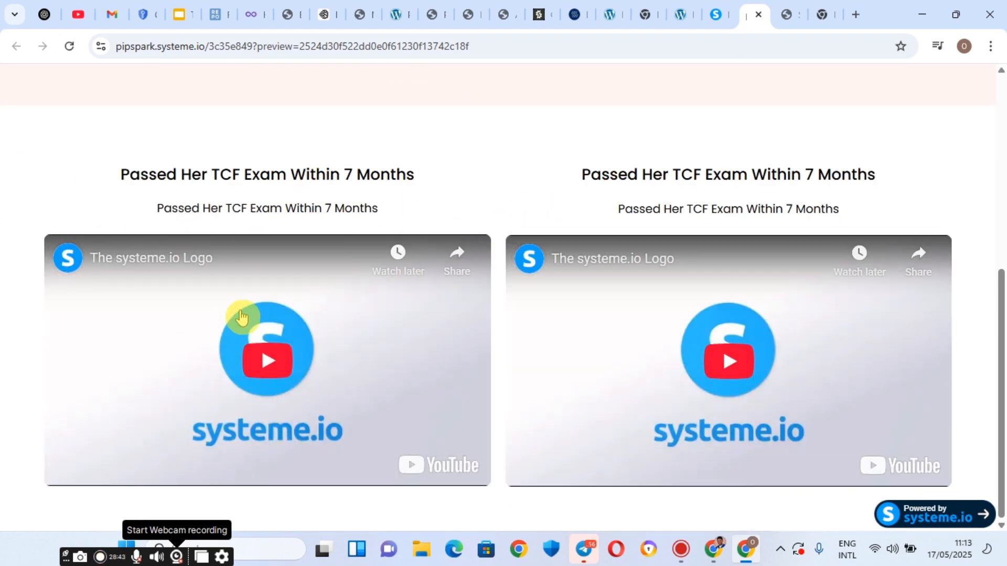
scroll(225, 216, up, 7)
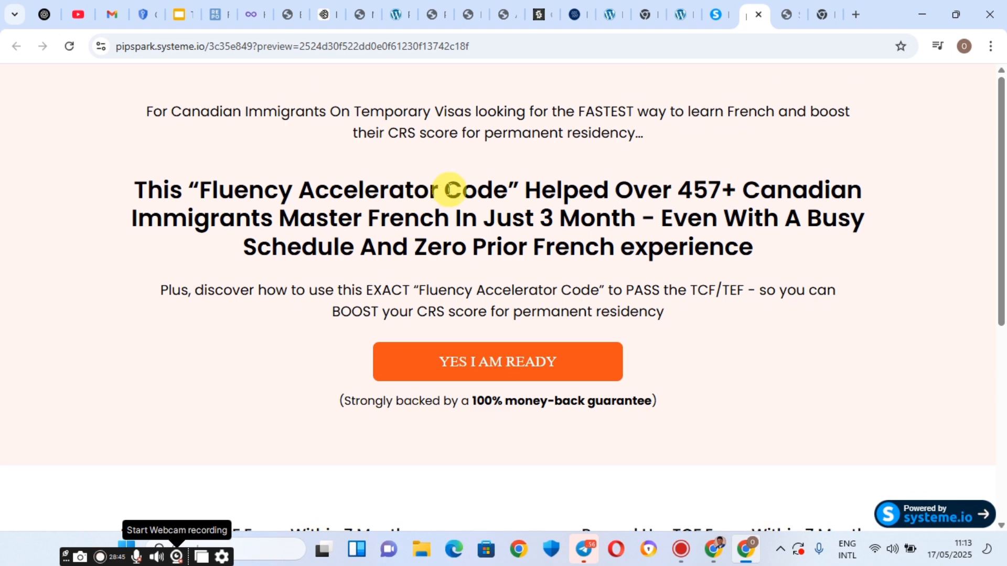